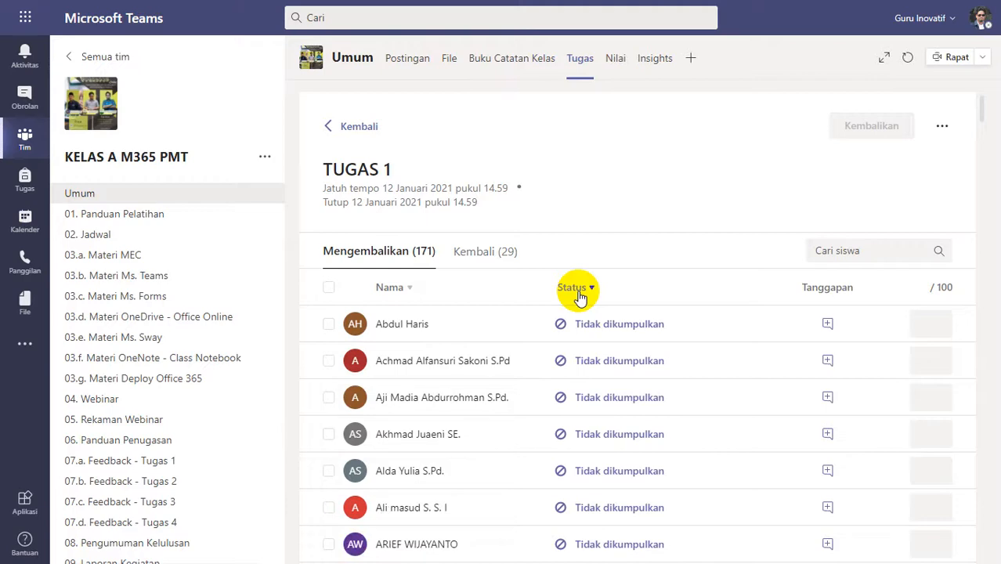
Sort the TUGAS 1 student list by status with submitted work first and review the Dikumpulkan entries.
{"action": "left_click", "coordinate": [577, 291]}
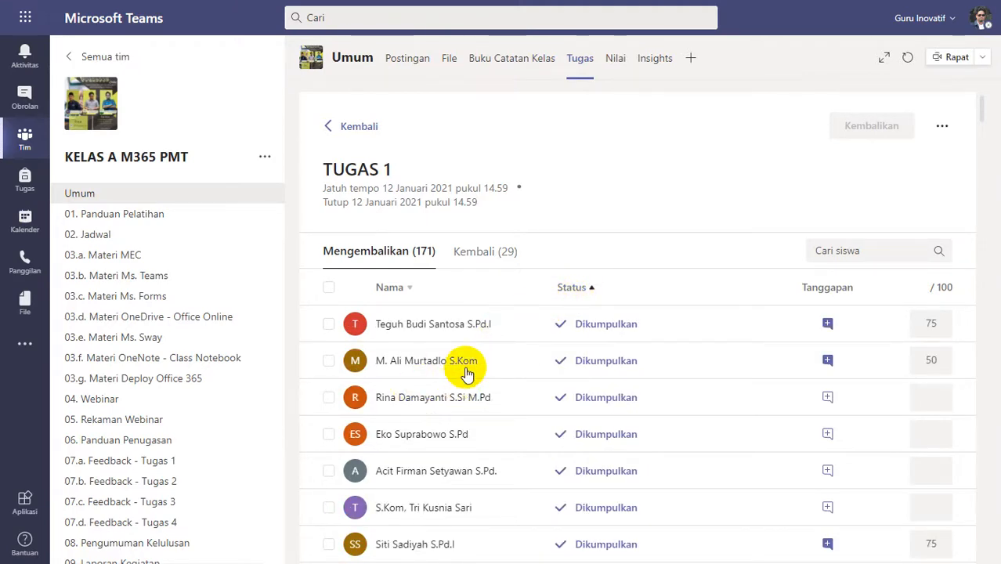
{"action": "scroll", "coordinate": [467, 374], "scroll_direction": "down", "scroll_amount": 8}
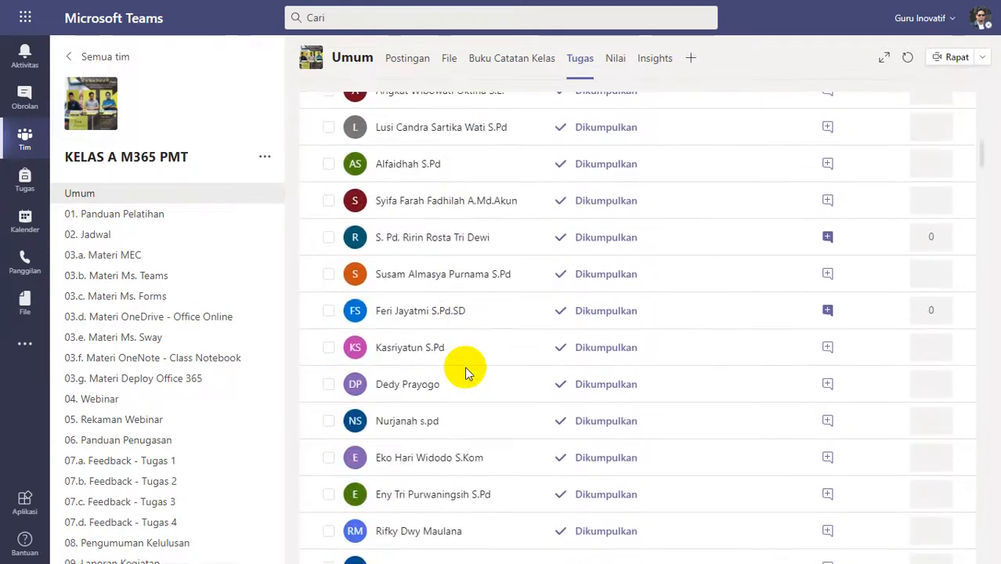
{"action": "scroll", "coordinate": [465, 372], "scroll_direction": "down", "scroll_amount": 6}
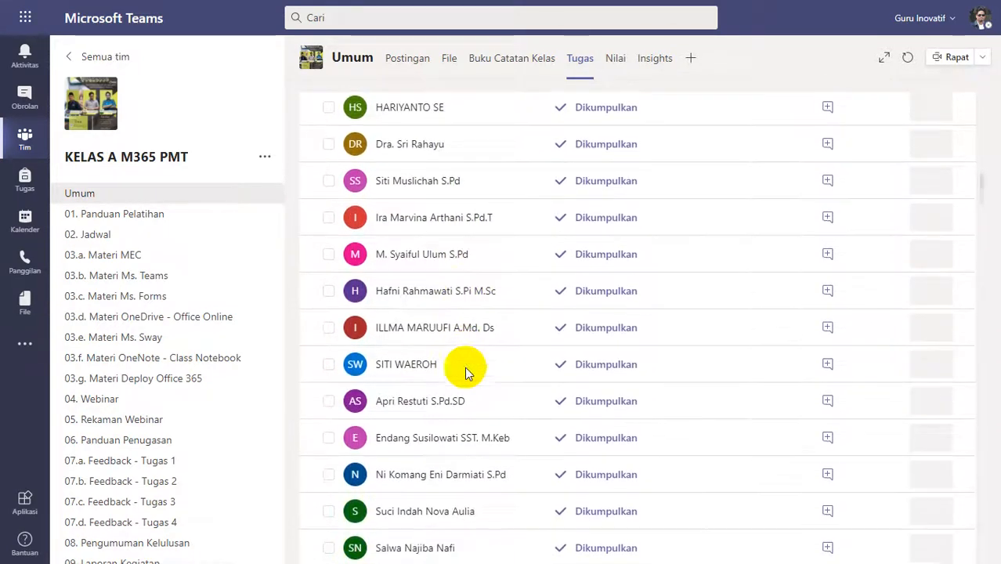
{"action": "scroll", "coordinate": [465, 373], "scroll_direction": "down", "scroll_amount": 6}
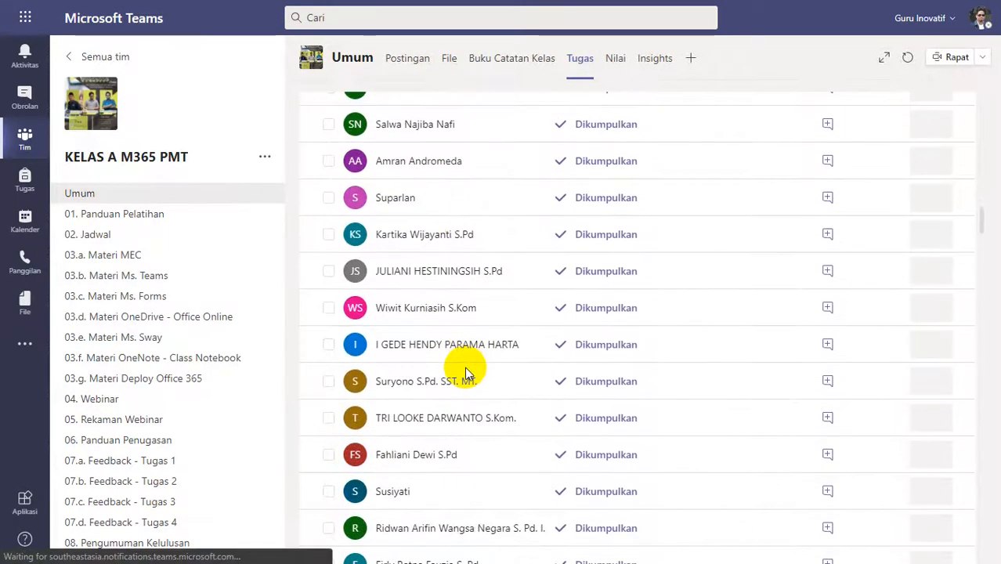
{"action": "scroll", "coordinate": [465, 373], "scroll_direction": "down", "scroll_amount": 6}
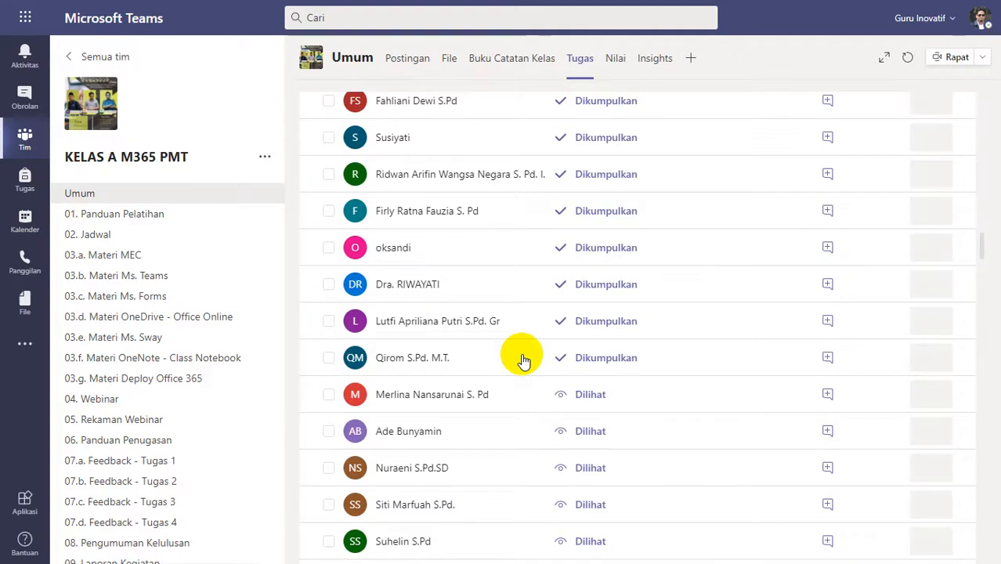
Examine the TUGAS 1 students with status Dilihat and Tidak dikumpulkan, returning to the end of the Dikumpulkan entries.
{"action": "scroll", "coordinate": [510, 380], "scroll_direction": "down", "scroll_amount": 5}
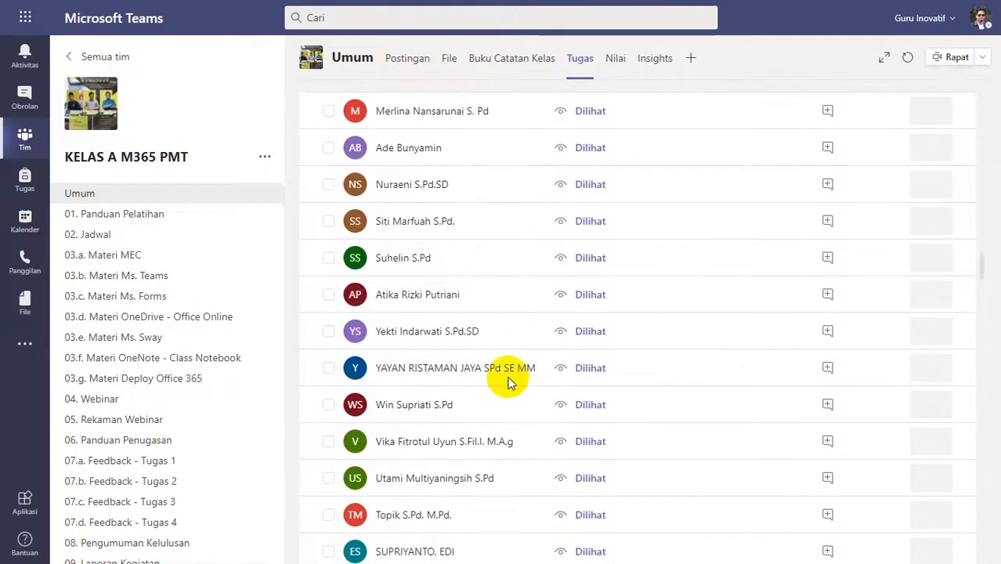
{"action": "scroll", "coordinate": [560, 177], "scroll_direction": "up", "scroll_amount": 1}
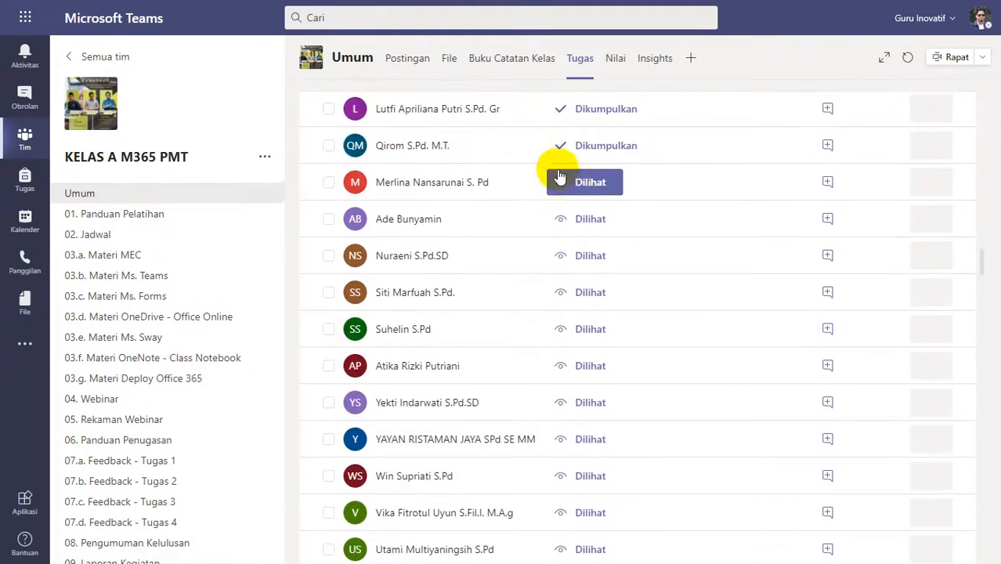
{"action": "scroll", "coordinate": [544, 235], "scroll_direction": "down", "scroll_amount": 3}
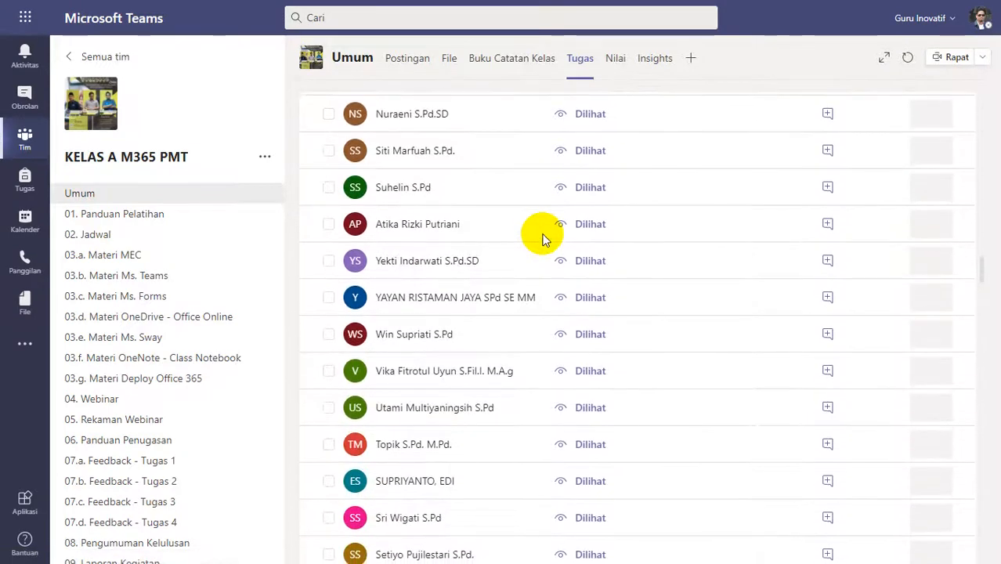
{"action": "scroll", "coordinate": [544, 239], "scroll_direction": "down", "scroll_amount": 2}
{"action": "scroll", "coordinate": [544, 239], "scroll_direction": "down", "scroll_amount": 2}
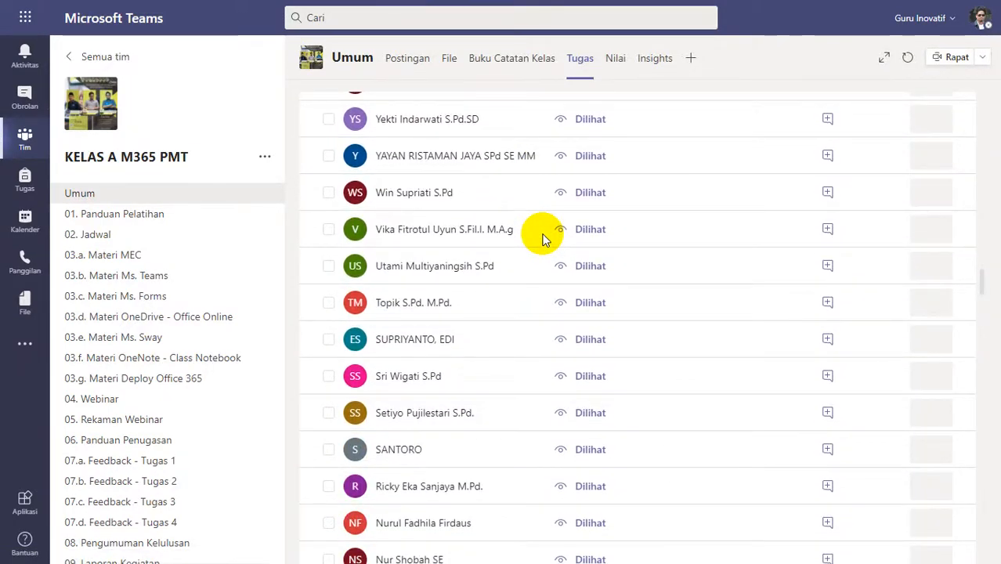
{"action": "scroll", "coordinate": [544, 239], "scroll_direction": "down", "scroll_amount": 5}
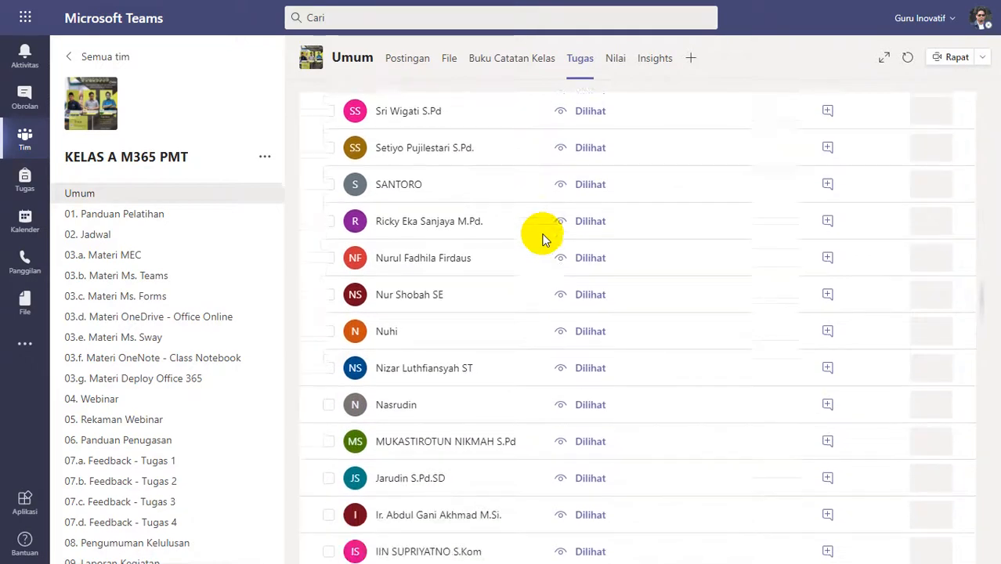
{"action": "scroll", "coordinate": [546, 239], "scroll_direction": "down", "scroll_amount": 8}
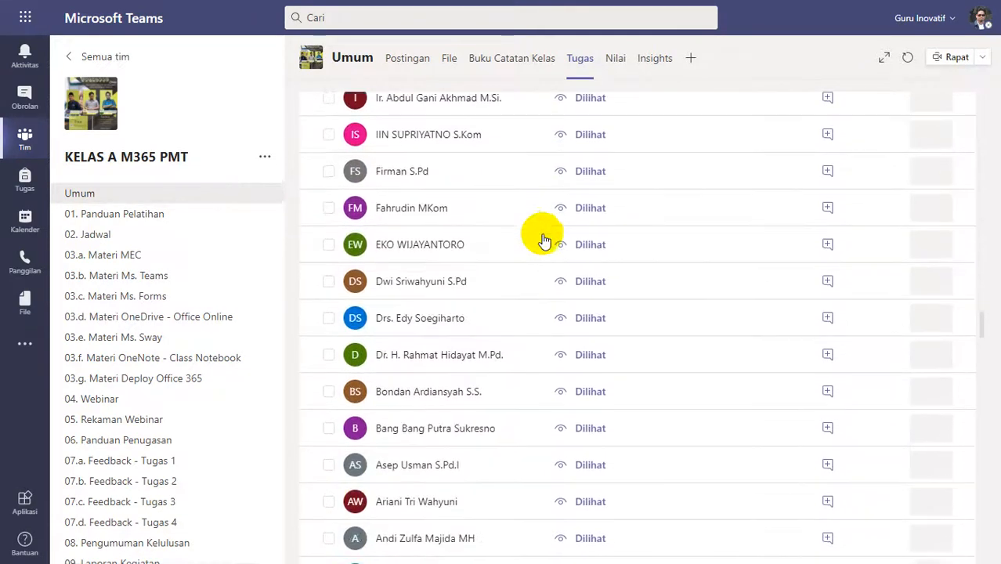
{"action": "scroll", "coordinate": [544, 239], "scroll_direction": "down", "scroll_amount": 5}
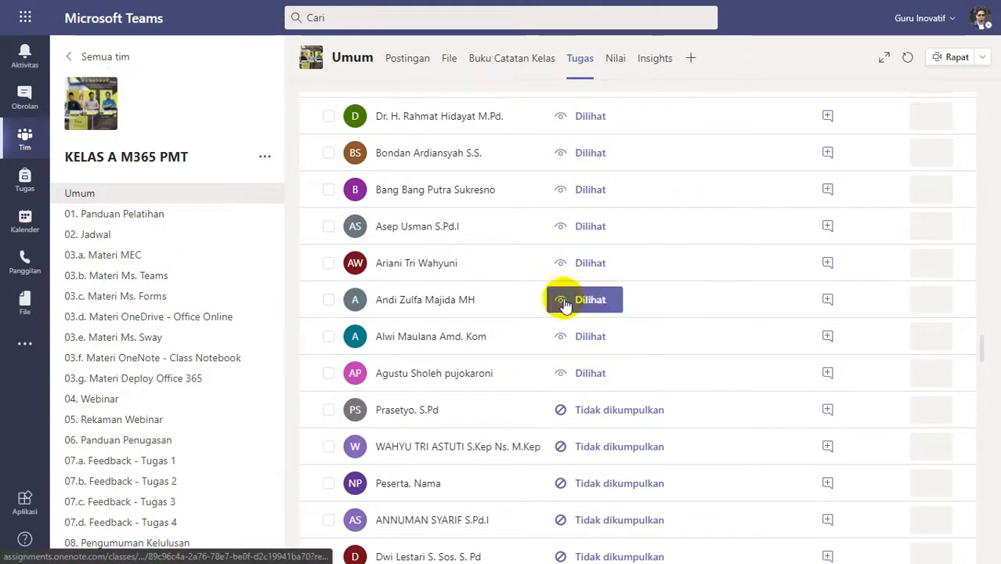
{"action": "scroll", "coordinate": [524, 370], "scroll_direction": "up", "scroll_amount": 4}
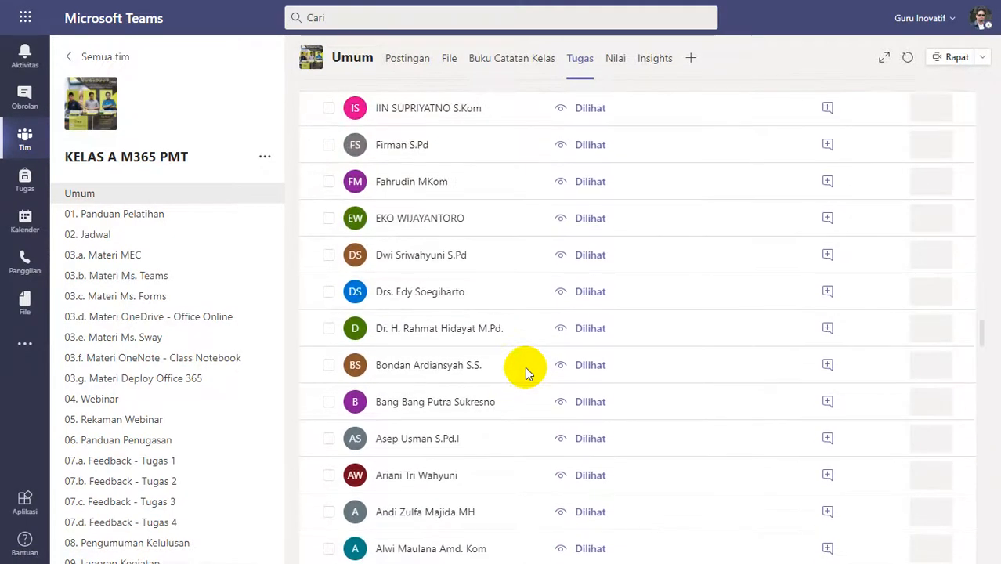
{"action": "scroll", "coordinate": [525, 370], "scroll_direction": "up", "scroll_amount": 10}
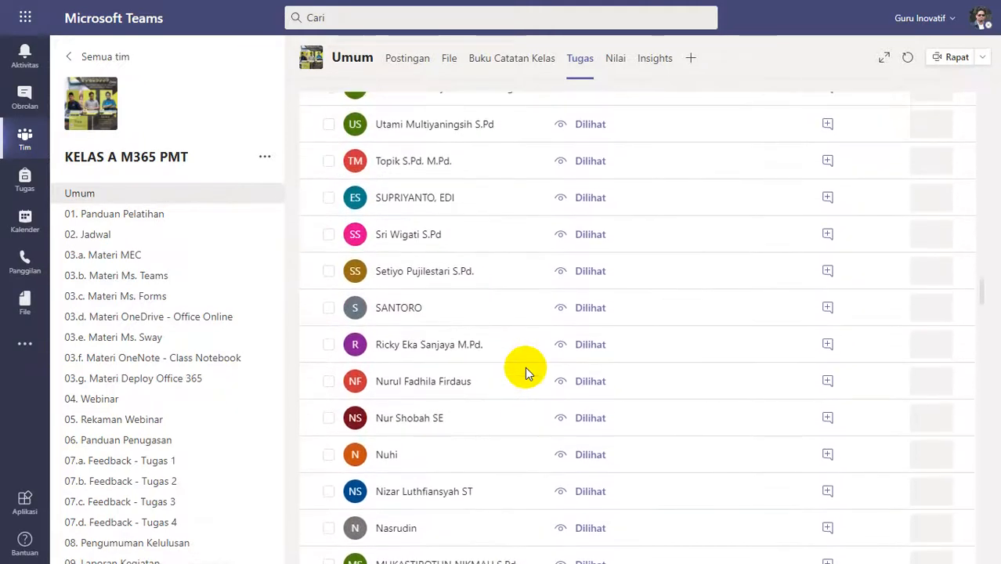
{"action": "scroll", "coordinate": [525, 366], "scroll_direction": "up", "scroll_amount": 9}
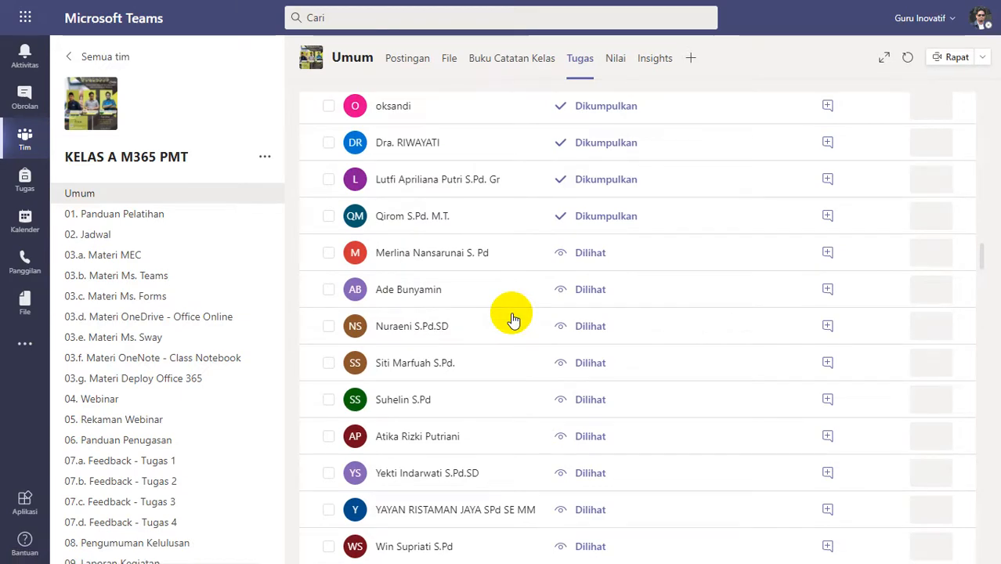
{"action": "scroll", "coordinate": [513, 321], "scroll_direction": "up", "scroll_amount": 3}
{"action": "scroll", "coordinate": [513, 333], "scroll_direction": "up", "scroll_amount": 2}
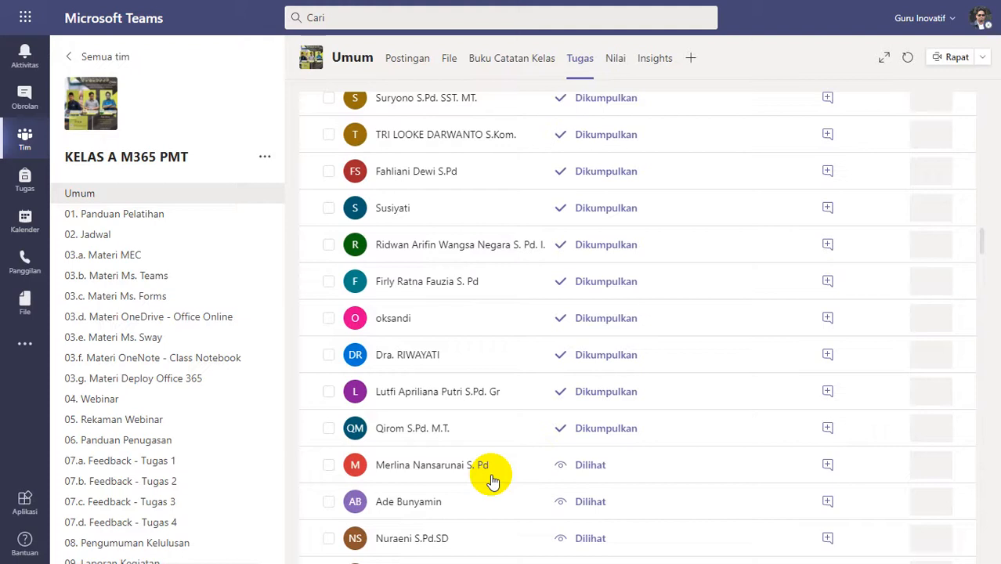
Rate the last submitted student's transcript as Kurang Lengkap (1 poin) in Tugas 1 - Transcript Rubrik and finish the rubric.
{"action": "scroll", "coordinate": [492, 469], "scroll_direction": "up", "scroll_amount": 1}
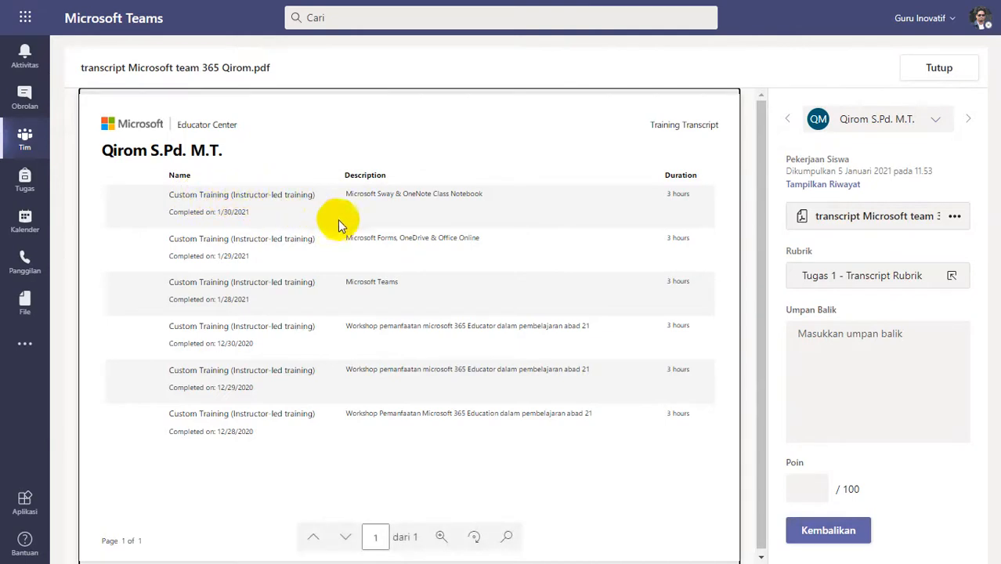
{"action": "left_click", "coordinate": [835, 287]}
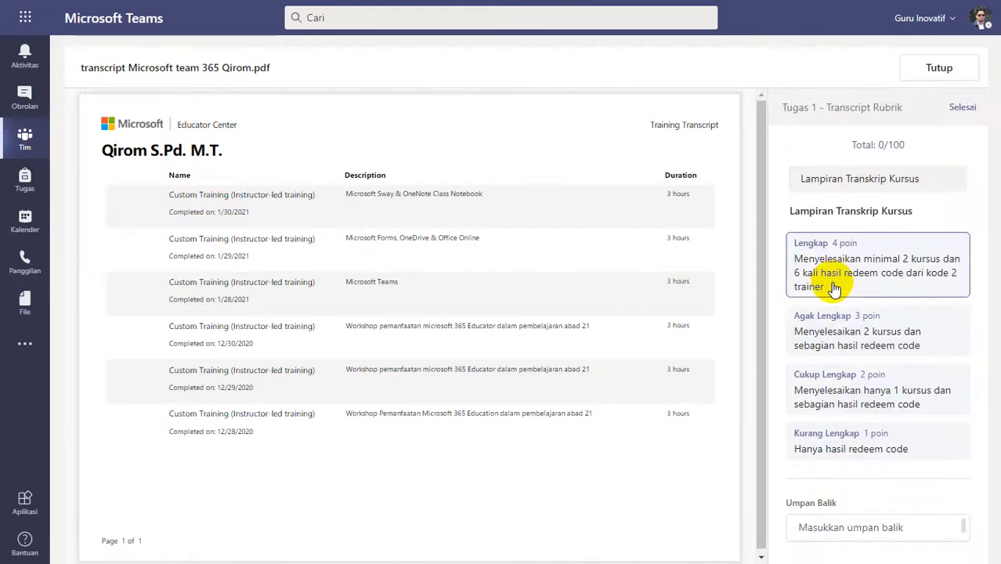
{"action": "left_click", "coordinate": [844, 452]}
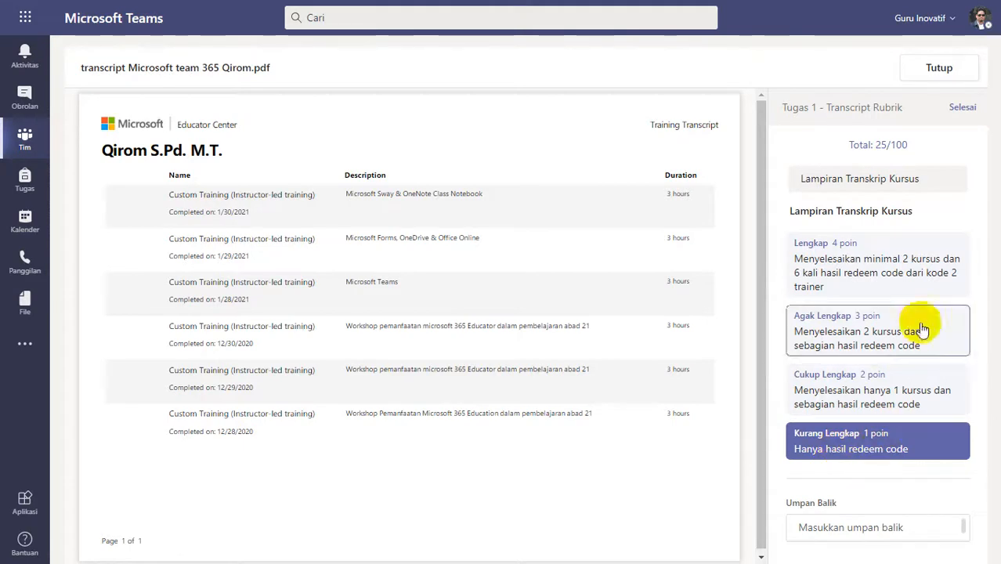
{"action": "left_click", "coordinate": [960, 108]}
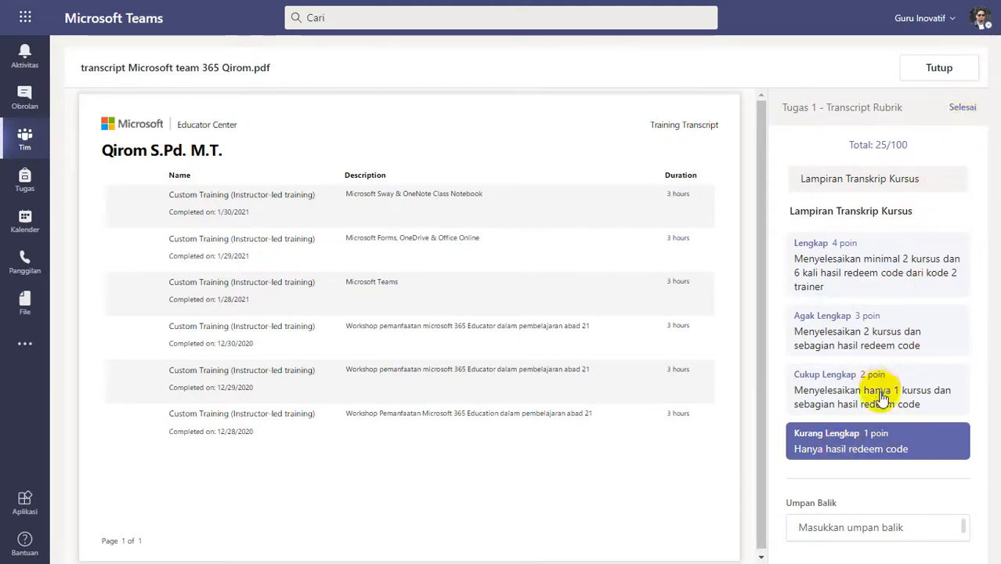
Enter the feedback "Silakan diperbaiki, lihat feedback kekurangannya pada video patroli - feedback" and return the graded work to the student.
{"action": "left_click", "coordinate": [860, 370]}
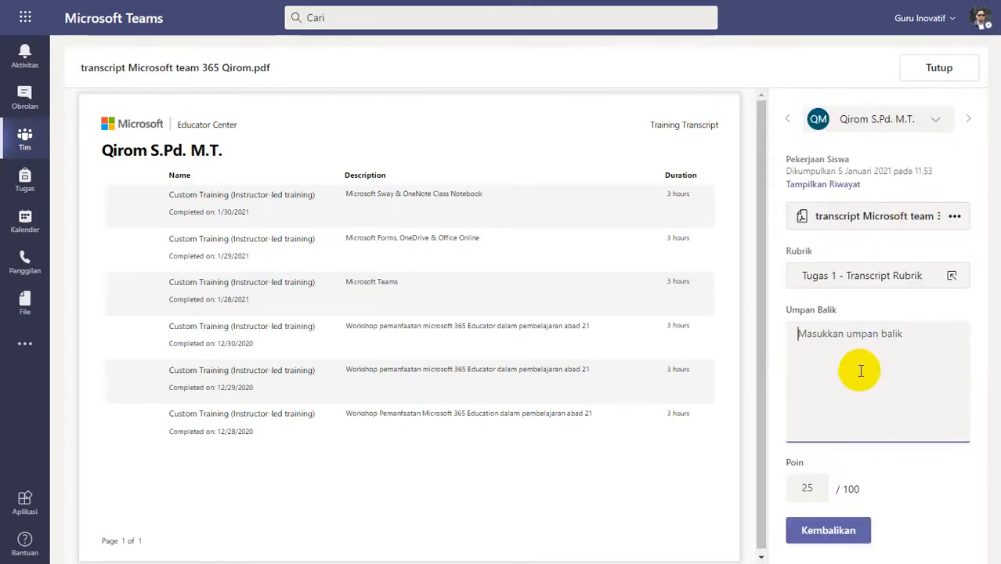
{"action": "type", "text": "Silakan"}
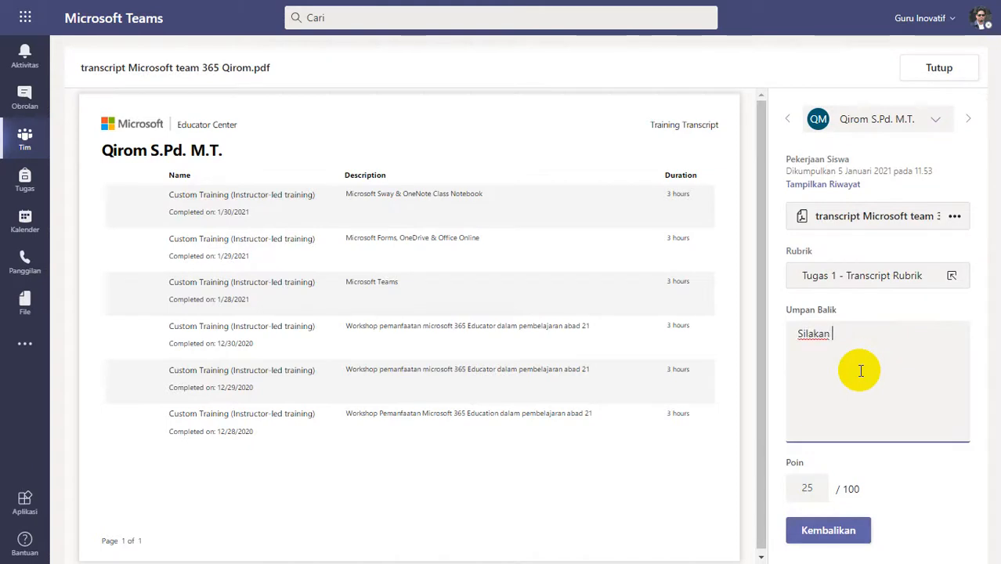
{"action": "type", "text": " diperbaiki"}
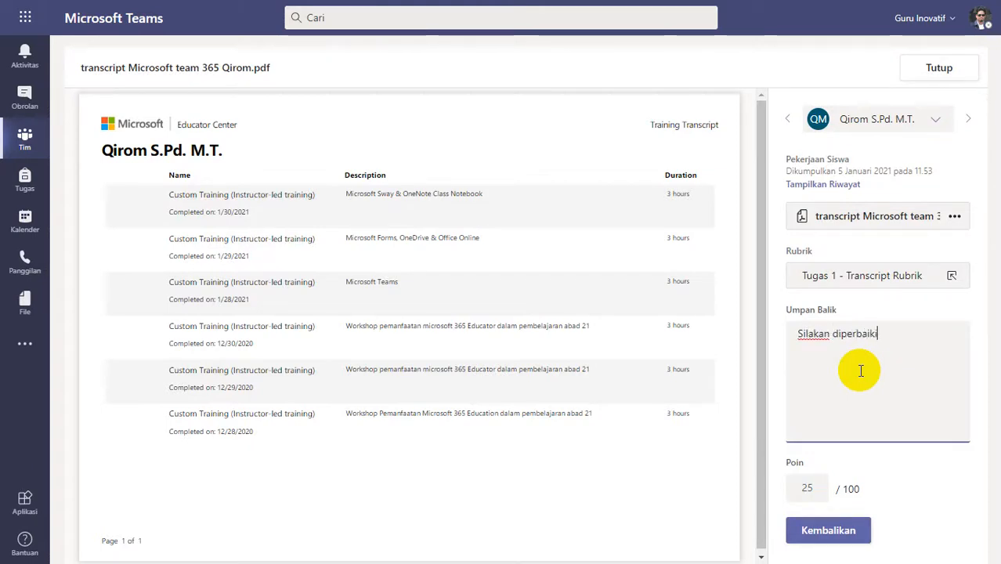
{"action": "type", "text": ", lihat feedback"}
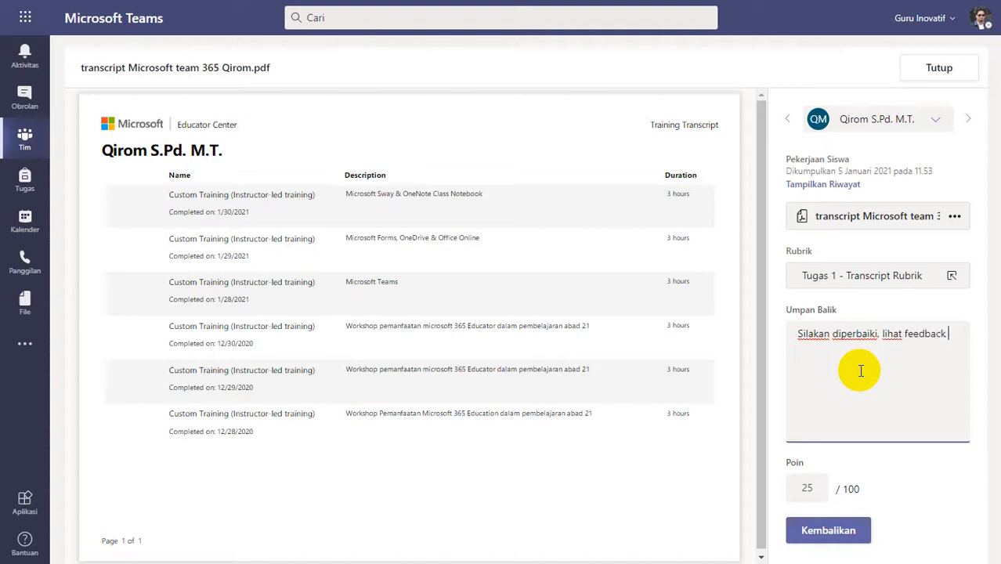
{"action": "type", "text": " keukrangan"}
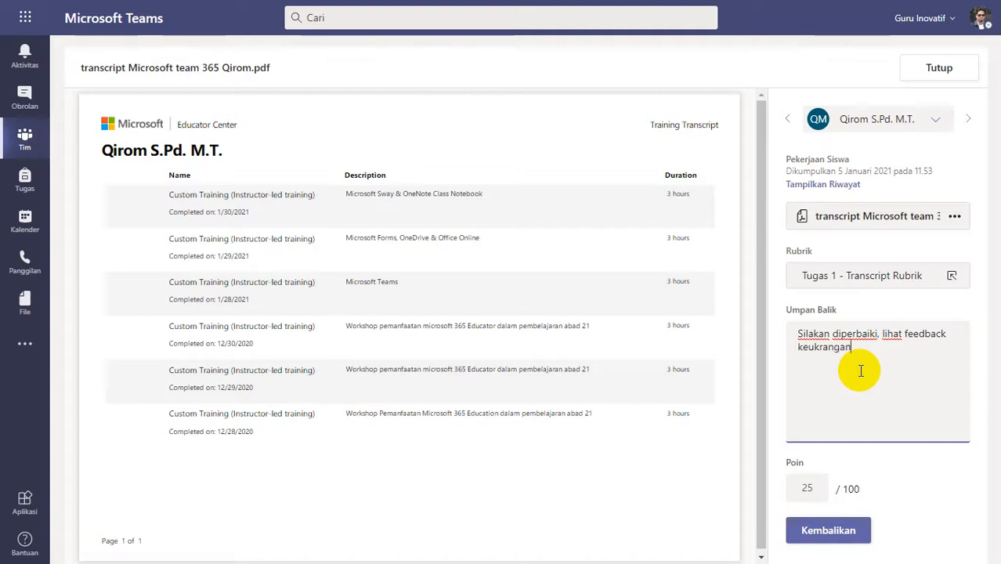
{"action": "key", "text": "BackSpace"}
{"action": "key", "text": "BackSpace"}
{"action": "key", "text": "BackSpace"}
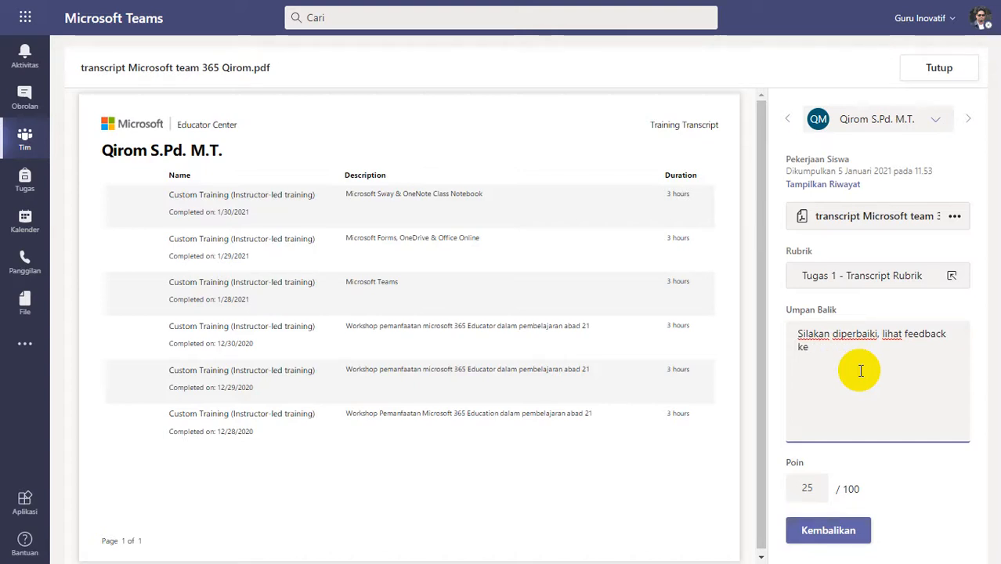
{"action": "type", "text": "kurang"}
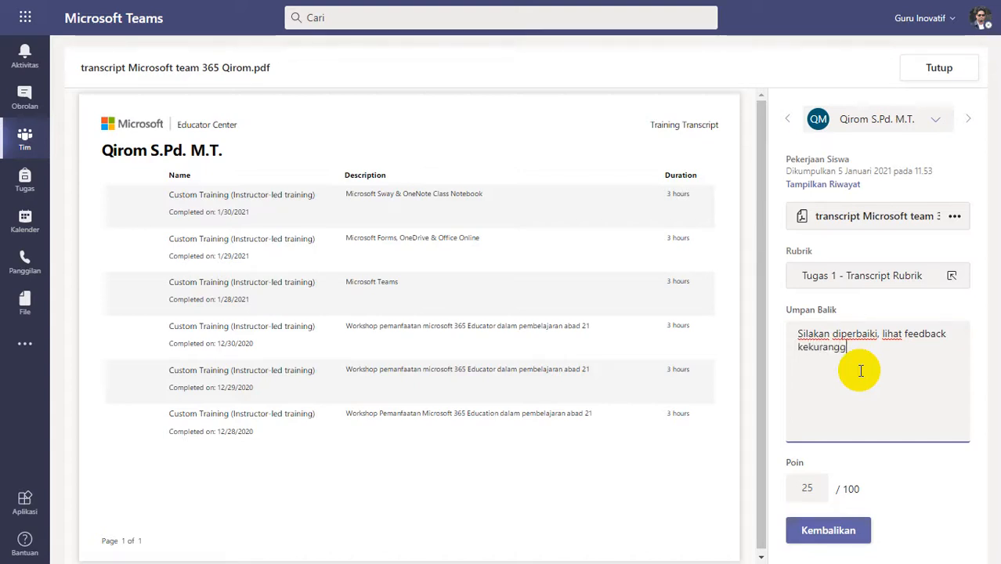
{"action": "type", "text": "annya "}
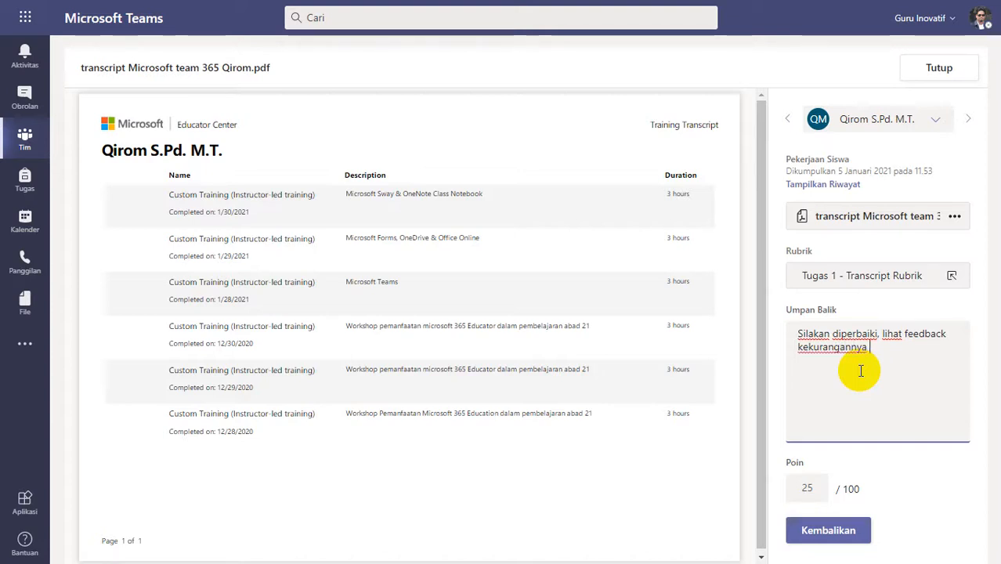
{"action": "type", "text": "pada vi"}
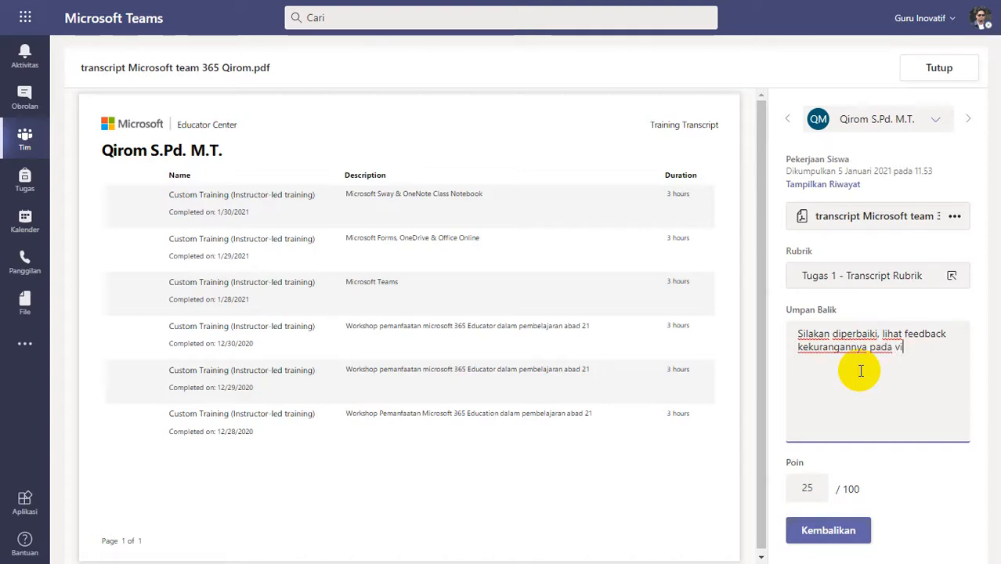
{"action": "type", "text": "deo patroli - f"}
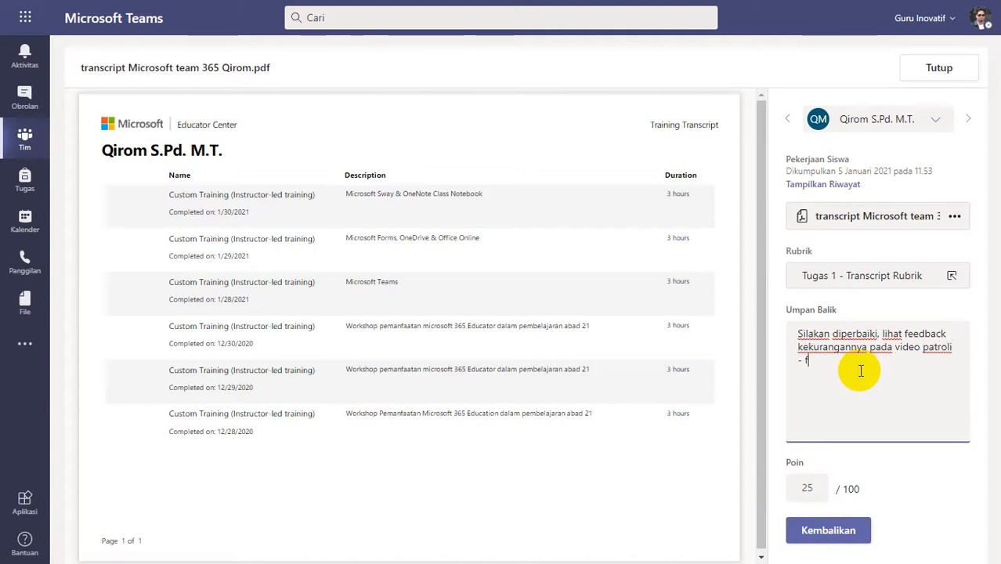
{"action": "type", "text": "eedback"}
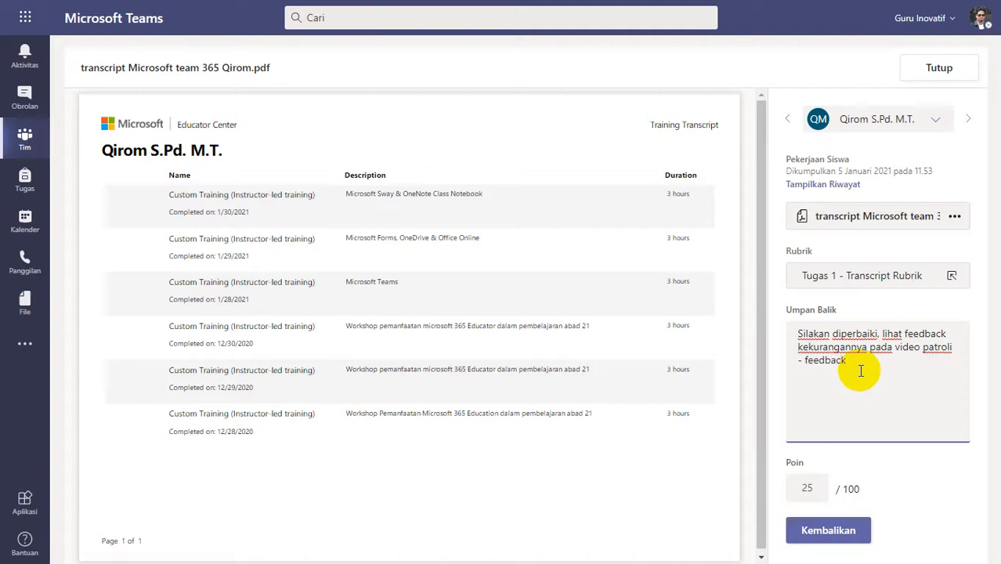
{"action": "key", "text": "ctrl+a"}
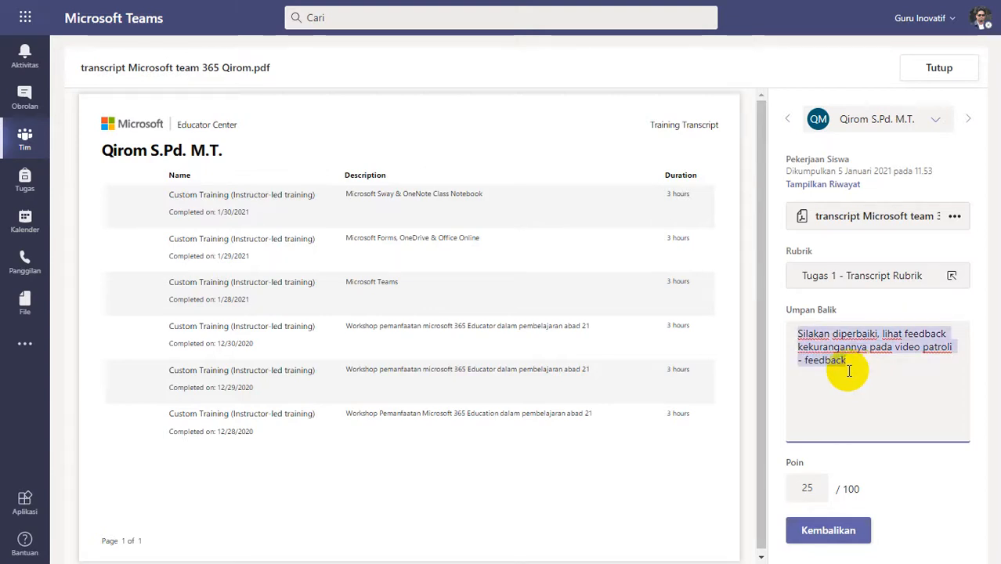
{"action": "left_click", "coordinate": [826, 531]}
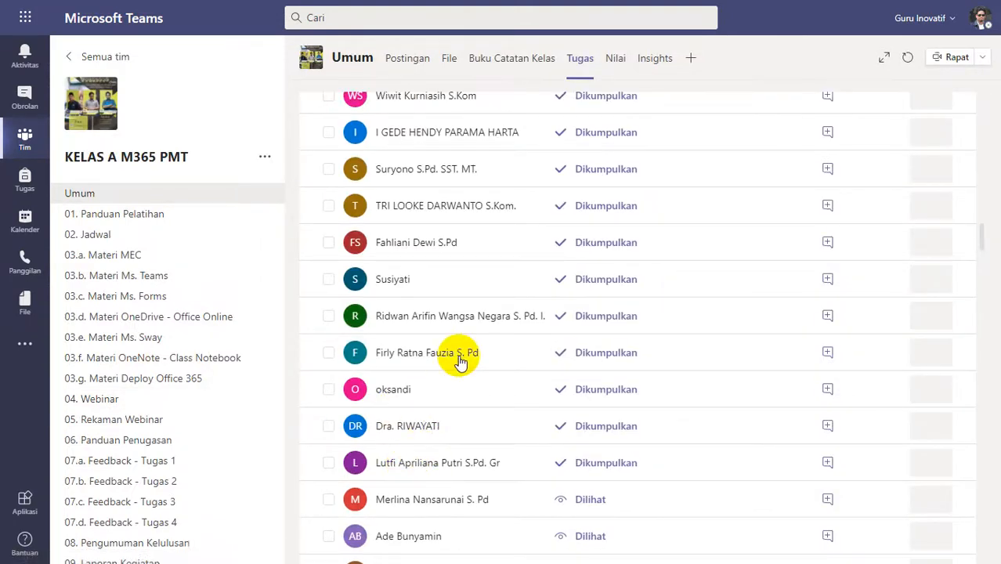
Open the last Dikumpulkan student's transcript 1.pdf, review its courses, and rate it Lengkap (4 poin) in Tugas 1 - Transcript Rubrik.
{"action": "left_click", "coordinate": [460, 359]}
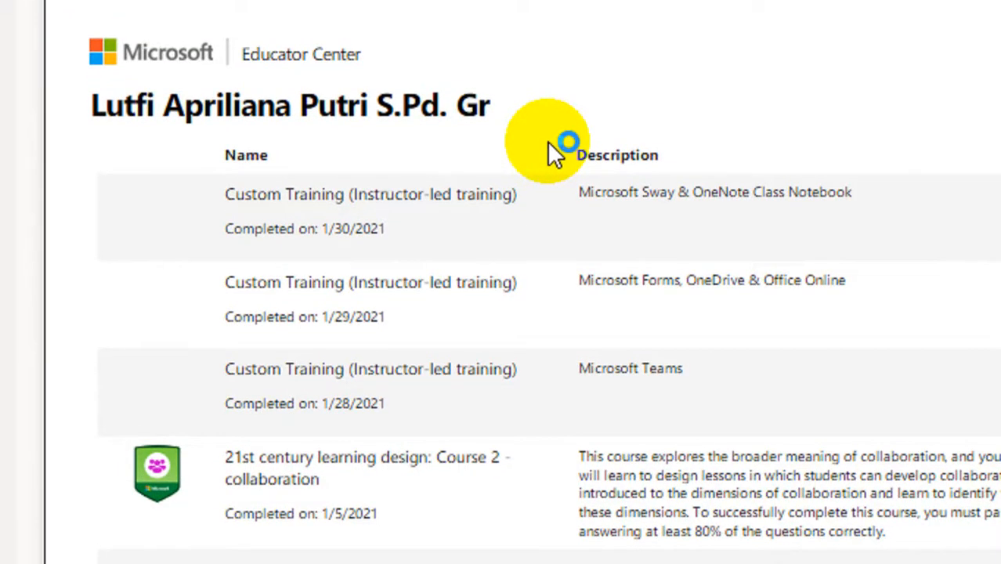
{"action": "scroll", "coordinate": [563, 221], "scroll_direction": "down", "scroll_amount": 2}
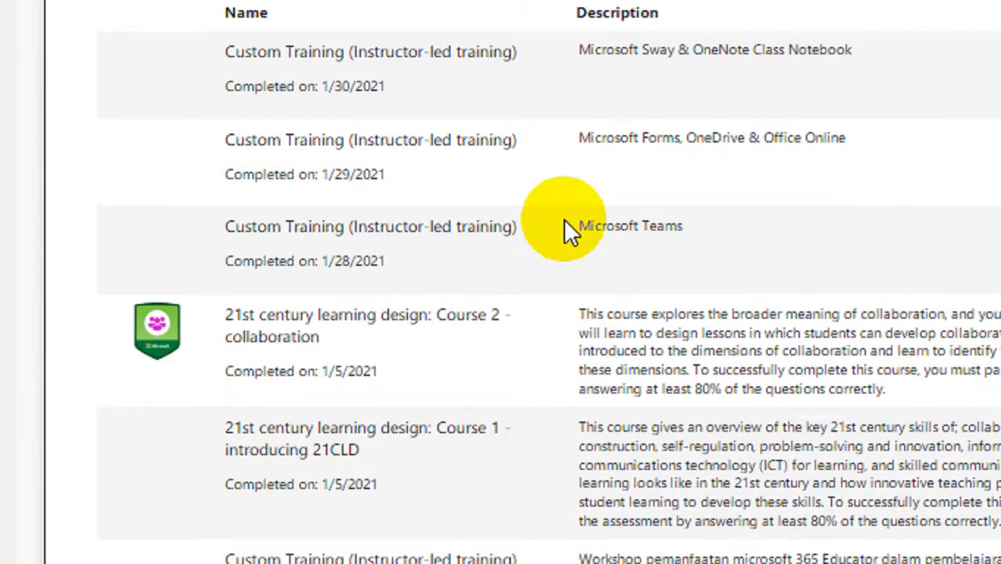
{"action": "scroll", "coordinate": [564, 227], "scroll_direction": "down", "scroll_amount": 10}
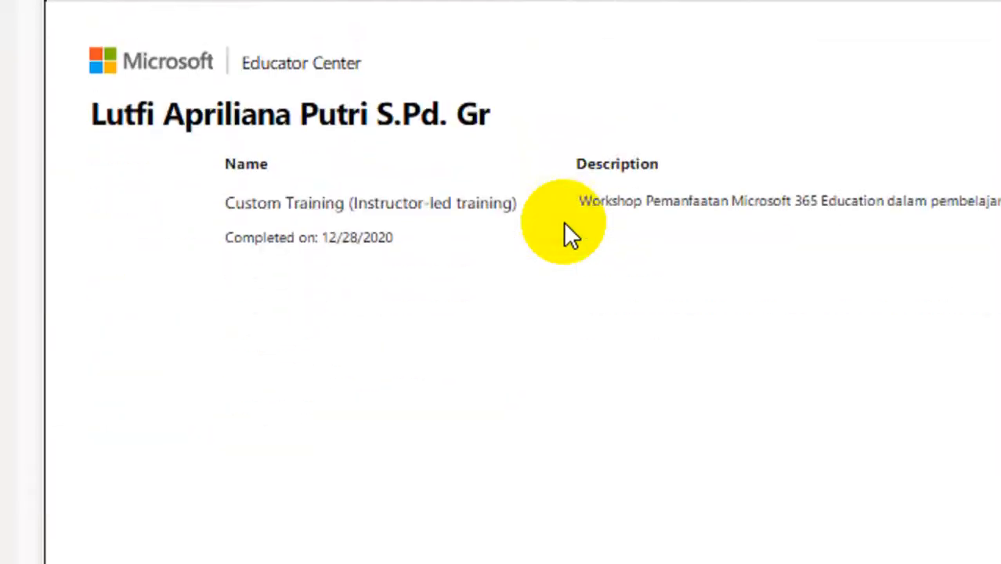
{"action": "scroll", "coordinate": [563, 228], "scroll_direction": "up", "scroll_amount": 5}
{"action": "scroll", "coordinate": [563, 221], "scroll_direction": "up", "scroll_amount": 2}
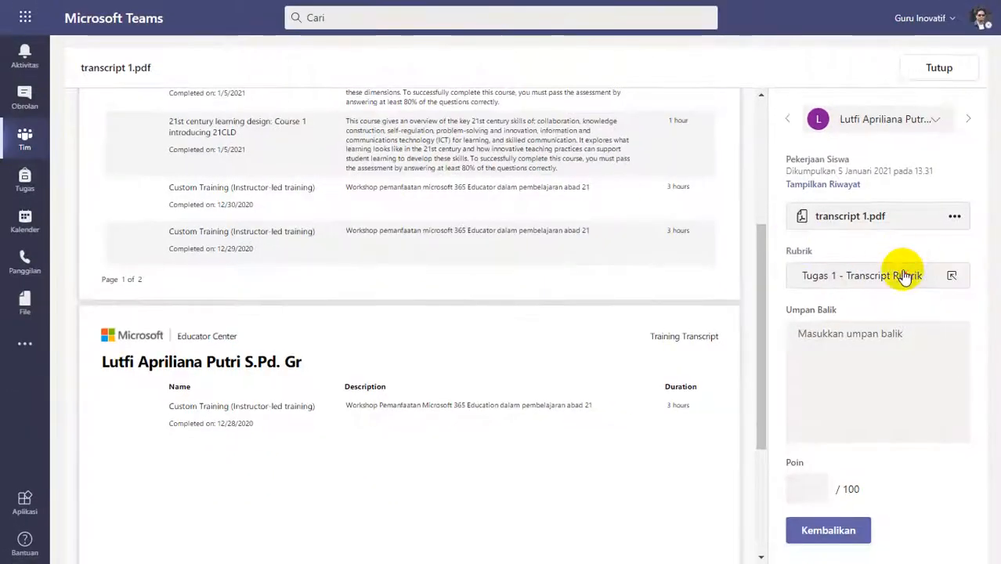
{"action": "left_click", "coordinate": [846, 275]}
{"action": "left_click", "coordinate": [903, 255]}
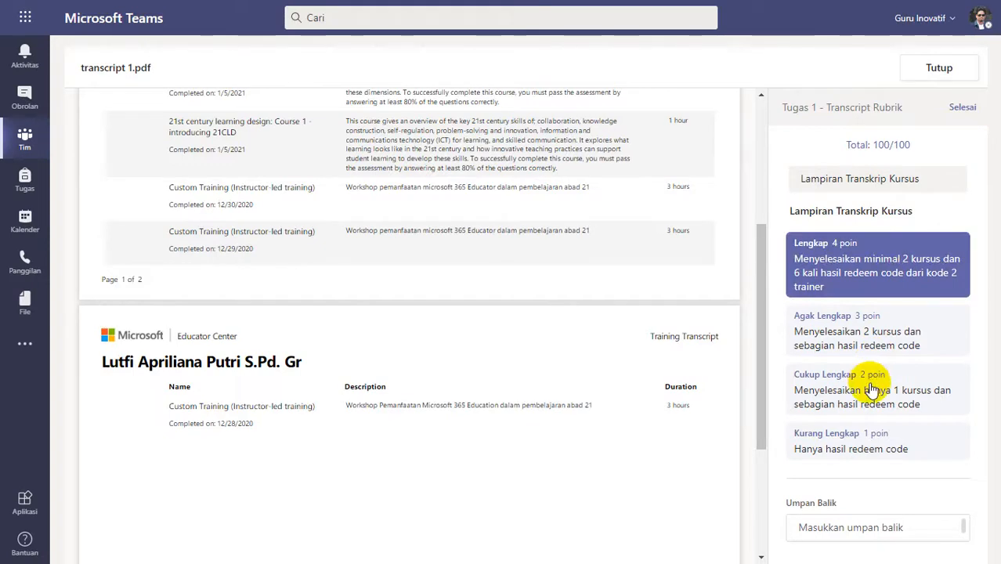
Enter the feedback "Good Job" for transcript 1.pdf, return the graded work, and go back to the student list.
{"action": "left_click", "coordinate": [862, 360]}
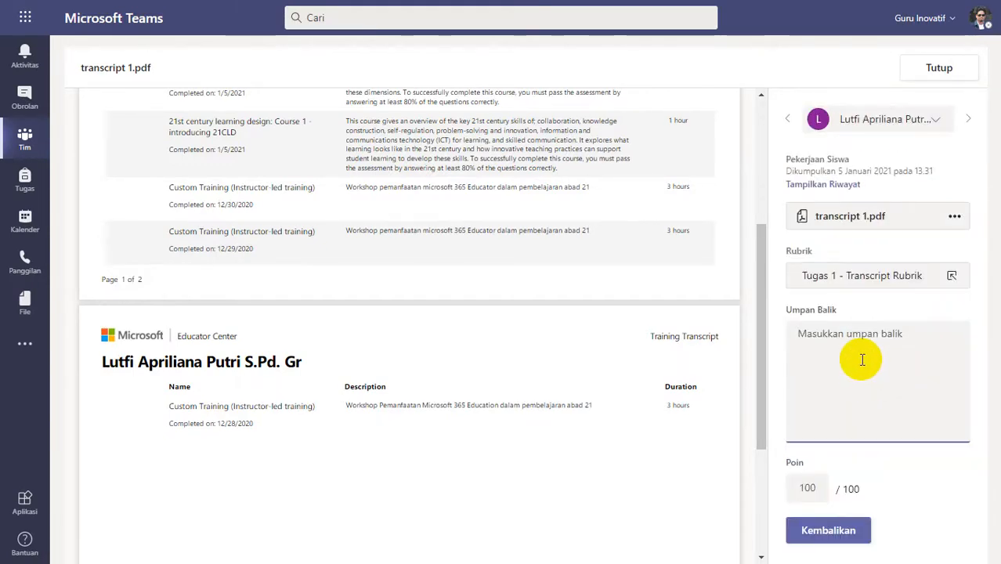
{"action": "type", "text": "Go"}
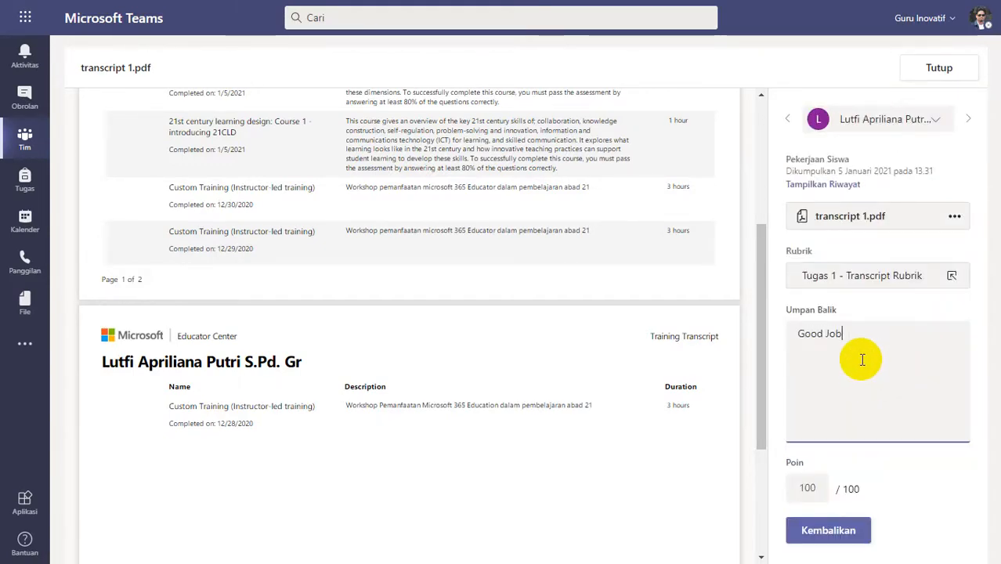
{"action": "type", "text": "od Job"}
{"action": "left_click", "coordinate": [827, 528]}
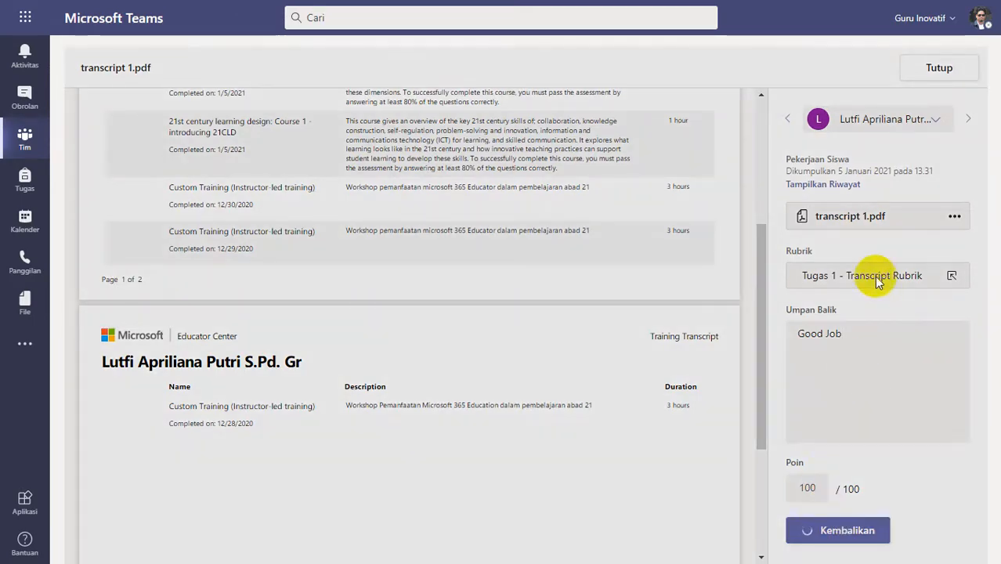
{"action": "left_click", "coordinate": [924, 70]}
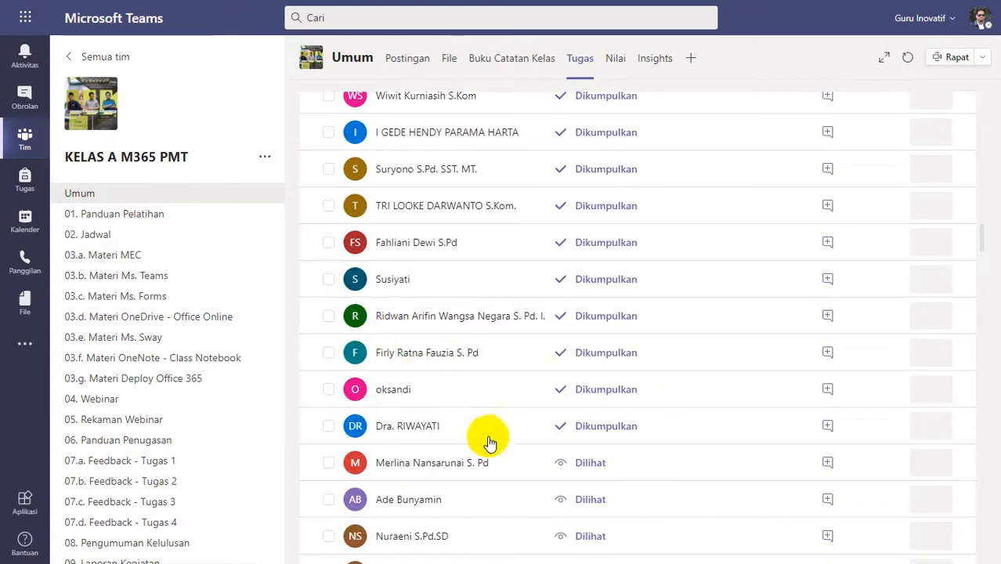
Review the transcript.pdf submitted at 13.41, rate it Lengkap (4 poin) in the rubric, and return it with the feedback "Good Job".
{"action": "left_click", "coordinate": [444, 431]}
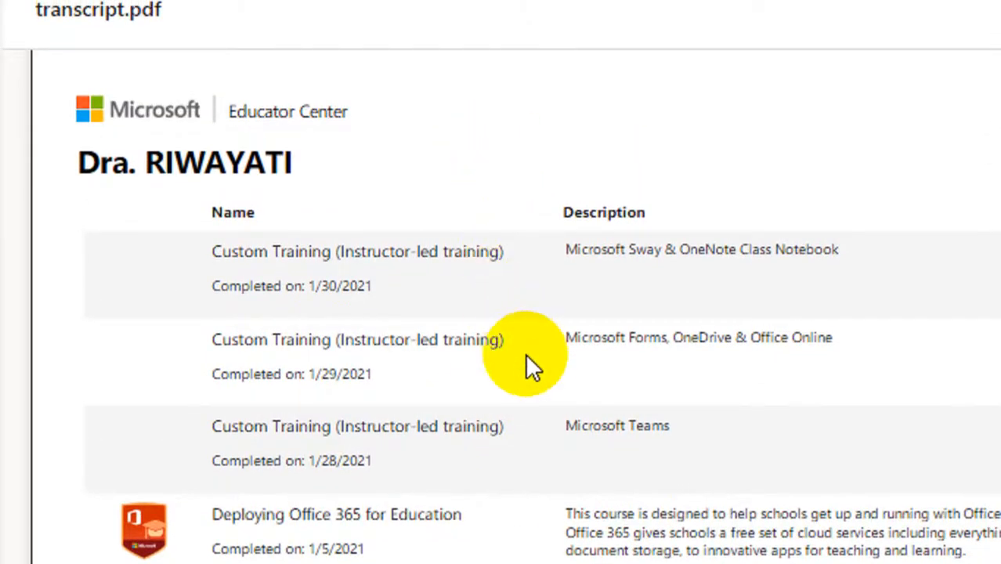
{"action": "scroll", "coordinate": [539, 425], "scroll_direction": "down", "scroll_amount": 10}
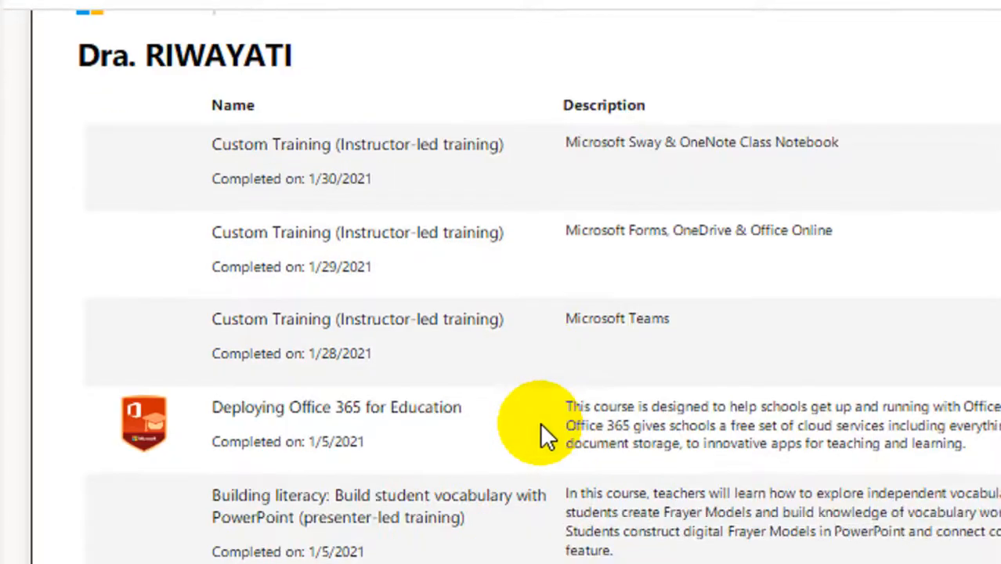
{"action": "scroll", "coordinate": [540, 431], "scroll_direction": "down", "scroll_amount": 2}
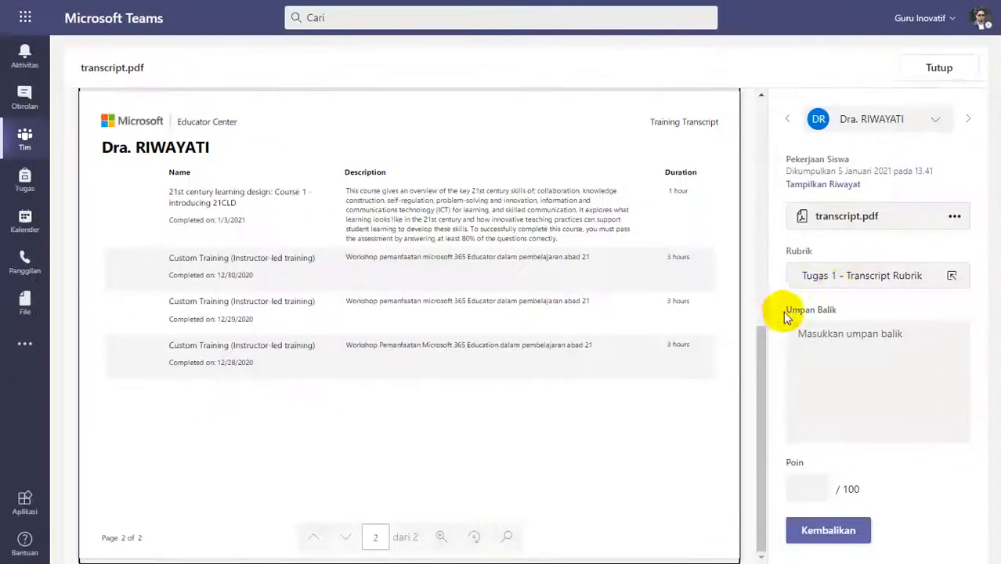
{"action": "left_click", "coordinate": [879, 270]}
{"action": "left_click", "coordinate": [881, 264]}
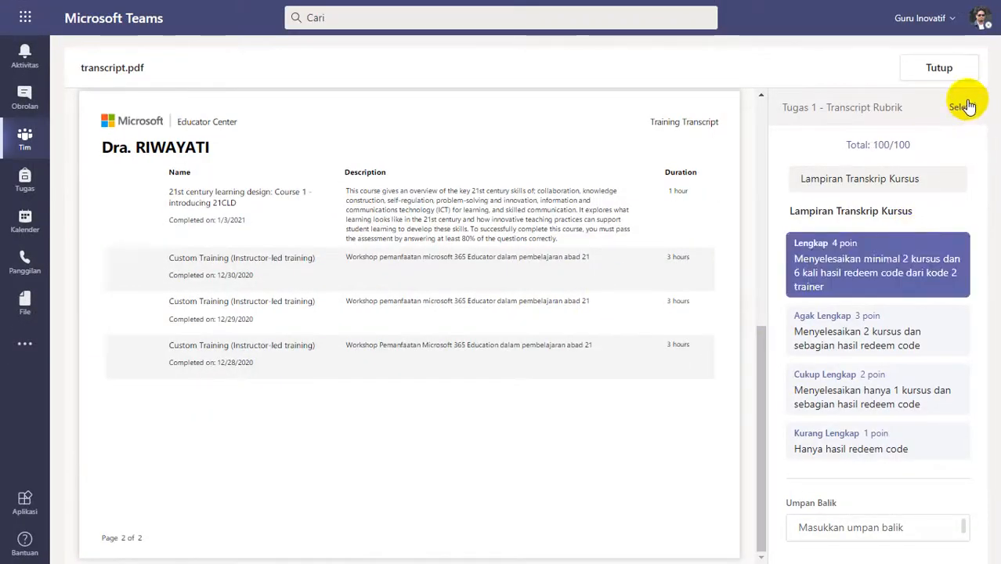
{"action": "left_click", "coordinate": [889, 404]}
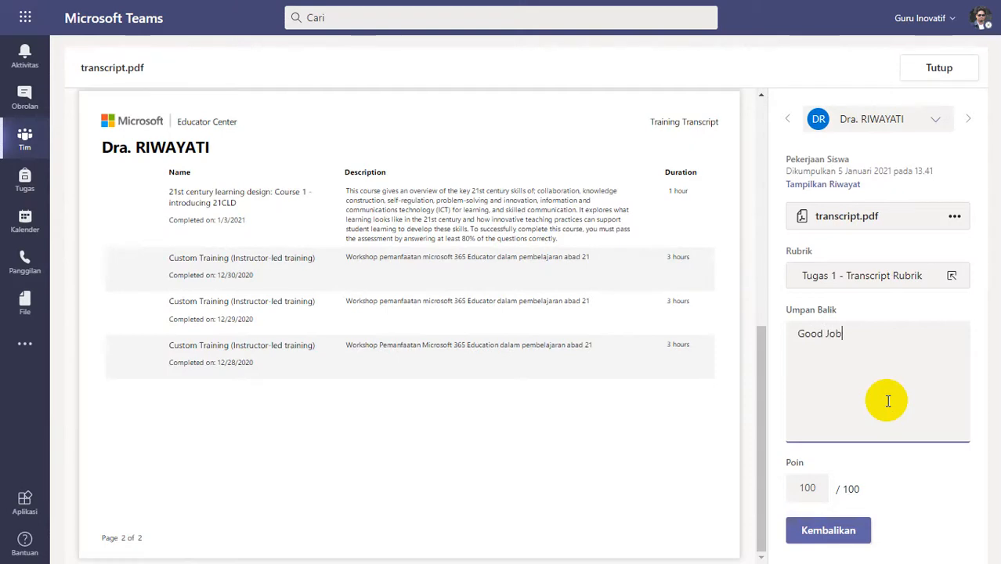
{"action": "left_click", "coordinate": [862, 528]}
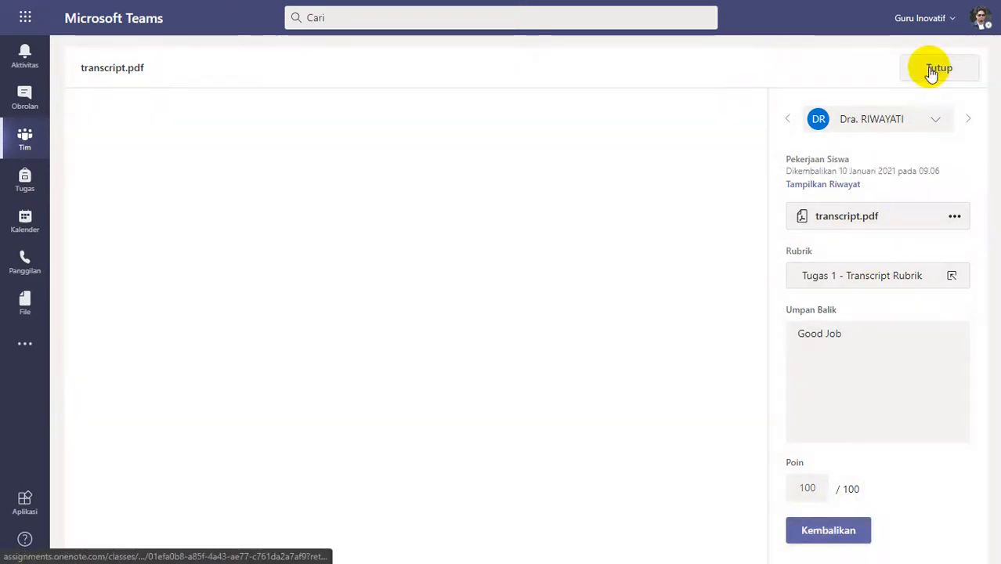
{"action": "left_click", "coordinate": [932, 69]}
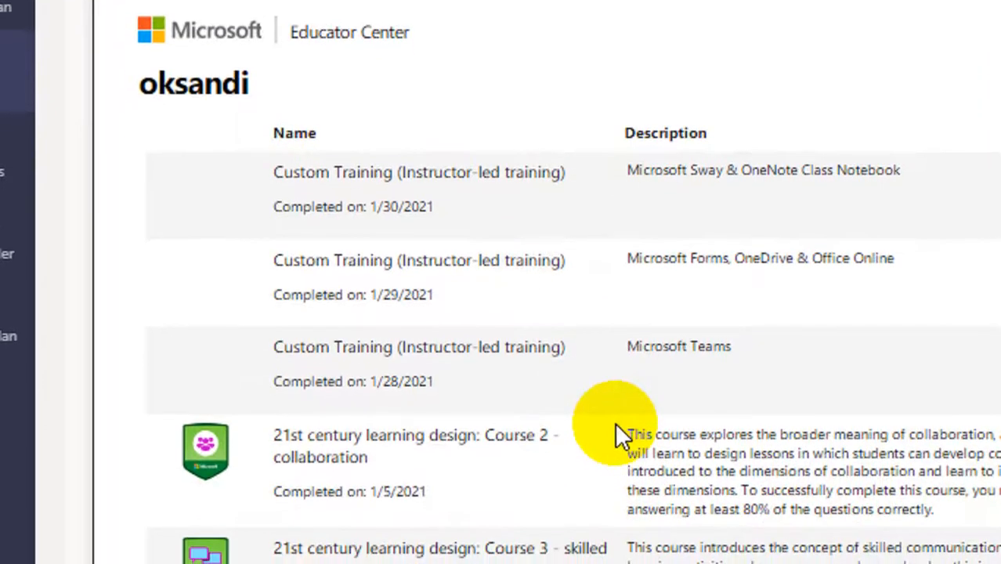
Review the transcript.pdf submitted at 14.10, rate it Lengkap (4 poin) in the rubric, and return it with the feedback "Good Job".
{"action": "scroll", "coordinate": [619, 423], "scroll_direction": "down", "scroll_amount": 3}
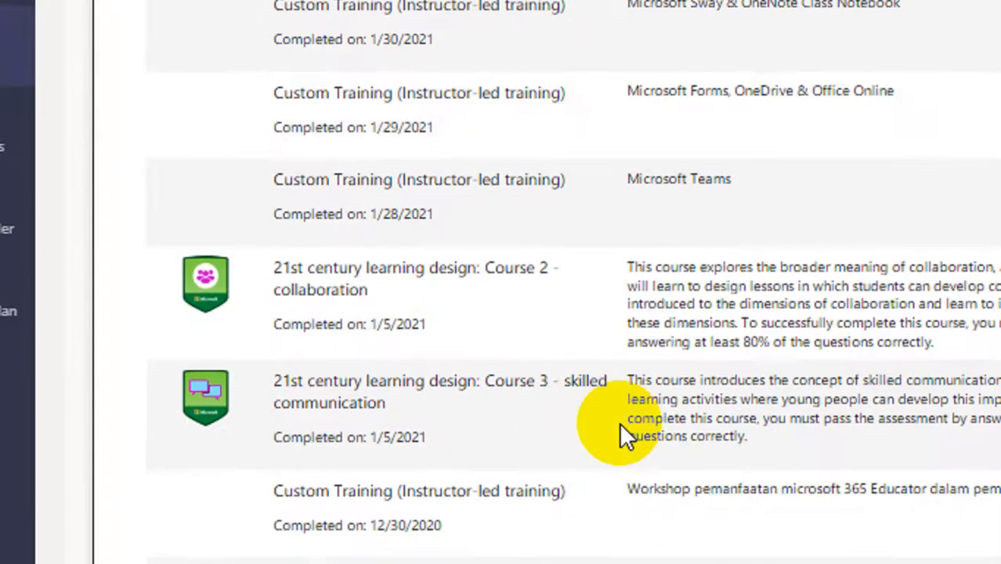
{"action": "scroll", "coordinate": [618, 423], "scroll_direction": "down", "scroll_amount": 10}
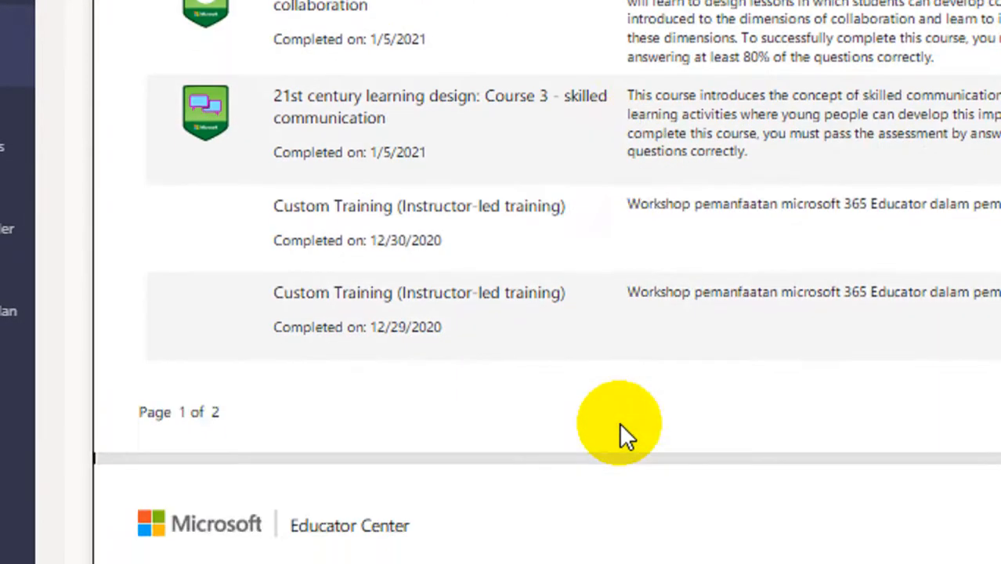
{"action": "scroll", "coordinate": [619, 424], "scroll_direction": "up", "scroll_amount": 2}
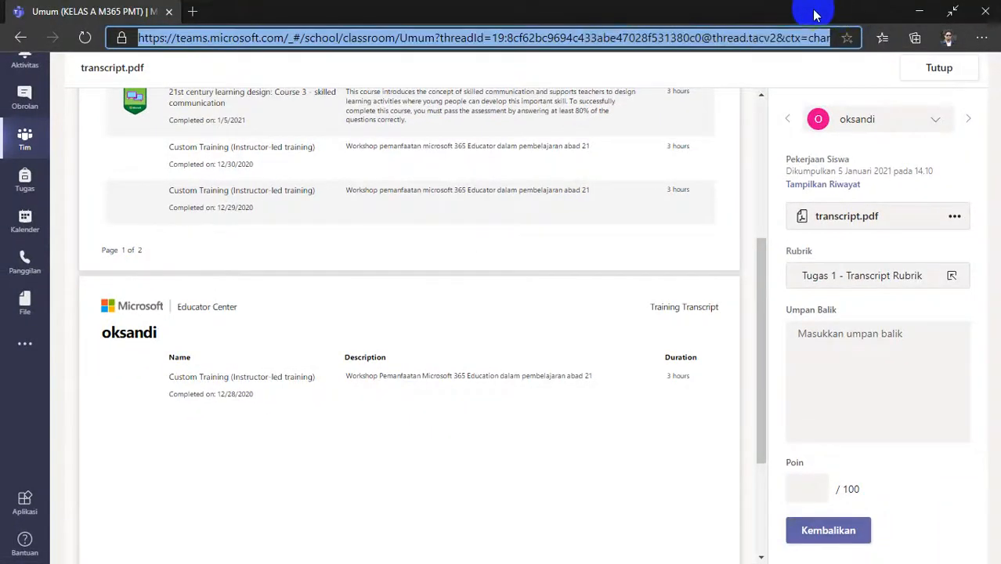
{"action": "left_click", "coordinate": [557, 262]}
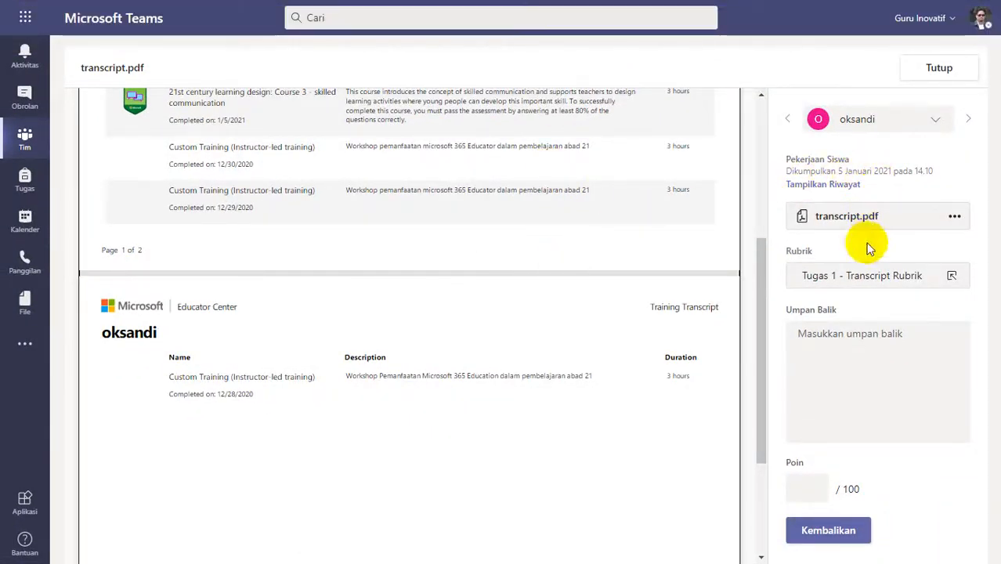
{"action": "left_click", "coordinate": [863, 274]}
{"action": "left_click", "coordinate": [865, 246]}
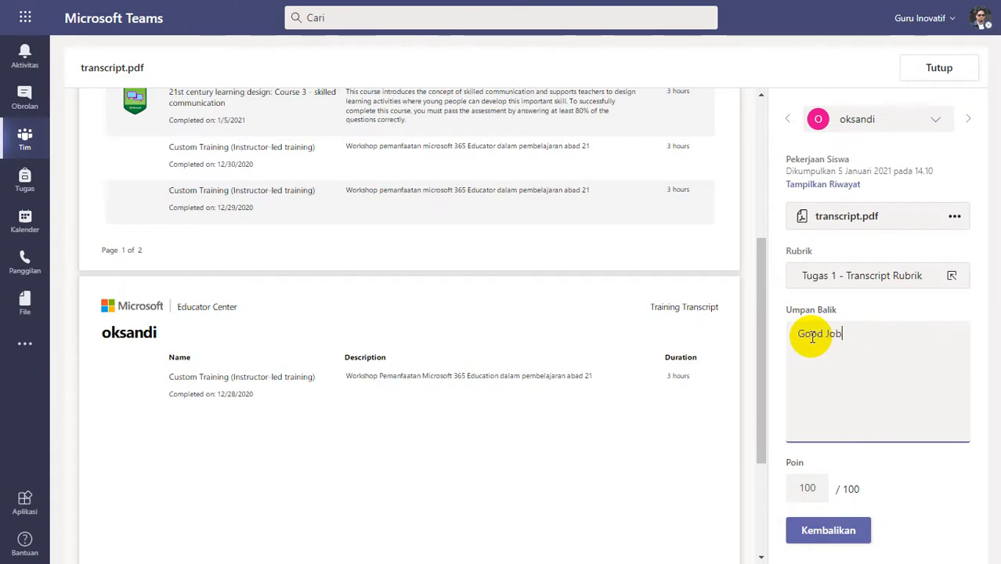
{"action": "left_click", "coordinate": [828, 530]}
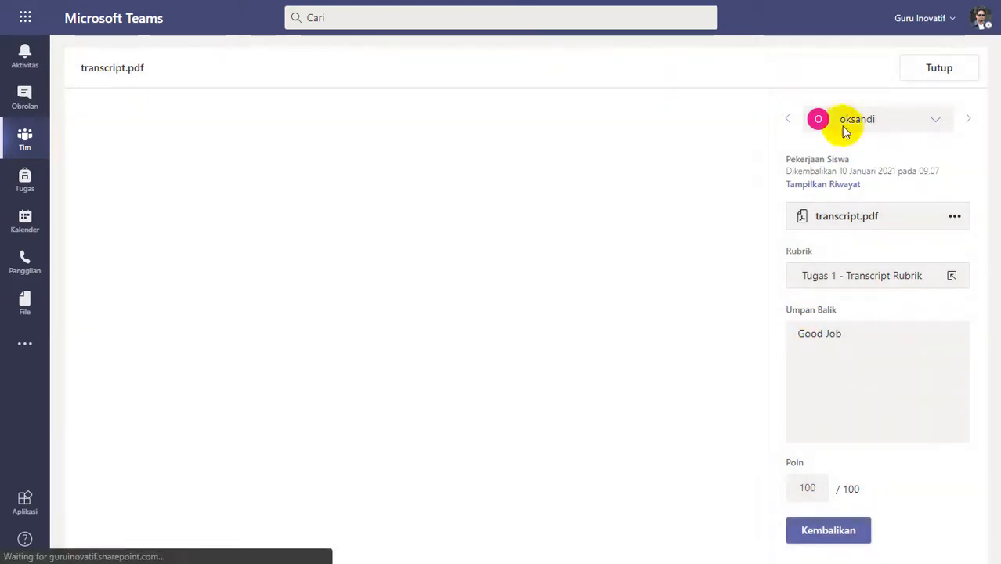
{"action": "left_click", "coordinate": [927, 65]}
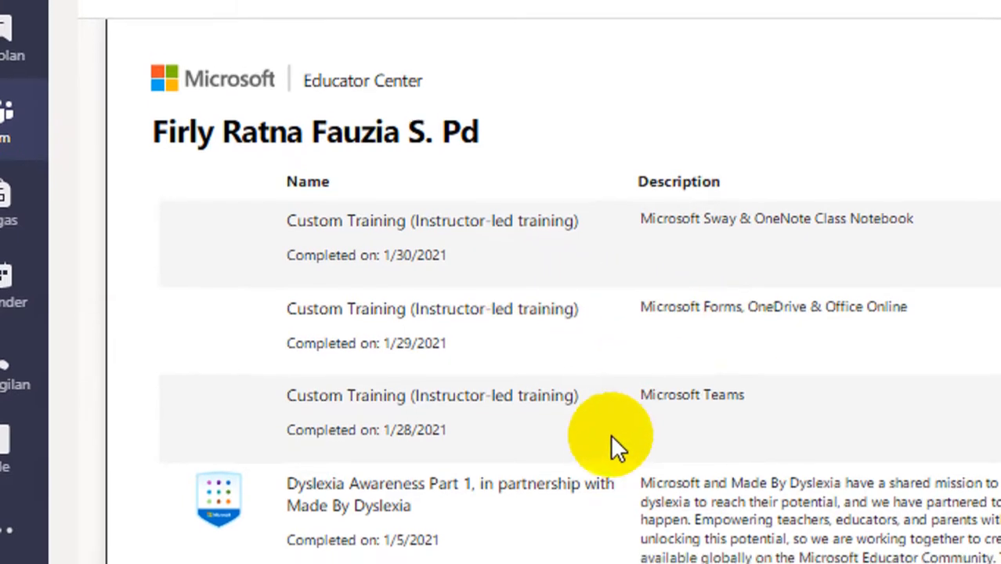
Review the five-page transcript submitted at 17.25, rate it Lengkap (4 poin) in the rubric, and return it with the feedback "Good Job".
{"action": "scroll", "coordinate": [606, 422], "scroll_direction": "down", "scroll_amount": 10}
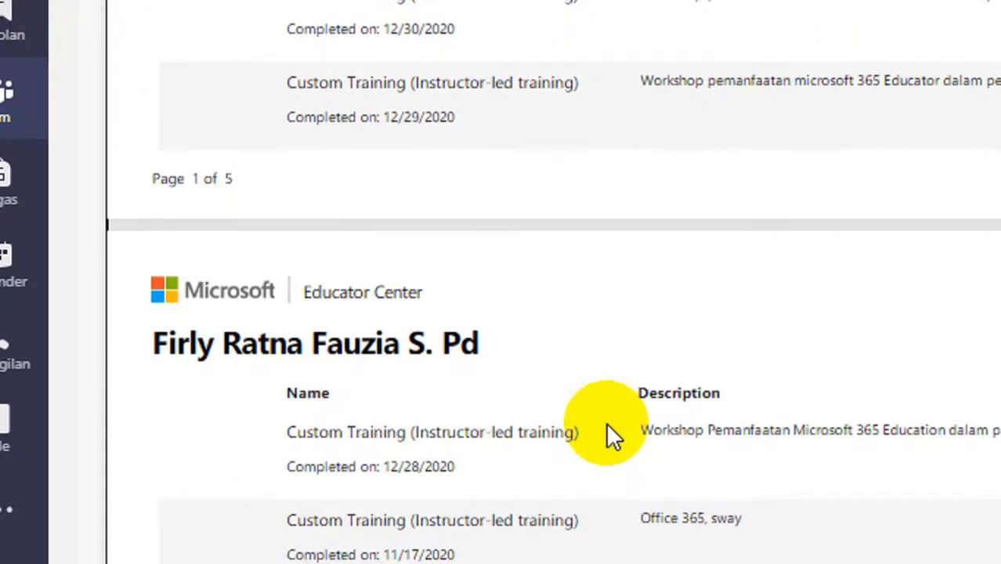
{"action": "scroll", "coordinate": [609, 435], "scroll_direction": "up", "scroll_amount": 2}
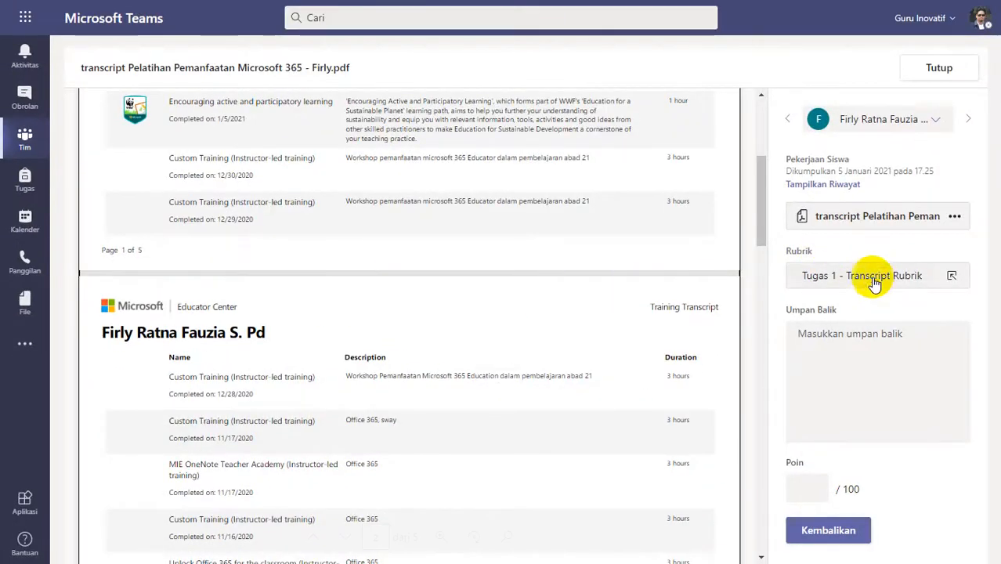
{"action": "left_click", "coordinate": [876, 274]}
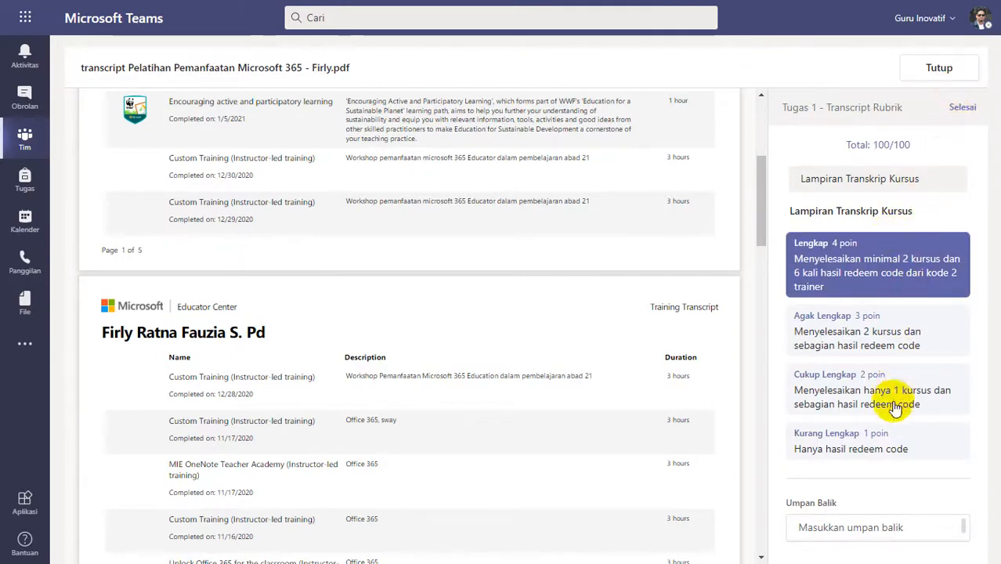
{"action": "left_click", "coordinate": [870, 379]}
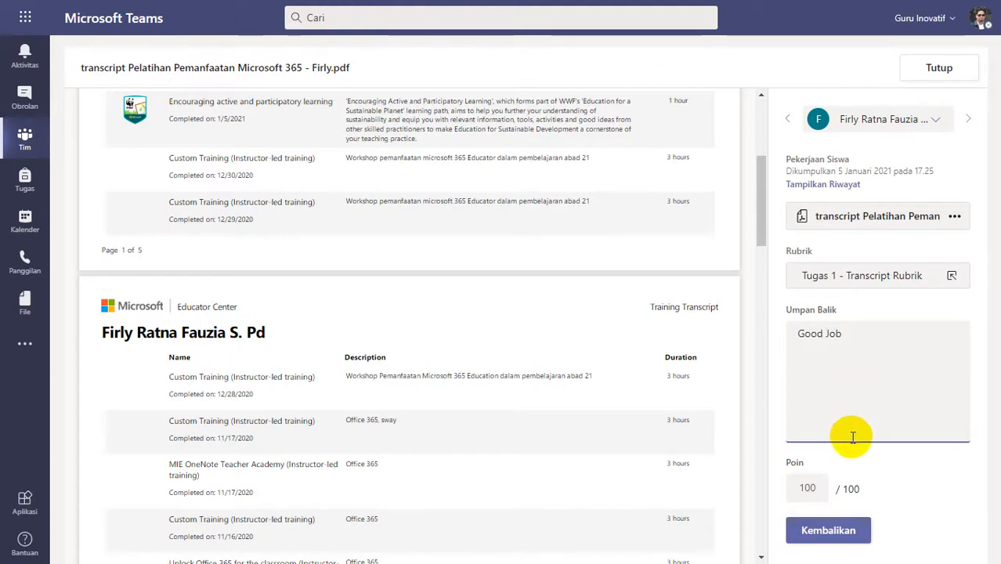
{"action": "left_click", "coordinate": [803, 530]}
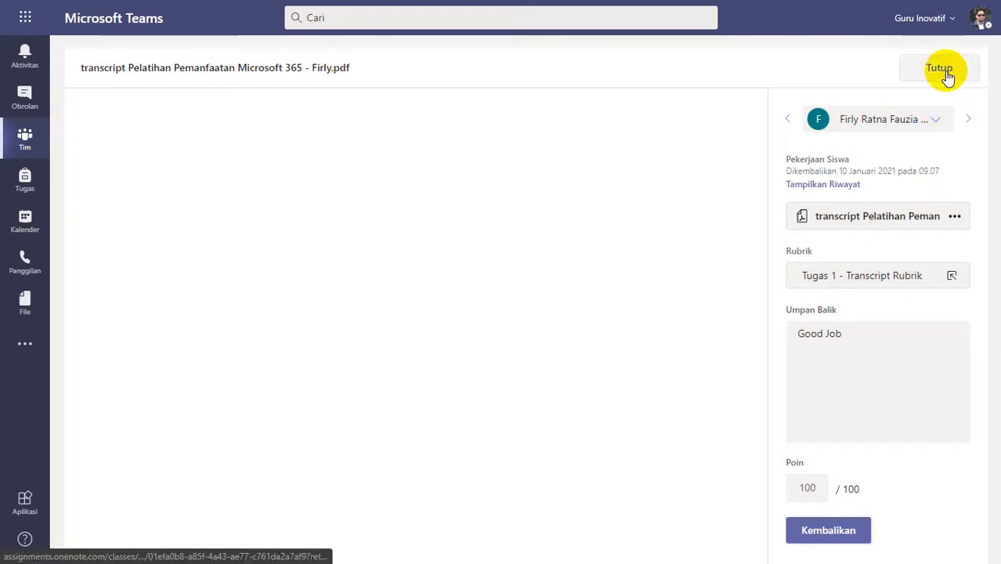
{"action": "left_click", "coordinate": [944, 72]}
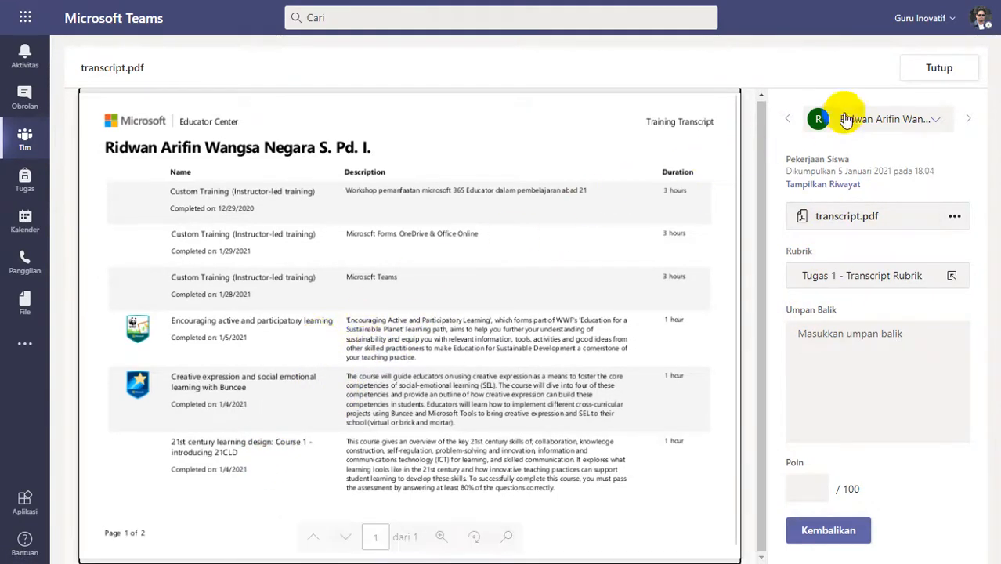
Reopen the transcript.pdf submitted at 18.04 and examine its listed courses, redeemed trainings and page count.
{"action": "left_click", "coordinate": [917, 71]}
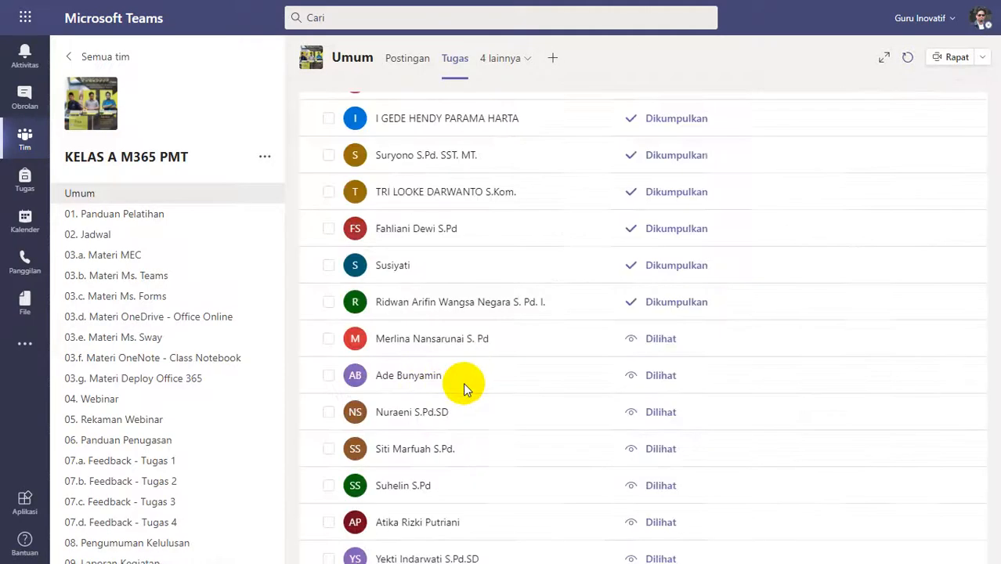
{"action": "left_click", "coordinate": [441, 316]}
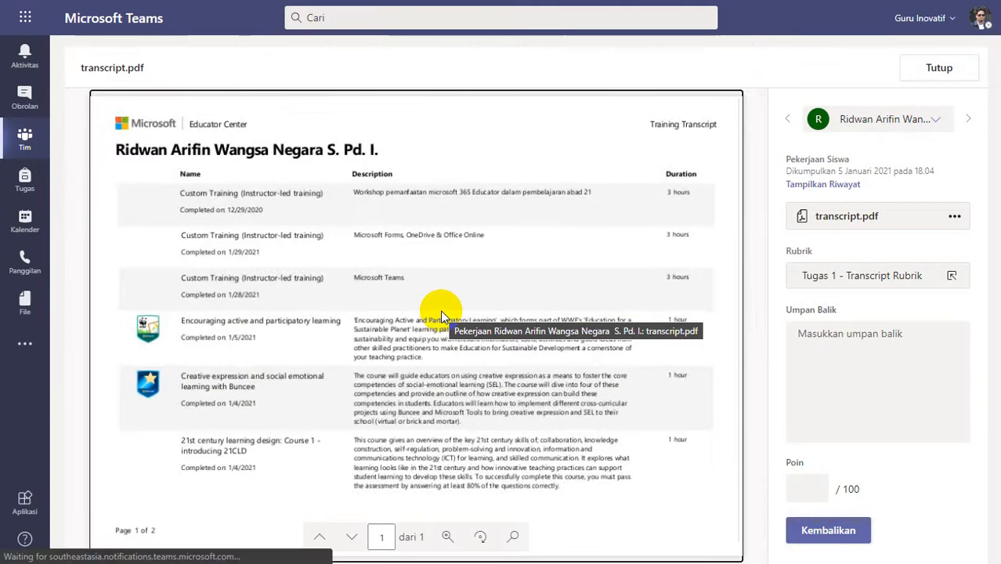
{"action": "scroll", "coordinate": [334, 332], "scroll_direction": "down", "scroll_amount": 2}
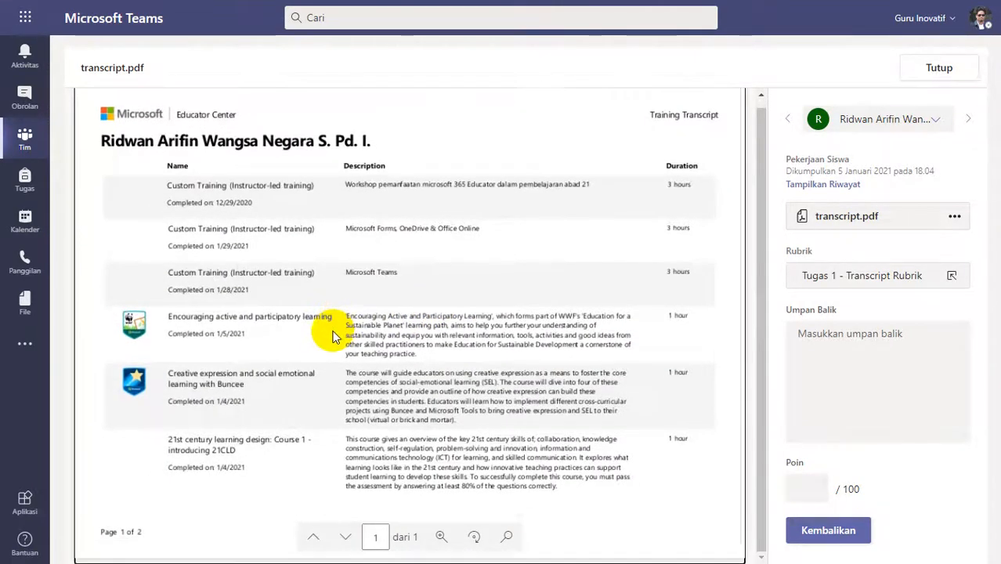
{"action": "scroll", "coordinate": [331, 336], "scroll_direction": "up", "scroll_amount": 2}
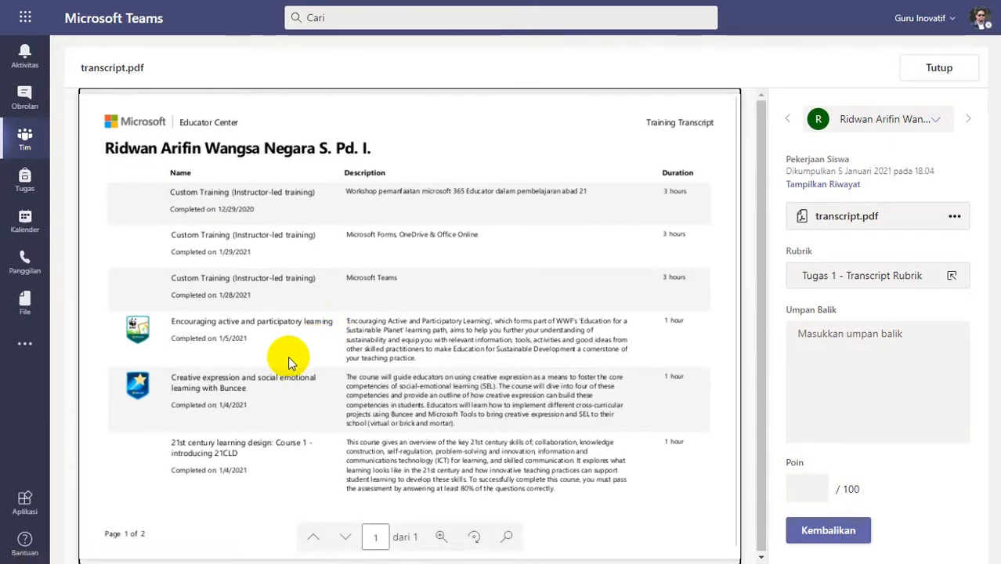
{"action": "left_click_drag", "start_coordinate": [763, 174], "coordinate": [747, 235]}
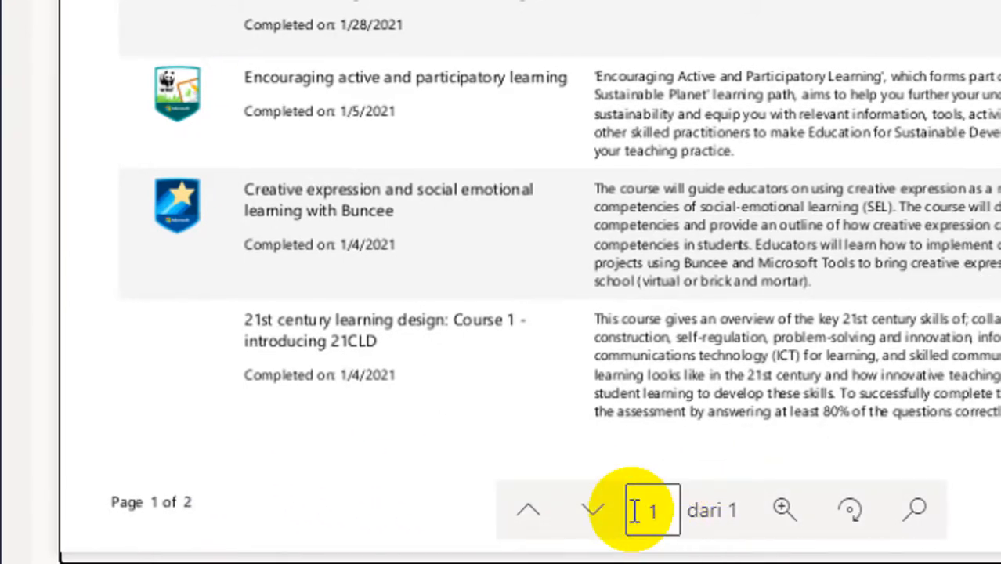
{"action": "left_click", "coordinate": [593, 511]}
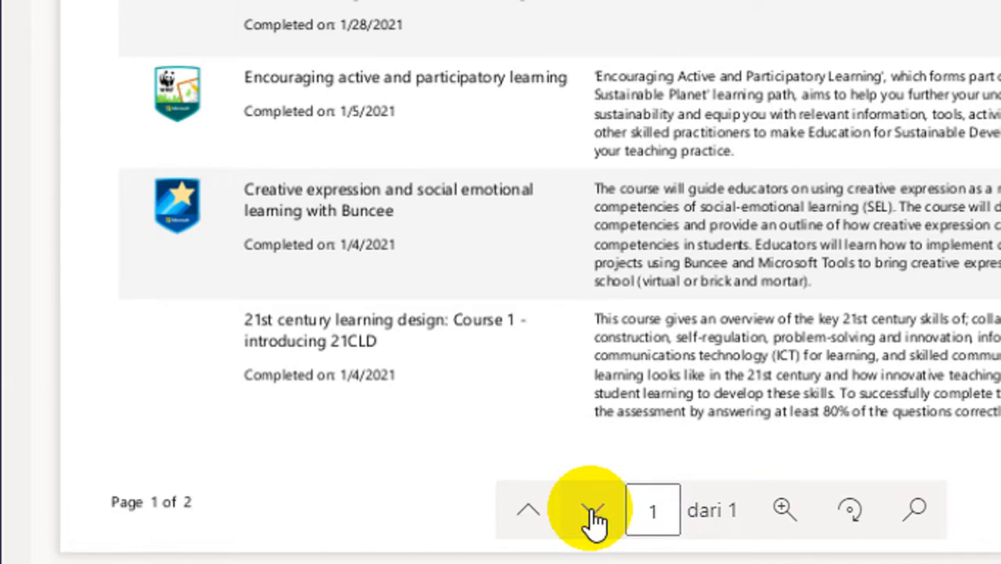
Check the pages of the transcript submitted at 18.04 and rate it Agak Lengkap (3 poin) in the rubric.
{"action": "left_click", "coordinate": [527, 513]}
{"action": "left_click", "coordinate": [587, 513]}
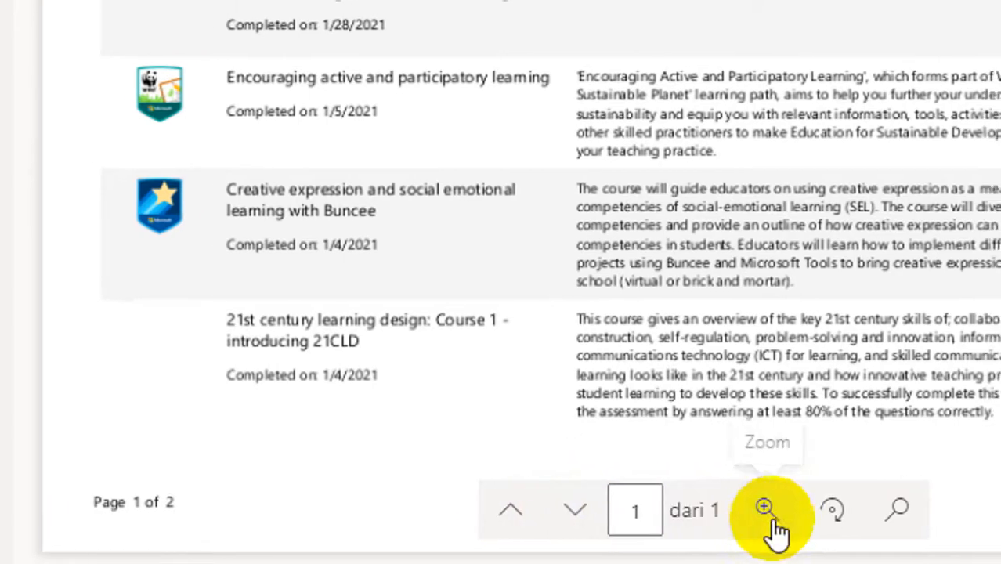
{"action": "scroll", "coordinate": [686, 101], "scroll_direction": "up", "scroll_amount": 4}
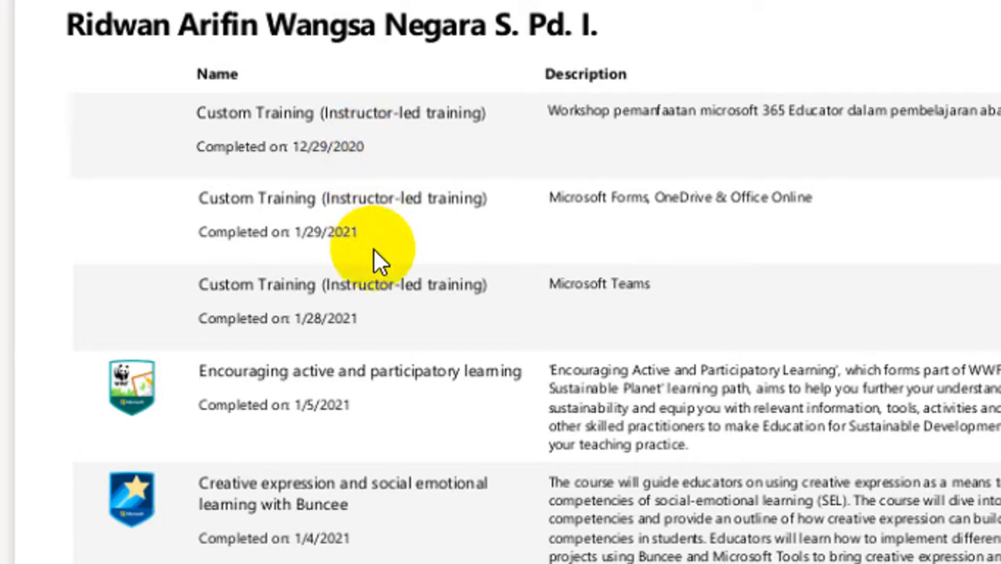
{"action": "scroll", "coordinate": [428, 471], "scroll_direction": "down", "scroll_amount": 3}
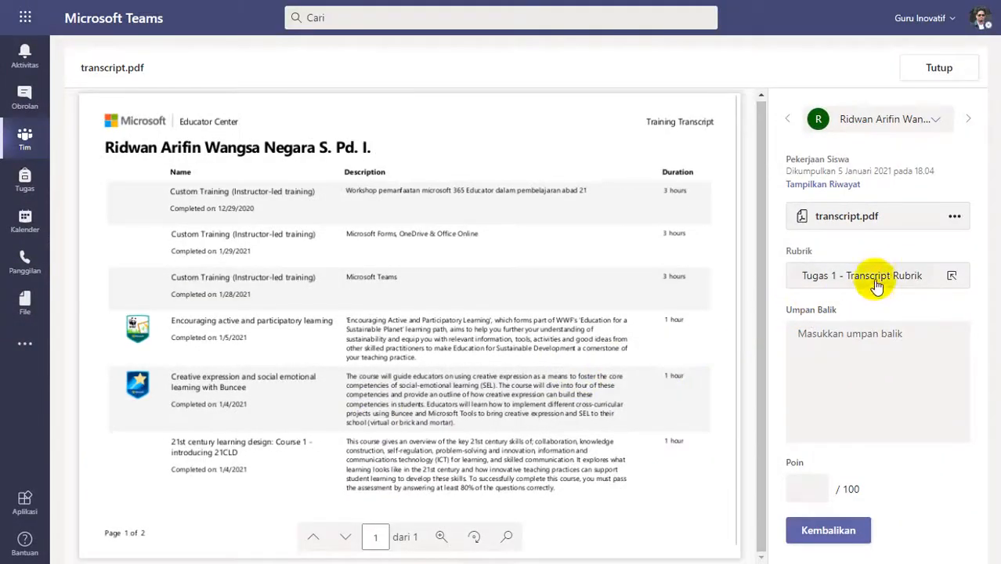
{"action": "left_click", "coordinate": [876, 284]}
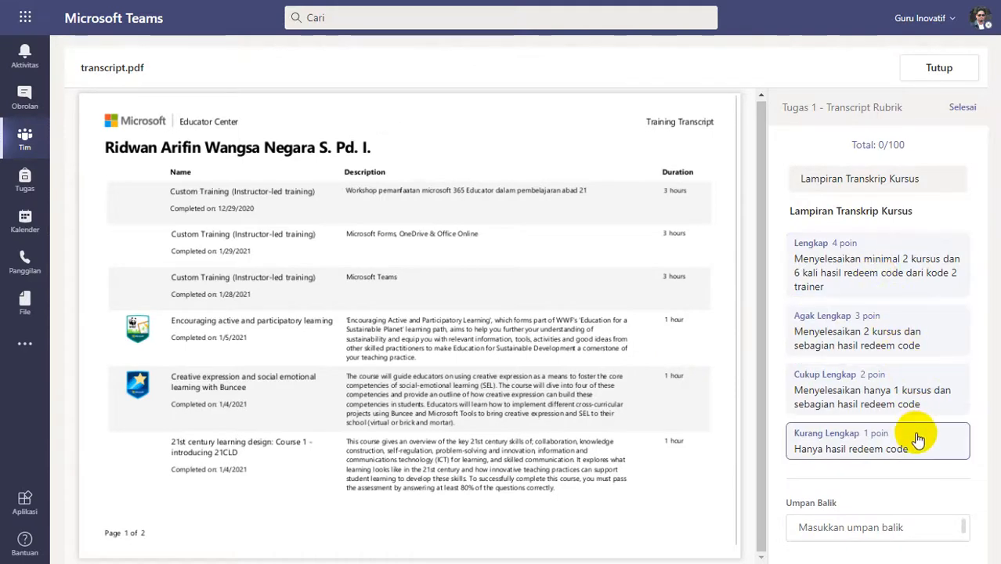
{"action": "left_click", "coordinate": [877, 337]}
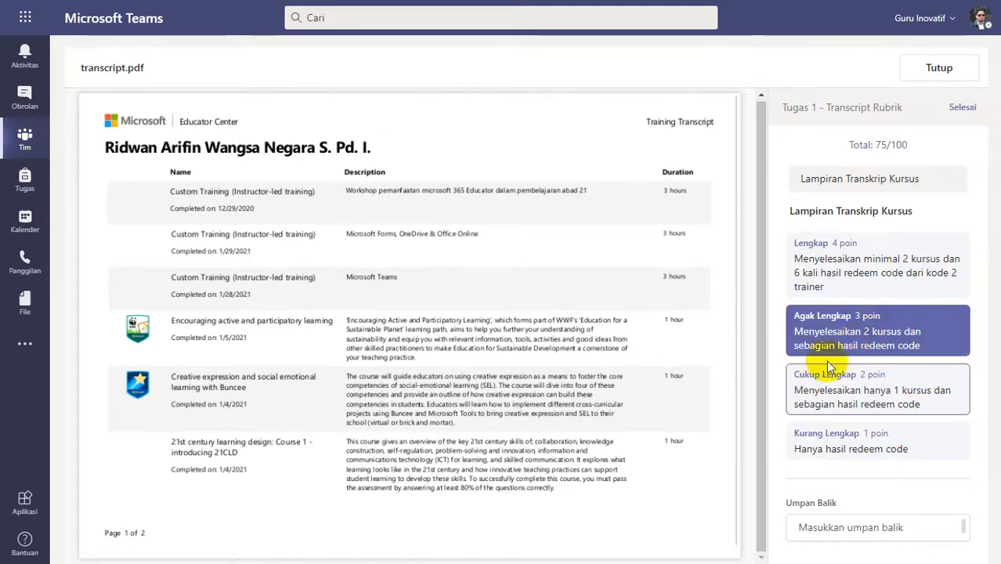
{"action": "left_click", "coordinate": [956, 108]}
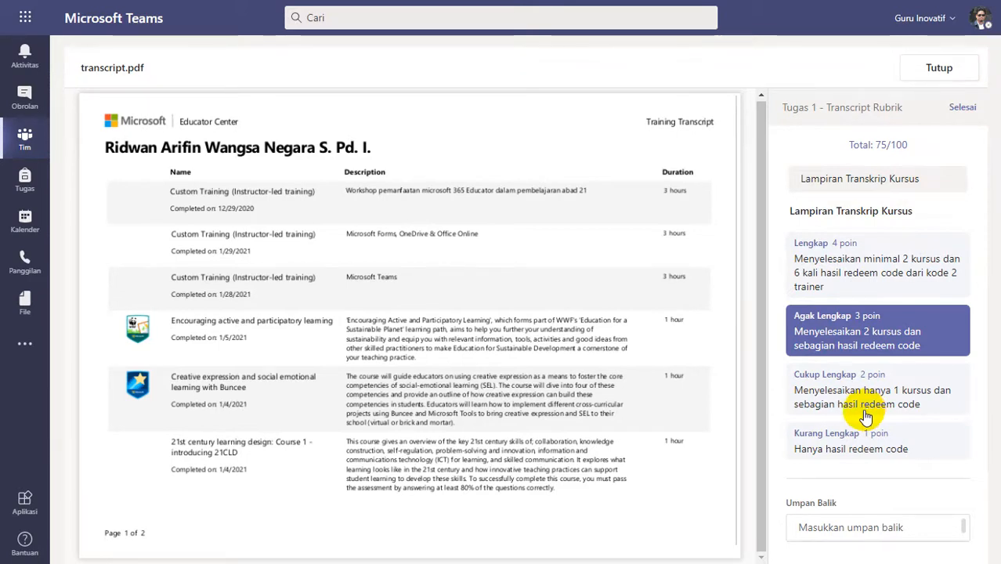
Return the 18.04 submission with the feedback "Silakan diperbaiki, lihat feedback kekurangannya pada video patroli - feedback" and close it.
{"action": "left_click", "coordinate": [848, 352]}
{"action": "type", "text": "Silakan diperbaiki, lihat feedback kekurangannya pada video patroli - feedback"}
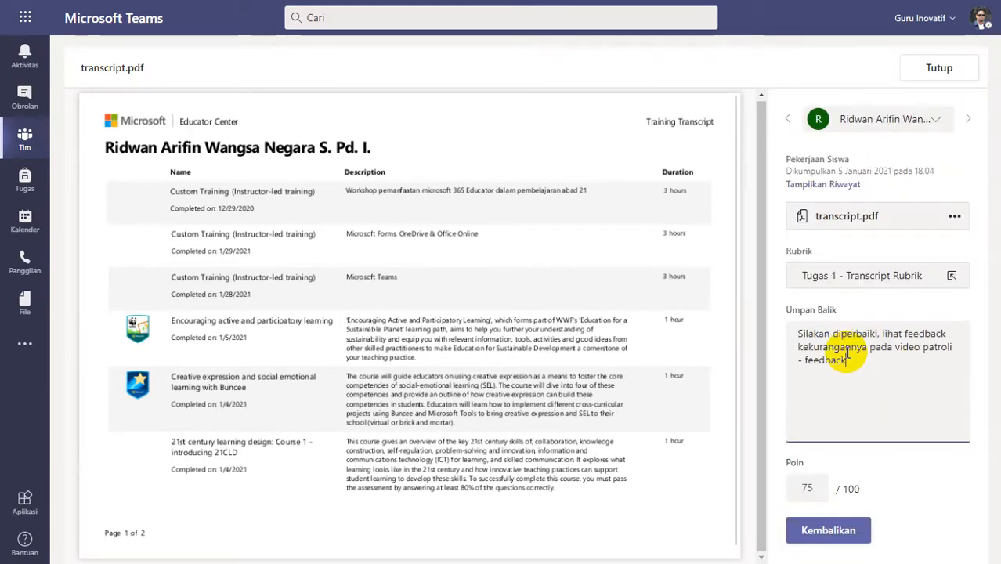
{"action": "left_click", "coordinate": [830, 531]}
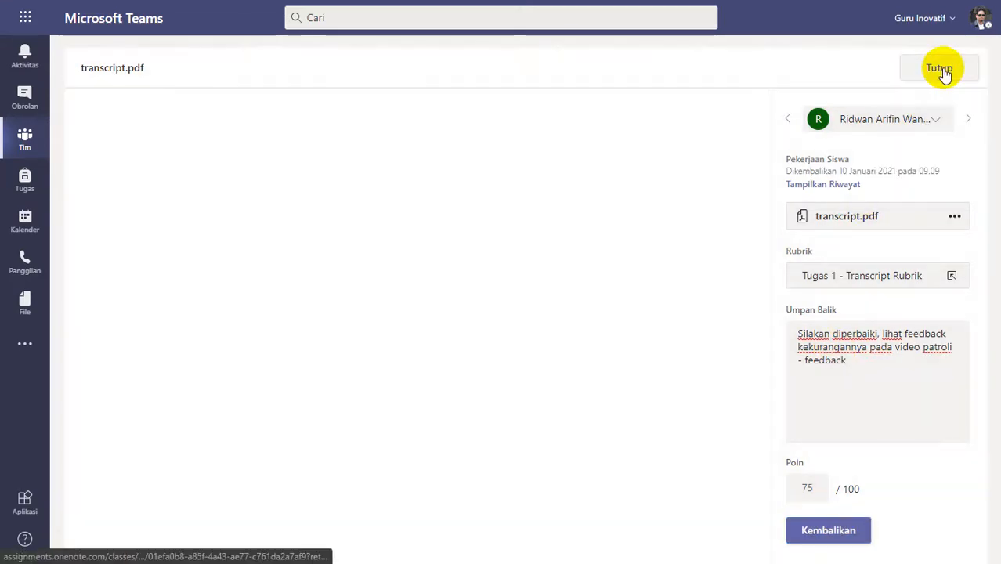
{"action": "left_click", "coordinate": [941, 69]}
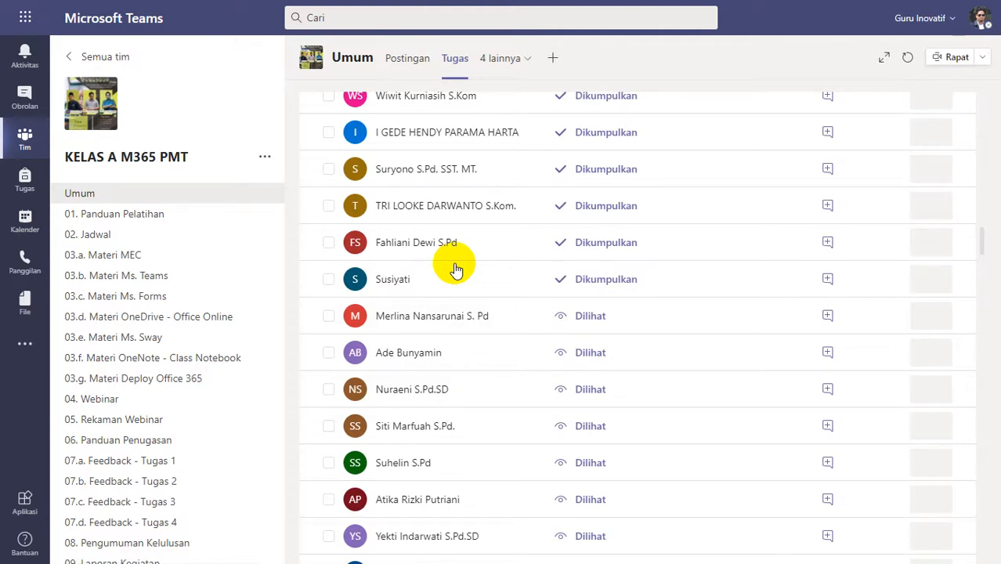
Review the transcript.pdf submitted at 18.34, rate it Lengkap (4 poin) in the rubric, and return it with the feedback "Good Job".
{"action": "left_click", "coordinate": [454, 262]}
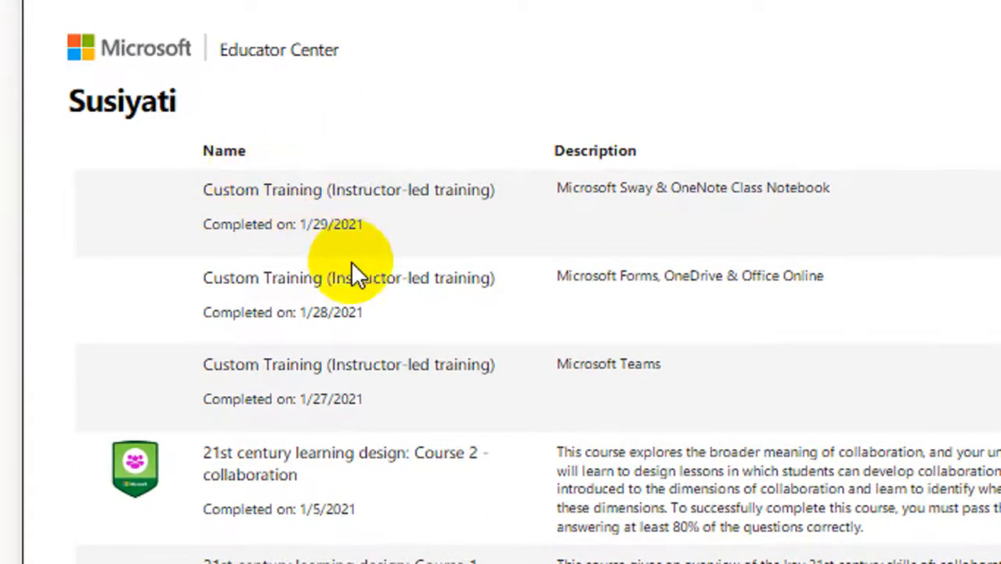
{"action": "scroll", "coordinate": [443, 440], "scroll_direction": "down", "scroll_amount": 2}
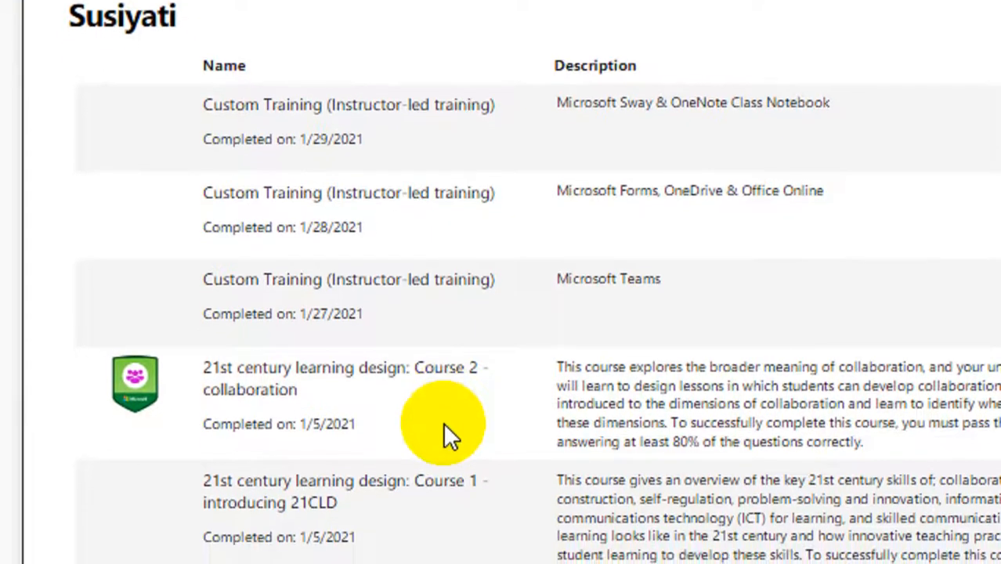
{"action": "scroll", "coordinate": [443, 430], "scroll_direction": "down", "scroll_amount": 4}
{"action": "scroll", "coordinate": [443, 429], "scroll_direction": "down", "scroll_amount": 4}
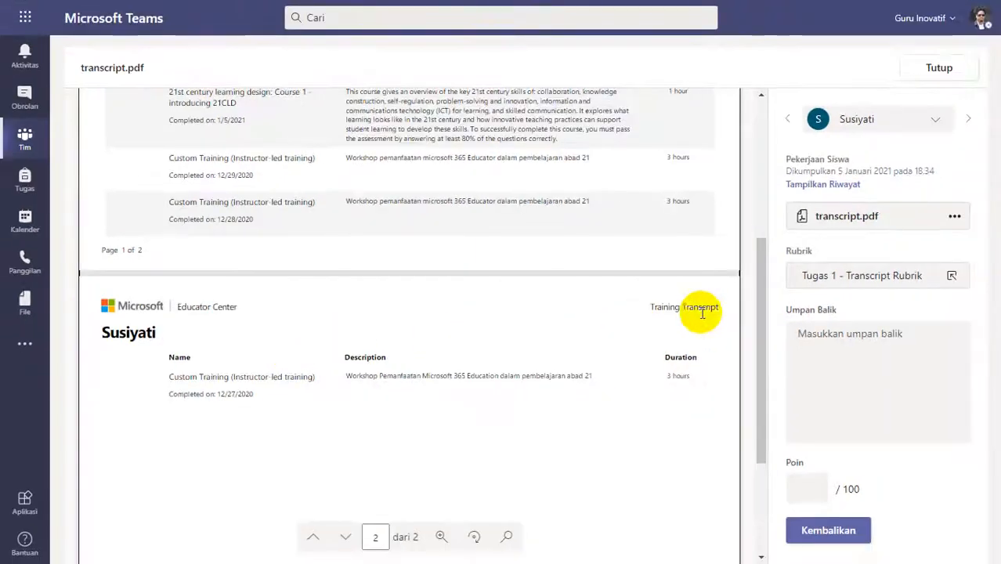
{"action": "left_click", "coordinate": [880, 275]}
{"action": "left_click", "coordinate": [875, 269]}
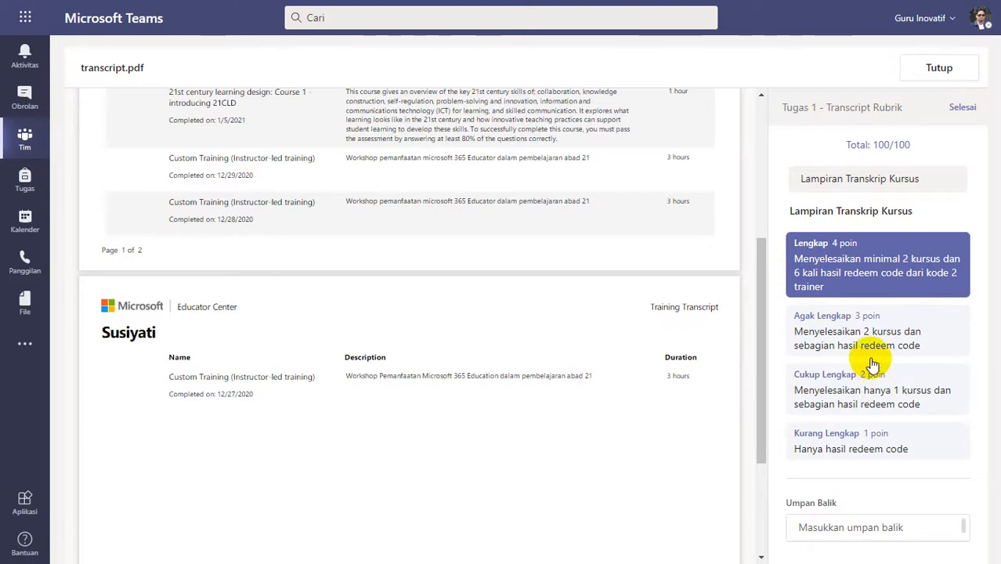
{"action": "left_click", "coordinate": [962, 107]}
{"action": "left_click", "coordinate": [855, 340]}
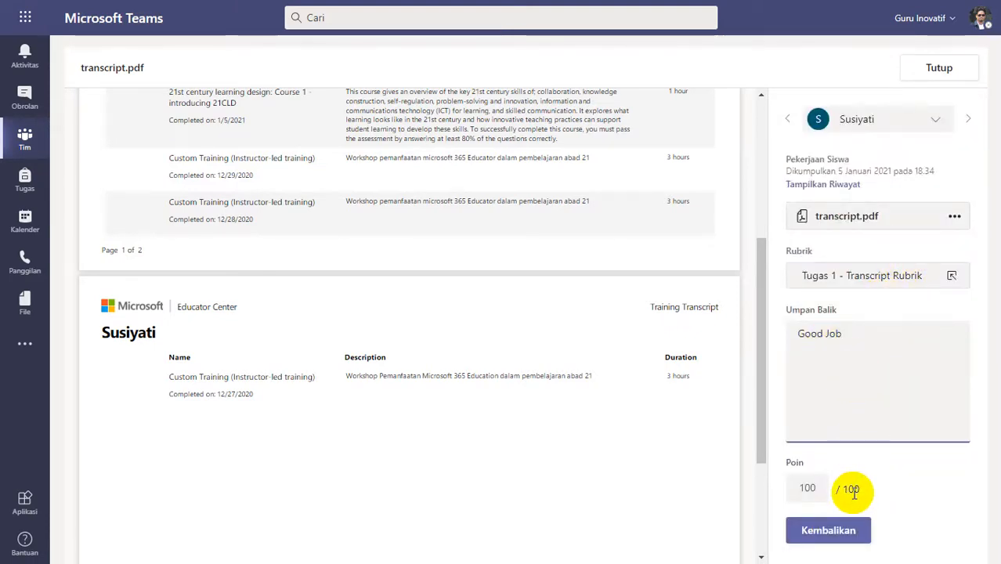
{"action": "left_click", "coordinate": [825, 530]}
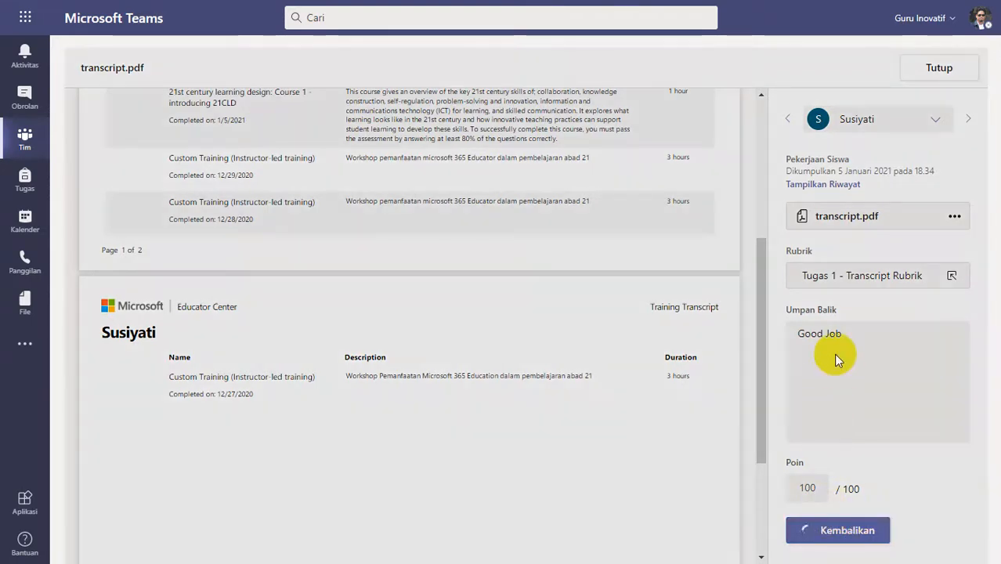
{"action": "left_click", "coordinate": [922, 69]}
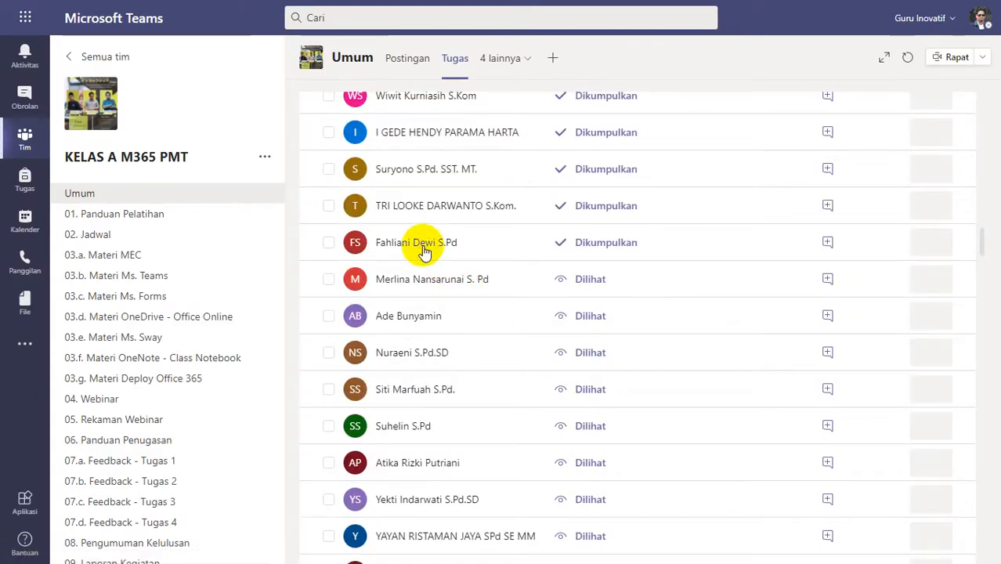
Review the transcript.pdf submitted at 20.36, rate it Lengkap (4 poin) in the rubric, and return it with the feedback "Good Job".
{"action": "left_click", "coordinate": [421, 244]}
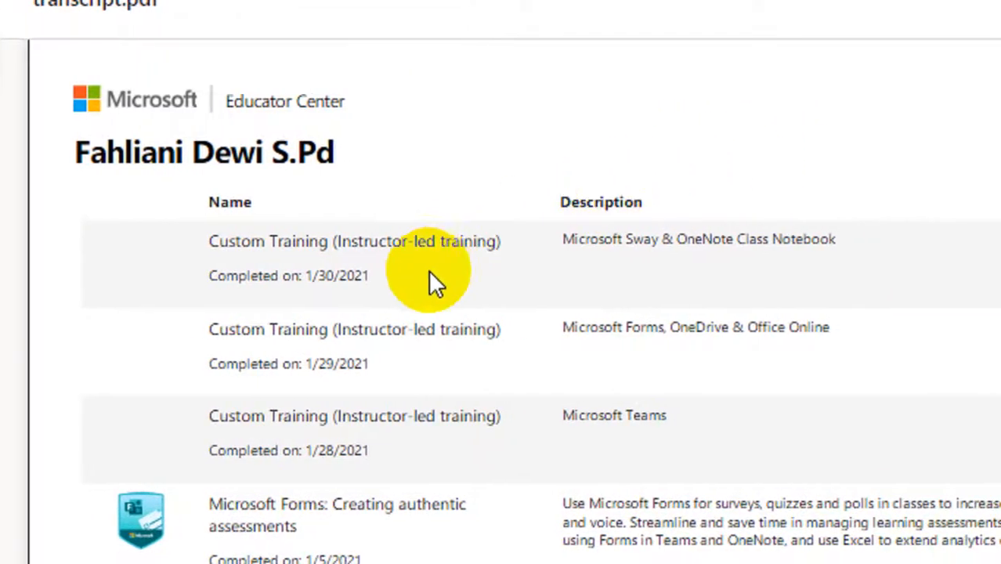
{"action": "scroll", "coordinate": [408, 427], "scroll_direction": "down", "scroll_amount": 10}
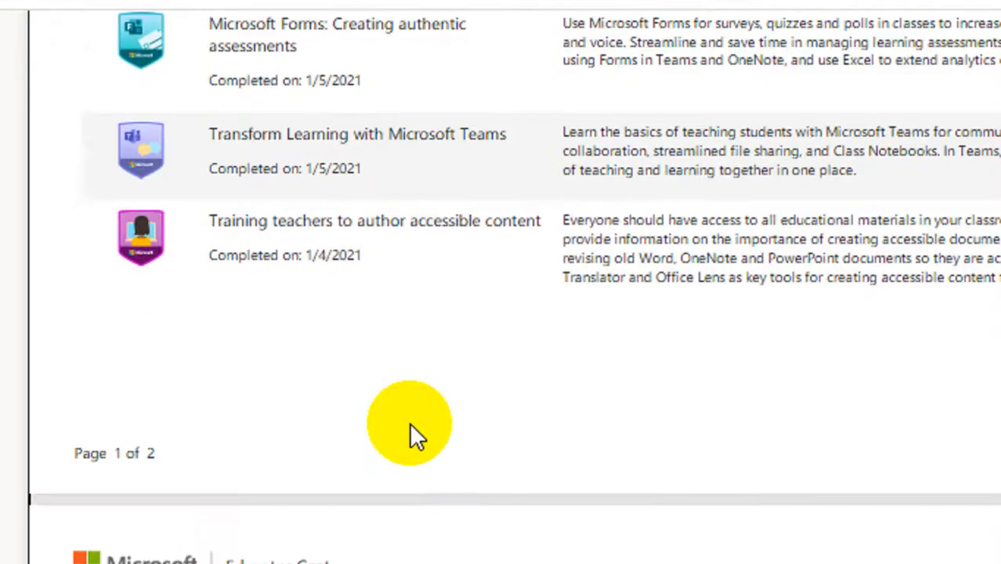
{"action": "scroll", "coordinate": [409, 423], "scroll_direction": "down", "scroll_amount": 4}
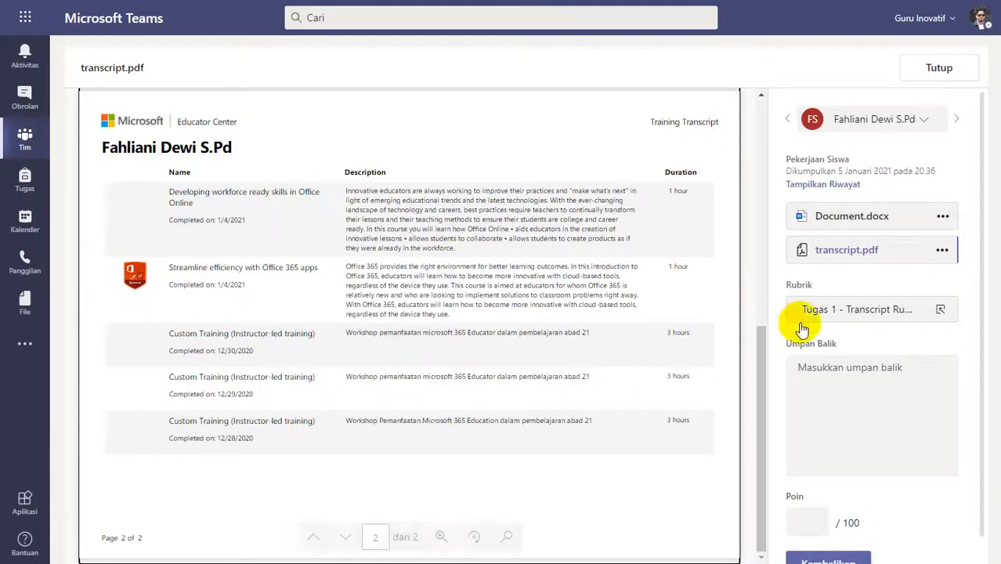
{"action": "left_click", "coordinate": [845, 306]}
{"action": "left_click", "coordinate": [865, 272]}
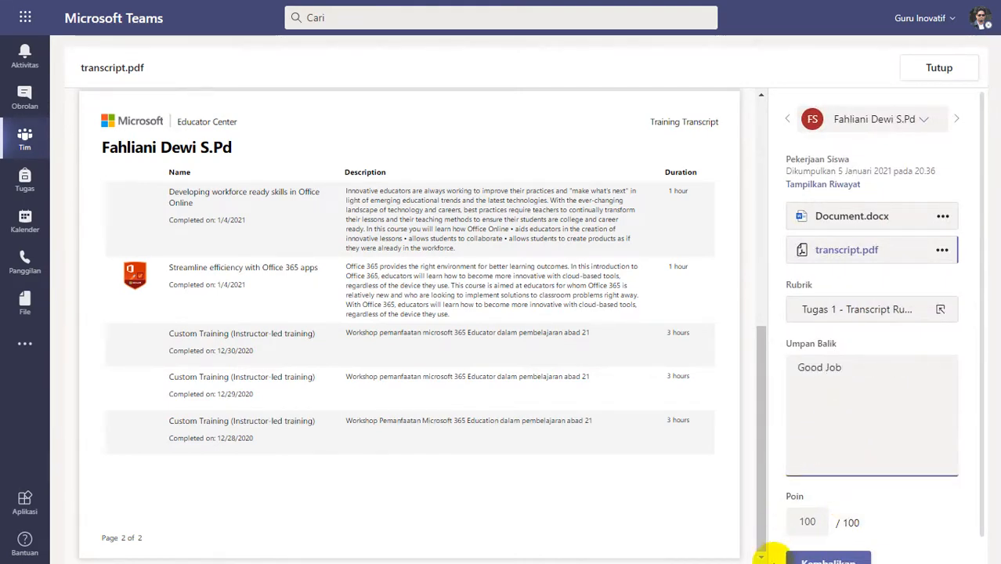
{"action": "left_click", "coordinate": [808, 559]}
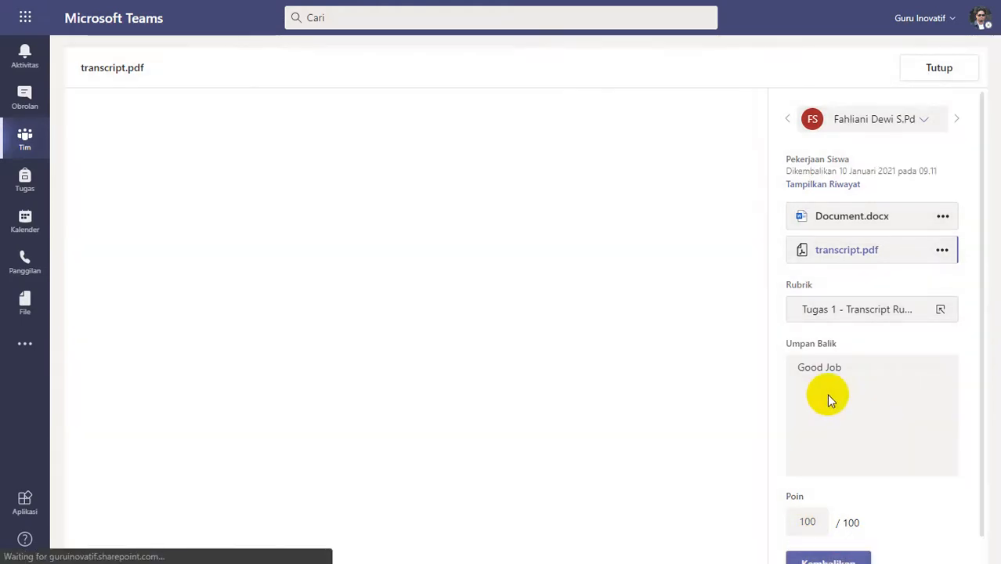
{"action": "left_click", "coordinate": [941, 67]}
Review the five-page transcript submitted at 23.13, rate it Lengkap (4 poin) in the rubric, and return it with the feedback "Good job".
{"action": "scroll", "coordinate": [496, 353], "scroll_direction": "up", "scroll_amount": 1}
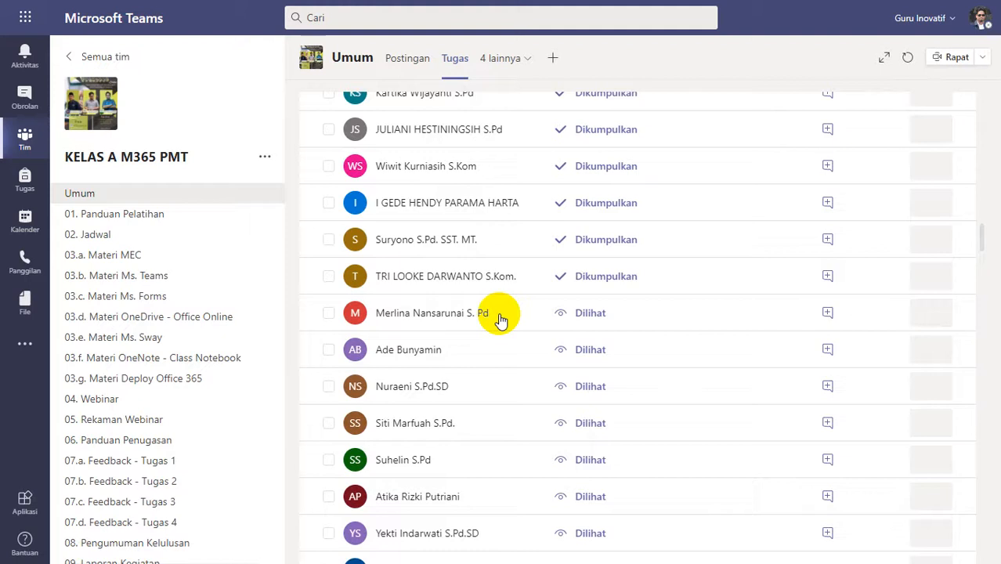
{"action": "left_click", "coordinate": [448, 275]}
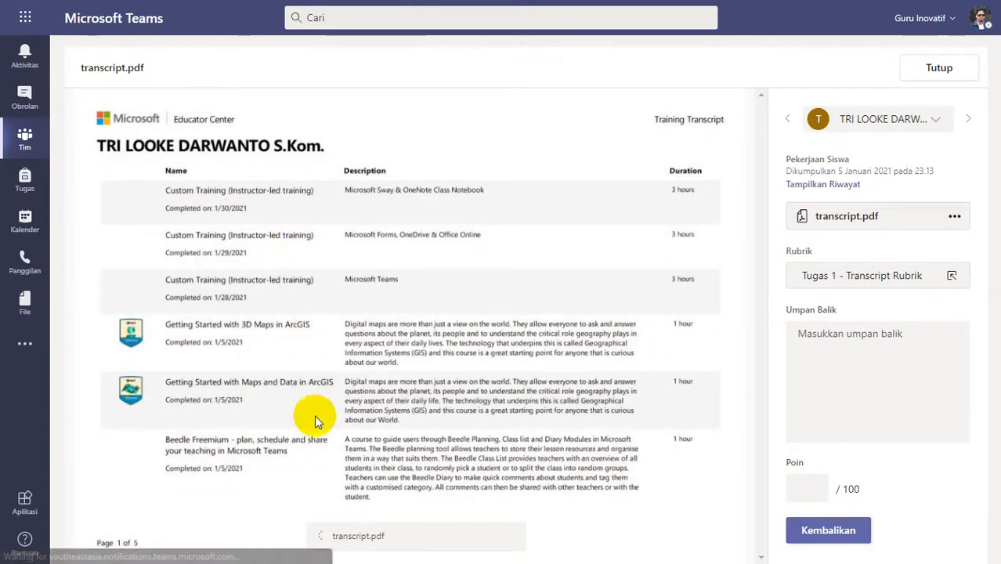
{"action": "mouse_move", "coordinate": [305, 537]}
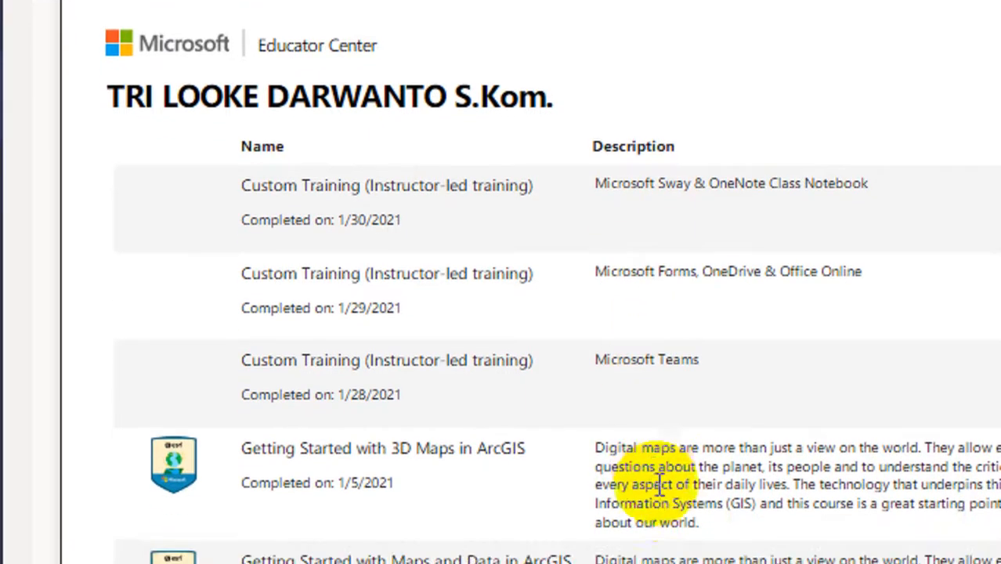
{"action": "scroll", "coordinate": [662, 427], "scroll_direction": "down", "scroll_amount": 10}
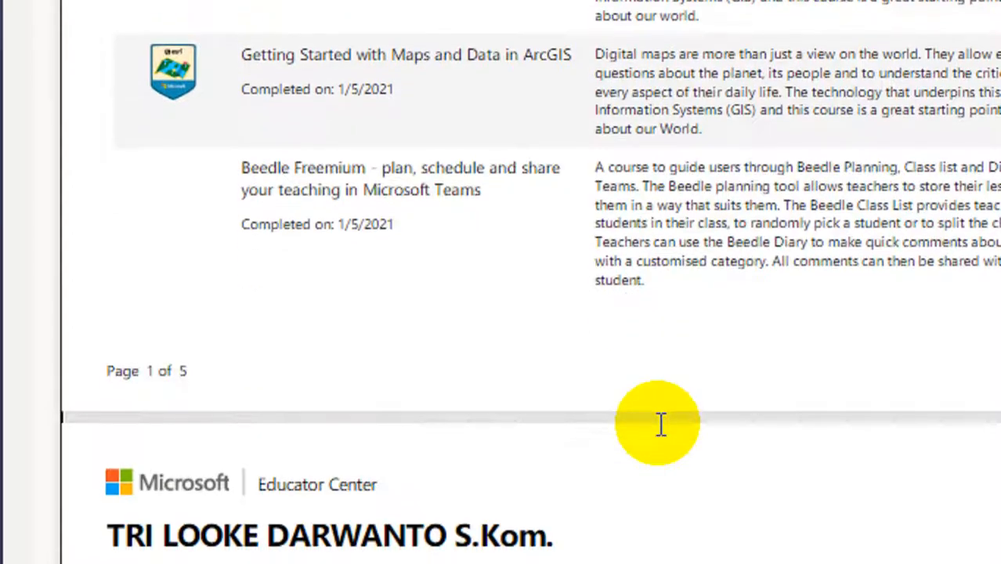
{"action": "scroll", "coordinate": [660, 429], "scroll_direction": "down", "scroll_amount": 15}
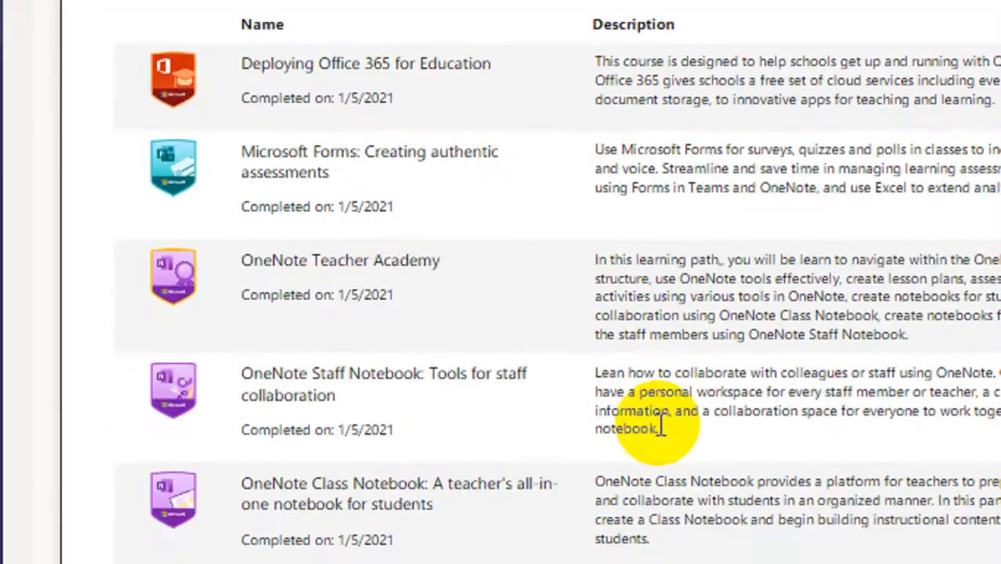
{"action": "scroll", "coordinate": [657, 433], "scroll_direction": "down", "scroll_amount": 20}
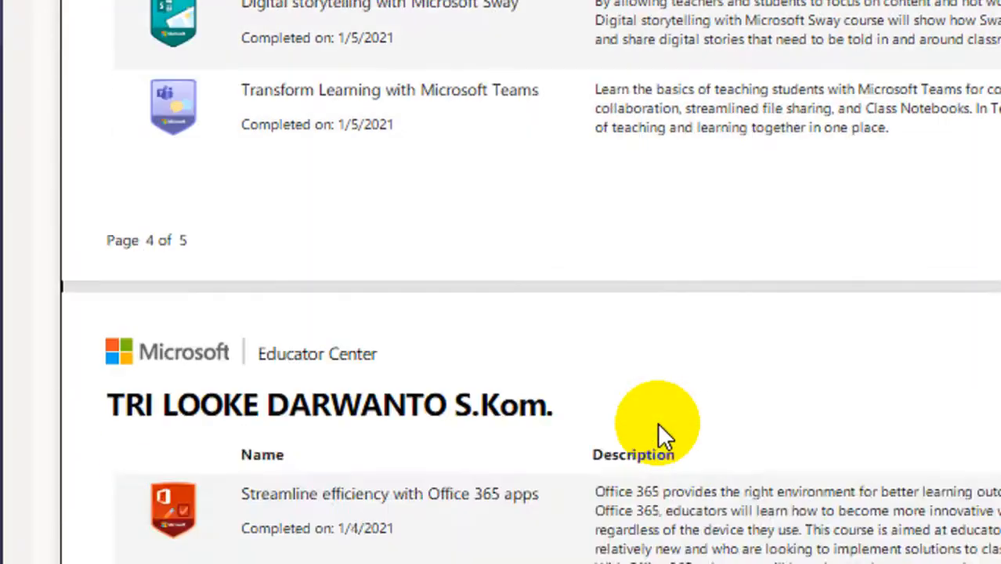
{"action": "scroll", "coordinate": [657, 427], "scroll_direction": "down", "scroll_amount": 10}
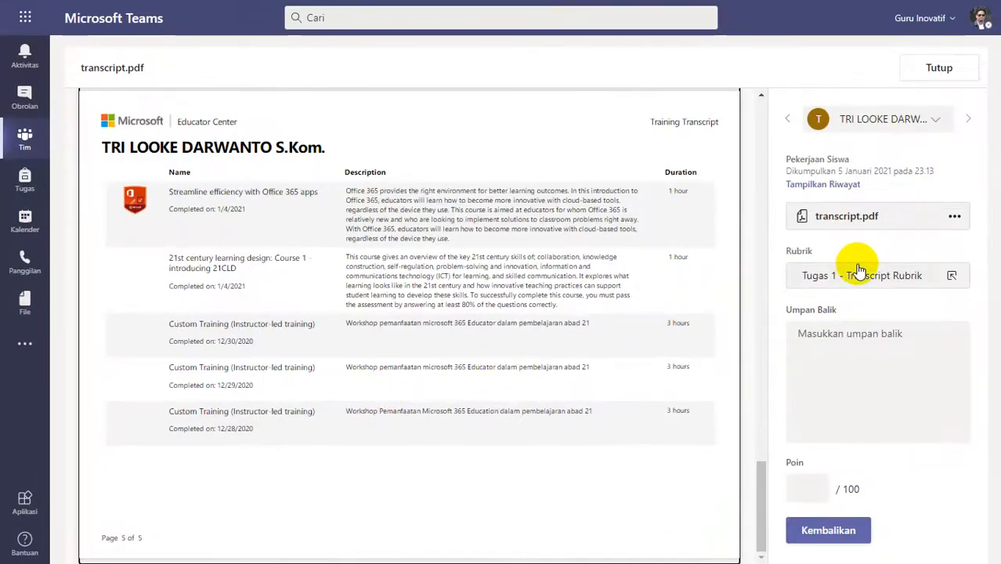
{"action": "left_click", "coordinate": [856, 269]}
{"action": "left_click", "coordinate": [872, 238]}
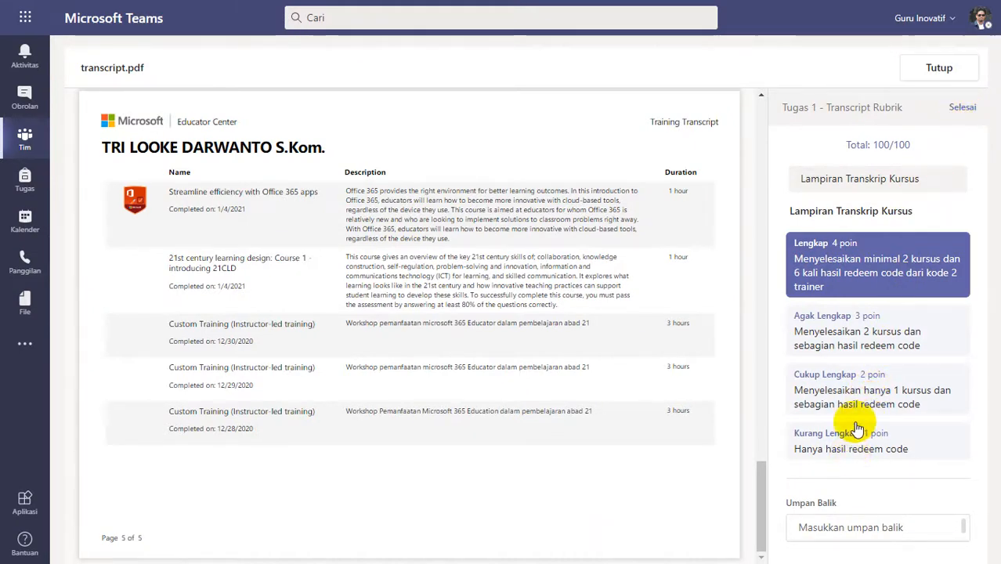
{"action": "left_click", "coordinate": [859, 370]}
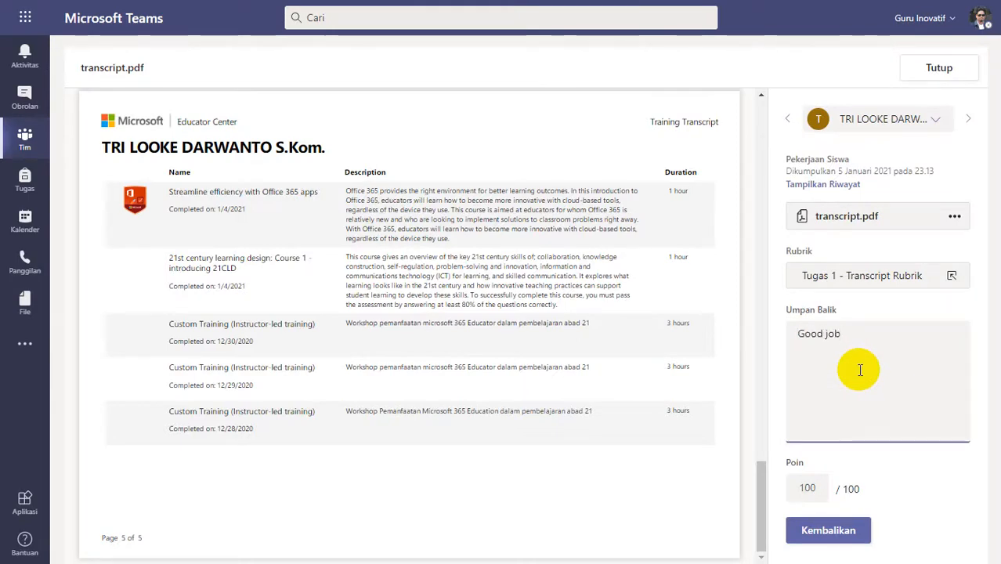
{"action": "left_click", "coordinate": [846, 542]}
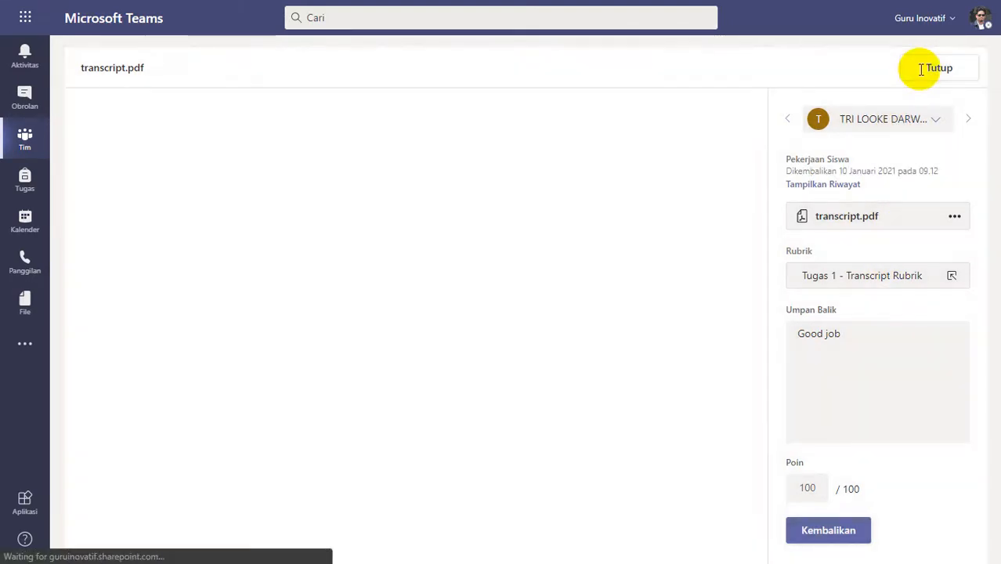
{"action": "left_click", "coordinate": [925, 68]}
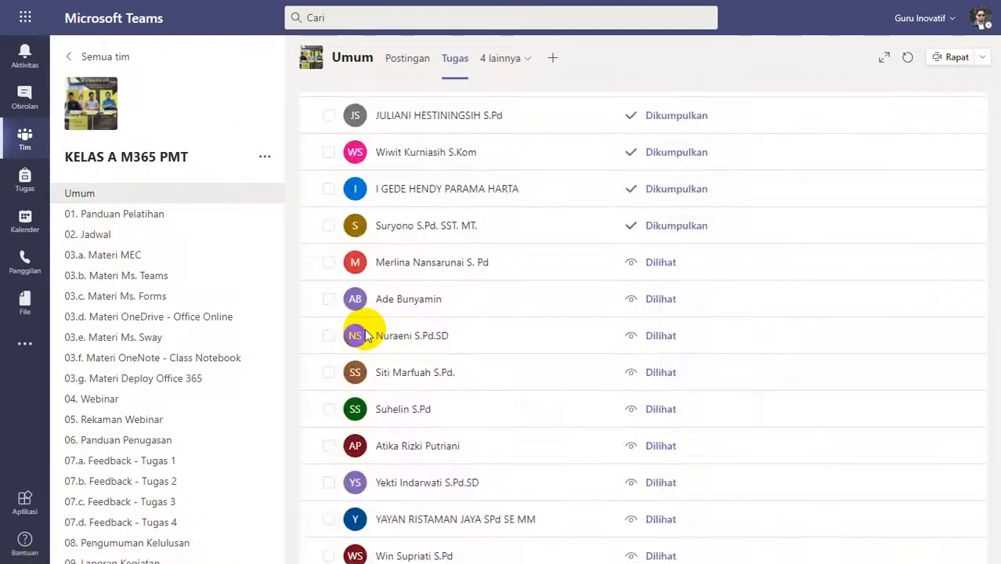
Review the transcript (1).pdf submitted at 05.48 and rate it Agak Lengkap (3 poin) in the rubric.
{"action": "scroll", "coordinate": [412, 335], "scroll_direction": "up", "scroll_amount": 3}
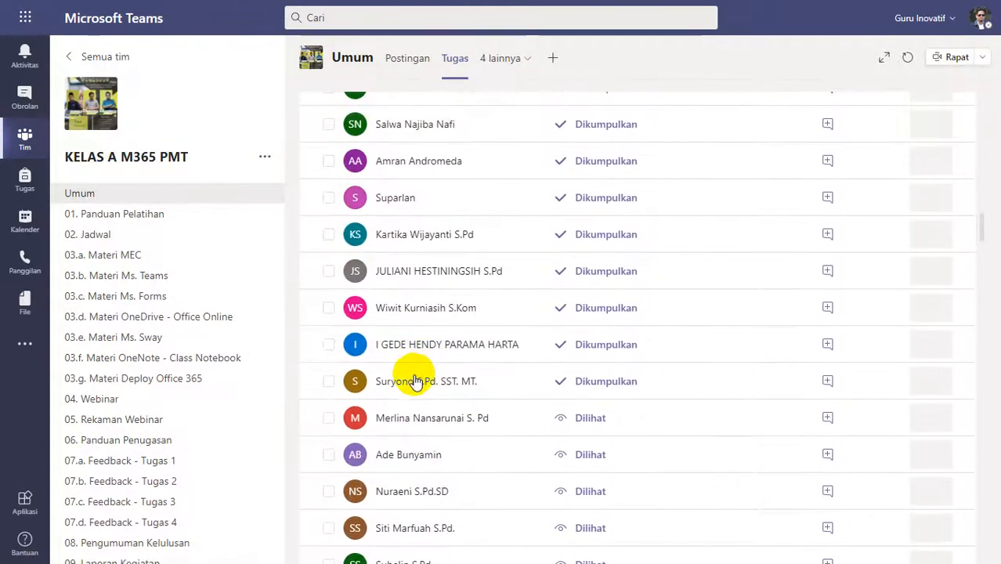
{"action": "left_click", "coordinate": [505, 292]}
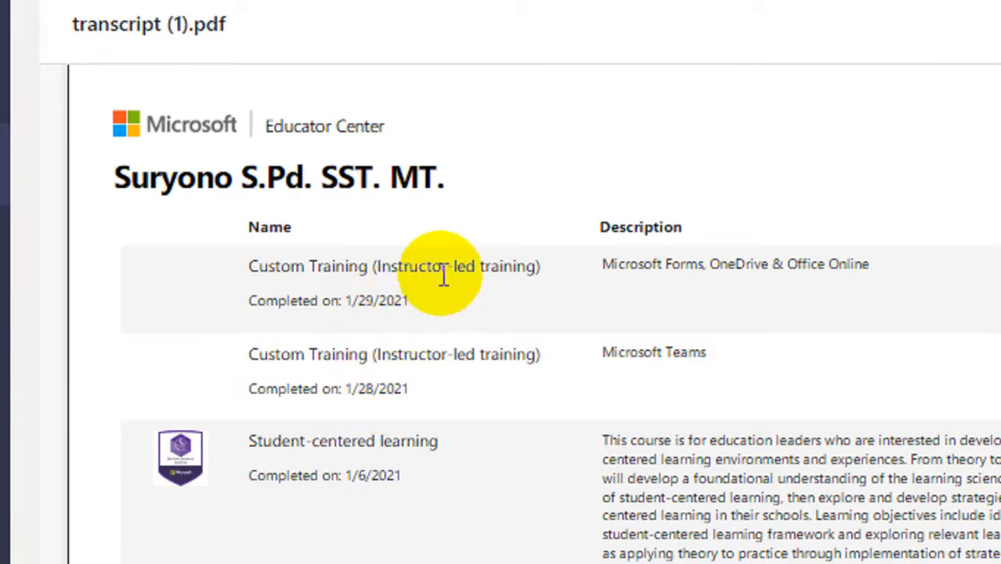
{"action": "scroll", "coordinate": [479, 463], "scroll_direction": "down", "scroll_amount": 2}
{"action": "scroll", "coordinate": [480, 458], "scroll_direction": "down", "scroll_amount": 4}
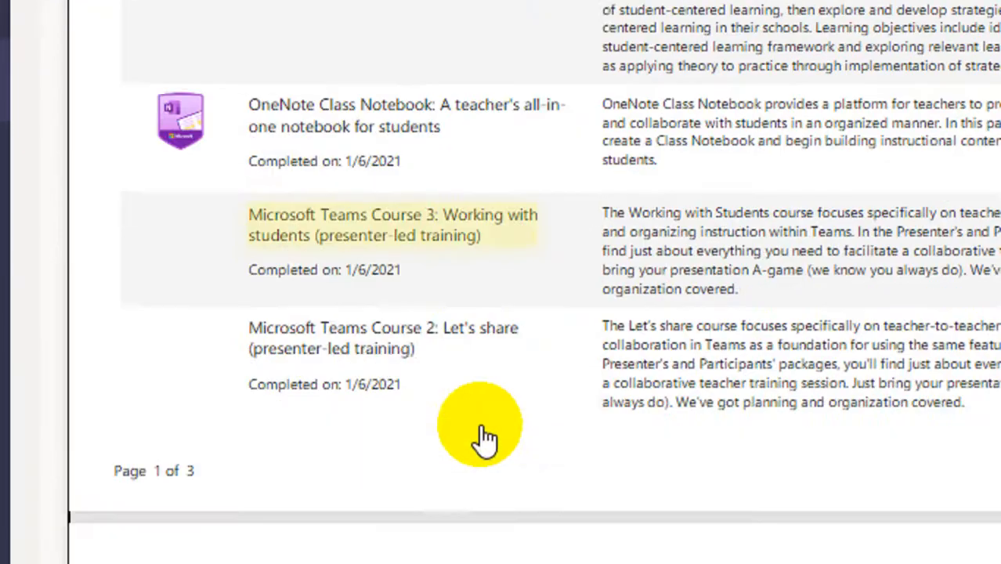
{"action": "scroll", "coordinate": [480, 434], "scroll_direction": "down", "scroll_amount": 9}
{"action": "scroll", "coordinate": [481, 435], "scroll_direction": "down", "scroll_amount": 7}
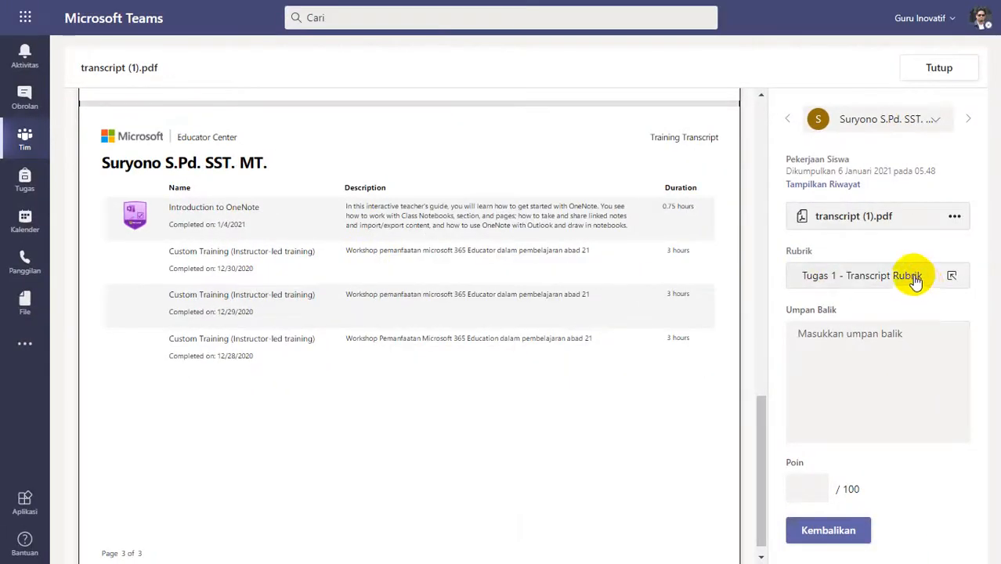
{"action": "left_click", "coordinate": [854, 286]}
{"action": "left_click", "coordinate": [892, 330]}
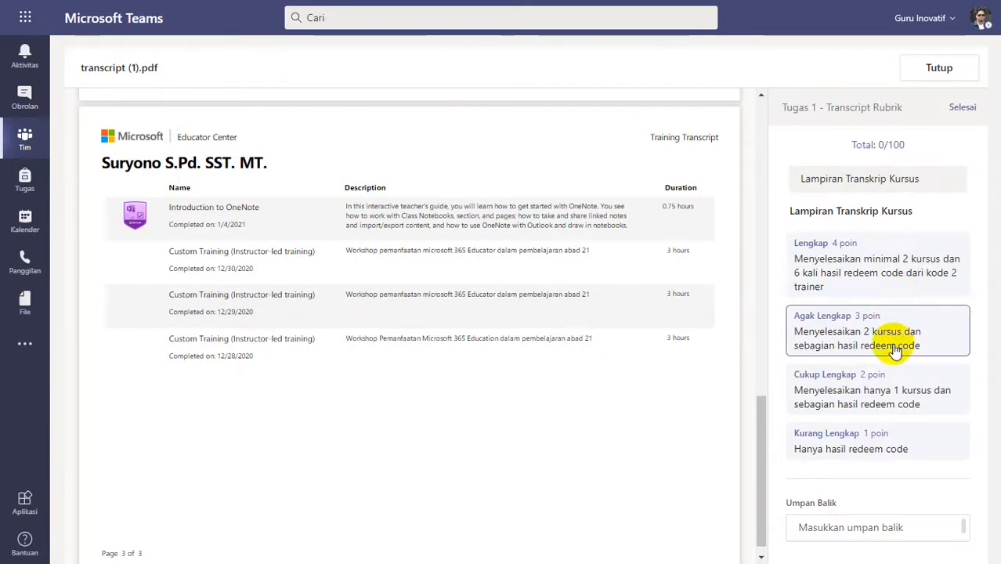
{"action": "left_click", "coordinate": [893, 351]}
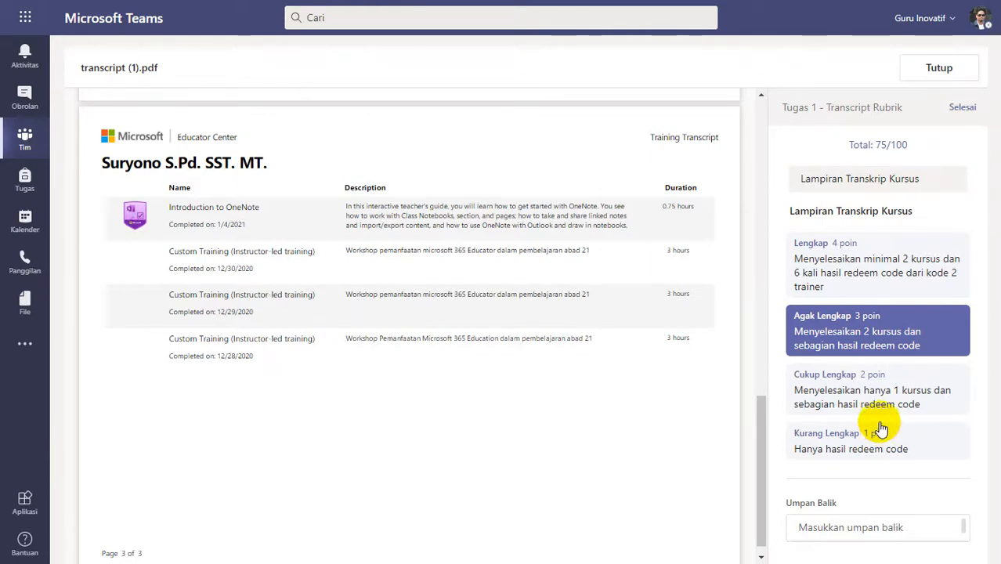
Return the 05.48 submission with the feedback "Silakan diperbaiki, lihat feedback kekurangannya pada video patroli - feedback" and close it.
{"action": "left_click", "coordinate": [861, 363]}
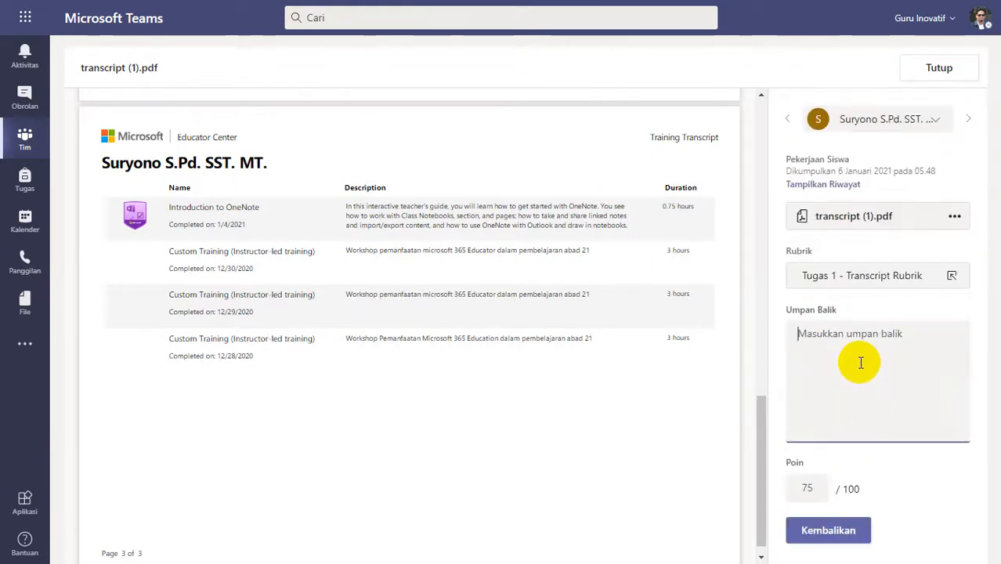
{"action": "type", "text": "Silakan diperbaiki, lihat feedback kekurangannya pada video patroli - feedback"}
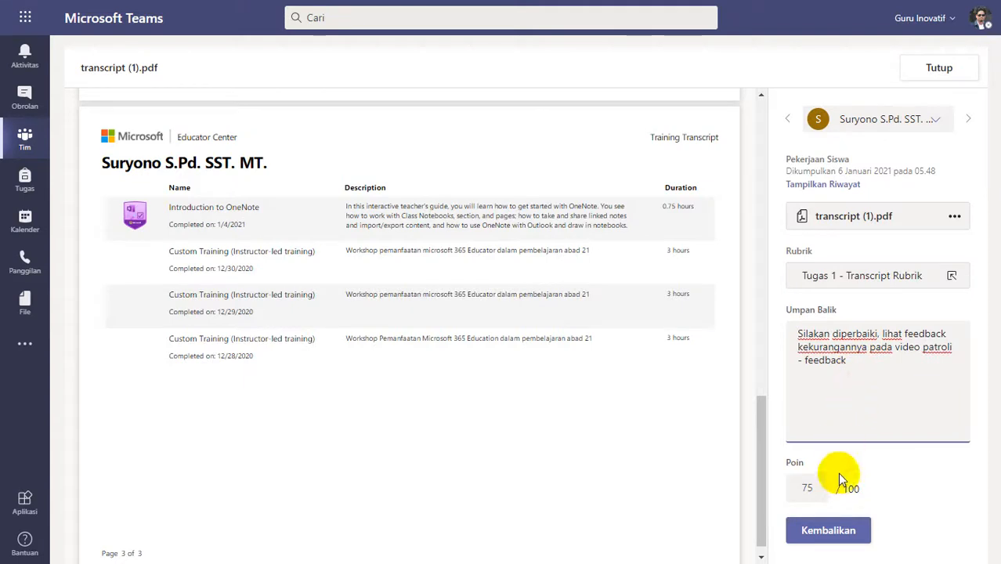
{"action": "left_click", "coordinate": [831, 528]}
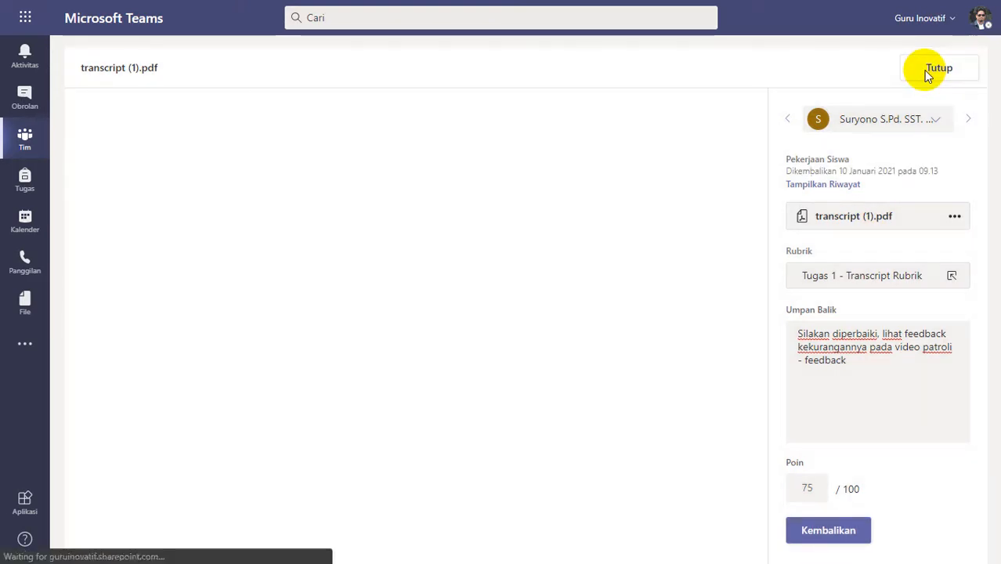
{"action": "left_click", "coordinate": [926, 69]}
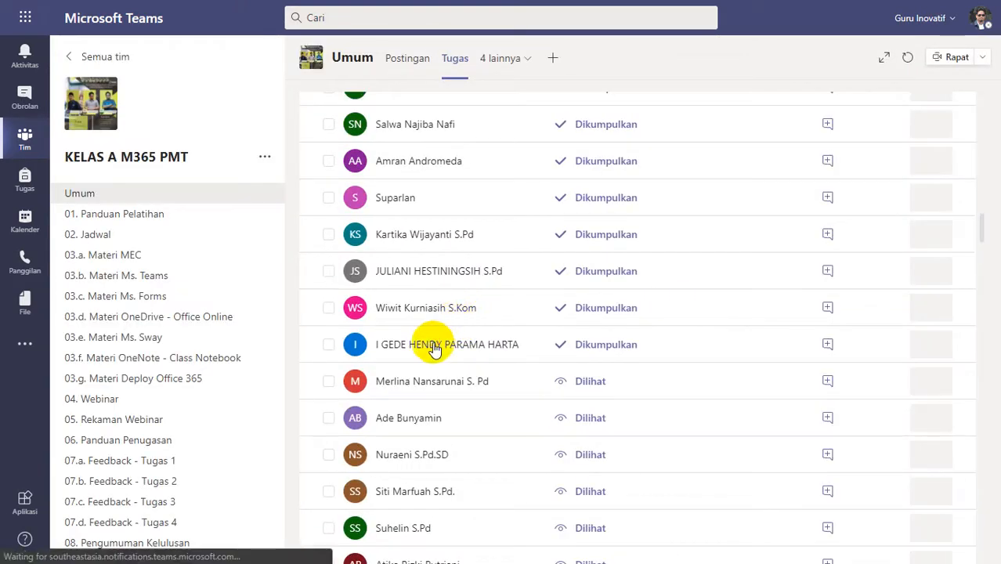
Review the transcript.pdf submitted at 05.49, rate it Lengkap (4 poin) in the rubric, and return it with the feedback "Good job".
{"action": "left_click", "coordinate": [527, 243]}
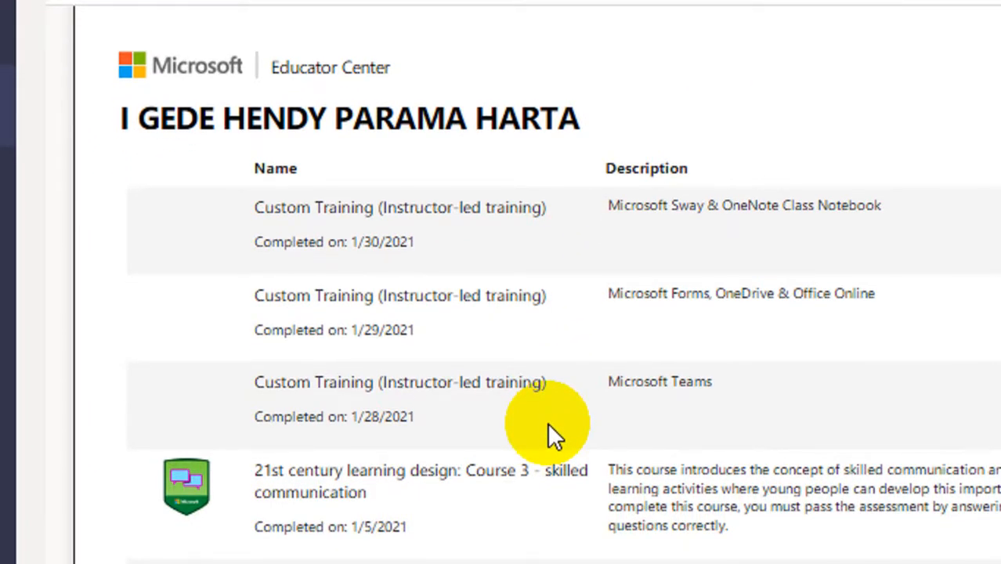
{"action": "scroll", "coordinate": [547, 427], "scroll_direction": "down", "scroll_amount": 8}
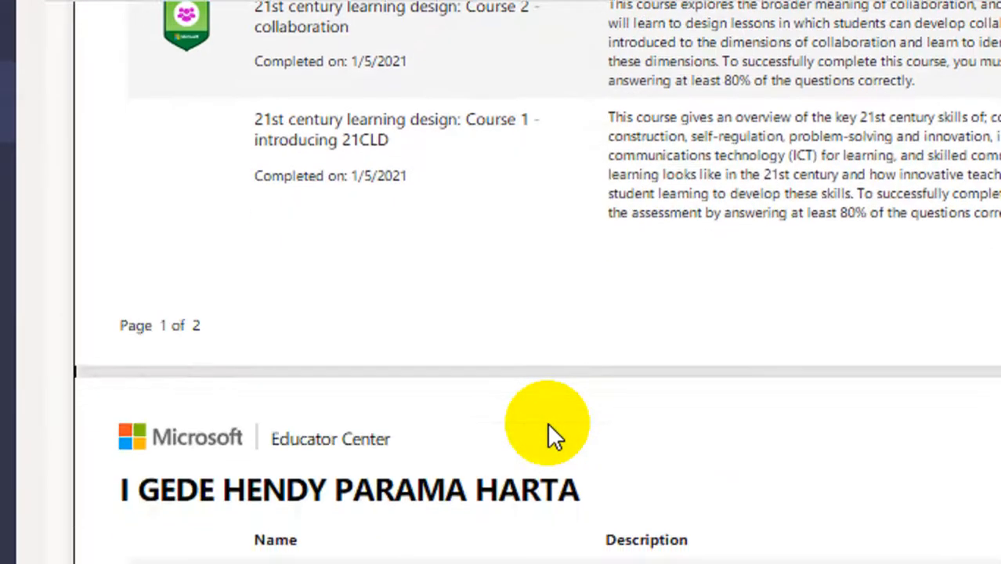
{"action": "scroll", "coordinate": [547, 430], "scroll_direction": "down", "scroll_amount": 4}
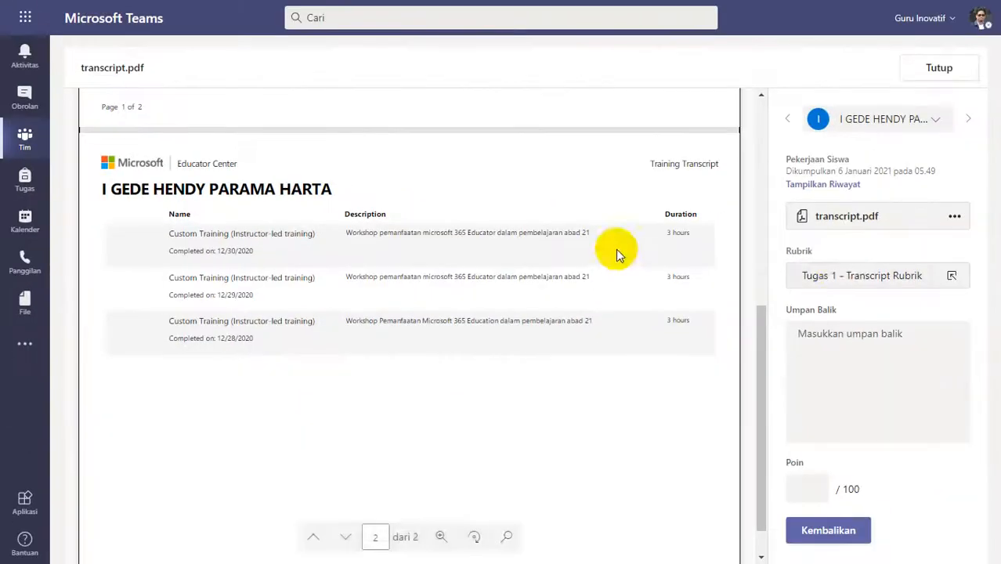
{"action": "left_click", "coordinate": [849, 270]}
{"action": "left_click", "coordinate": [849, 270]}
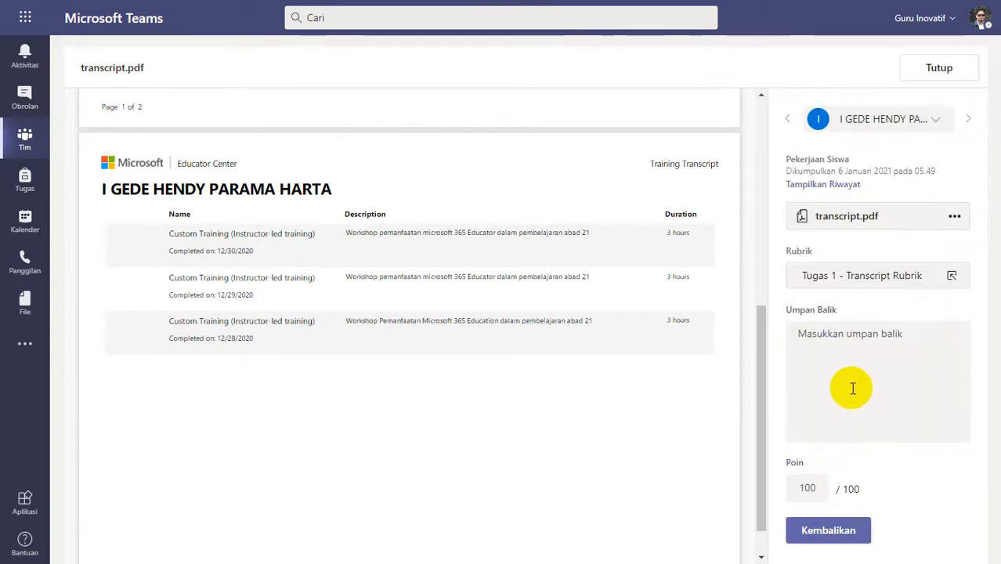
{"action": "left_click", "coordinate": [849, 372]}
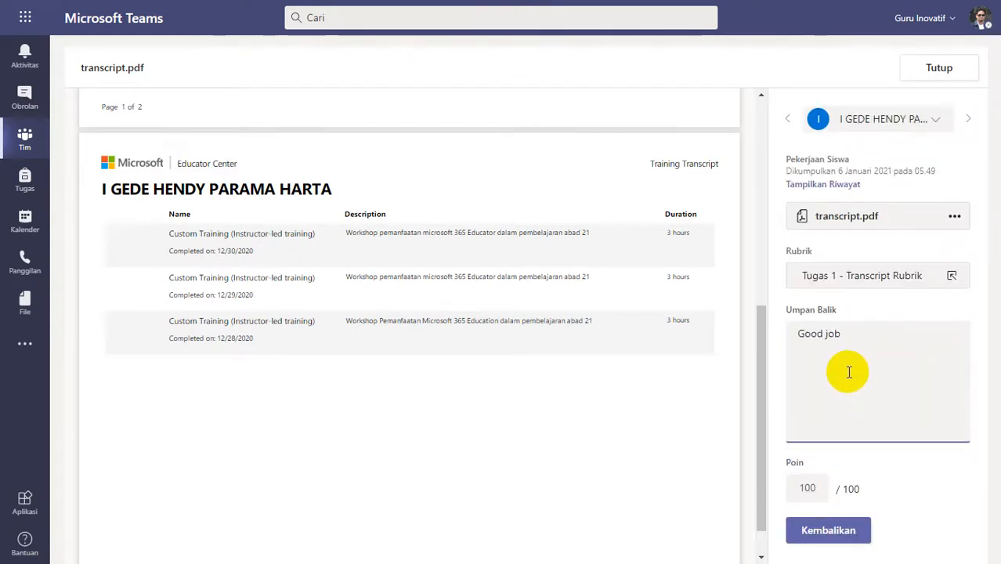
{"action": "left_click", "coordinate": [819, 531]}
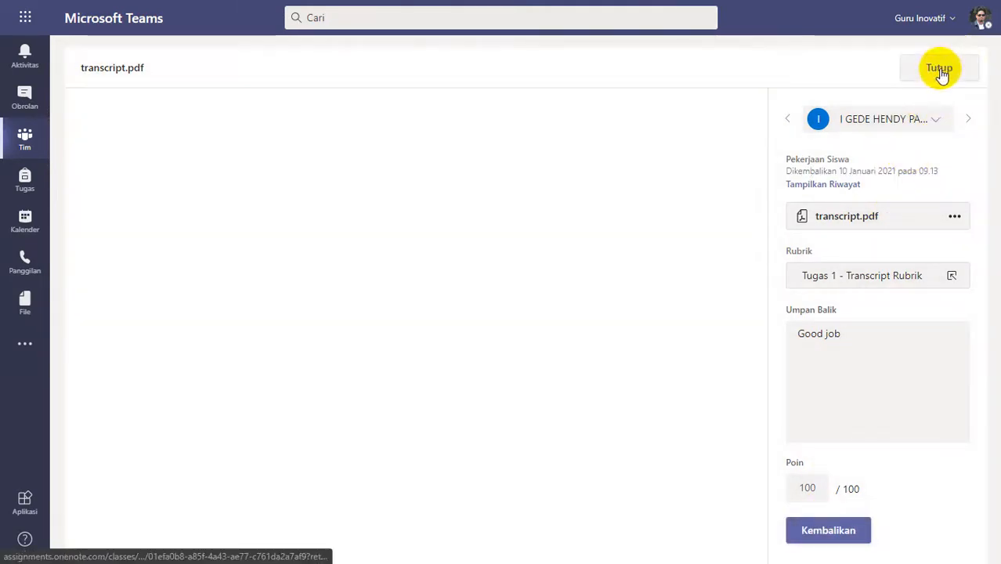
{"action": "left_click", "coordinate": [939, 69]}
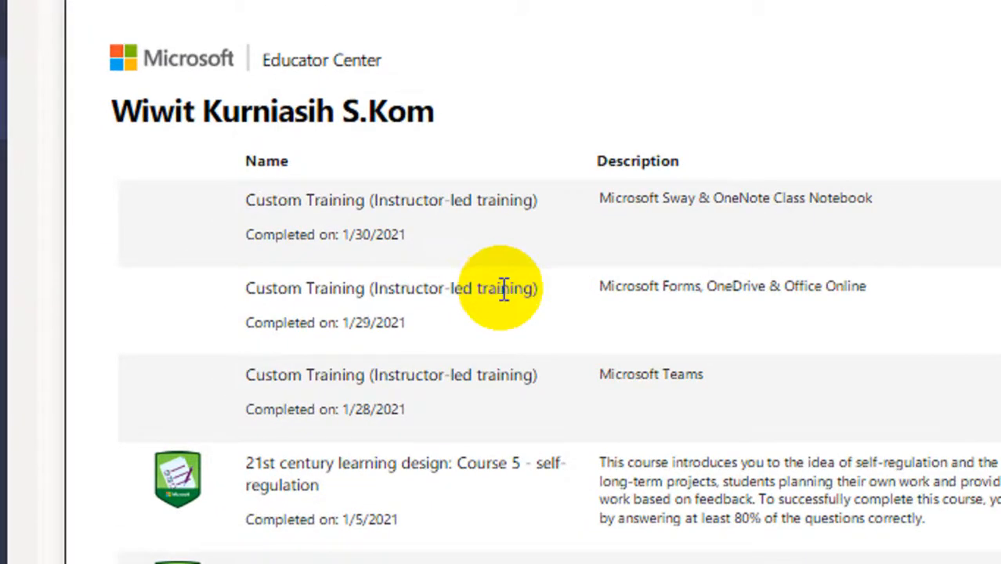
Review the two-page transcript submitted at 08.09, rate it Lengkap (4 poin) in the rubric, and return it with the feedback "Good Job".
{"action": "scroll", "coordinate": [511, 422], "scroll_direction": "down", "scroll_amount": 2}
{"action": "scroll", "coordinate": [511, 422], "scroll_direction": "down", "scroll_amount": 9}
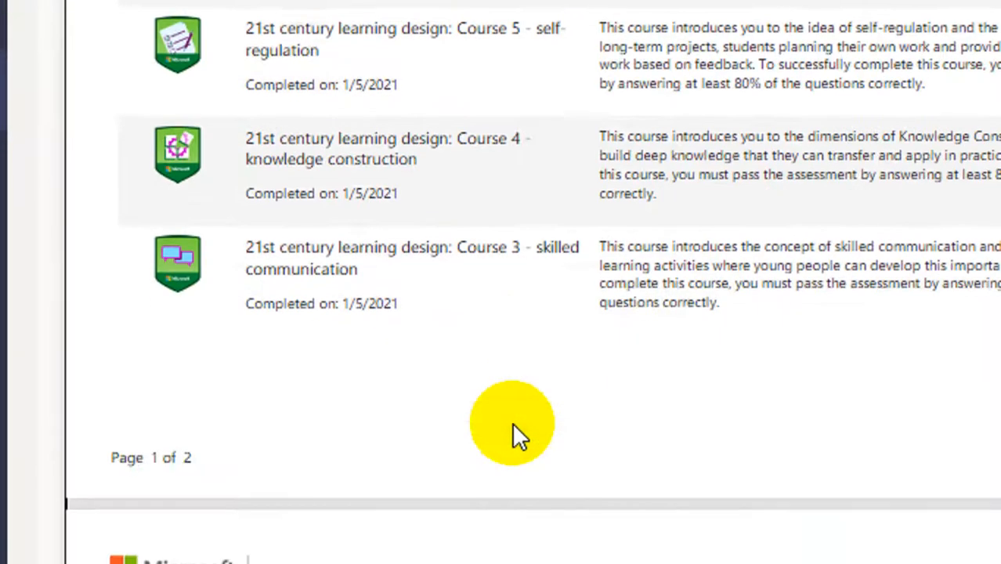
{"action": "scroll", "coordinate": [513, 435], "scroll_direction": "down", "scroll_amount": 2}
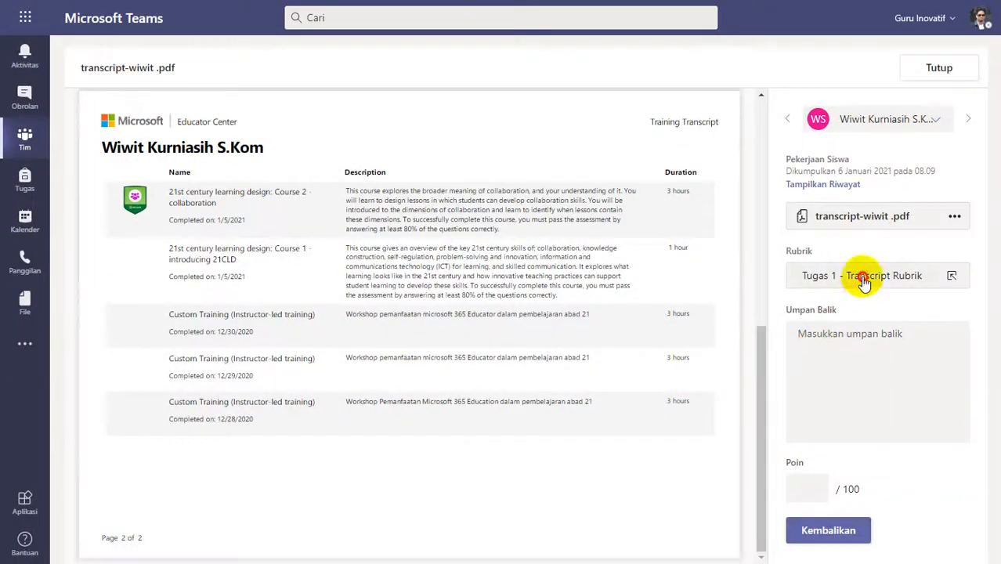
{"action": "left_click", "coordinate": [863, 275]}
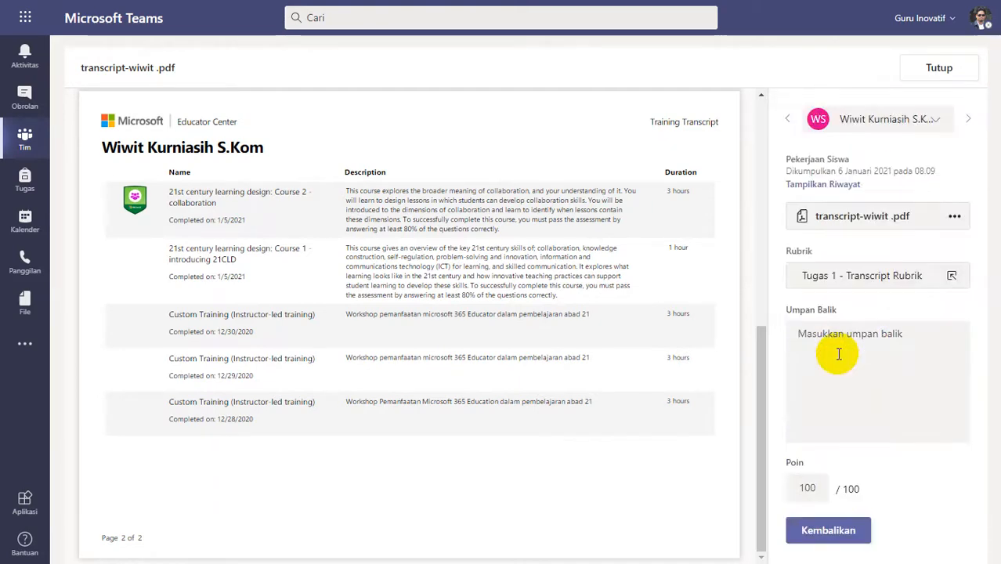
{"action": "left_click", "coordinate": [839, 354]}
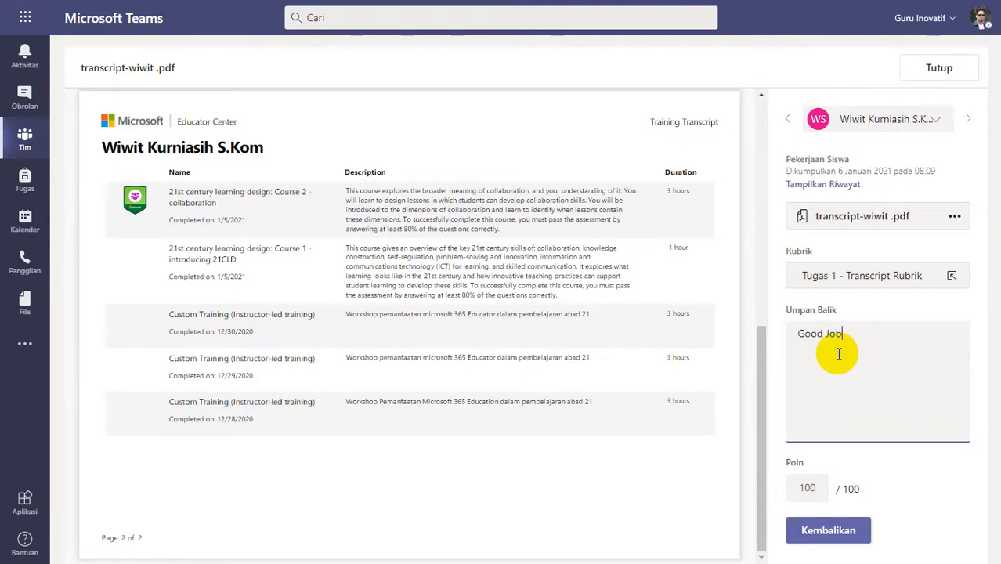
{"action": "left_click", "coordinate": [822, 530]}
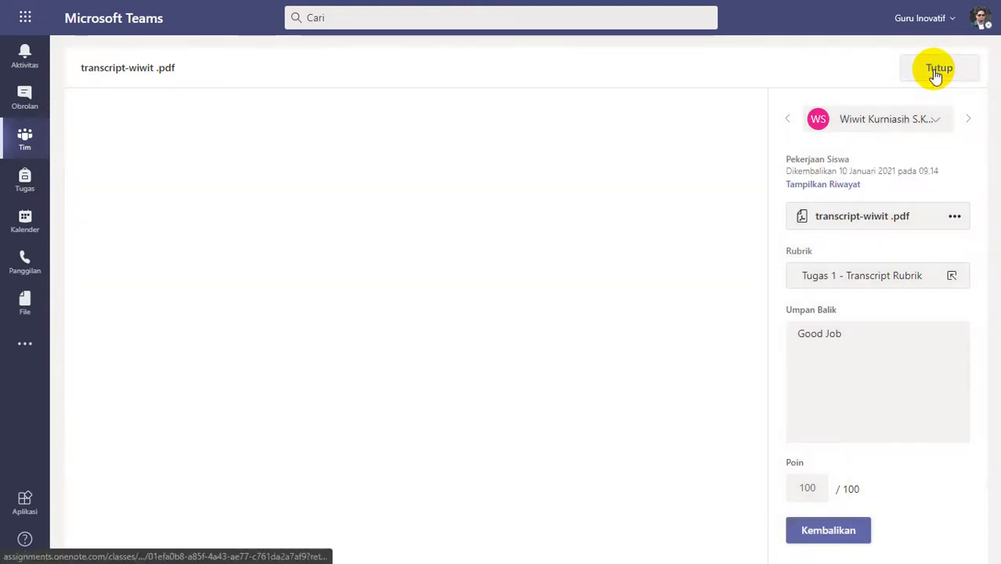
{"action": "left_click", "coordinate": [935, 70]}
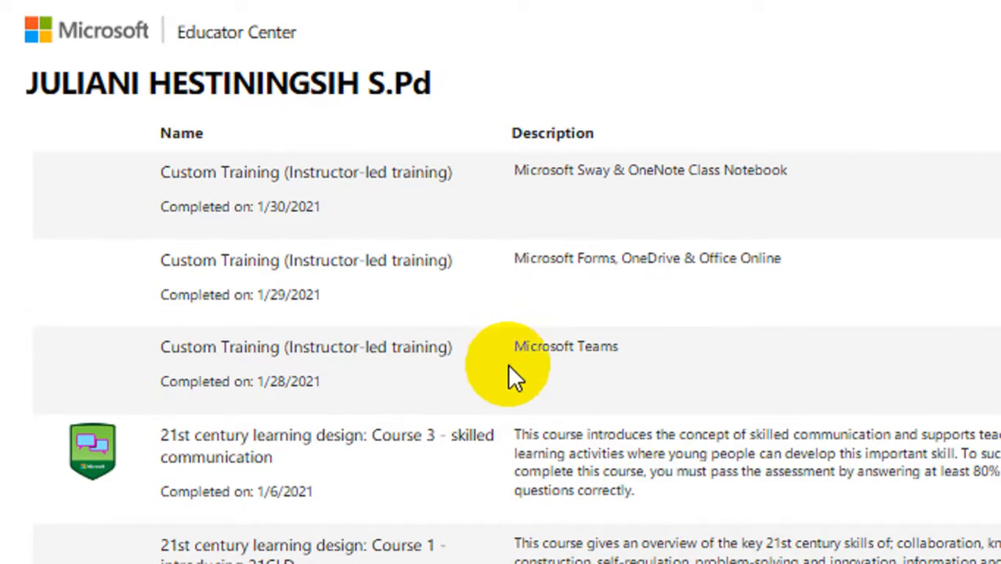
Review the transcript.pdf submitted at 09.37, rate it Lengkap (4 poin) in the rubric, and return it with the feedback "Good Job".
{"action": "scroll", "coordinate": [509, 375], "scroll_direction": "down", "scroll_amount": 5}
{"action": "scroll", "coordinate": [509, 370], "scroll_direction": "down", "scroll_amount": 3}
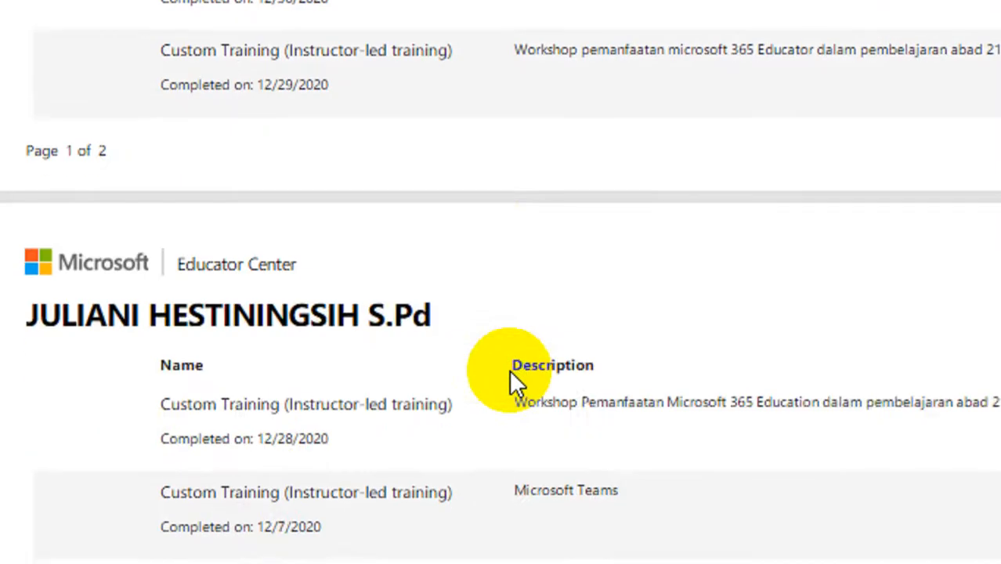
{"action": "scroll", "coordinate": [510, 370], "scroll_direction": "up", "scroll_amount": 2}
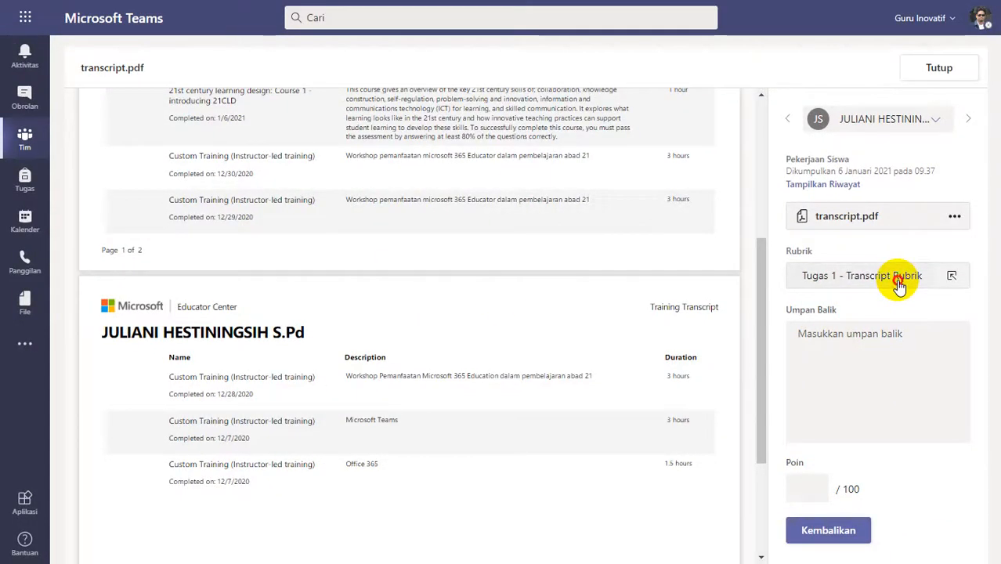
{"action": "left_click", "coordinate": [845, 279]}
{"action": "left_click", "coordinate": [899, 286]}
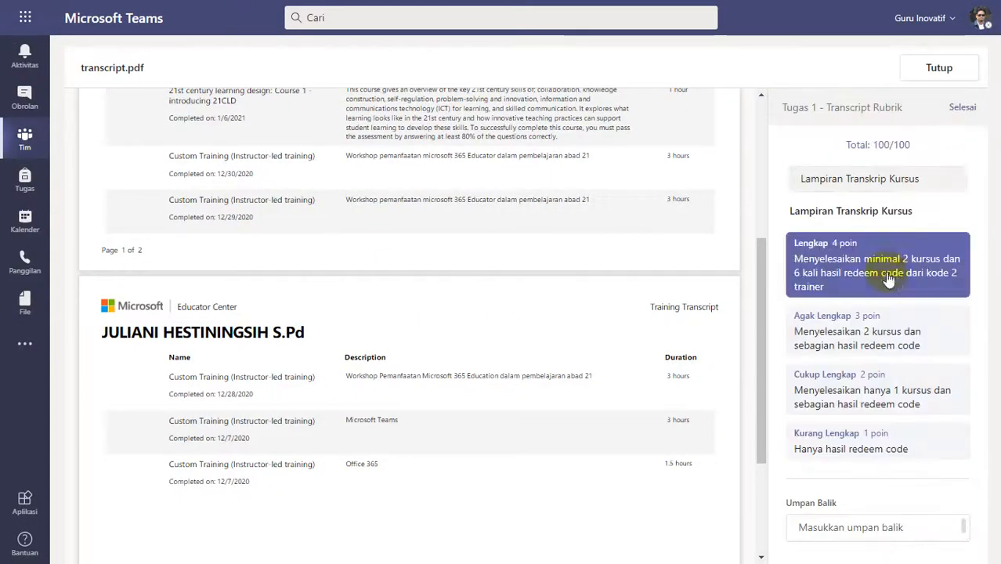
{"action": "left_click", "coordinate": [858, 349]}
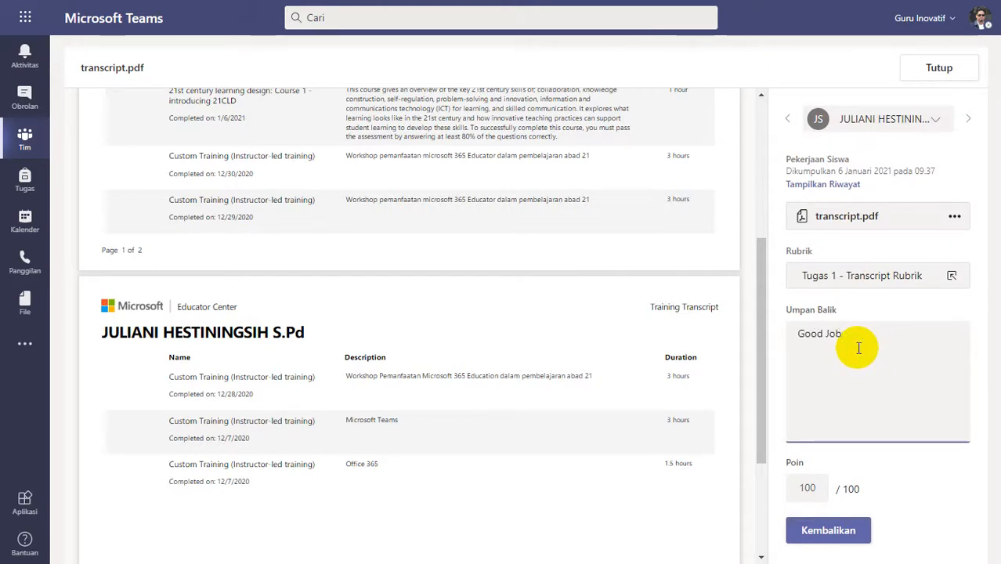
{"action": "left_click", "coordinate": [820, 531]}
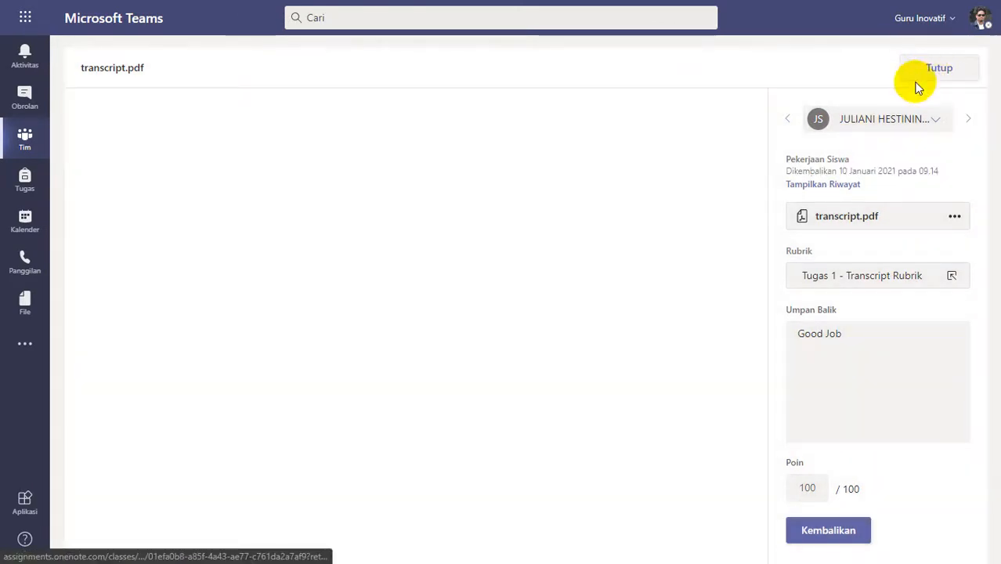
{"action": "left_click", "coordinate": [917, 82]}
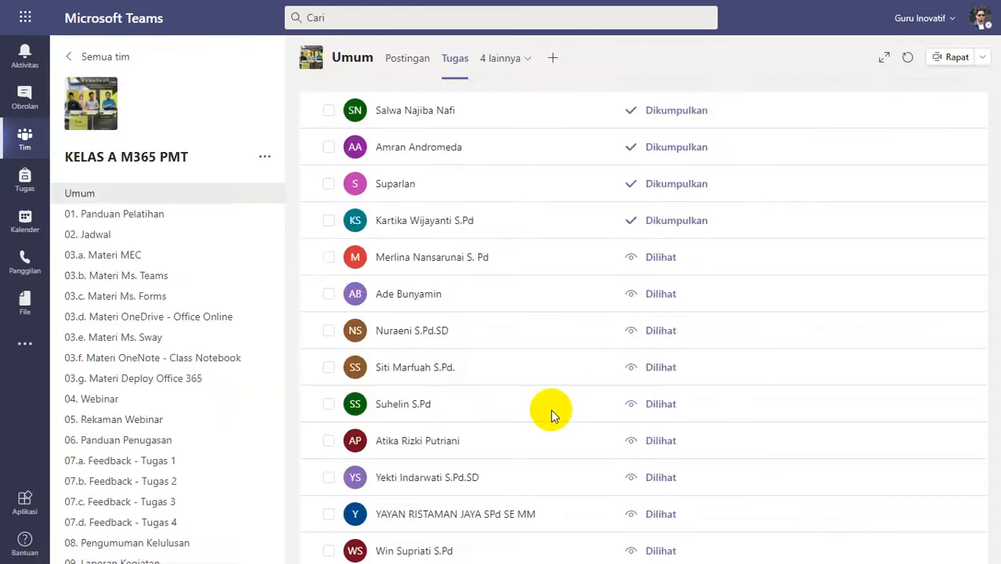
Review the one-page transcript submitted at 10.27 against the rubric and set its points to 50 directly.
{"action": "scroll", "coordinate": [499, 392], "scroll_direction": "up", "scroll_amount": 2}
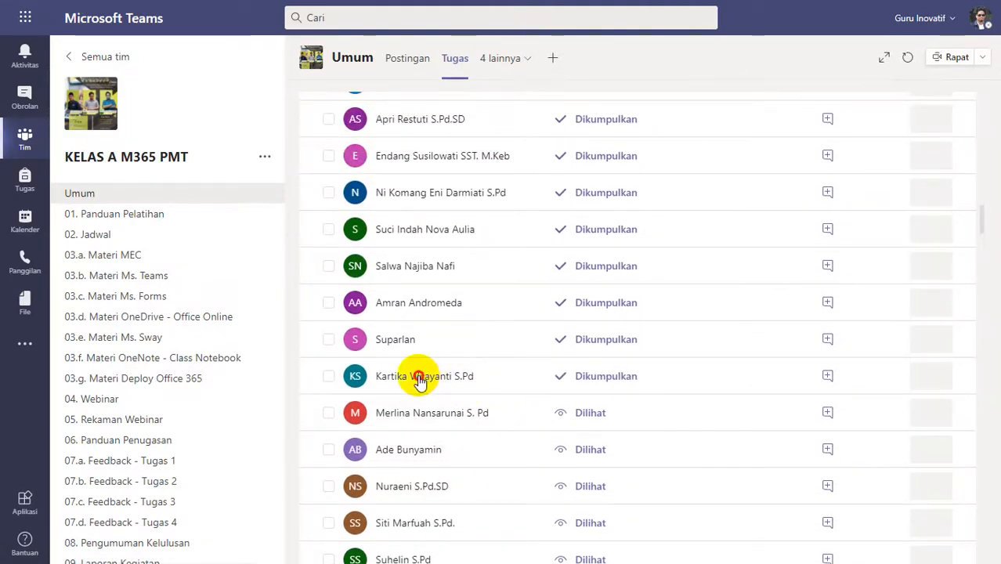
{"action": "left_click", "coordinate": [480, 342]}
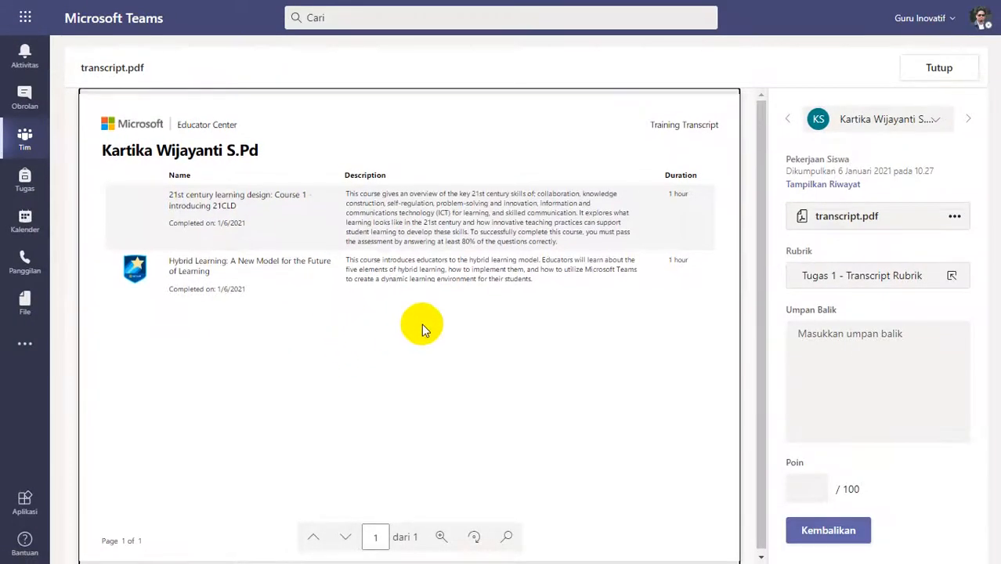
{"action": "left_click", "coordinate": [859, 271]}
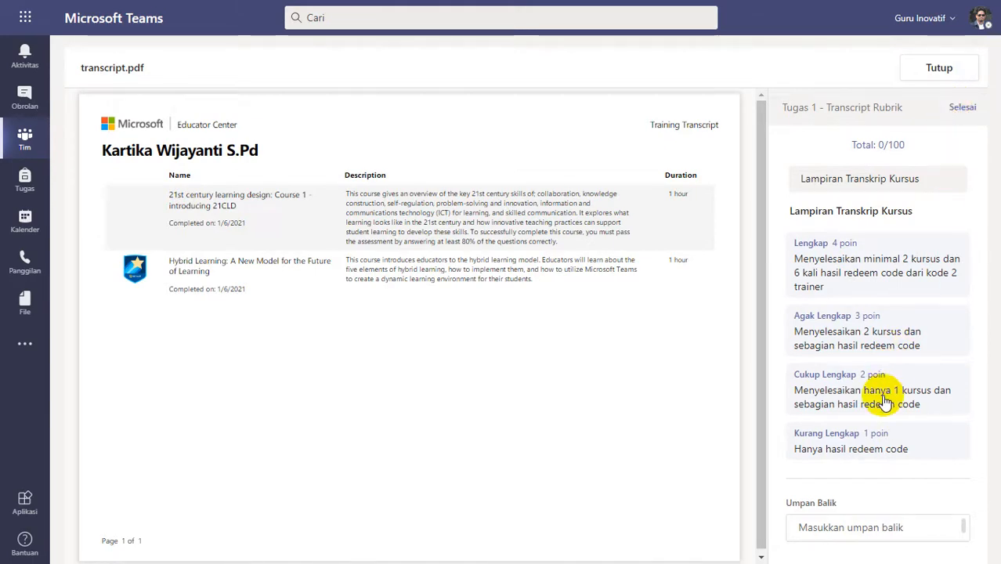
{"action": "left_click", "coordinate": [962, 108]}
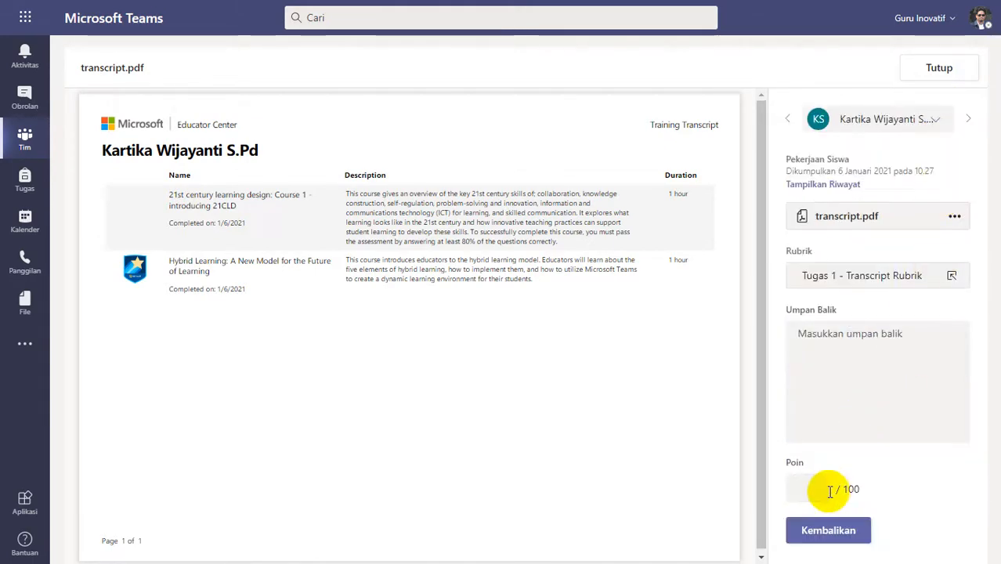
{"action": "left_click", "coordinate": [813, 488]}
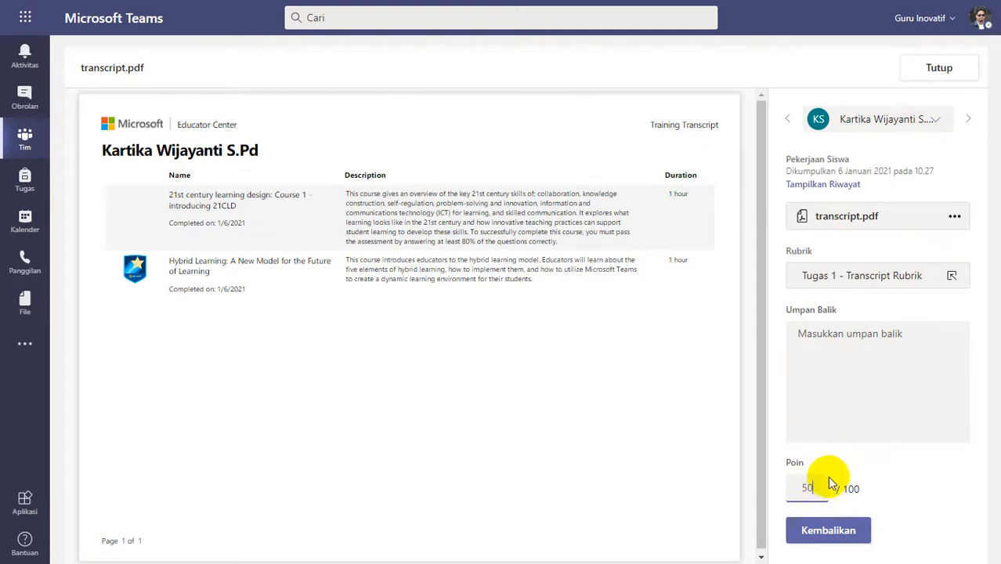
Return the 10.27 submission with the feedback "Silakan diperbaiki, lihat feedback kekurangannya pada video patroli - feedback".
{"action": "left_click", "coordinate": [852, 369]}
{"action": "type", "text": "Silakan diperbaiki, lihat feedback kekurangannya pada video patroli - feedback"}
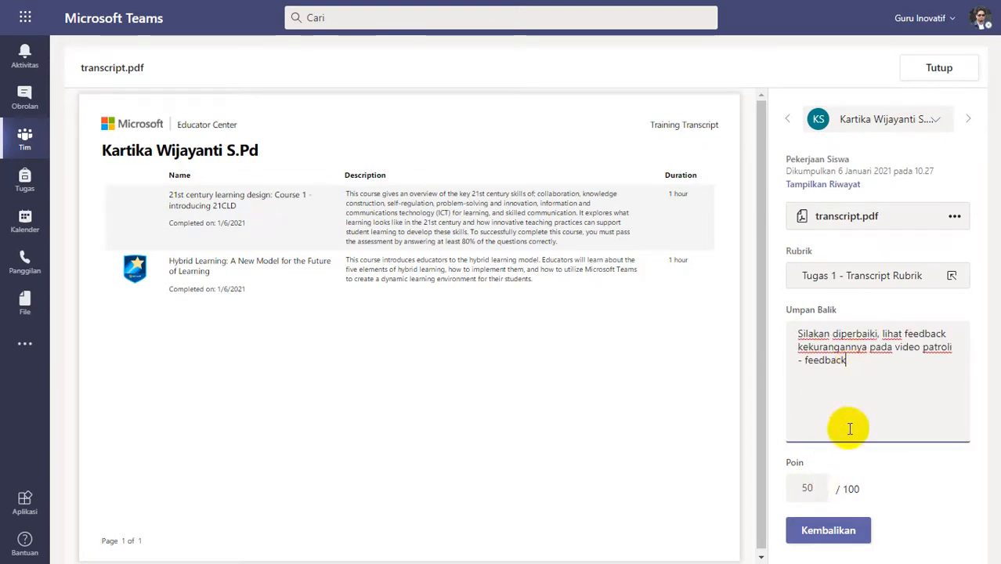
{"action": "left_click", "coordinate": [828, 530]}
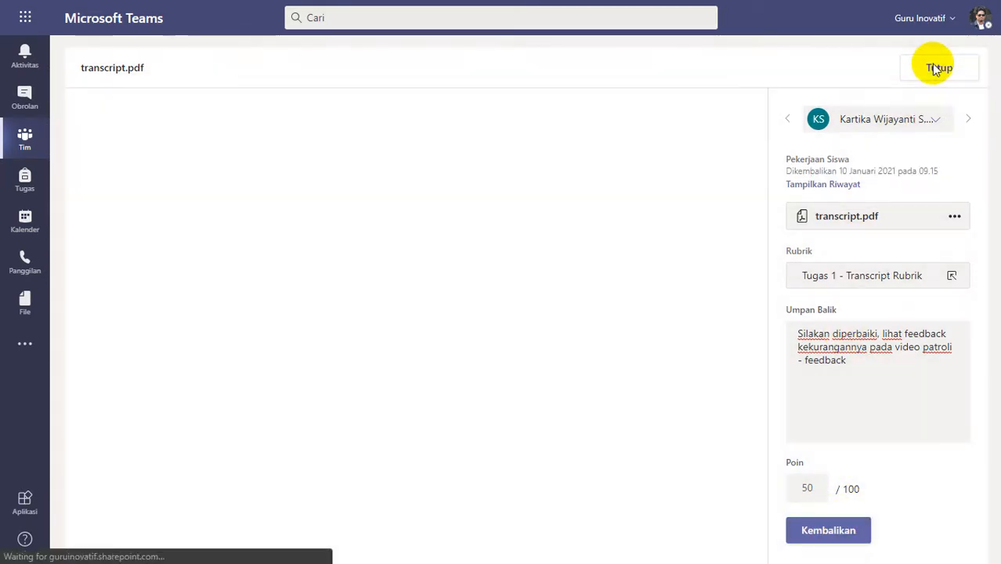
Look at the submissions before and after the returned one, and go back to the assignment's student list.
{"action": "left_click", "coordinate": [790, 121]}
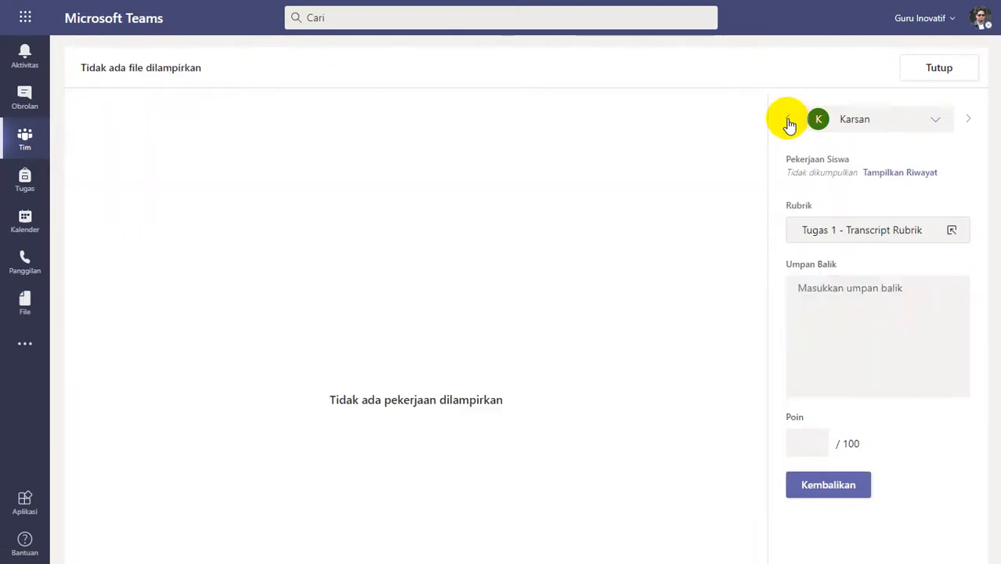
{"action": "left_click", "coordinate": [968, 118]}
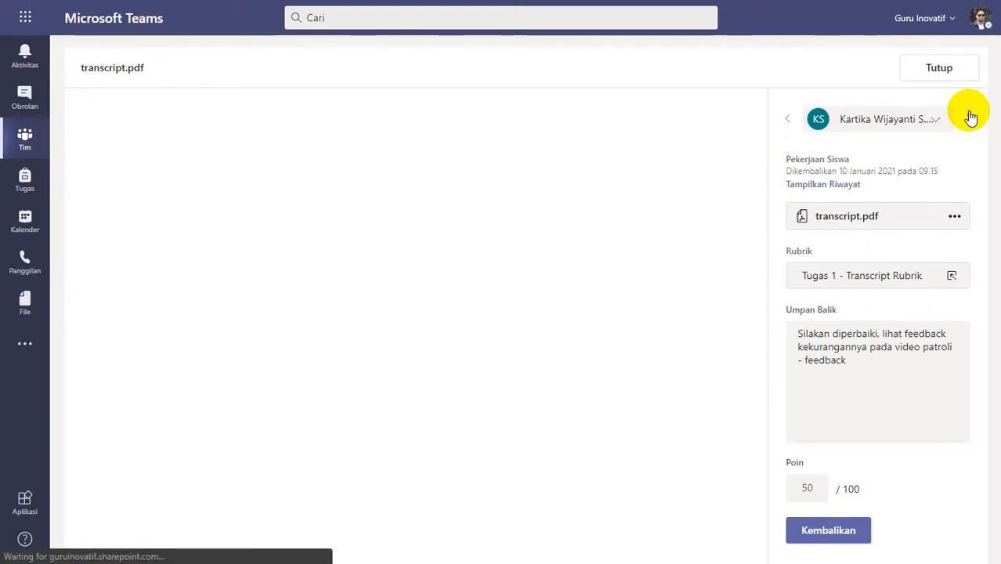
{"action": "left_click", "coordinate": [969, 118]}
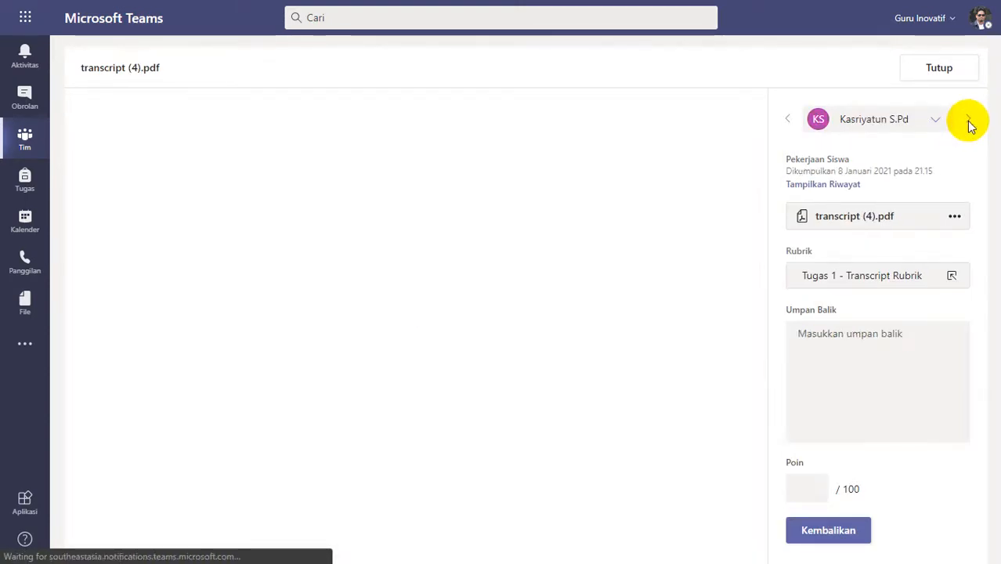
{"action": "left_click", "coordinate": [939, 70]}
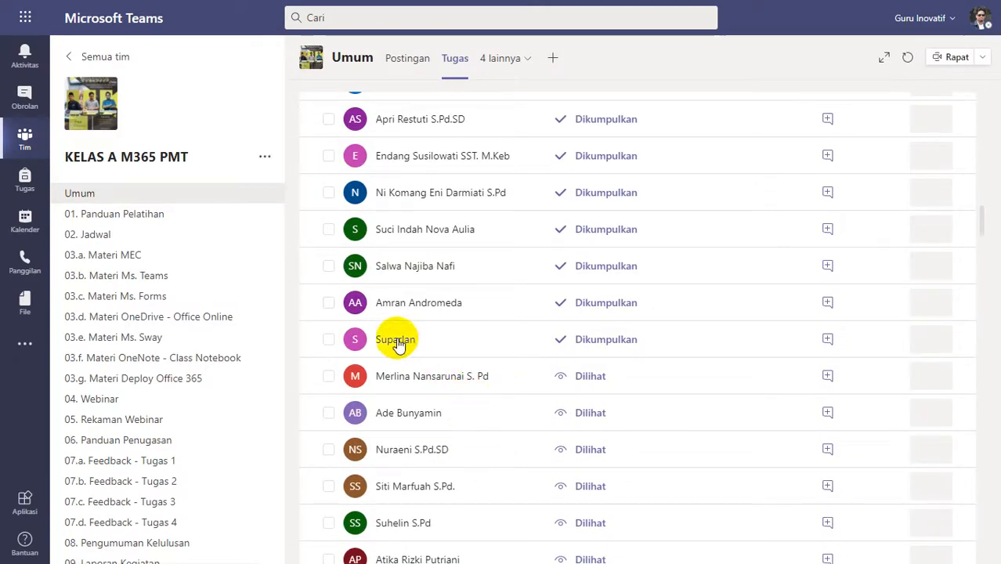
Examine all three pages of transcript 1.pdf, submitted at 10.45, for completed courses and the dates of the instructor-led training entries.
{"action": "left_click", "coordinate": [485, 355]}
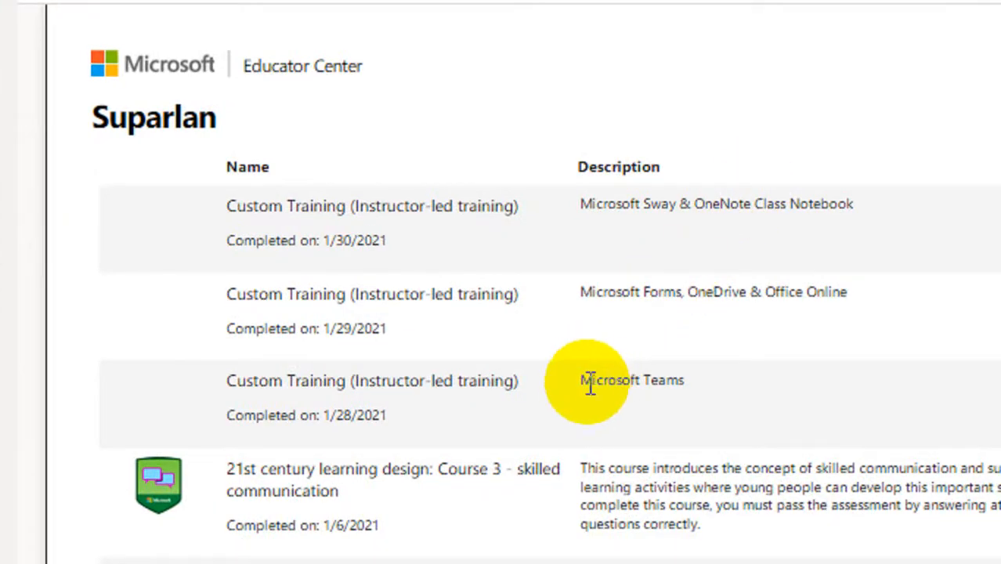
{"action": "scroll", "coordinate": [582, 408], "scroll_direction": "down", "scroll_amount": 3}
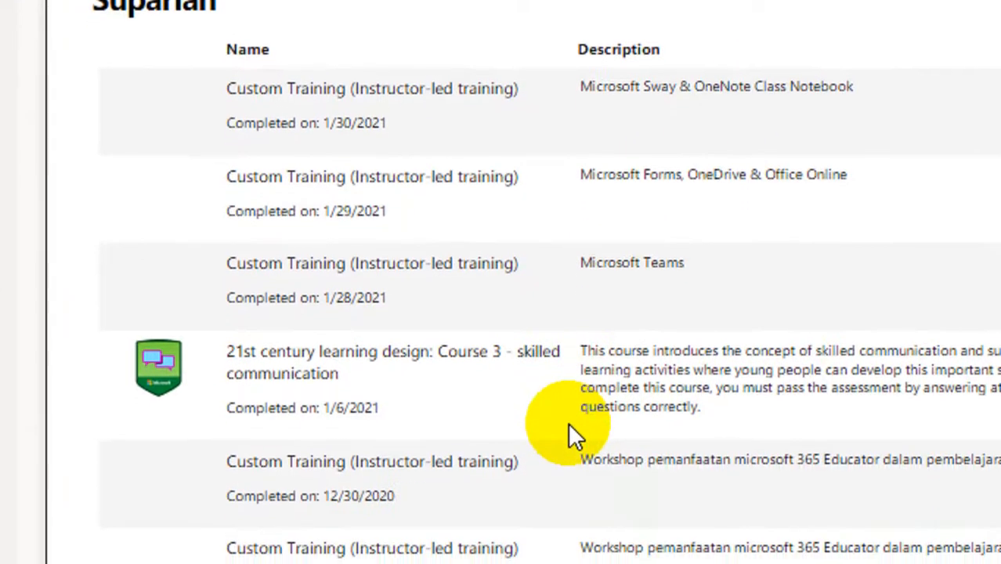
{"action": "scroll", "coordinate": [568, 435], "scroll_direction": "down", "scroll_amount": 8}
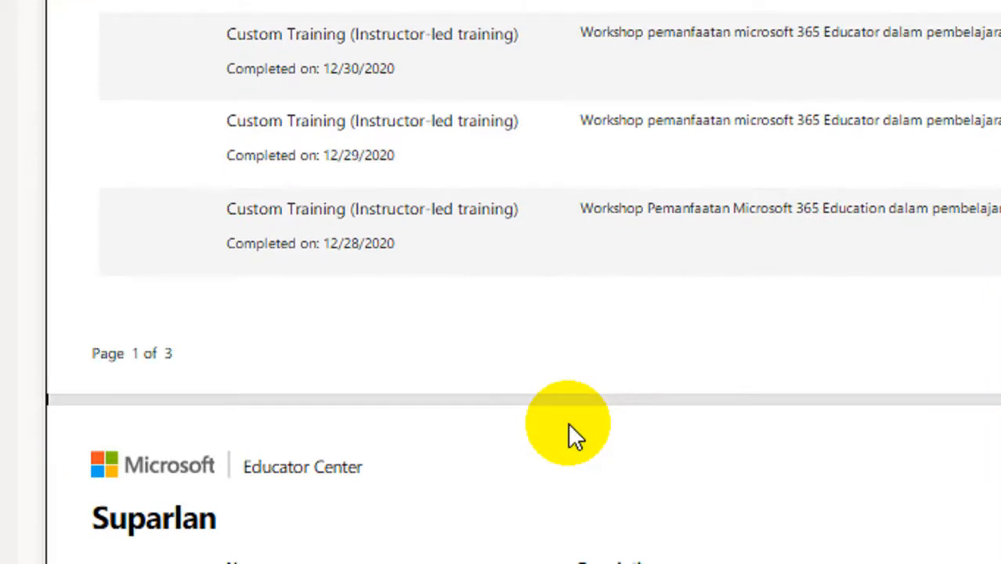
{"action": "scroll", "coordinate": [569, 426], "scroll_direction": "down", "scroll_amount": 3}
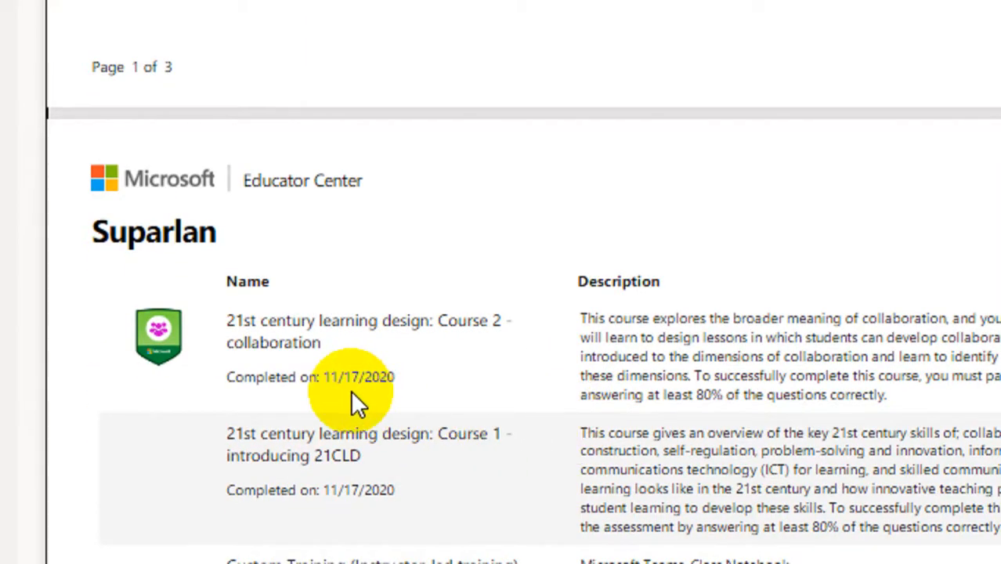
{"action": "scroll", "coordinate": [337, 395], "scroll_direction": "down", "scroll_amount": 1}
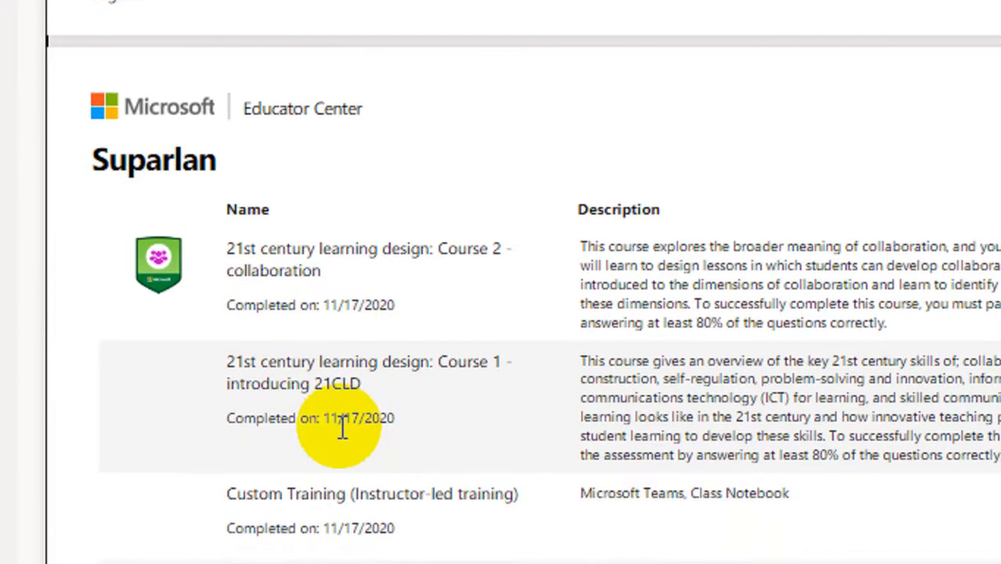
{"action": "scroll", "coordinate": [376, 391], "scroll_direction": "up", "scroll_amount": 5}
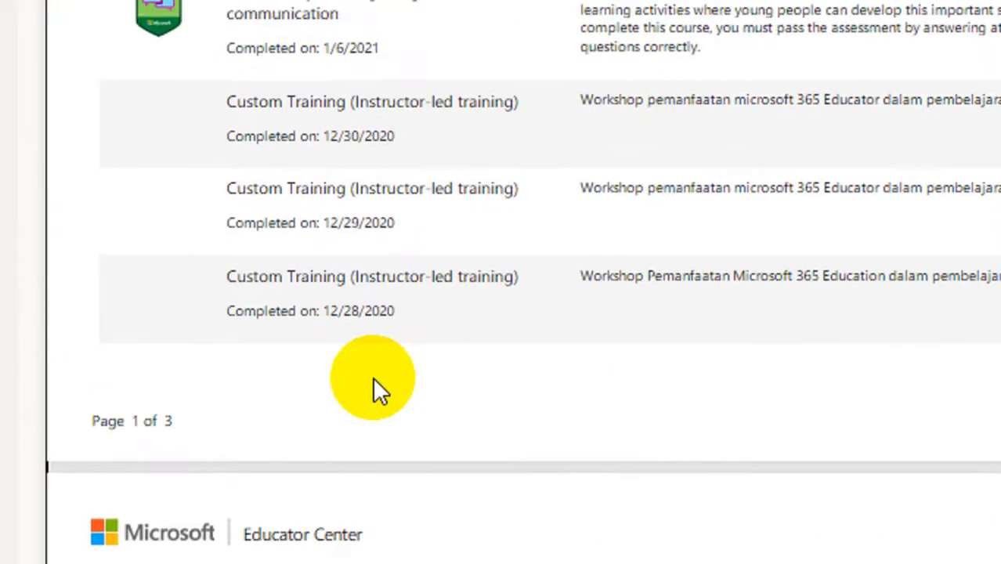
{"action": "scroll", "coordinate": [375, 386], "scroll_direction": "up", "scroll_amount": 2}
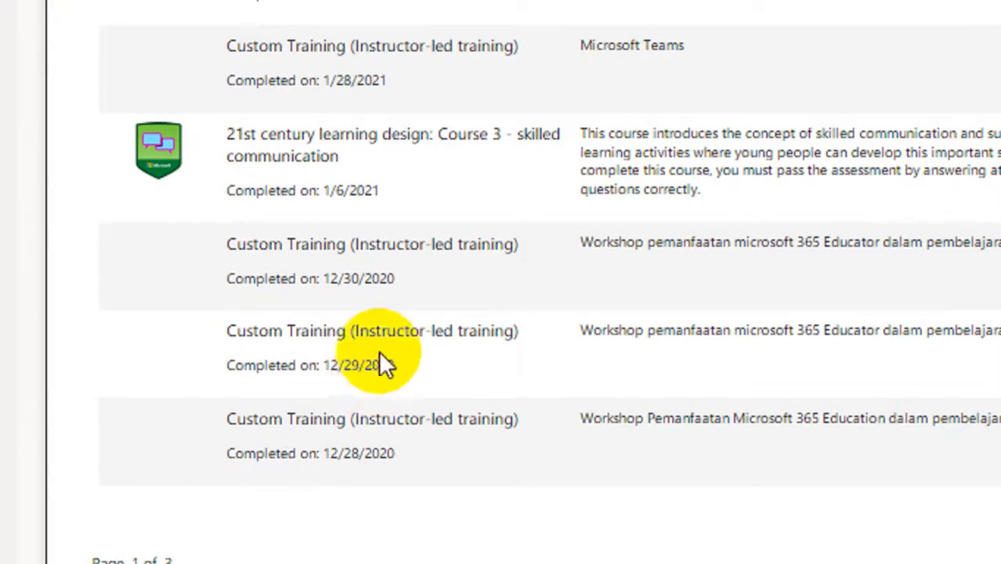
{"action": "scroll", "coordinate": [364, 414], "scroll_direction": "down", "scroll_amount": 1}
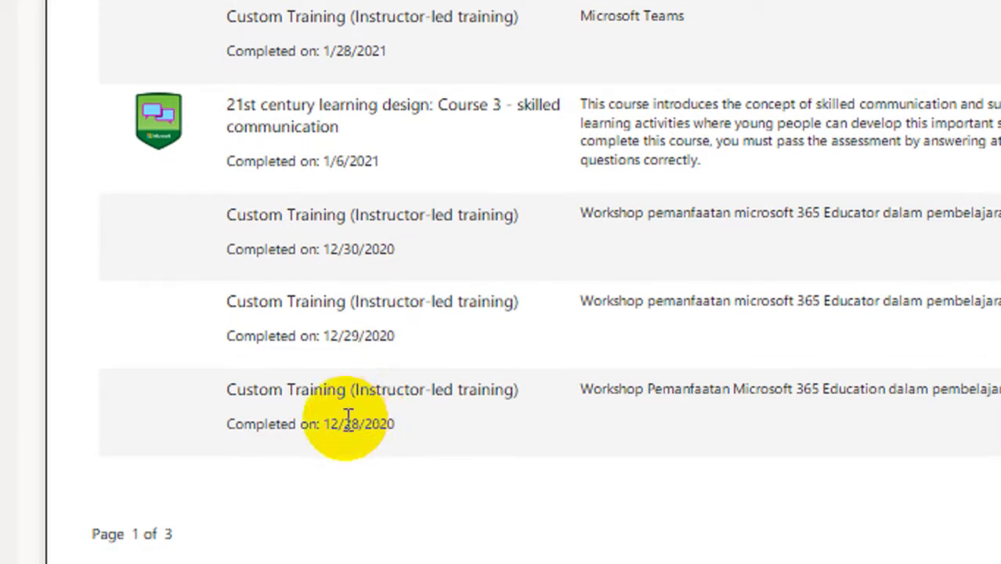
{"action": "scroll", "coordinate": [351, 364], "scroll_direction": "up", "scroll_amount": 2}
{"action": "scroll", "coordinate": [355, 130], "scroll_direction": "up", "scroll_amount": 1}
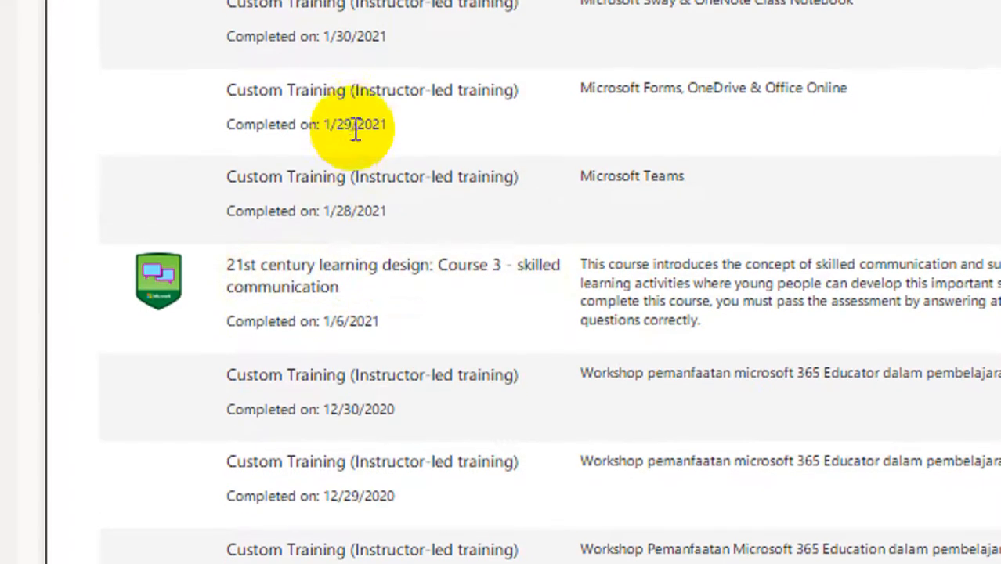
{"action": "scroll", "coordinate": [376, 352], "scroll_direction": "down", "scroll_amount": 2}
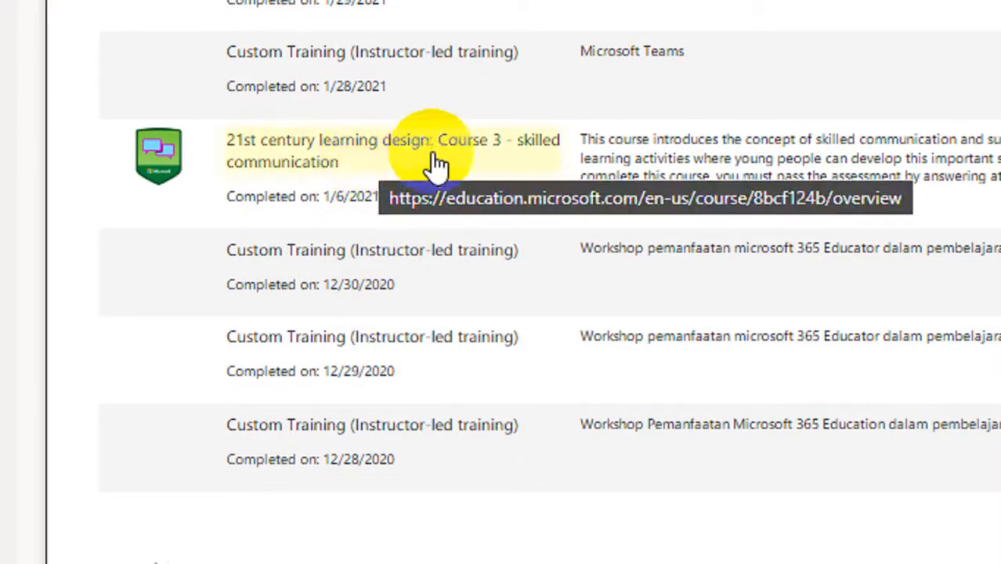
{"action": "scroll", "coordinate": [577, 339], "scroll_direction": "down", "scroll_amount": 8}
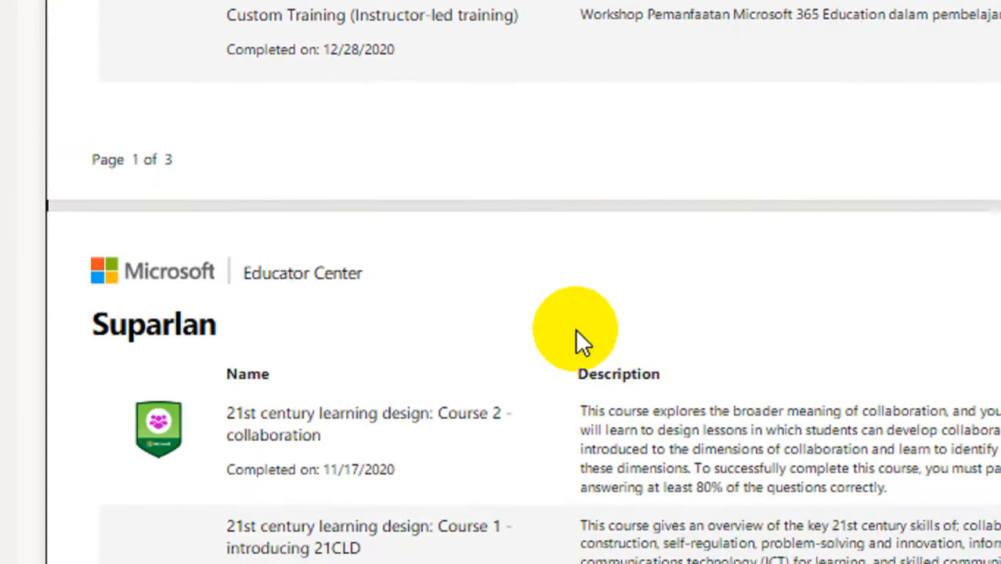
{"action": "scroll", "coordinate": [424, 422], "scroll_direction": "down", "scroll_amount": 1}
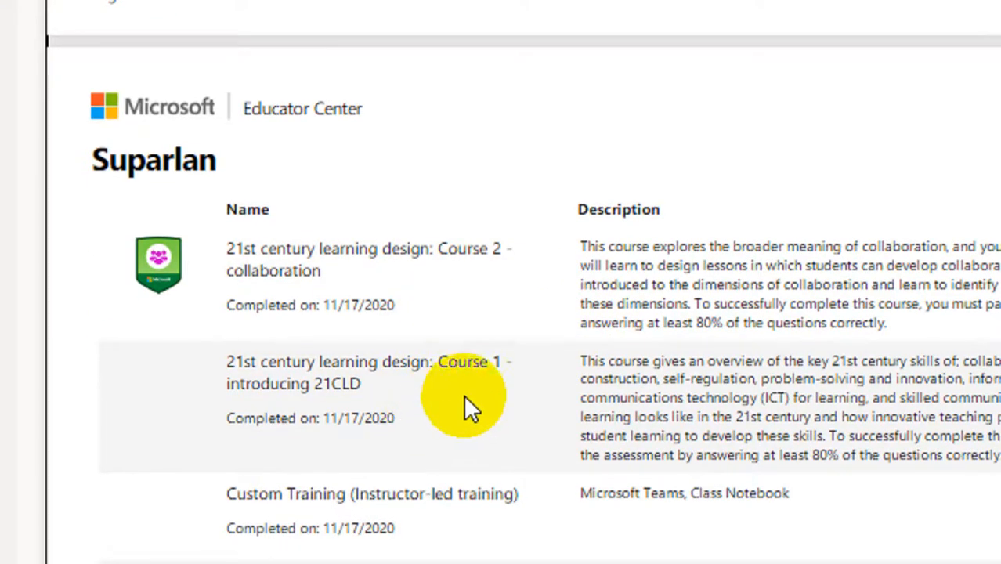
{"action": "scroll", "coordinate": [464, 394], "scroll_direction": "up", "scroll_amount": 3}
{"action": "scroll", "coordinate": [464, 394], "scroll_direction": "up", "scroll_amount": 3}
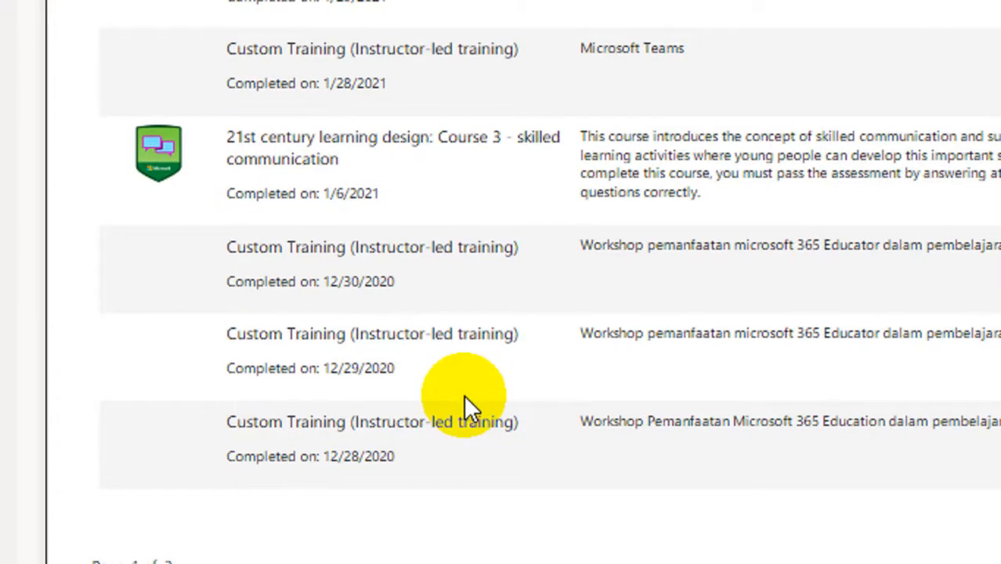
{"action": "scroll", "coordinate": [464, 394], "scroll_direction": "up", "scroll_amount": 2}
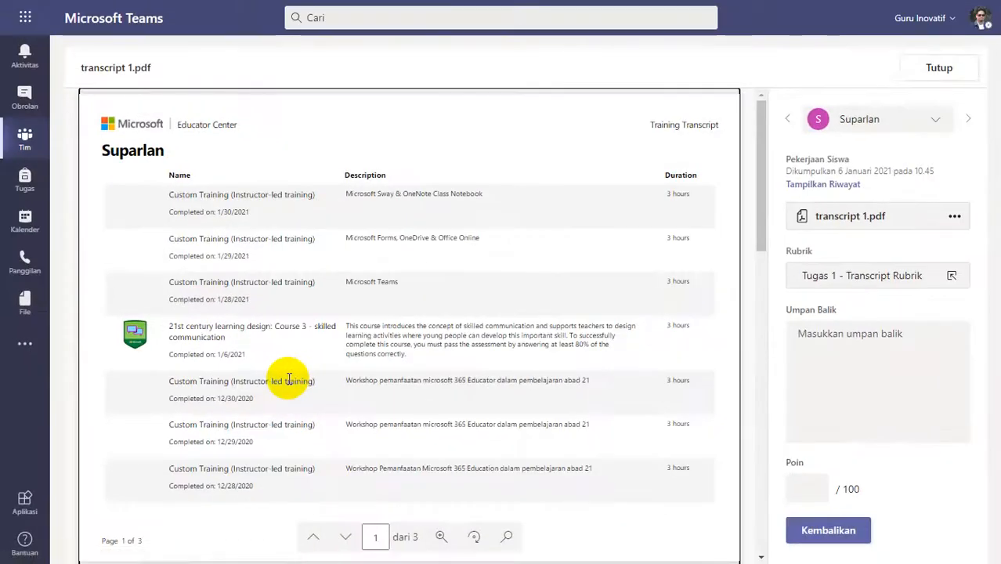
{"action": "scroll", "coordinate": [289, 380], "scroll_direction": "down", "scroll_amount": 6}
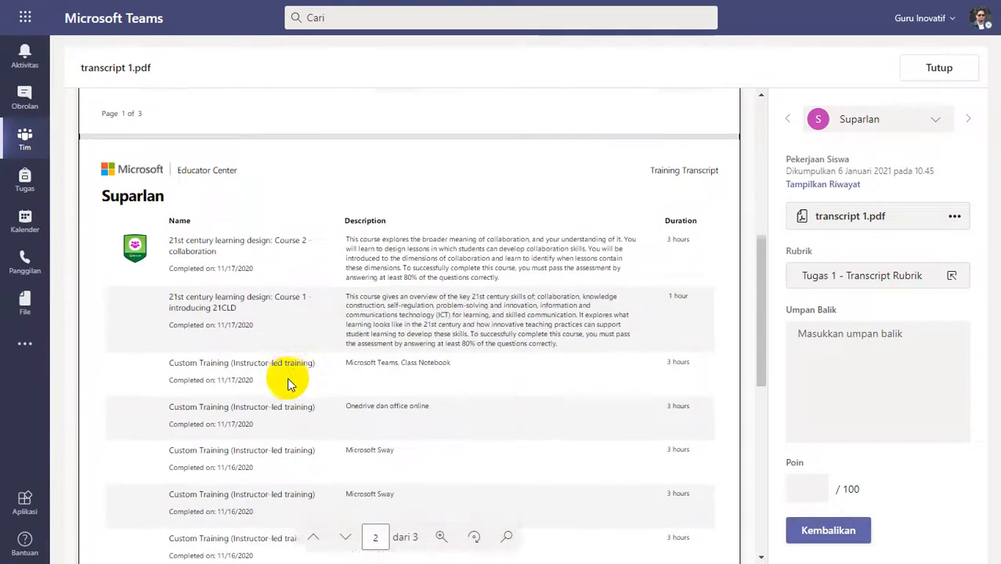
{"action": "scroll", "coordinate": [288, 384], "scroll_direction": "down", "scroll_amount": 3}
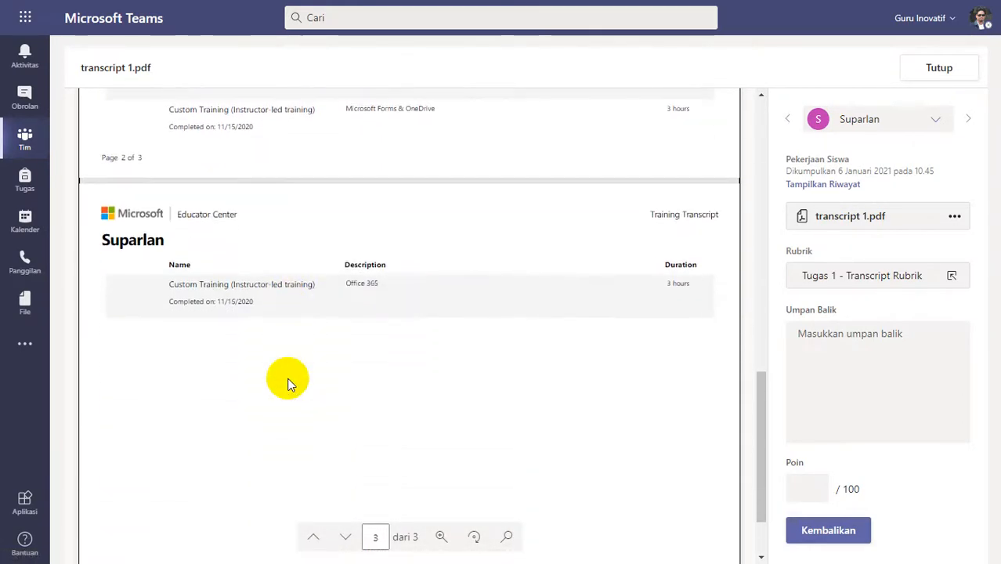
{"action": "scroll", "coordinate": [288, 383], "scroll_direction": "up", "scroll_amount": 4}
{"action": "scroll", "coordinate": [287, 384], "scroll_direction": "up", "scroll_amount": 3}
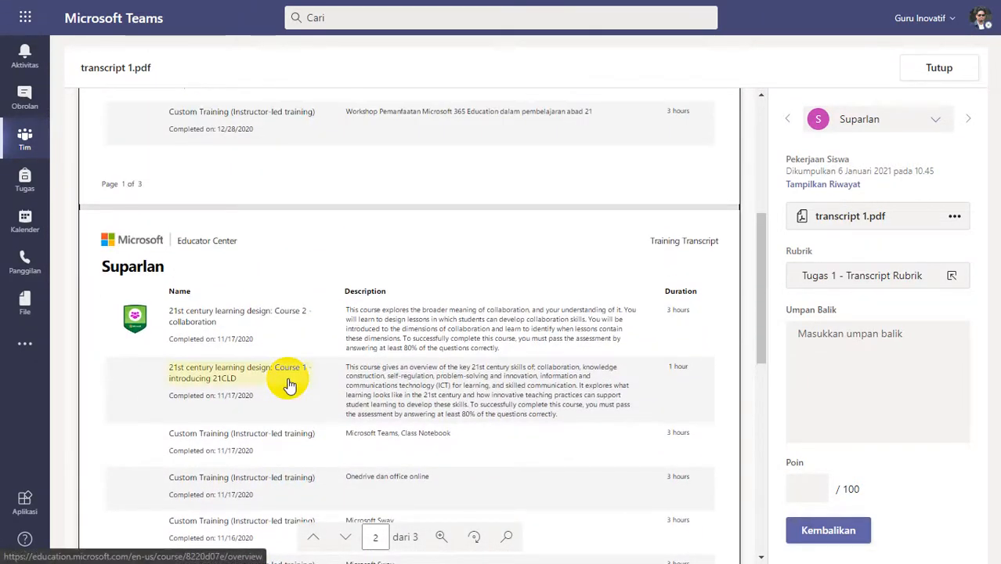
{"action": "scroll", "coordinate": [347, 382], "scroll_direction": "up", "scroll_amount": 1}
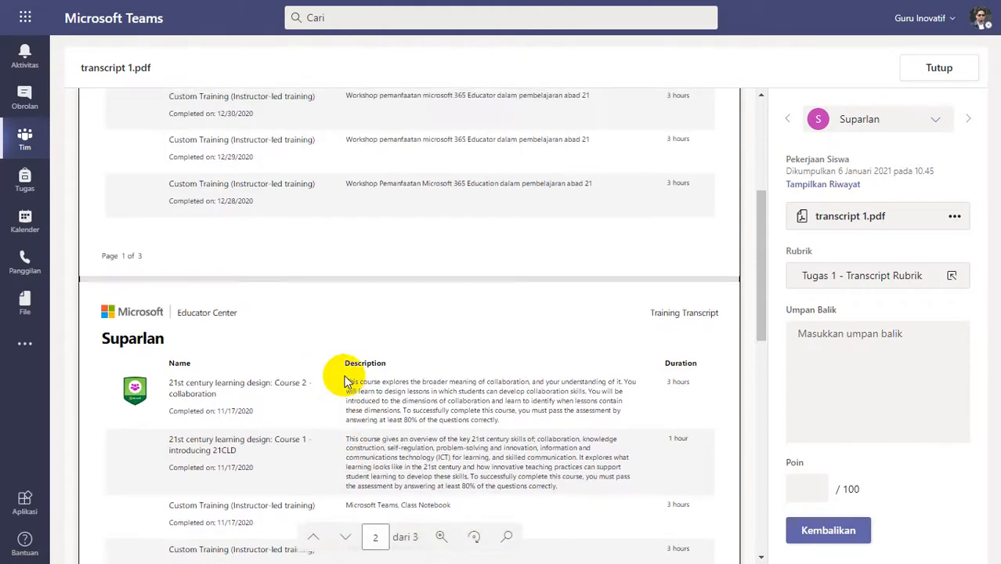
{"action": "scroll", "coordinate": [347, 382], "scroll_direction": "up", "scroll_amount": 3}
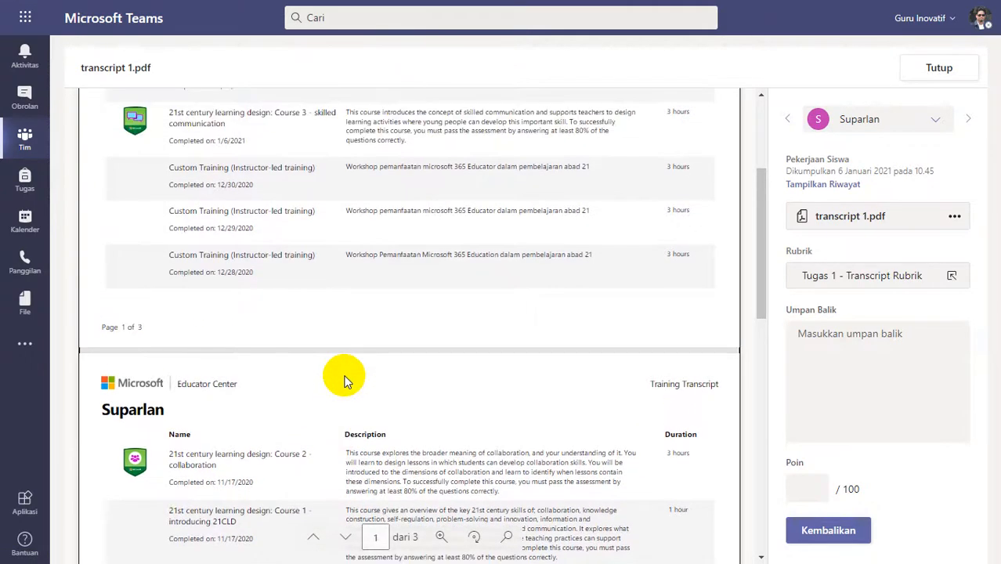
{"action": "scroll", "coordinate": [347, 382], "scroll_direction": "up", "scroll_amount": 1}
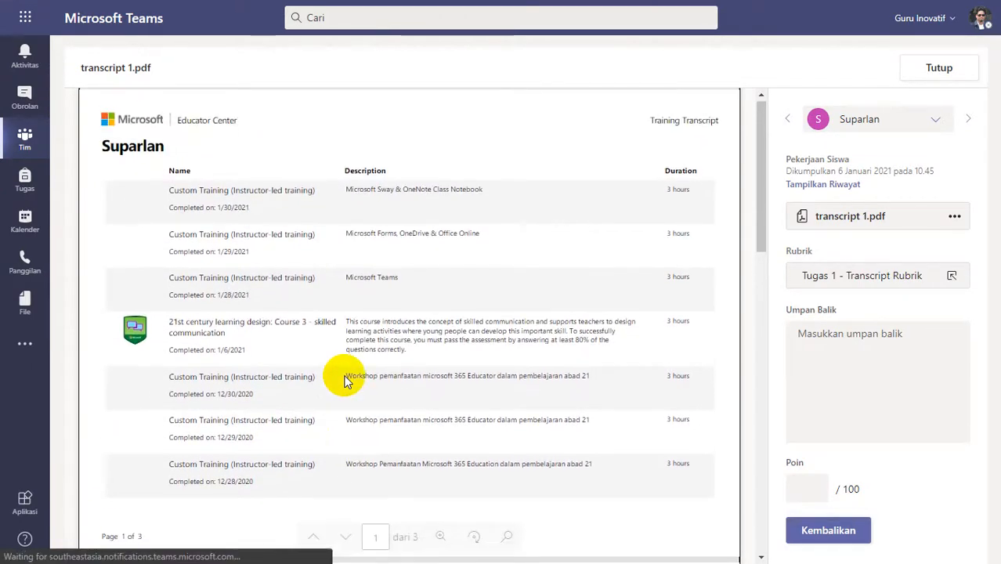
Add the feedback "Silakan diperbaiki, lihat feedback kekurangannya pada video patroli - feedback", rate the transcript Cukup Lengkap (2 poin) in the rubric, and return it.
{"action": "left_click", "coordinate": [842, 341]}
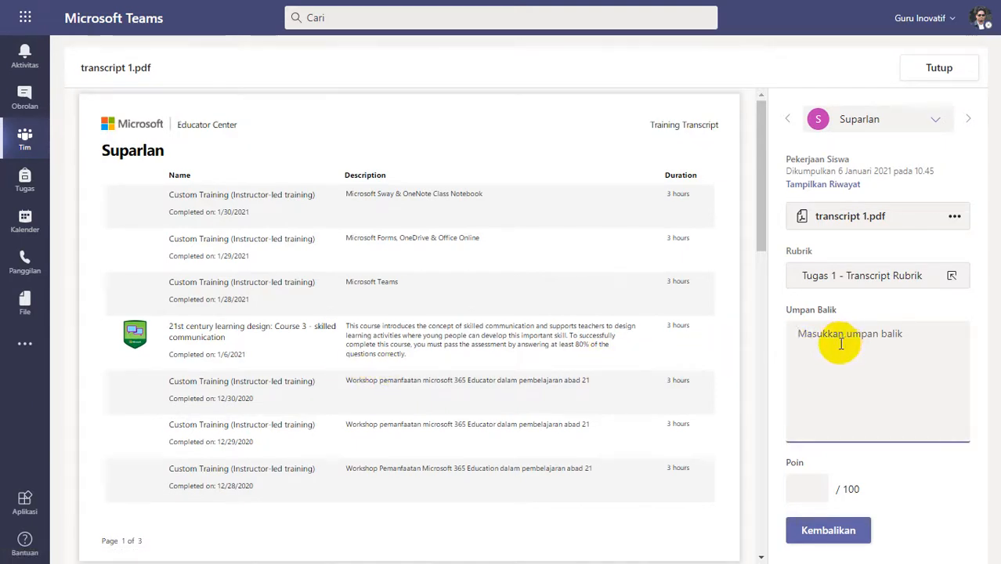
{"action": "key", "text": "ctrl+v"}
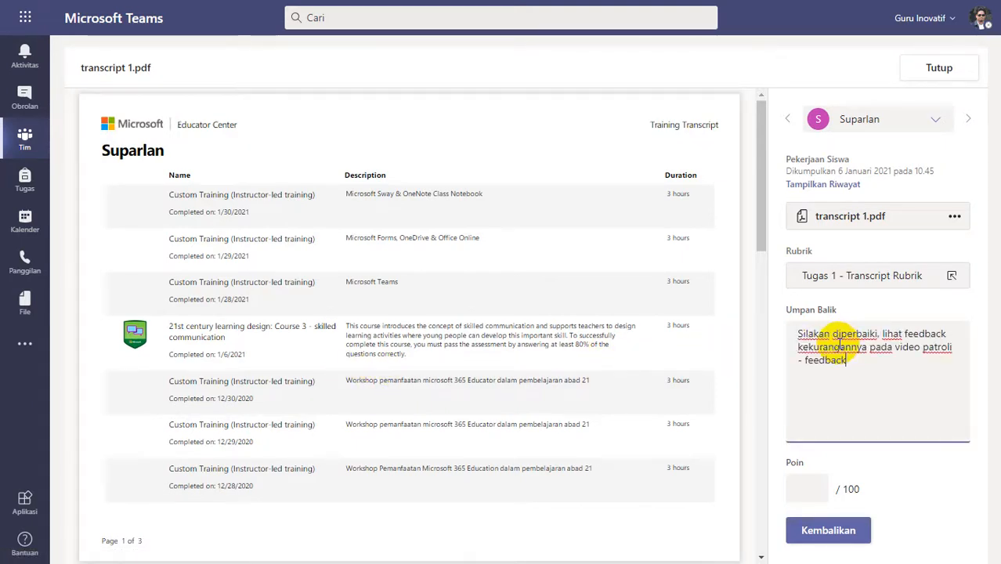
{"action": "left_click", "coordinate": [846, 275]}
{"action": "left_click", "coordinate": [831, 332]}
{"action": "left_click", "coordinate": [832, 384]}
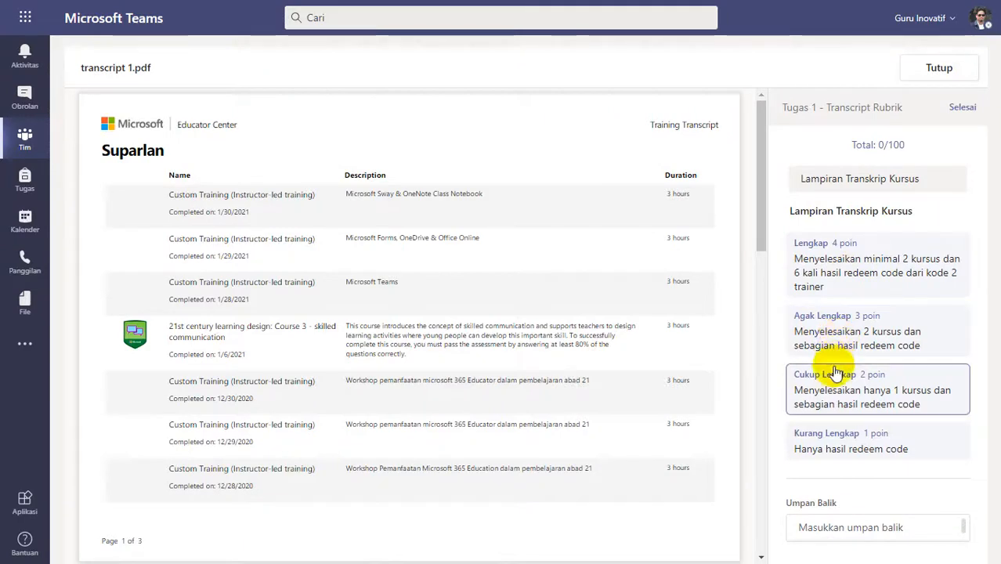
{"action": "left_click", "coordinate": [846, 377]}
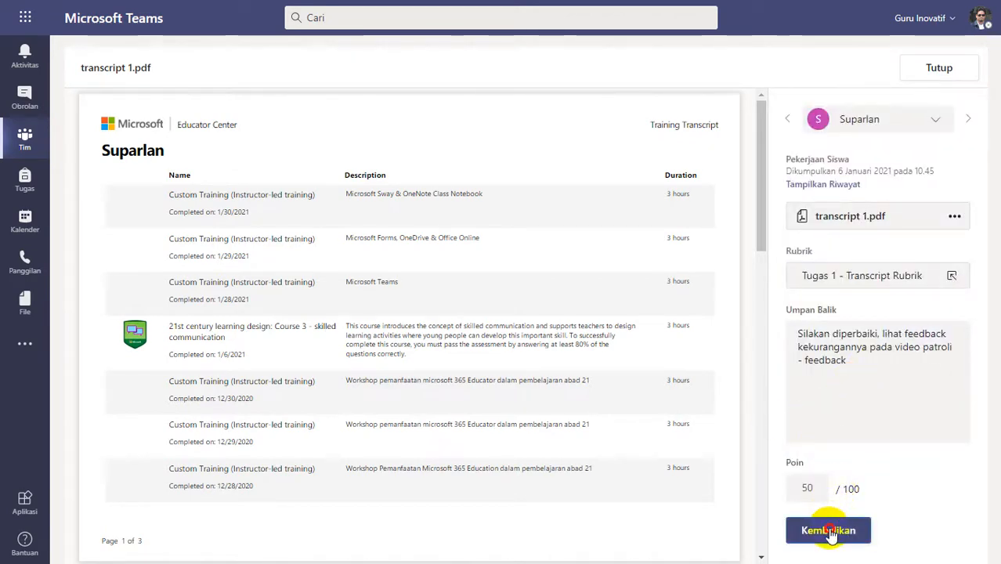
{"action": "left_click", "coordinate": [831, 532]}
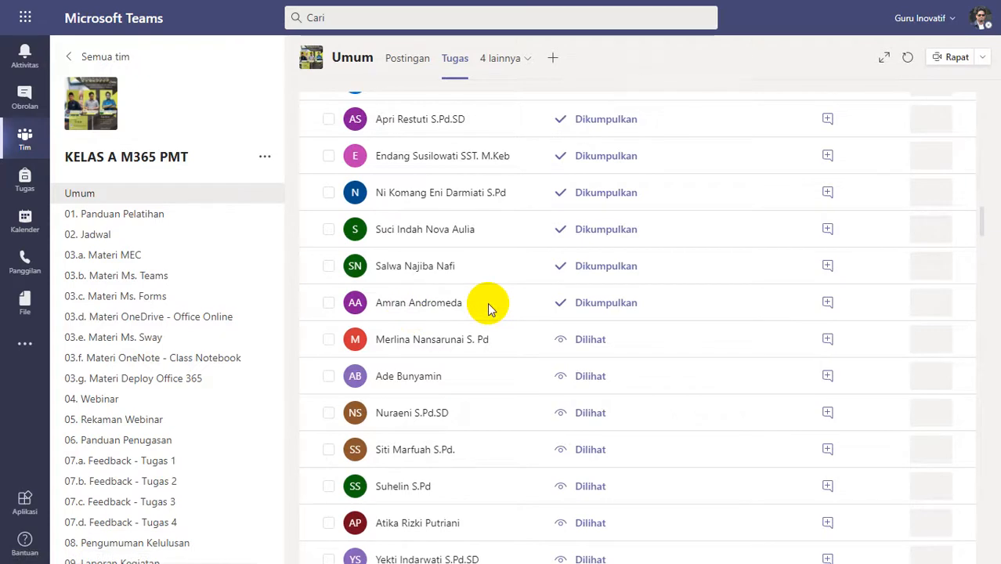
Review MEC Courses Transcript.pdf submitted at 10.47, rate it Lengkap (4 poin) in the rubric, and return it with the feedback "Good Job".
{"action": "left_click", "coordinate": [487, 309]}
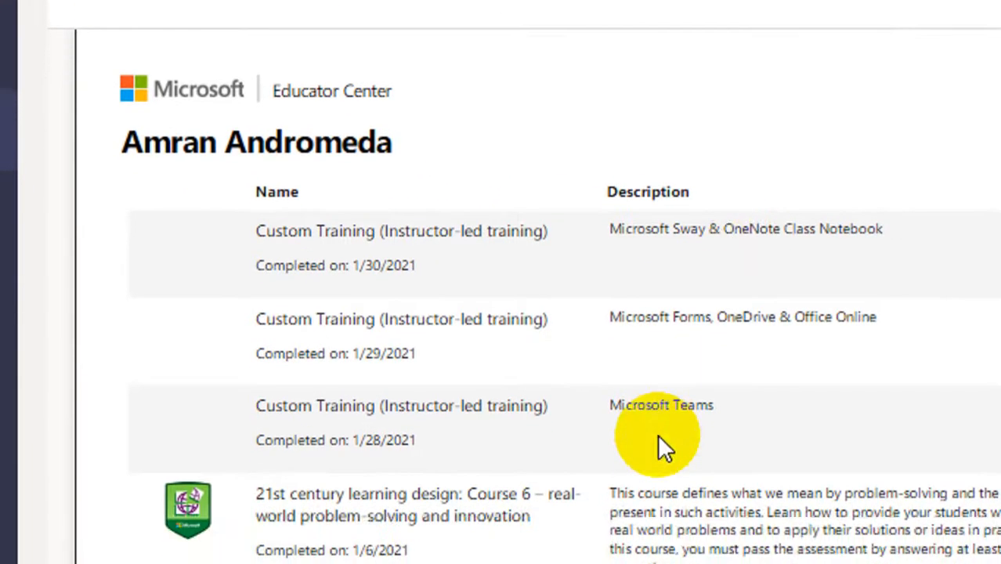
{"action": "scroll", "coordinate": [658, 427], "scroll_direction": "down", "scroll_amount": 6}
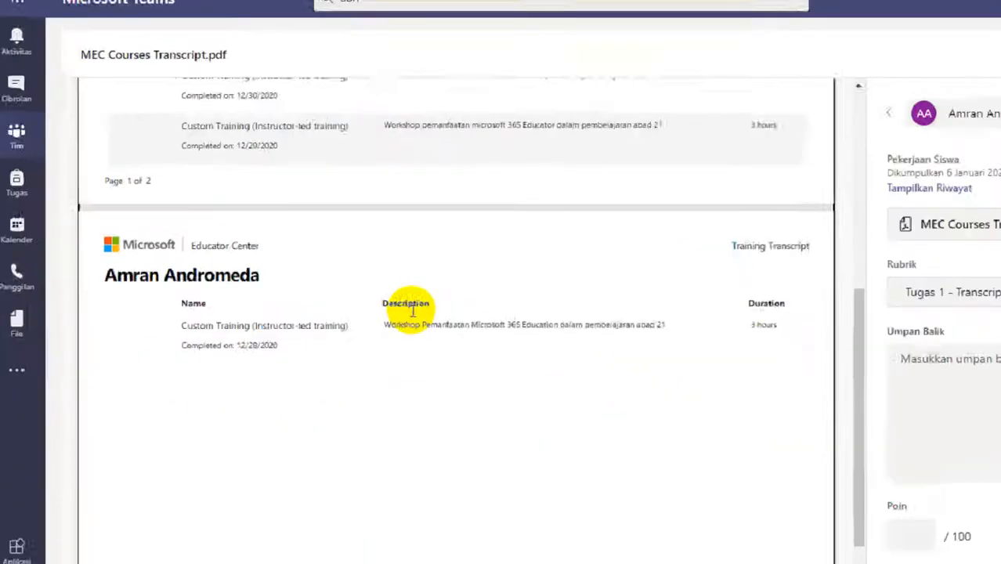
{"action": "scroll", "coordinate": [413, 310], "scroll_direction": "up", "scroll_amount": 1}
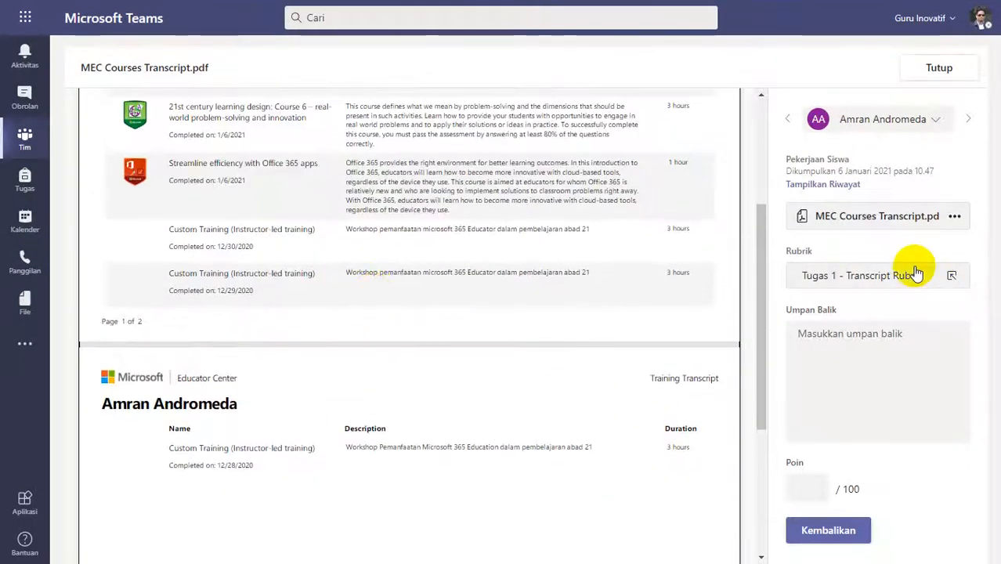
{"action": "left_click", "coordinate": [971, 292]}
{"action": "left_click", "coordinate": [844, 278]}
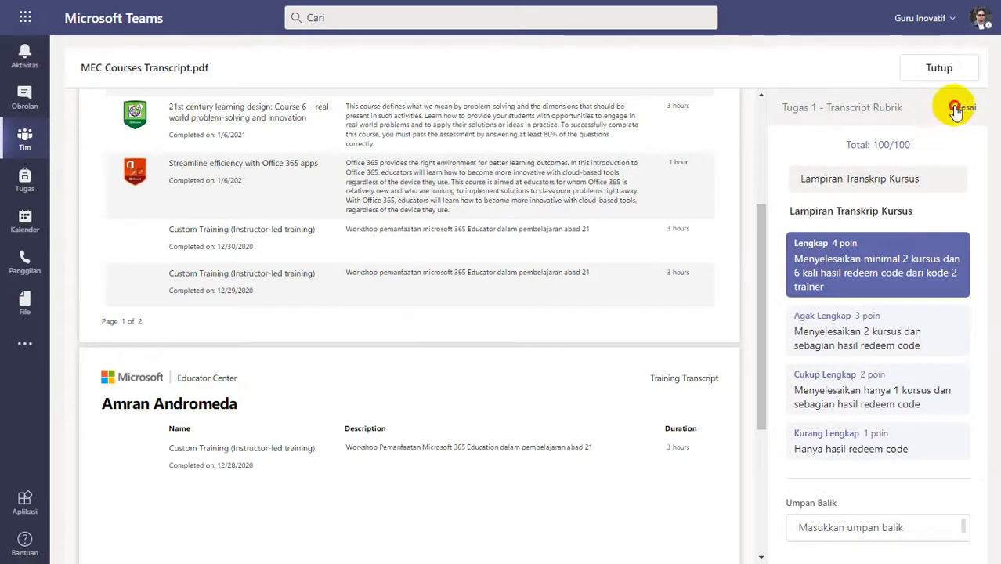
{"action": "left_click", "coordinate": [957, 109]}
{"action": "left_click", "coordinate": [854, 351]}
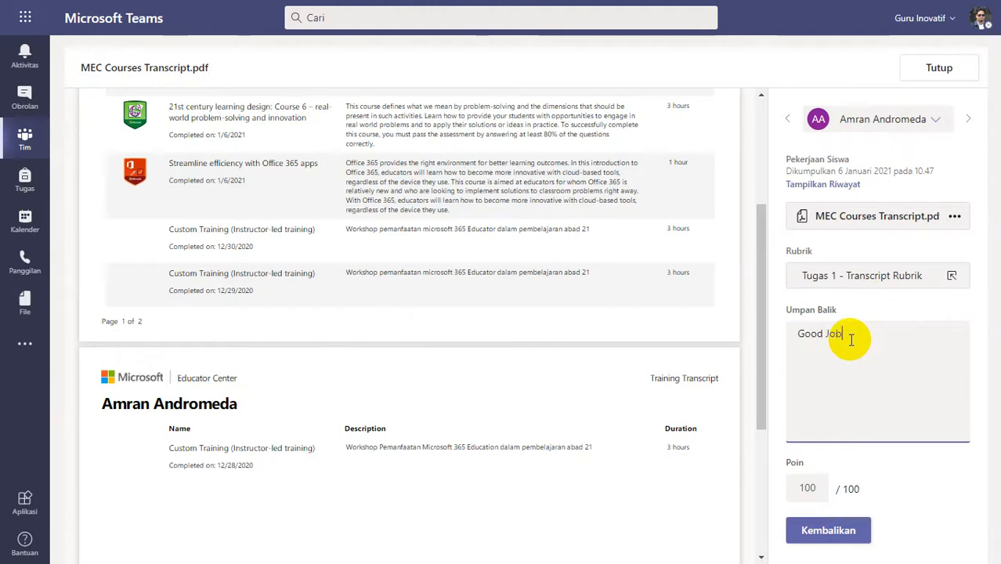
{"action": "left_click", "coordinate": [832, 531]}
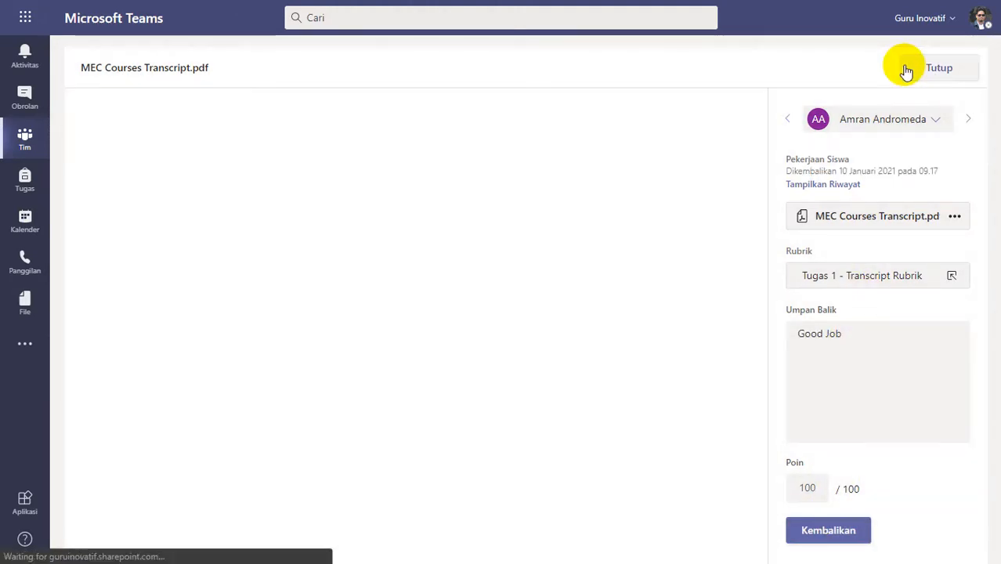
Close the returned submission and examine the one-page transcript submitted 6 Januari 2021 at 14.26 for completed courses and redeem-code trainings.
{"action": "left_click", "coordinate": [907, 71]}
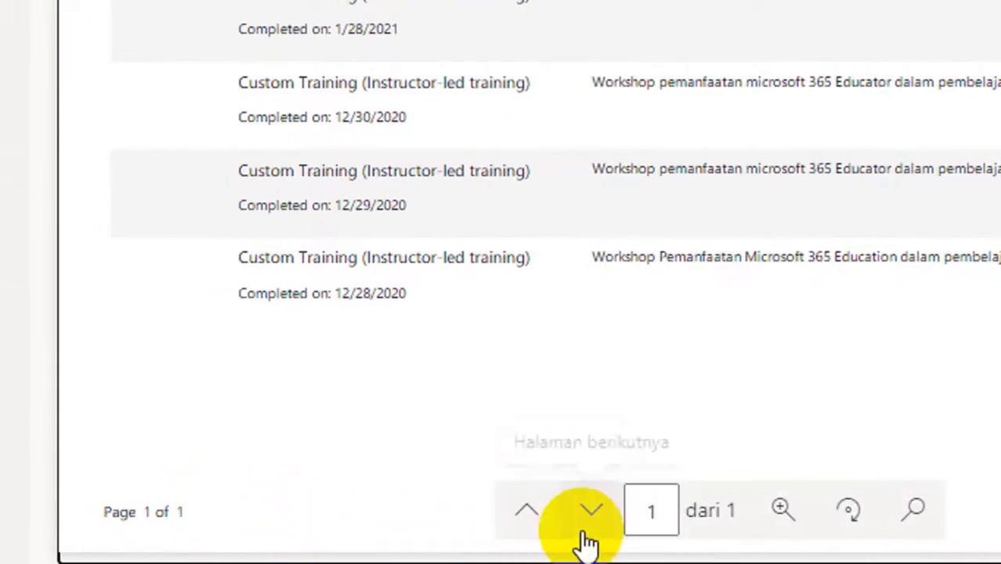
{"action": "scroll", "coordinate": [706, 325], "scroll_direction": "up", "scroll_amount": 3}
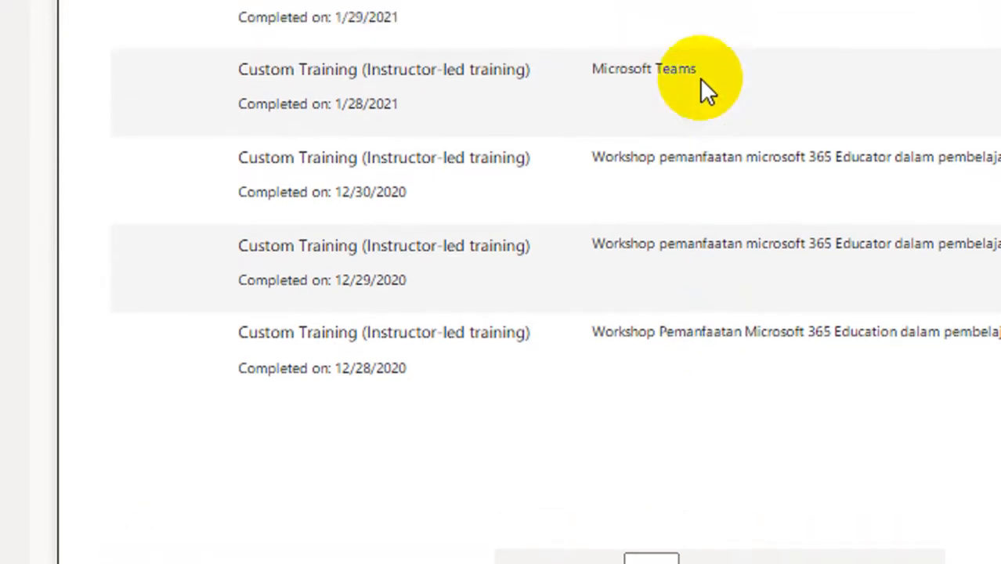
{"action": "scroll", "coordinate": [700, 123], "scroll_direction": "up", "scroll_amount": 1}
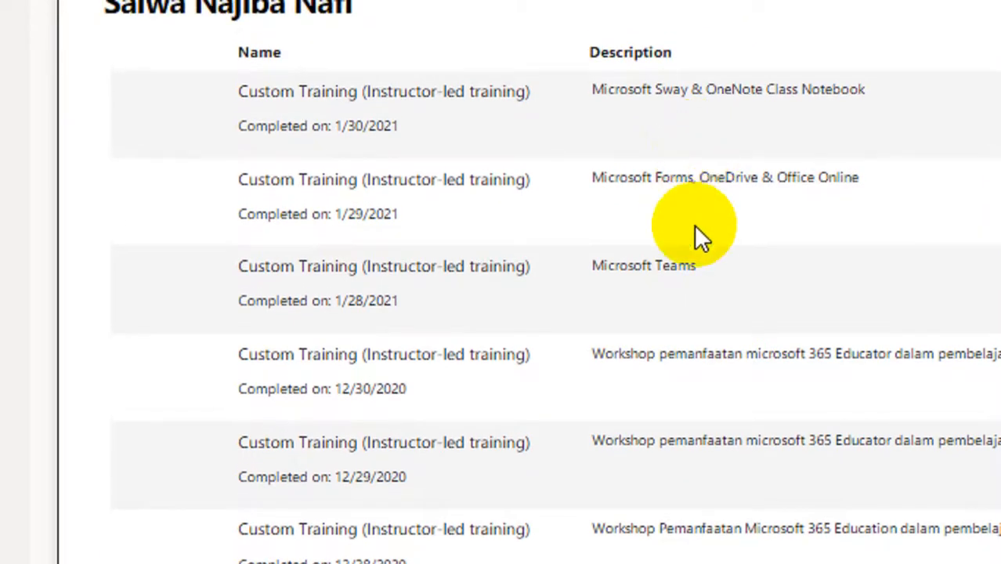
{"action": "scroll", "coordinate": [558, 178], "scroll_direction": "up", "scroll_amount": 2}
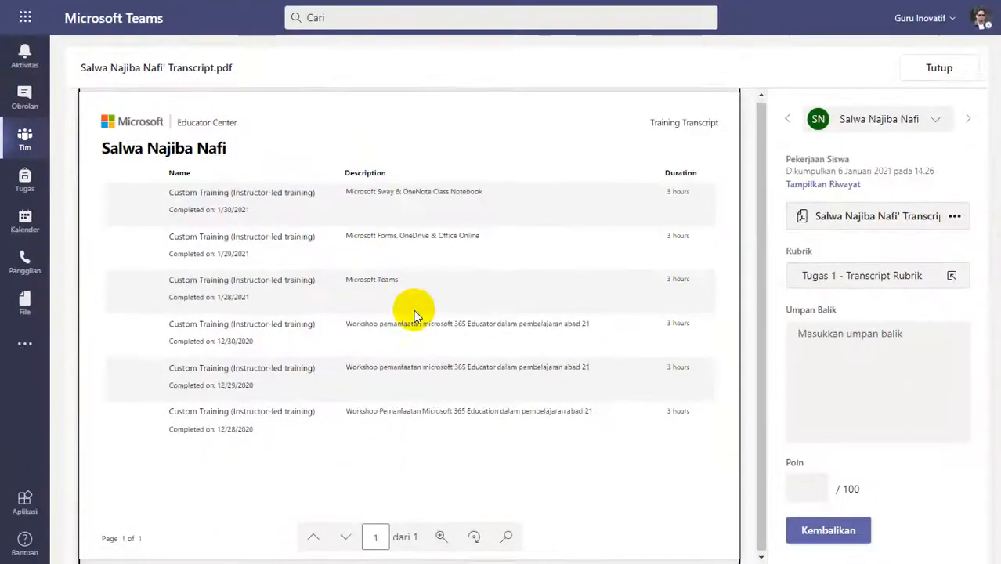
Rate the 14.26 transcript Kurang Lengkap (1 poin), add the feedback "Silakan diperbaiki, lihat feedback kekurangannya pada video patroli - feedback", return and close it.
{"action": "left_click", "coordinate": [865, 276]}
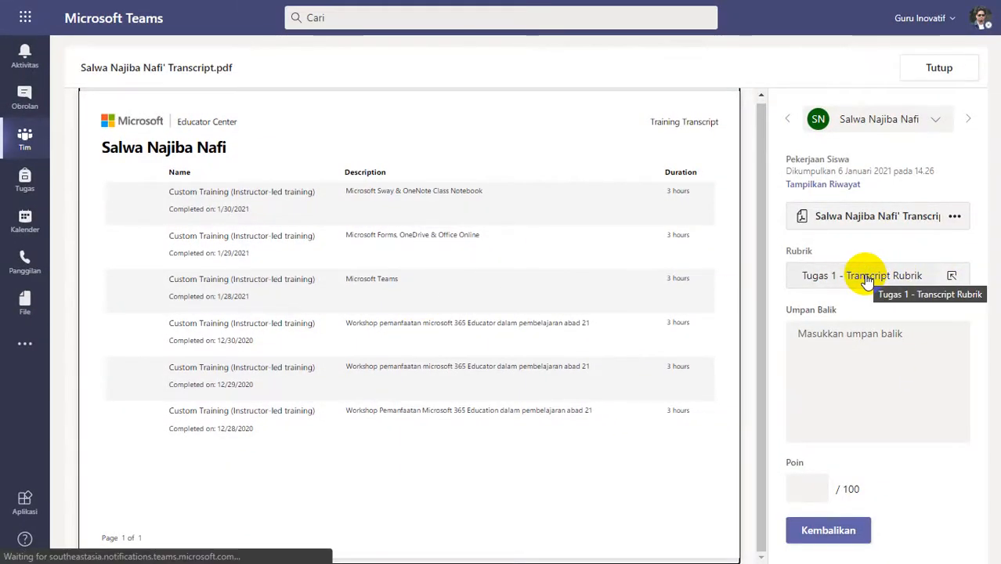
{"action": "left_click", "coordinate": [858, 434]}
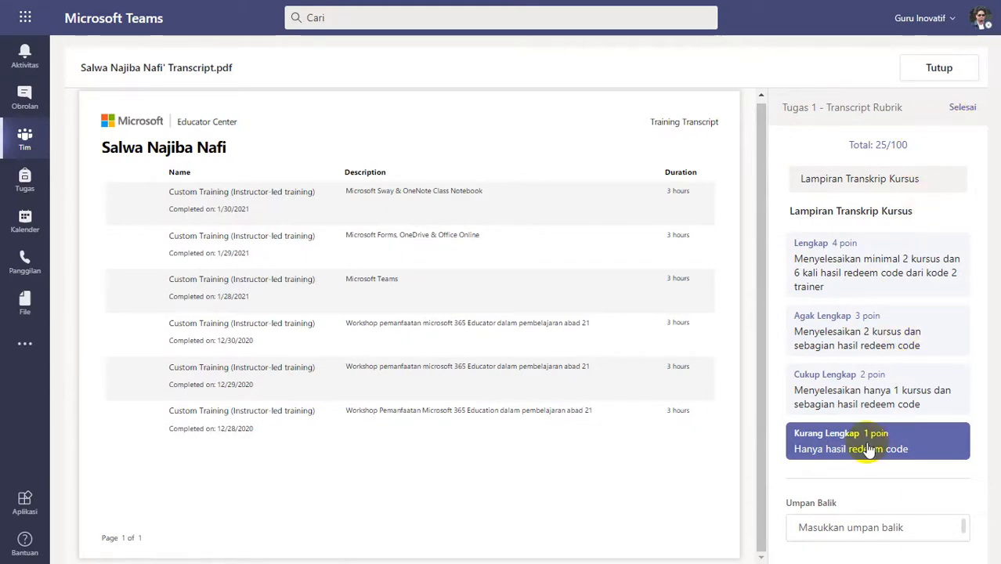
{"action": "left_click", "coordinate": [854, 358]}
{"action": "type", "text": "Silakan diperbaiki, lihat feedback kekurangannya pada video patroli - feedback"}
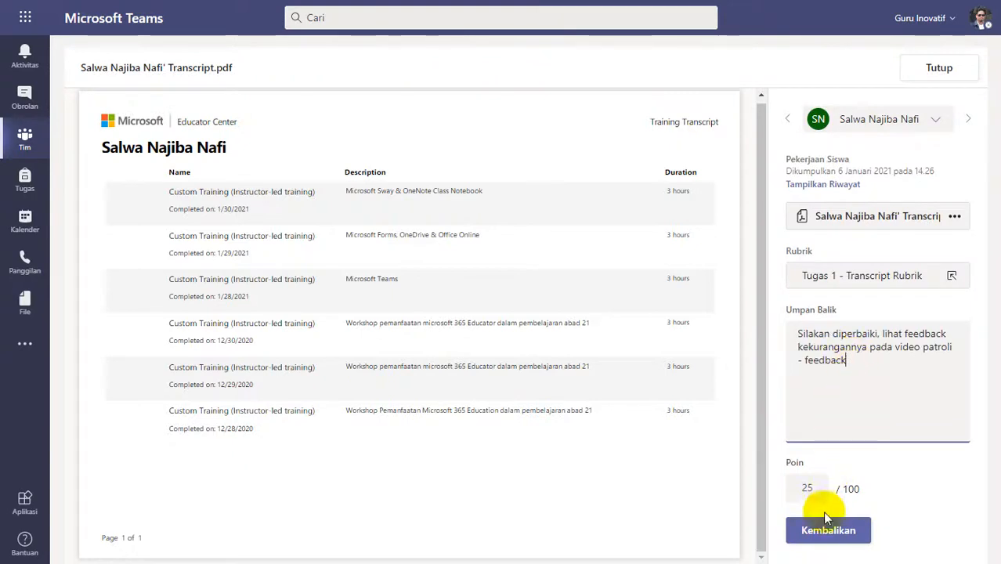
{"action": "left_click", "coordinate": [819, 531]}
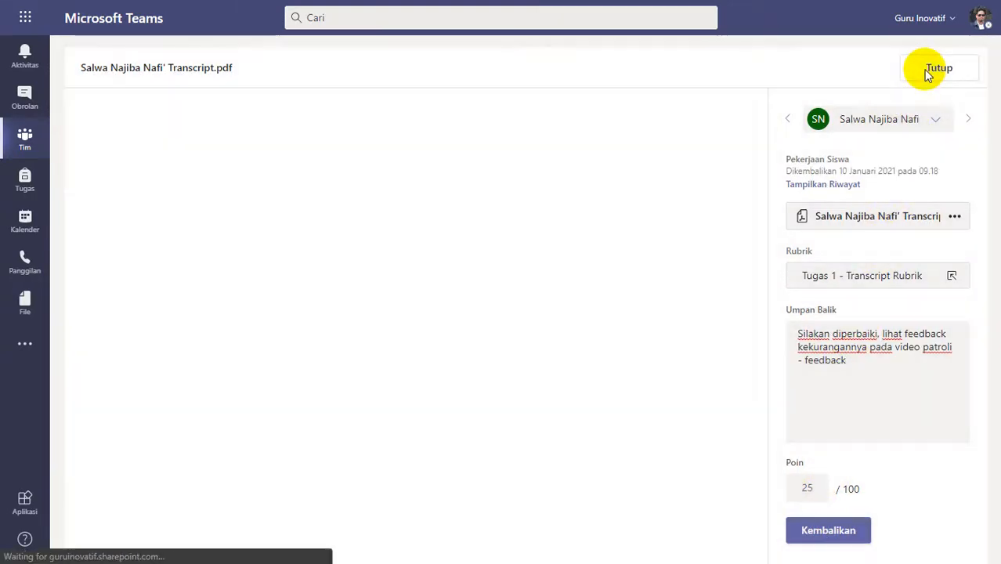
{"action": "left_click", "coordinate": [925, 69]}
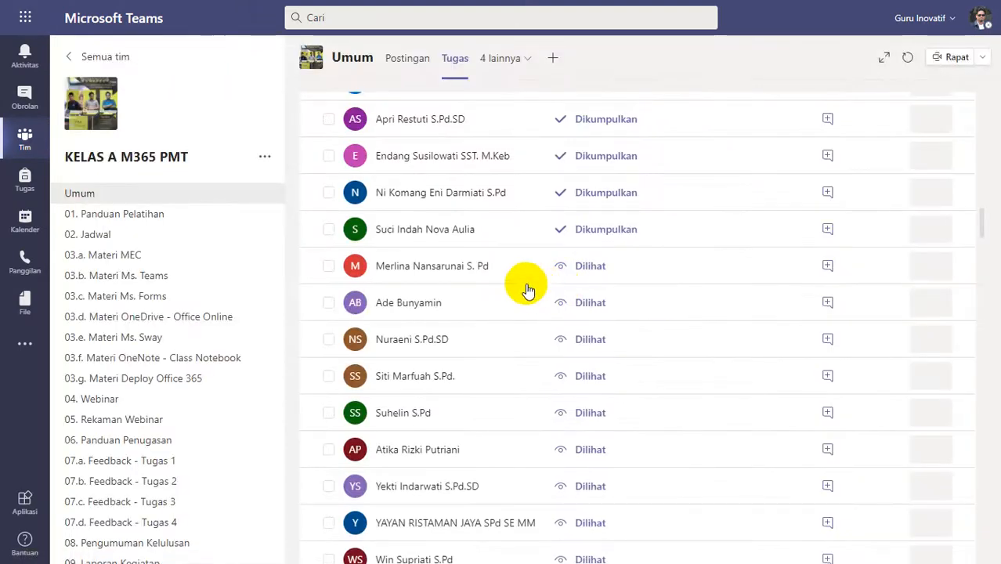
Open the transcript submitted at 14.29, rate it Kurang Lengkap (1 poin), and return it with the feedback "Silakan diperbaiki, lihat feedback kekurangannya pada video patroli - feedback".
{"action": "scroll", "coordinate": [510, 380], "scroll_direction": "up", "scroll_amount": 2}
{"action": "left_click", "coordinate": [511, 381]}
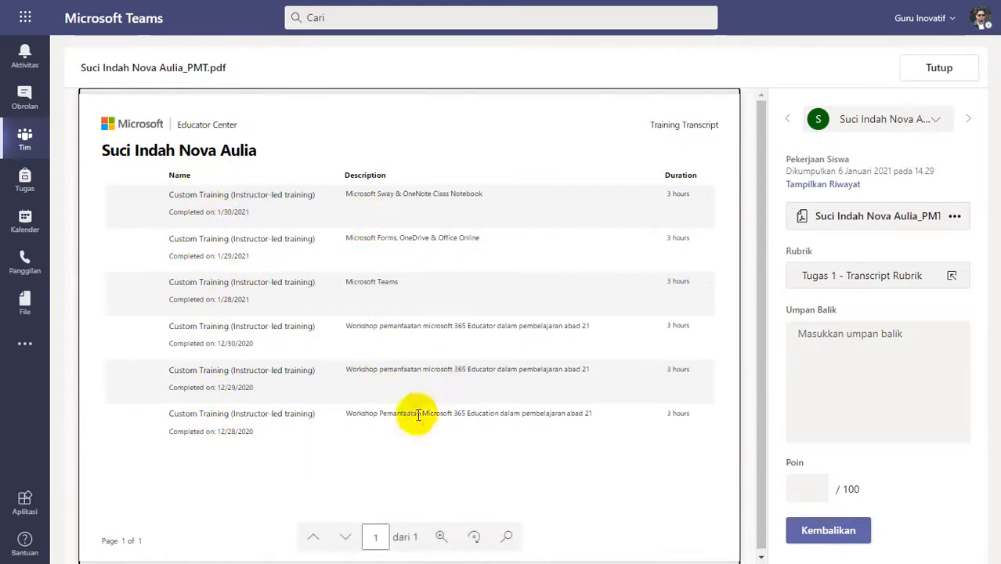
{"action": "left_click", "coordinate": [866, 280]}
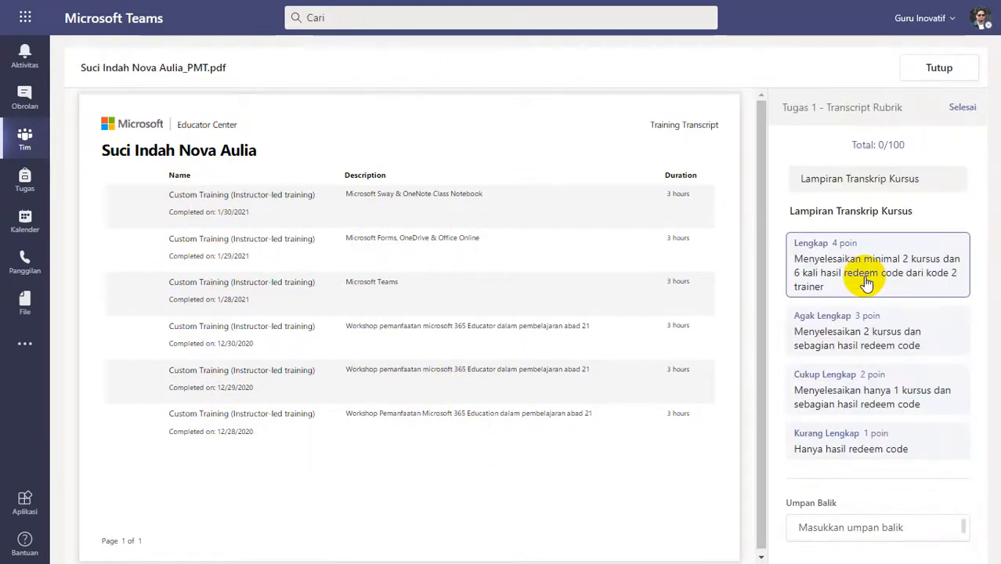
{"action": "left_click", "coordinate": [858, 441]}
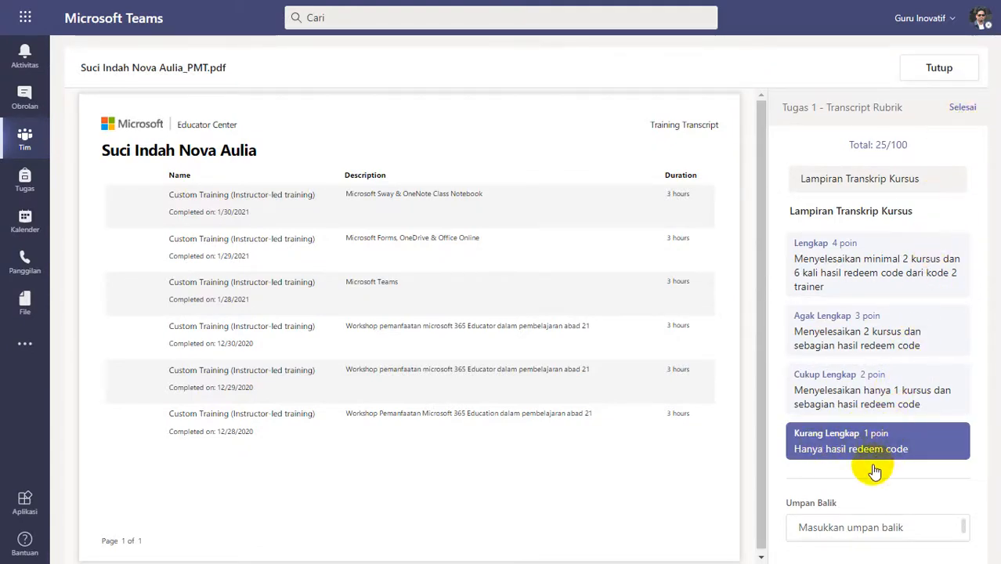
{"action": "left_click", "coordinate": [850, 385]}
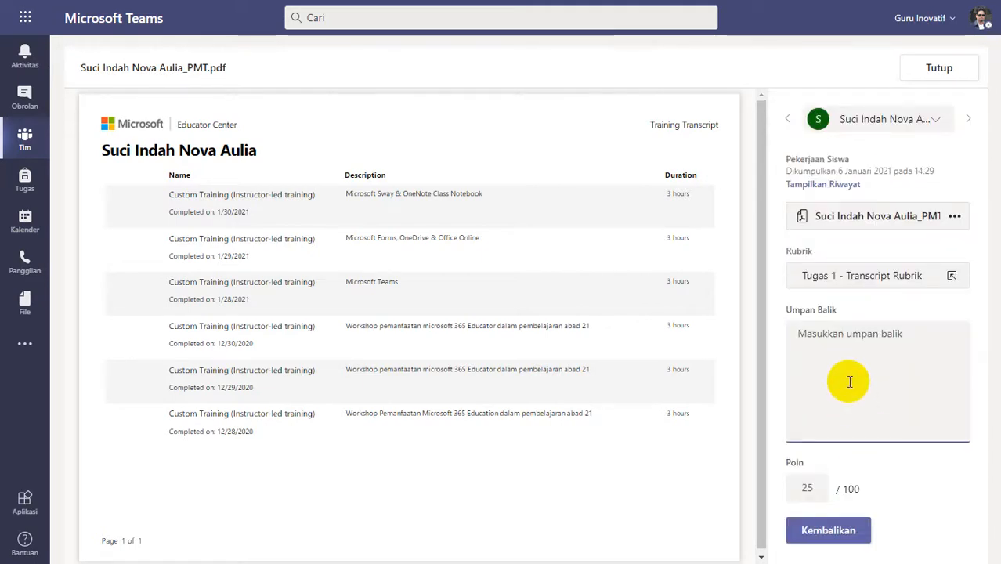
{"action": "type", "text": "Silakan diperbaiki, lihat feedback kekurangannya pada video patroli - feedback"}
{"action": "left_click", "coordinate": [826, 530]}
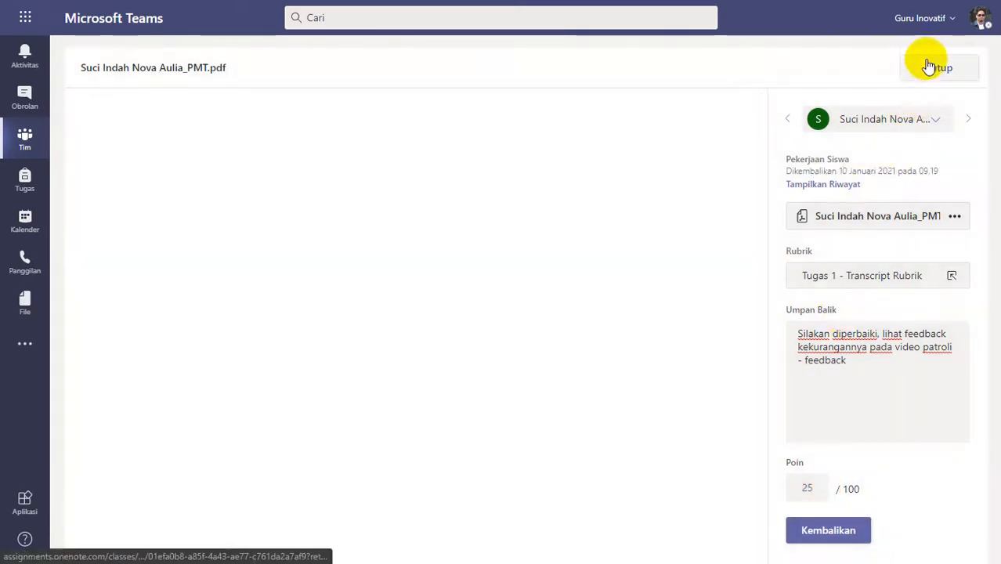
{"action": "left_click", "coordinate": [936, 68]}
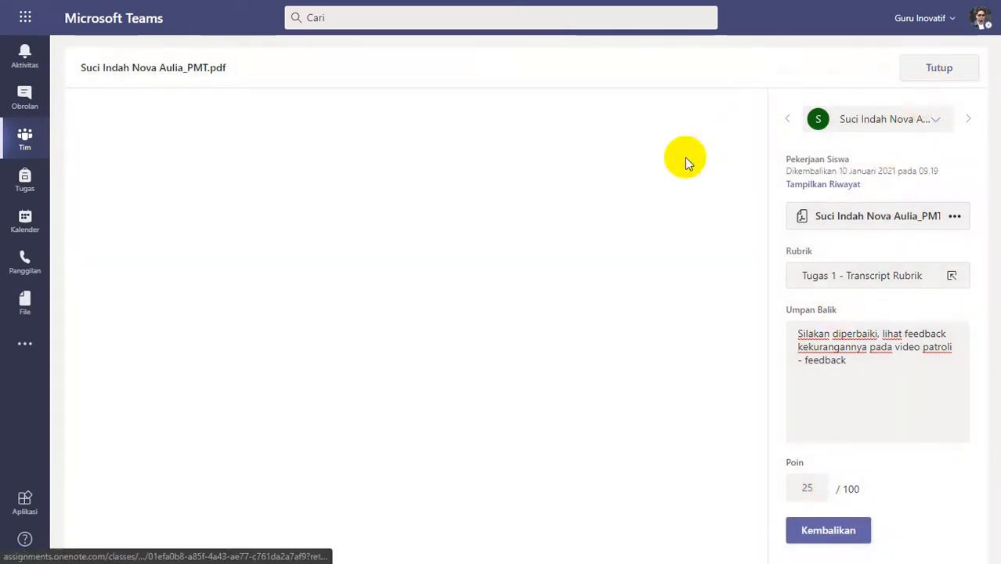
Open transcript.pdf submitted at 14.56 and examine both pages for completed courses and instructor-led trainings.
{"action": "scroll", "coordinate": [462, 380], "scroll_direction": "up", "scroll_amount": 3}
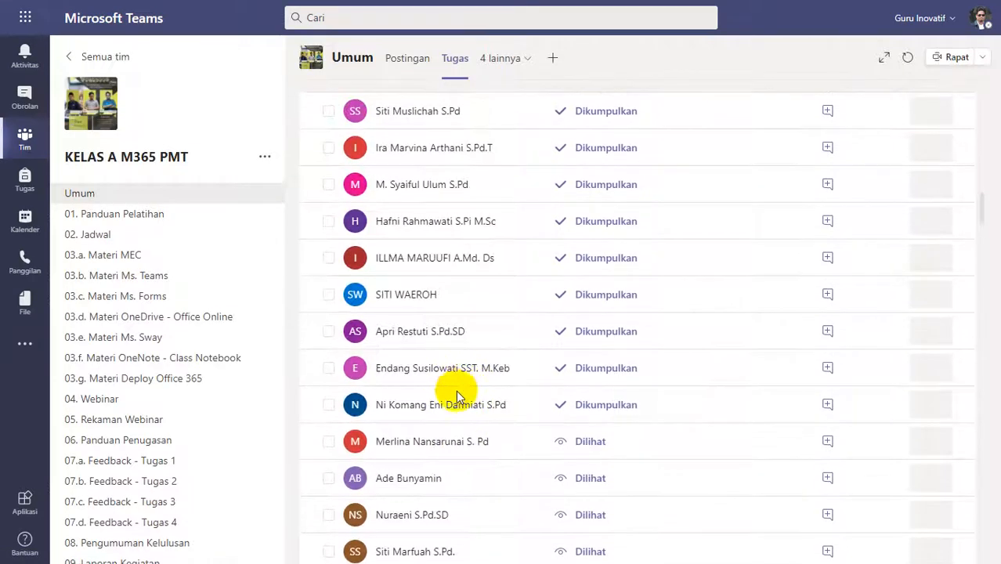
{"action": "left_click", "coordinate": [498, 393]}
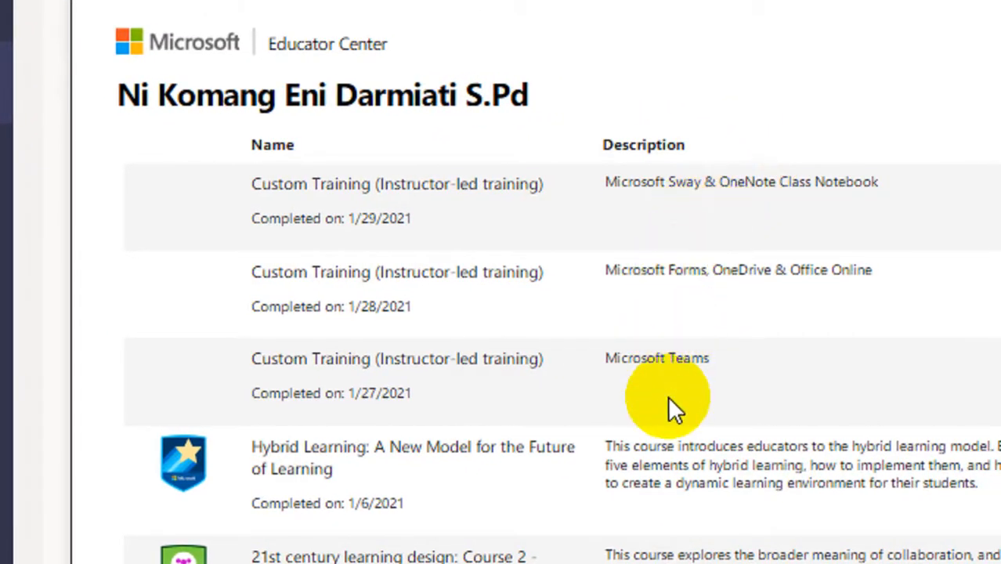
{"action": "scroll", "coordinate": [671, 406], "scroll_direction": "down", "scroll_amount": 5}
{"action": "scroll", "coordinate": [670, 401], "scroll_direction": "down", "scroll_amount": 5}
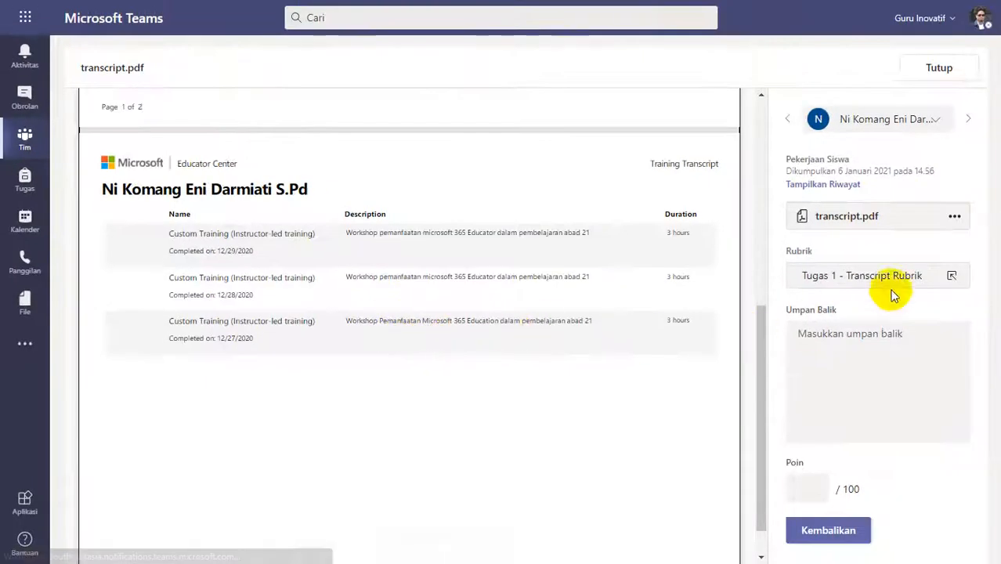
Rate transcript.pdf Lengkap (4 poin) in the rubric, add the feedback "Good Job", return it and close the submission.
{"action": "left_click", "coordinate": [893, 279]}
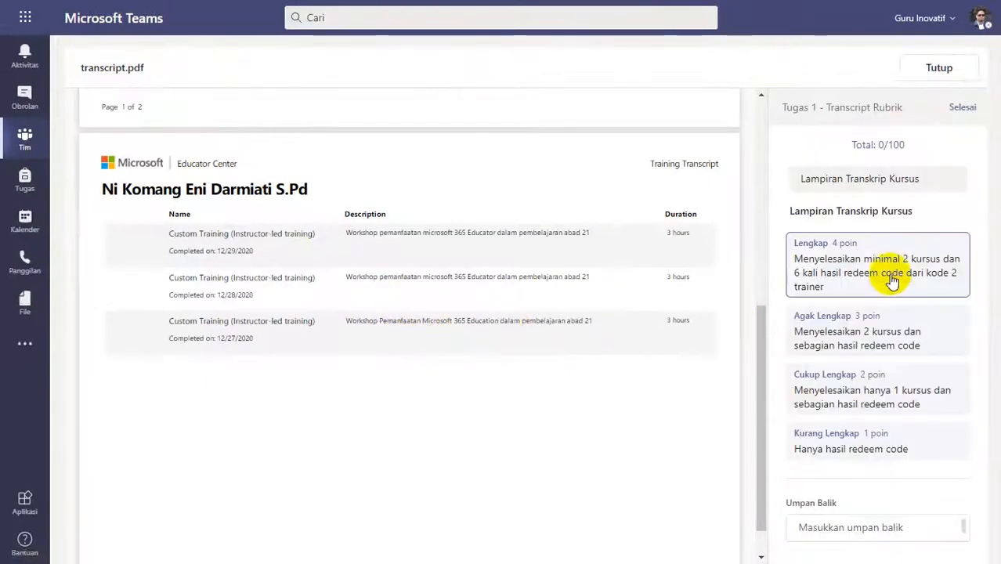
{"action": "left_click", "coordinate": [893, 263]}
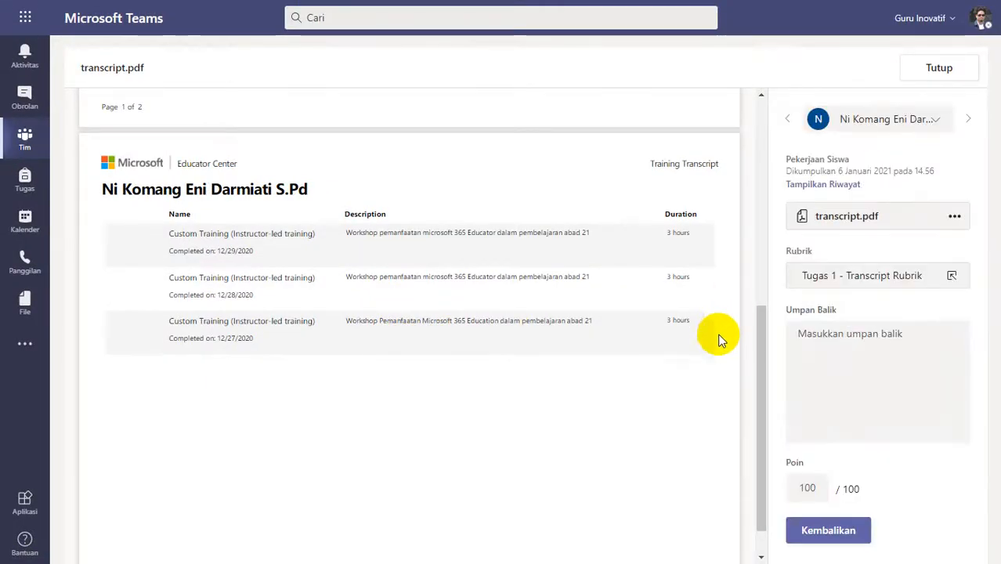
{"action": "left_click", "coordinate": [828, 338]}
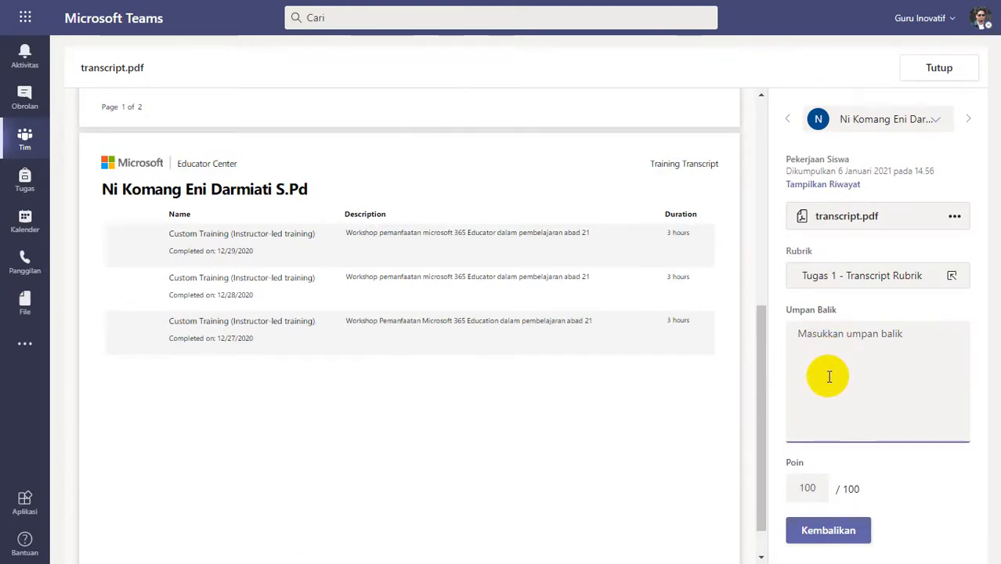
{"action": "type", "text": "Good Job"}
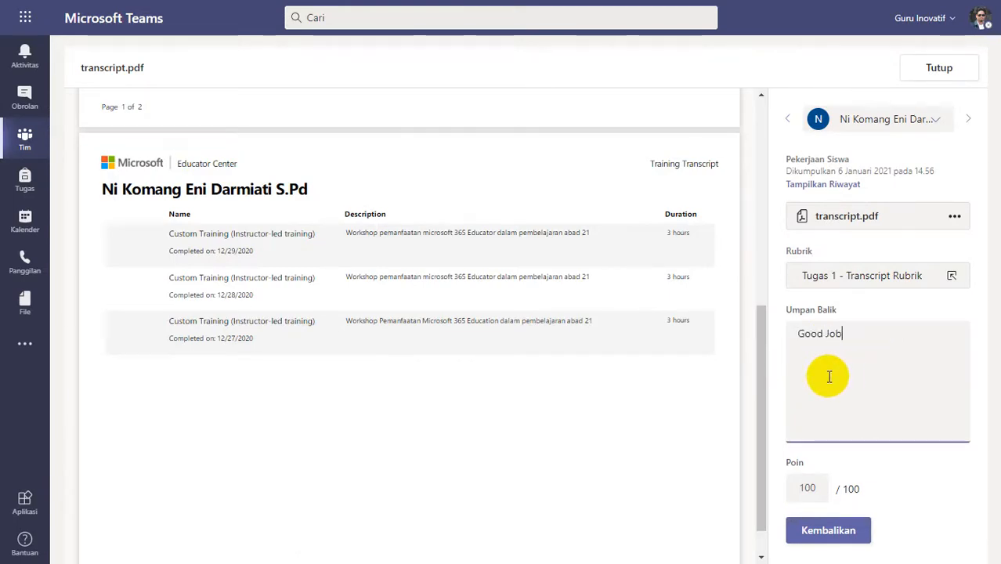
{"action": "left_click", "coordinate": [806, 534]}
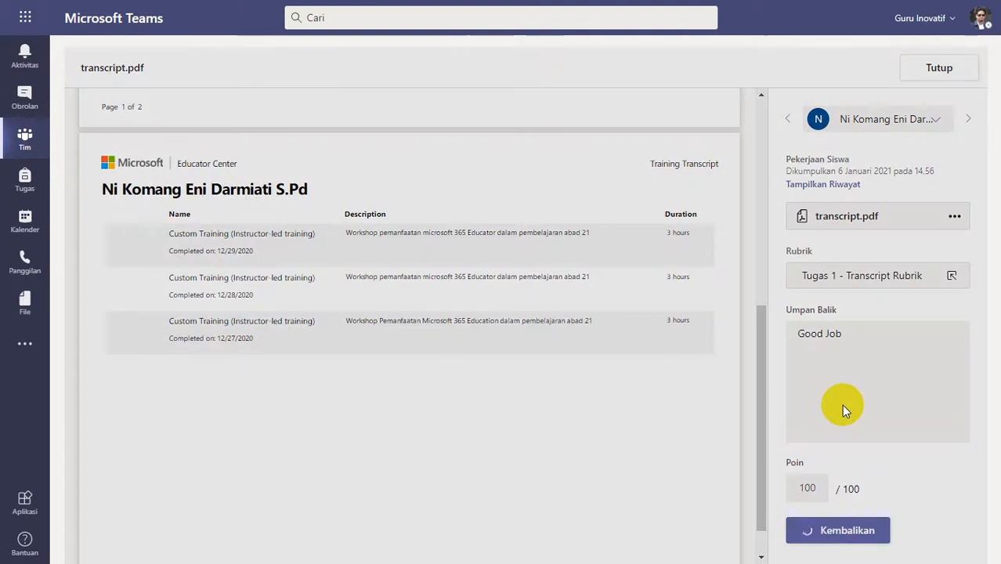
{"action": "left_click", "coordinate": [927, 67]}
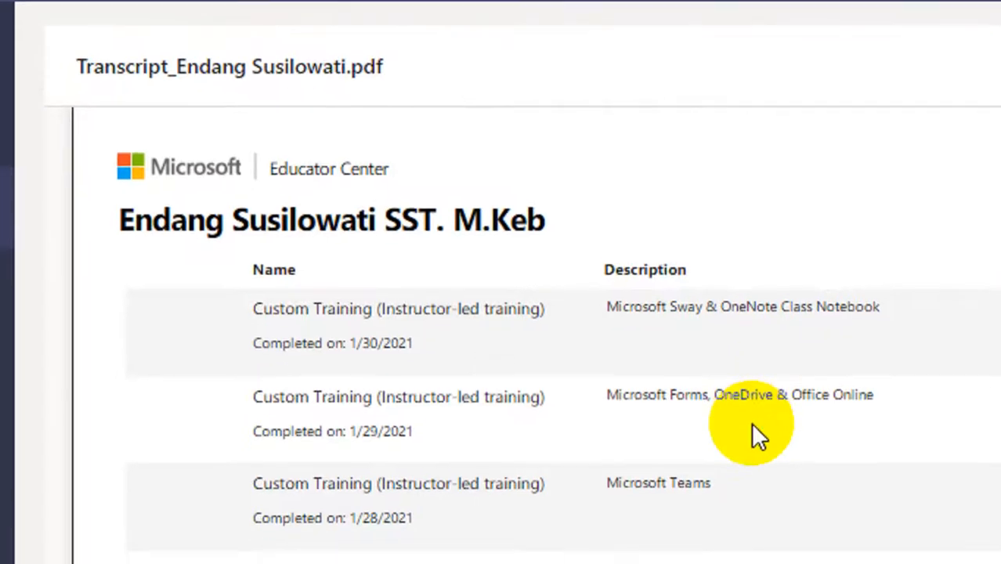
Examine both pages of the transcript submitted at 19.03 for completed courses and instructor-led training entries.
{"action": "scroll", "coordinate": [750, 423], "scroll_direction": "down", "scroll_amount": 10}
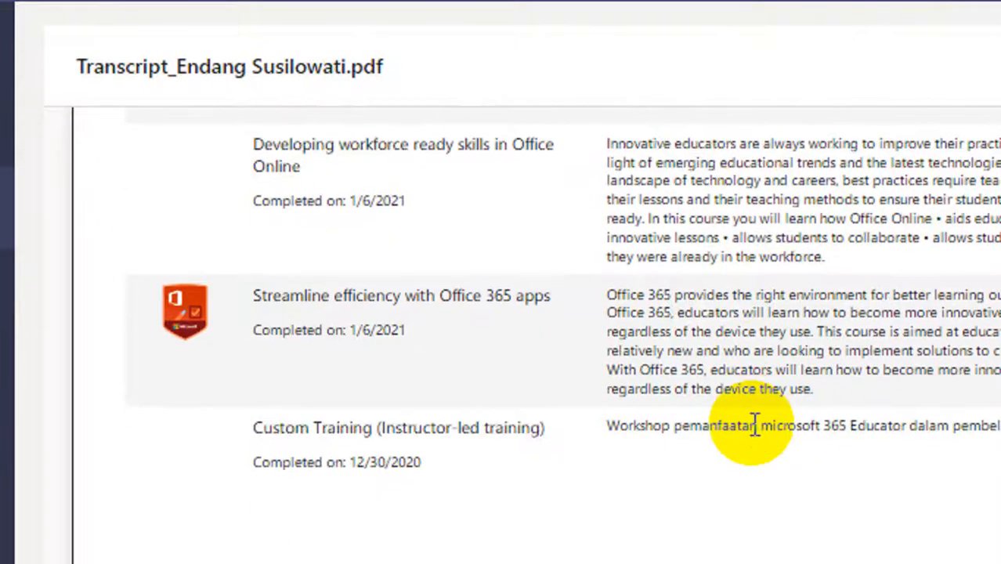
{"action": "scroll", "coordinate": [752, 426], "scroll_direction": "up", "scroll_amount": 3}
{"action": "scroll", "coordinate": [752, 427], "scroll_direction": "down", "scroll_amount": 3}
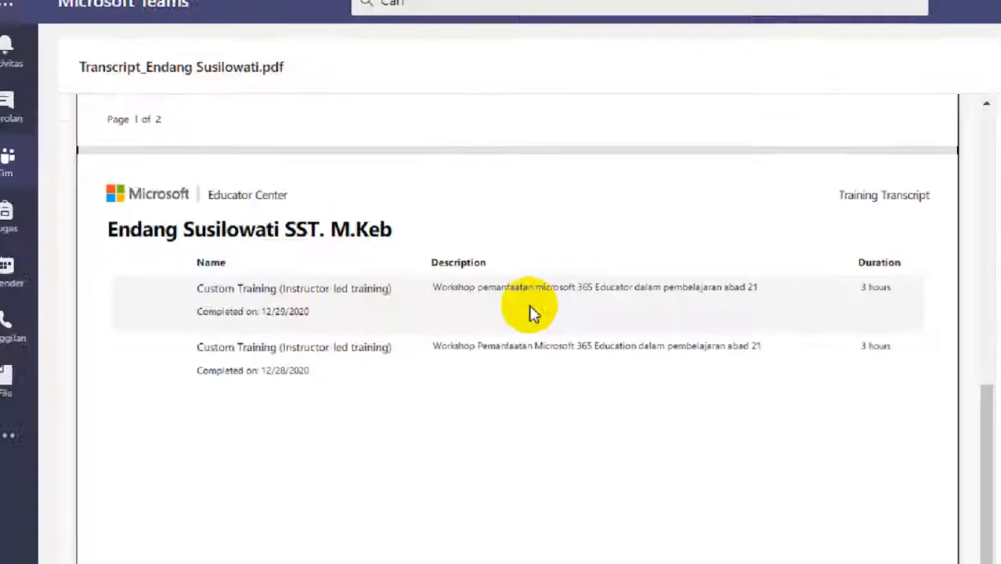
{"action": "scroll", "coordinate": [750, 424], "scroll_direction": "up", "scroll_amount": 3}
{"action": "scroll", "coordinate": [417, 246], "scroll_direction": "up", "scroll_amount": 3}
Rate the 19.03 transcript Lengkap (4 poin) in the rubric, add the feedback "Good job", return it and close the submission.
{"action": "left_click", "coordinate": [830, 275]}
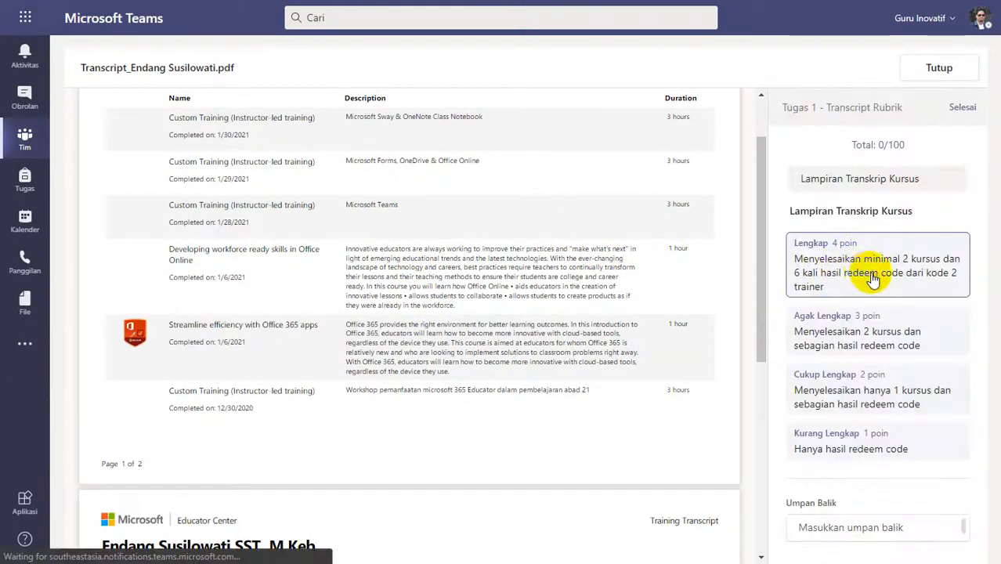
{"action": "left_click", "coordinate": [854, 264]}
{"action": "left_click", "coordinate": [962, 107]}
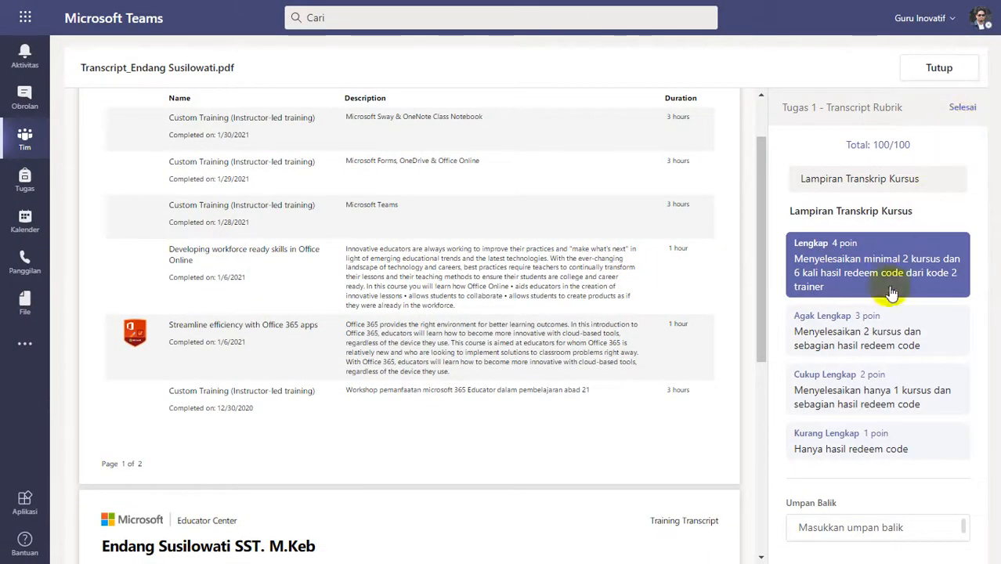
{"action": "left_click", "coordinate": [876, 365]}
{"action": "type", "text": "Good job"}
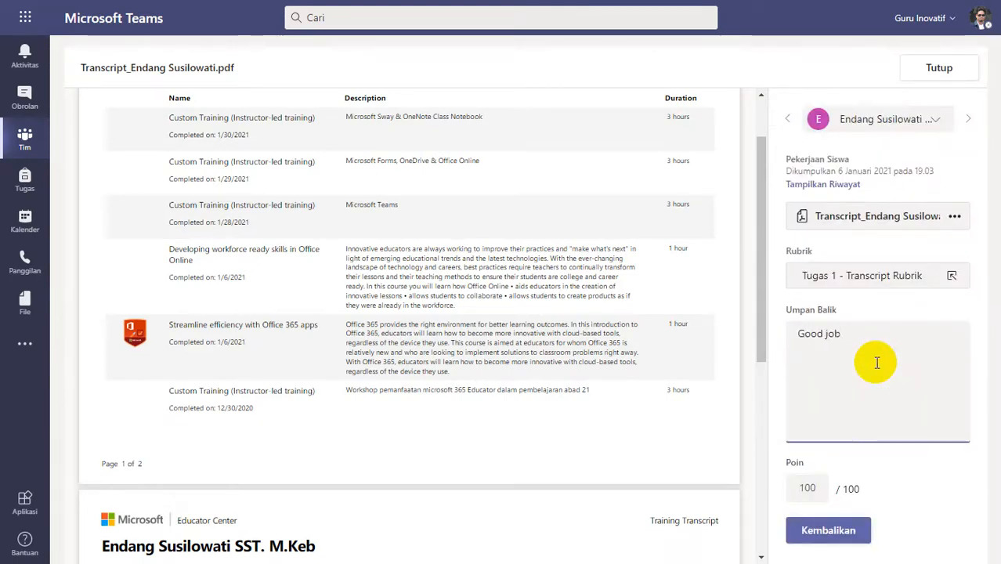
{"action": "left_click", "coordinate": [838, 531]}
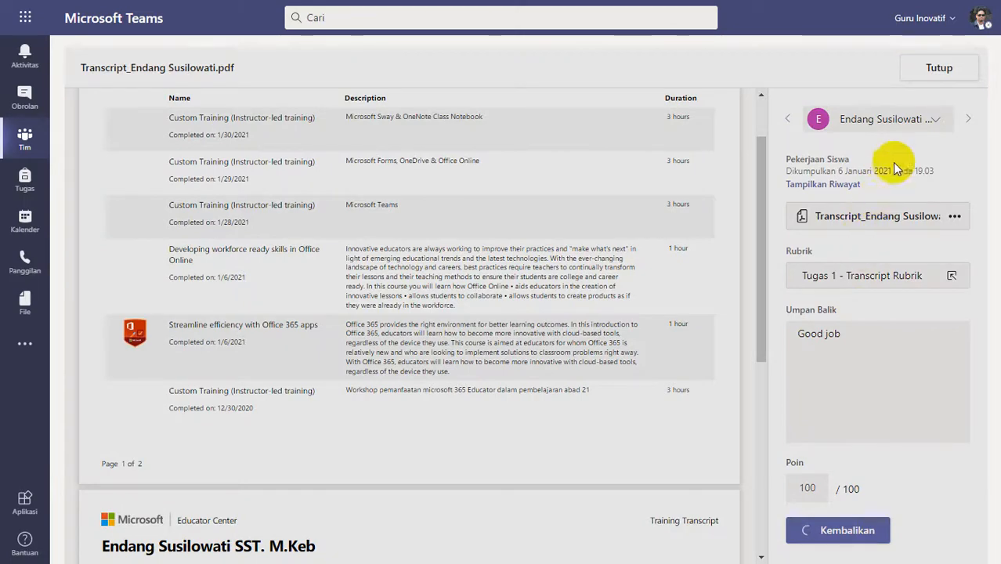
{"action": "left_click", "coordinate": [929, 70]}
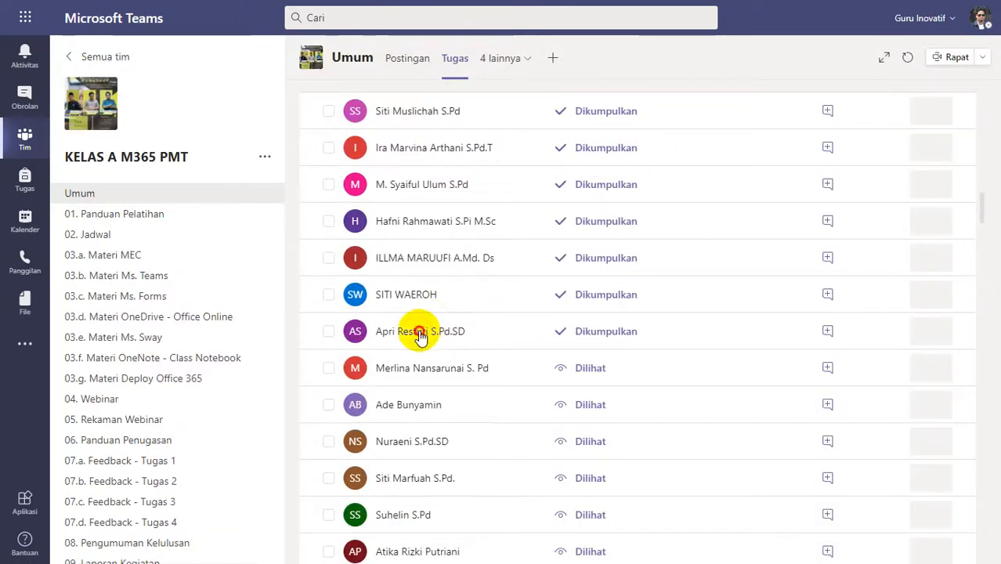
Open the submission sent at 09.44 and examine its attached Modul - Mengenal Microsoft Forms.pdf for transcript content.
{"action": "left_click", "coordinate": [456, 307]}
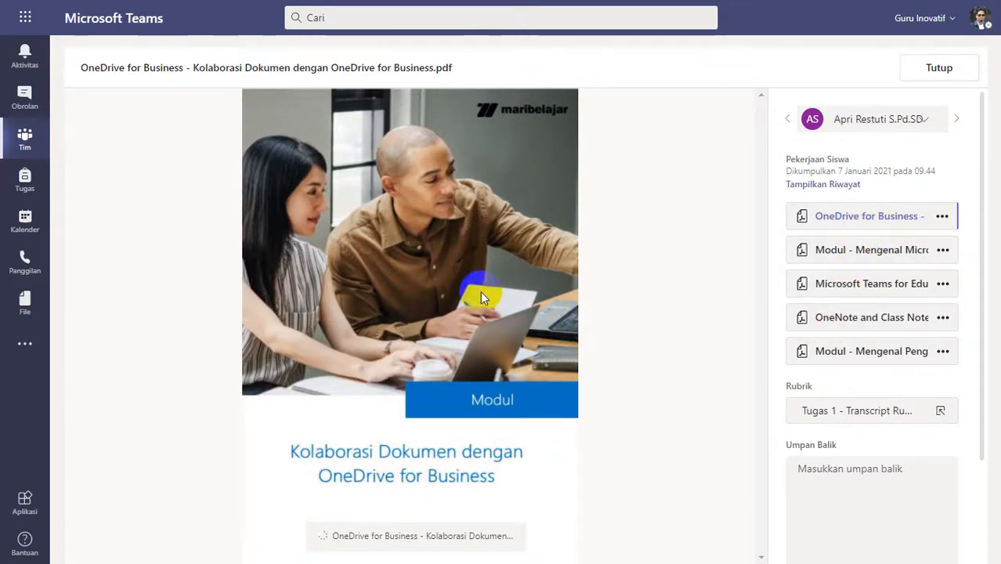
{"action": "left_click", "coordinate": [883, 251]}
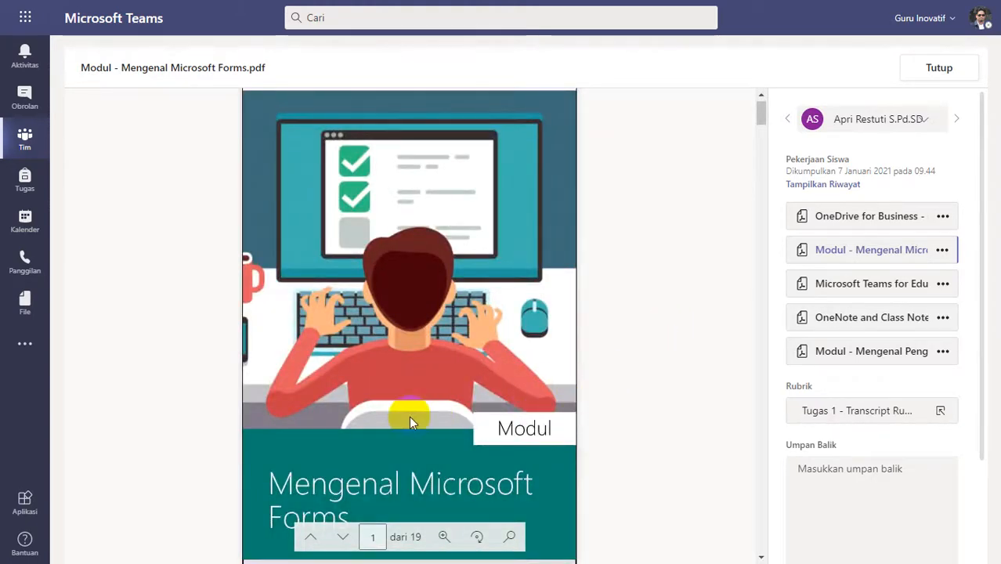
{"action": "scroll", "coordinate": [392, 415], "scroll_direction": "down", "scroll_amount": 3}
{"action": "scroll", "coordinate": [394, 416], "scroll_direction": "down", "scroll_amount": 1}
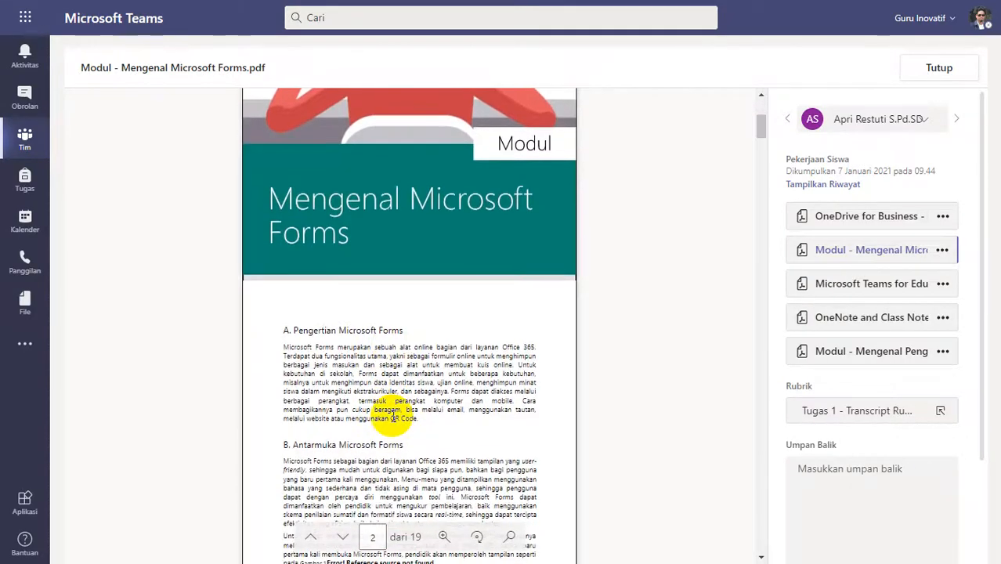
{"action": "scroll", "coordinate": [393, 416], "scroll_direction": "down", "scroll_amount": 15}
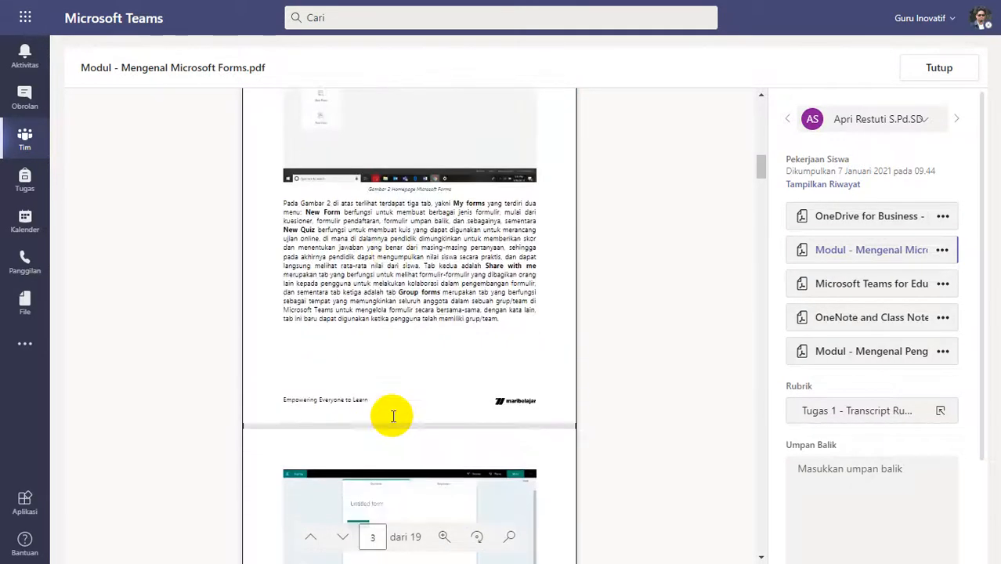
{"action": "scroll", "coordinate": [393, 417], "scroll_direction": "down", "scroll_amount": 20}
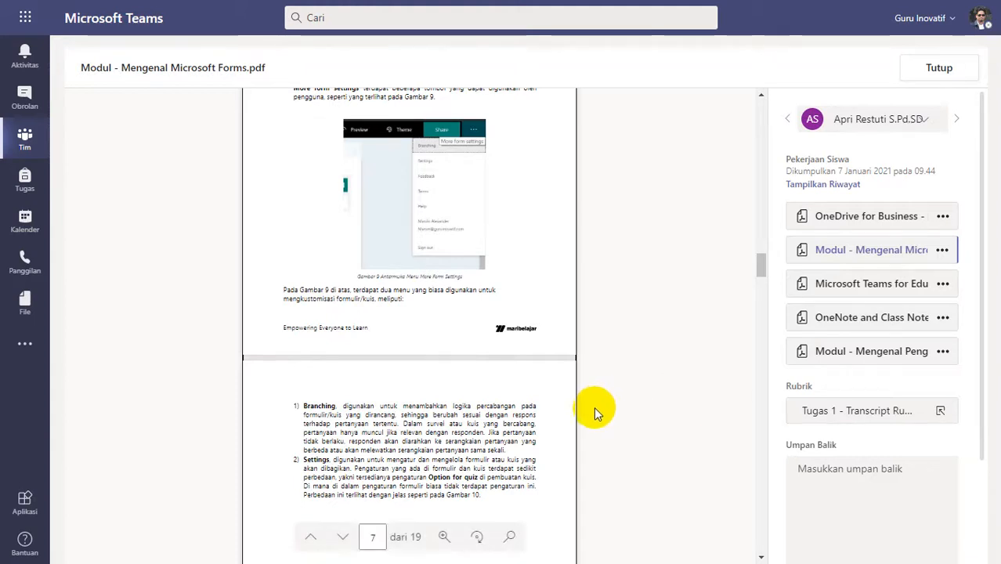
{"action": "scroll", "coordinate": [592, 413], "scroll_direction": "up", "scroll_amount": 5}
{"action": "scroll", "coordinate": [593, 410], "scroll_direction": "up", "scroll_amount": 15}
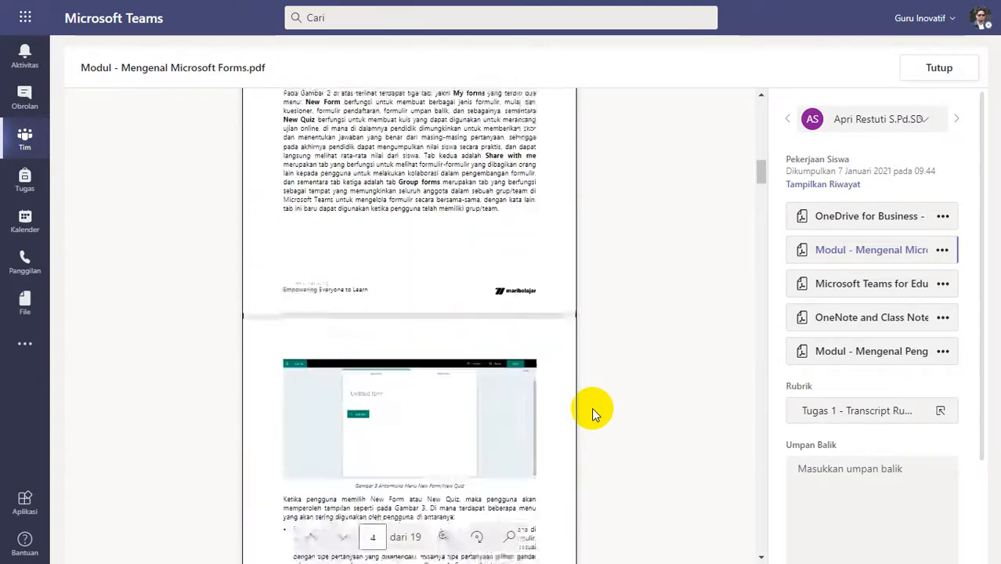
{"action": "scroll", "coordinate": [591, 407], "scroll_direction": "up", "scroll_amount": 10}
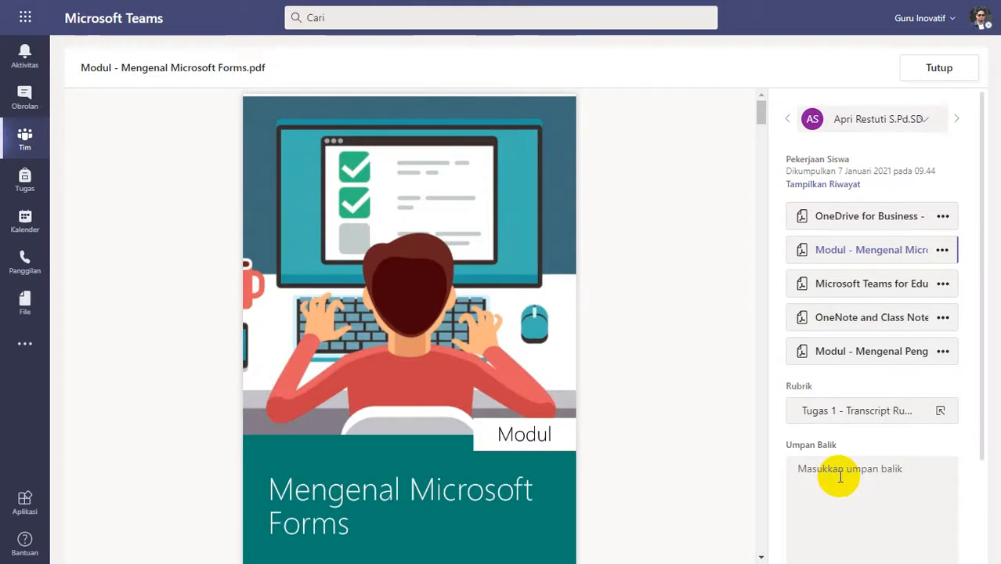
Add the feedback "Silakan diperbaiki, lihat feedback kekurangannya pada video patroli - feedback", set 0 points, return the 09.44 submission and close it.
{"action": "type", "text": "Silakan diperbaiki, lihat feedback kekurangannya pada video patroli - feedback"}
{"action": "scroll", "coordinate": [815, 477], "scroll_direction": "down", "scroll_amount": 2}
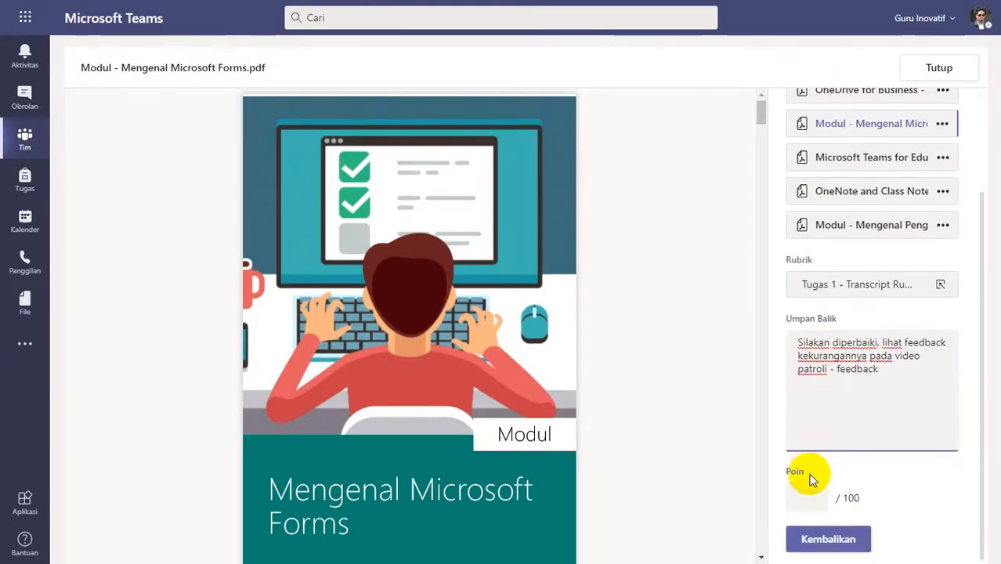
{"action": "left_click", "coordinate": [806, 492]}
{"action": "type", "text": "8"}
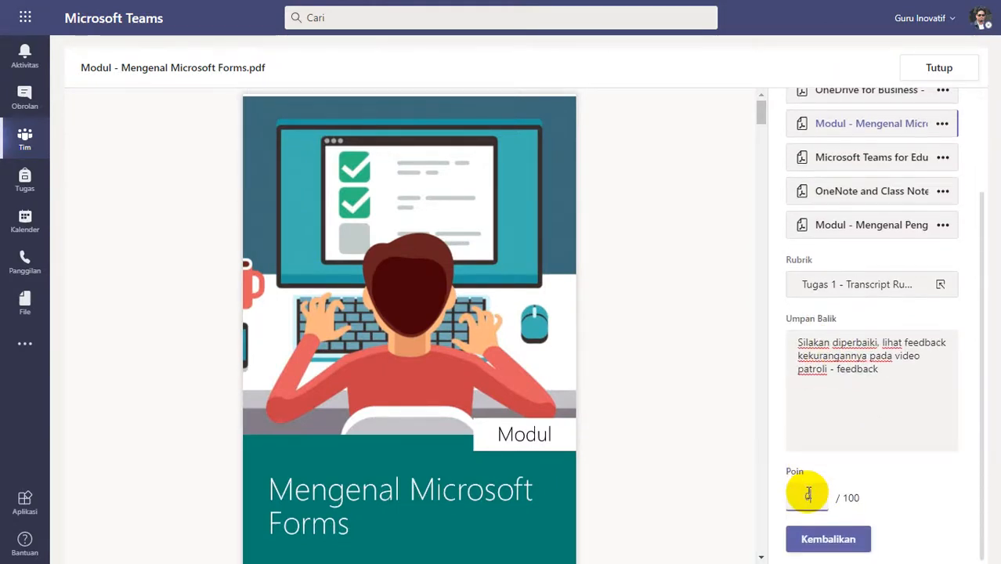
{"action": "scroll", "coordinate": [857, 211], "scroll_direction": "up", "scroll_amount": 2}
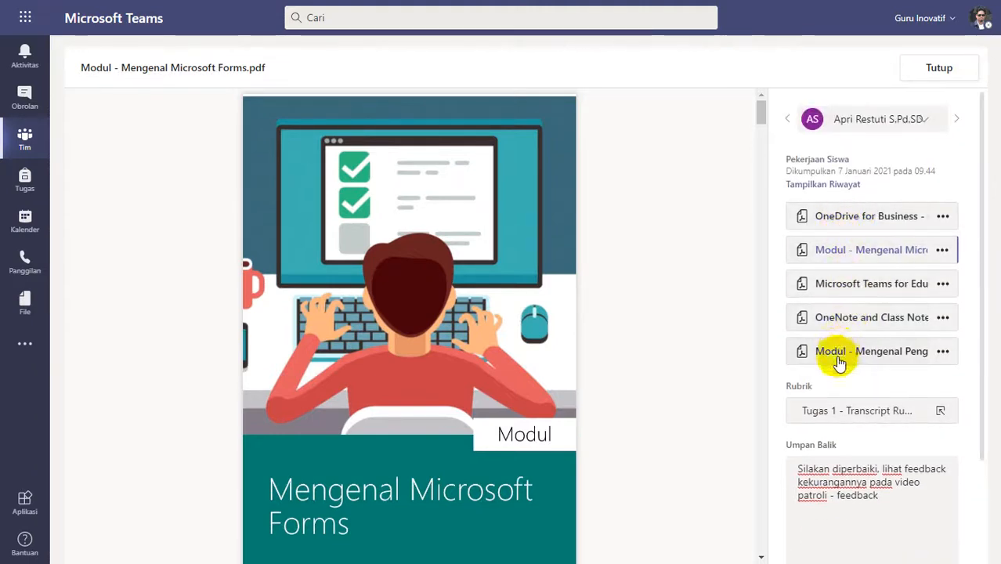
{"action": "scroll", "coordinate": [842, 302], "scroll_direction": "down", "scroll_amount": 3}
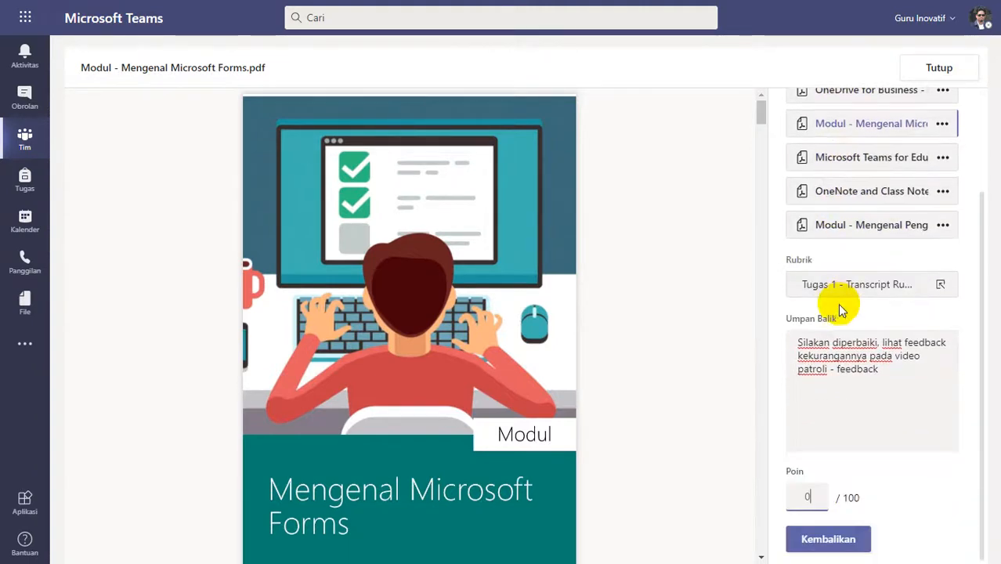
{"action": "left_click", "coordinate": [834, 540]}
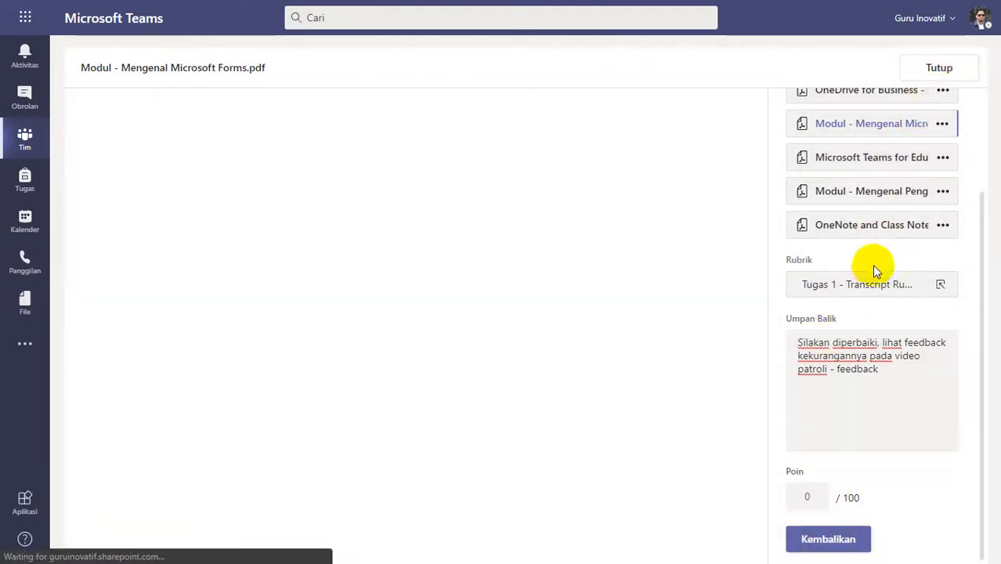
{"action": "scroll", "coordinate": [867, 268], "scroll_direction": "up", "scroll_amount": 3}
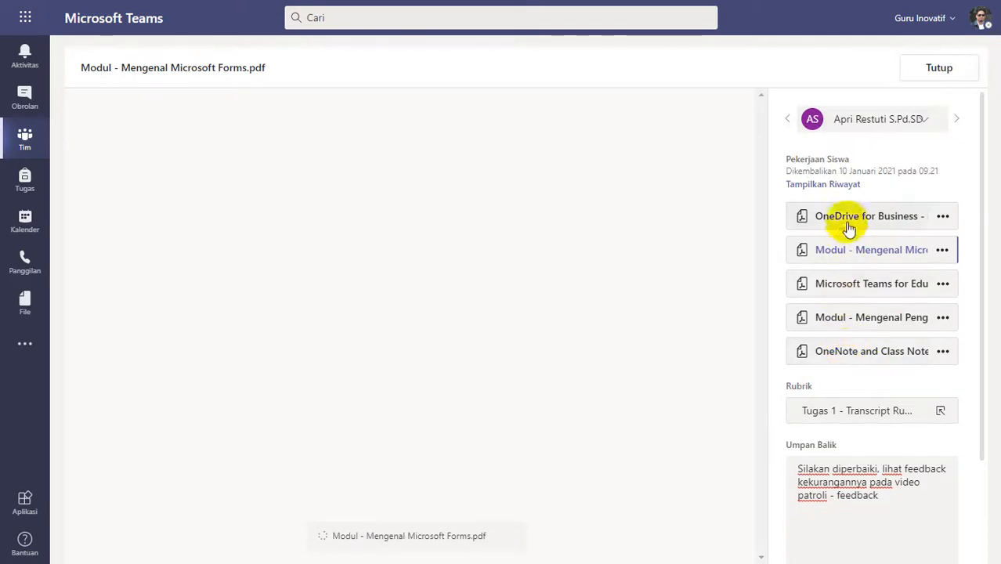
{"action": "left_click", "coordinate": [940, 69]}
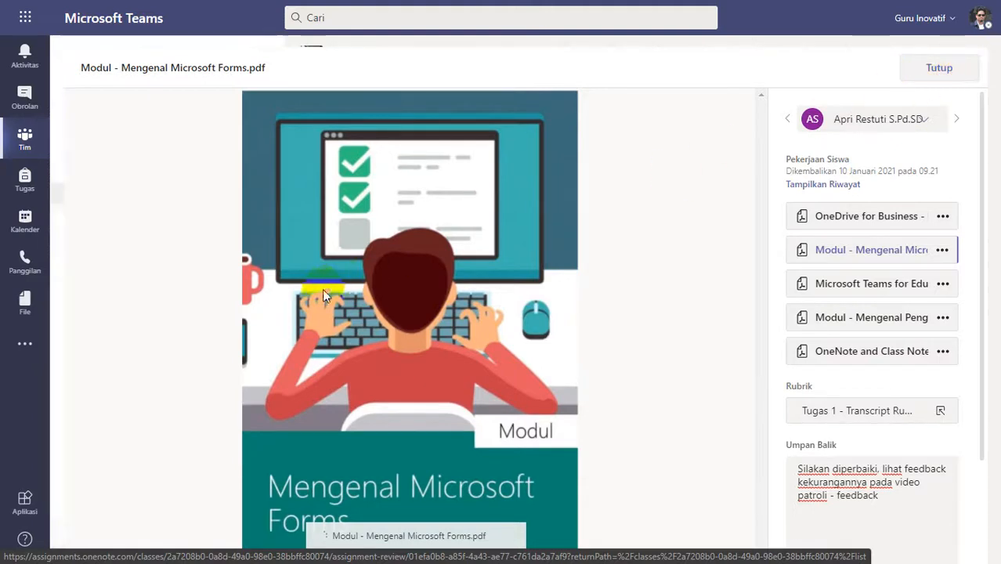
Open transkip.pdf submitted at 09.55, give it 0 points and the feedback "Silakan diperbaiki, lihat feedback kekurangannya pada video patroli - feedback", return and close it.
{"action": "scroll", "coordinate": [471, 422], "scroll_direction": "up", "scroll_amount": 1}
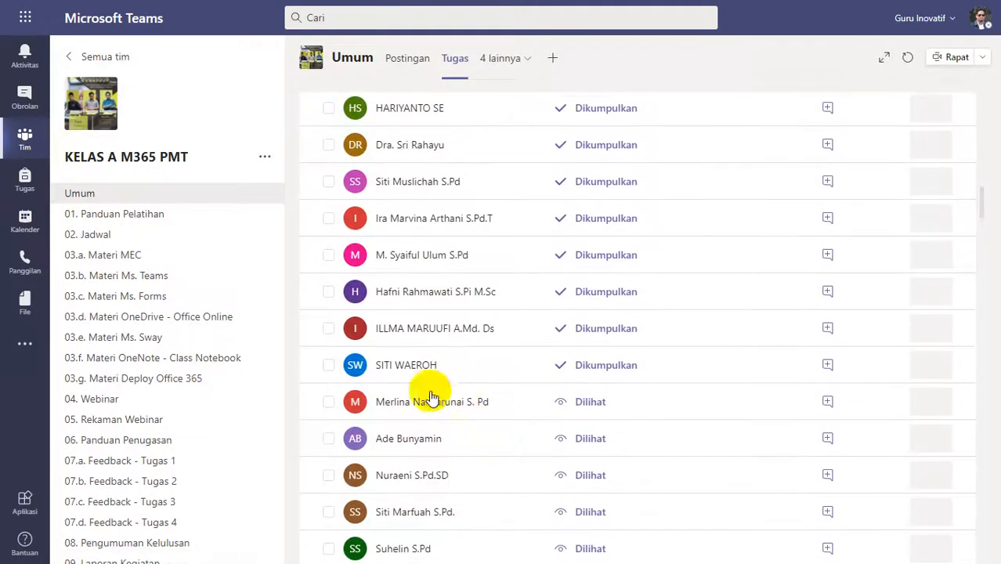
{"action": "left_click", "coordinate": [485, 366]}
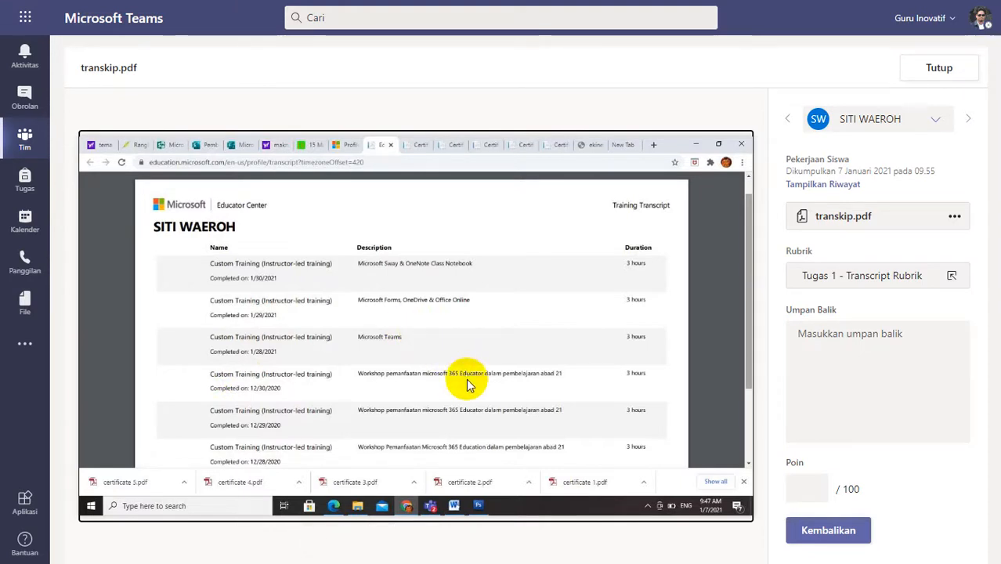
{"action": "left_click", "coordinate": [815, 339]}
{"action": "type", "text": "Silakan diperbaiki, lihat feedback kekurangannya pada video patroli - feedback"}
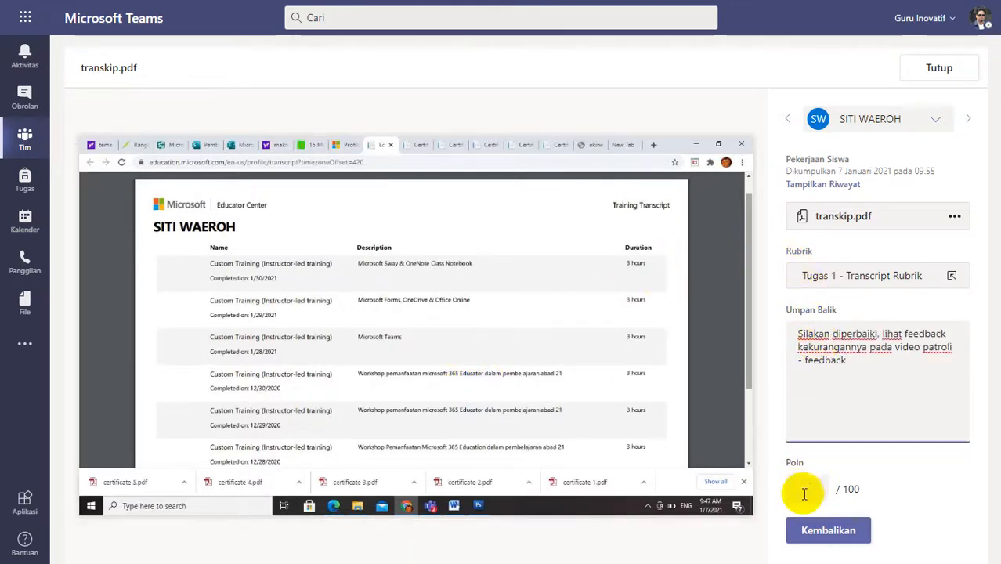
{"action": "left_click", "coordinate": [805, 490]}
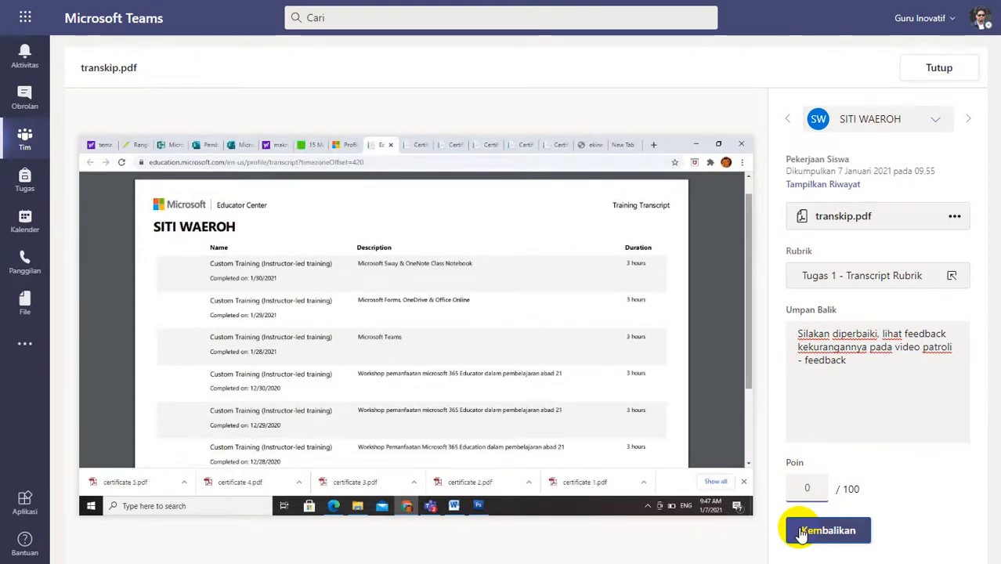
{"action": "left_click", "coordinate": [801, 531]}
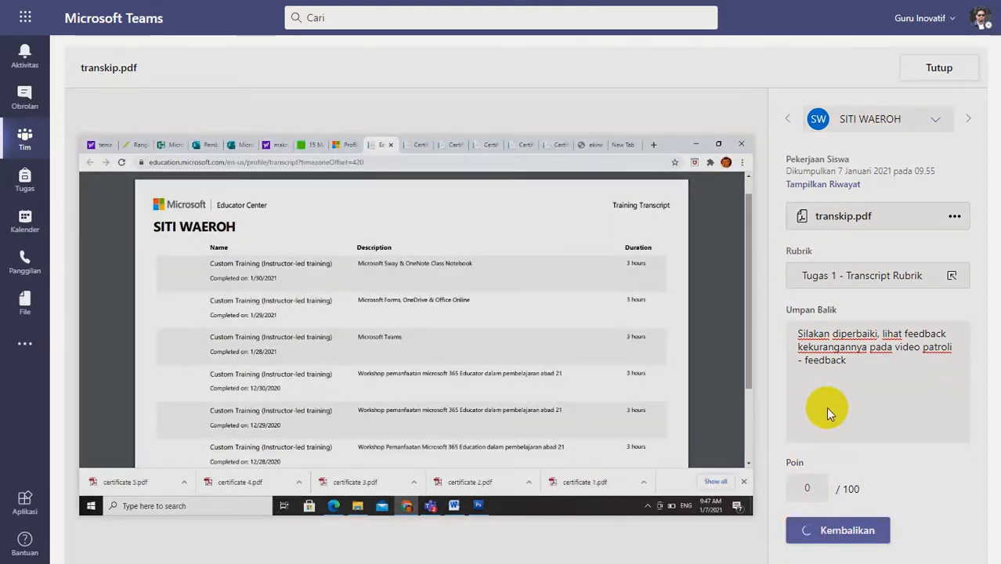
{"action": "left_click", "coordinate": [931, 69]}
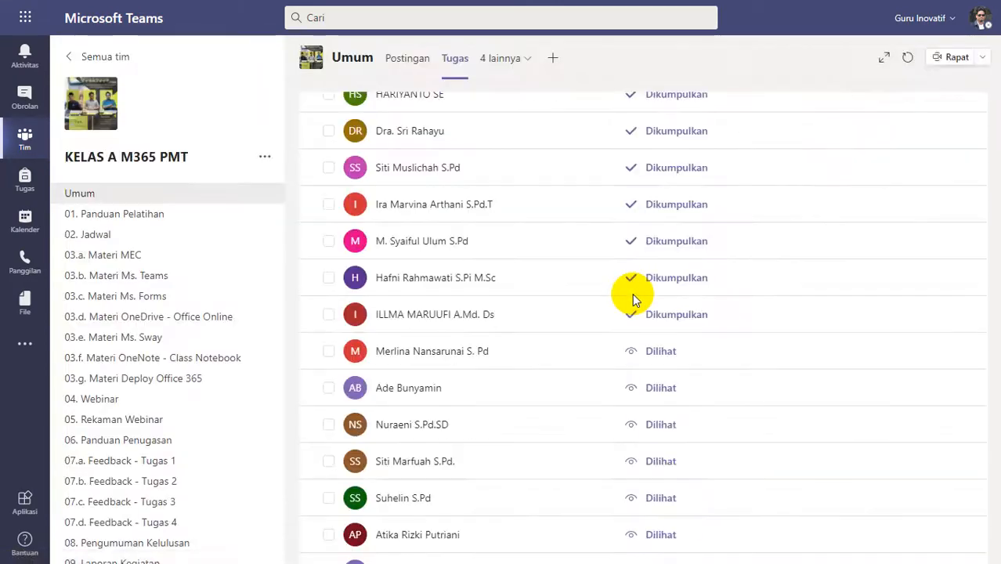
Open document.pdf submitted at 11.54 and examine its transcript for completed courses and instructor-led trainings.
{"action": "left_click", "coordinate": [500, 255]}
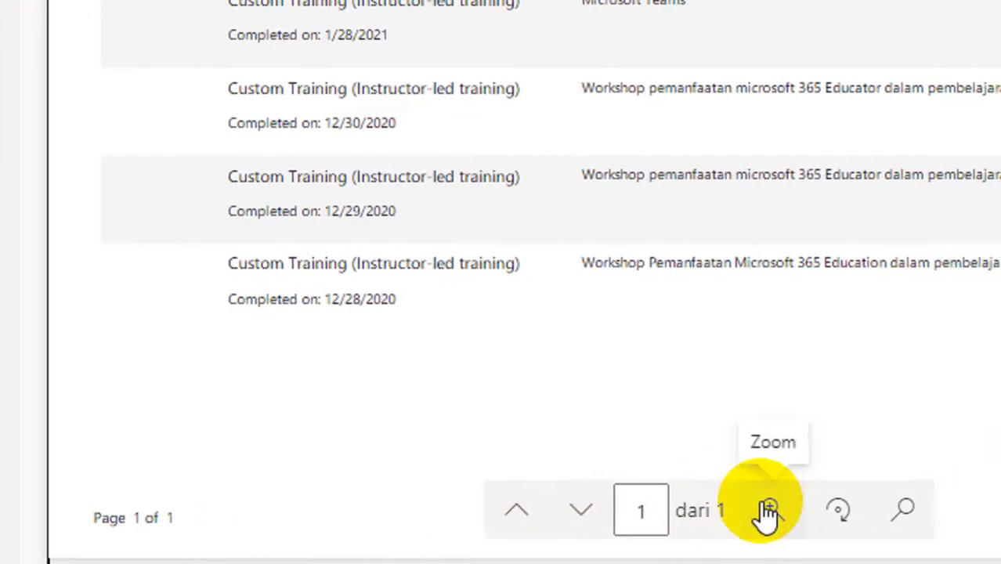
{"action": "scroll", "coordinate": [636, 149], "scroll_direction": "up", "scroll_amount": 3}
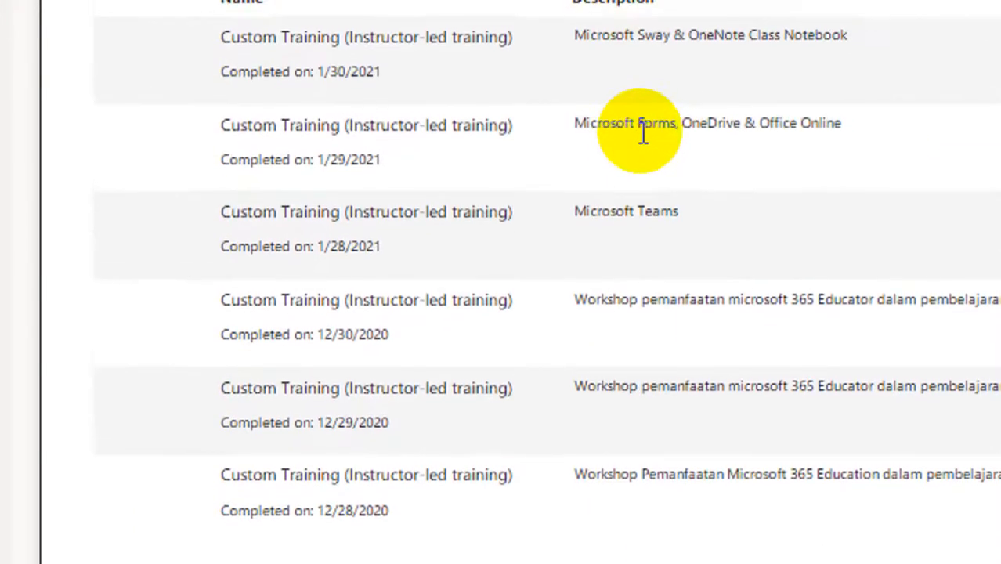
{"action": "scroll", "coordinate": [643, 135], "scroll_direction": "up", "scroll_amount": 1}
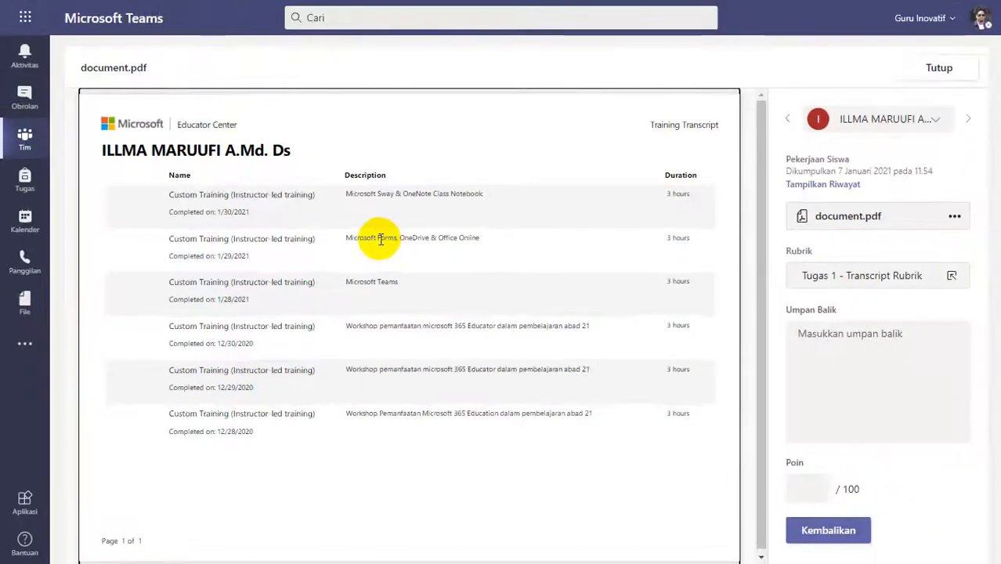
Rate document.pdf Kurang Lengkap (1 poin), add the feedback "Silakan diperbaiki, lihat feedback kekurangannya pada video patroli - feedback", return and close the submission.
{"action": "left_click", "coordinate": [838, 279]}
{"action": "left_click", "coordinate": [871, 447]}
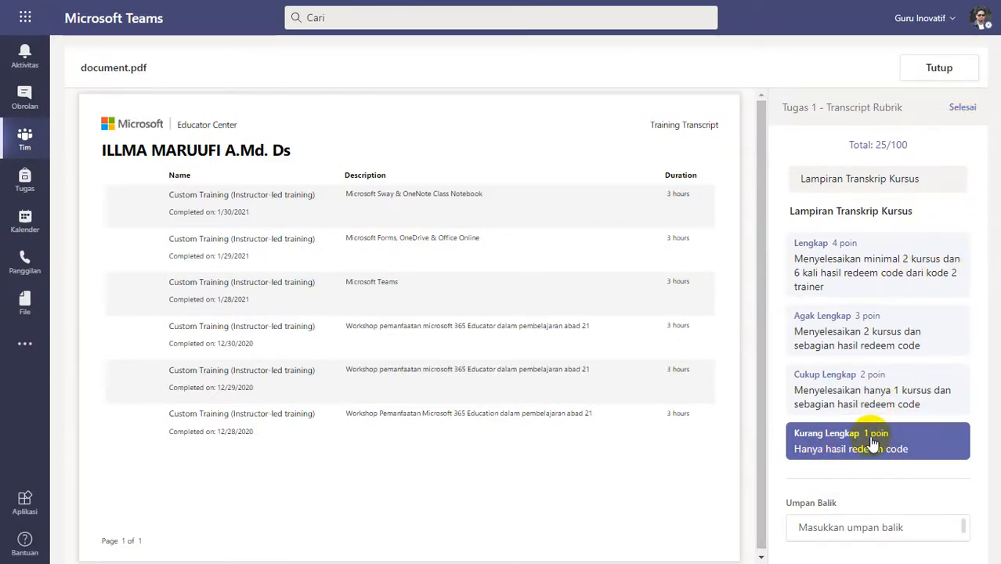
{"action": "left_click", "coordinate": [847, 364]}
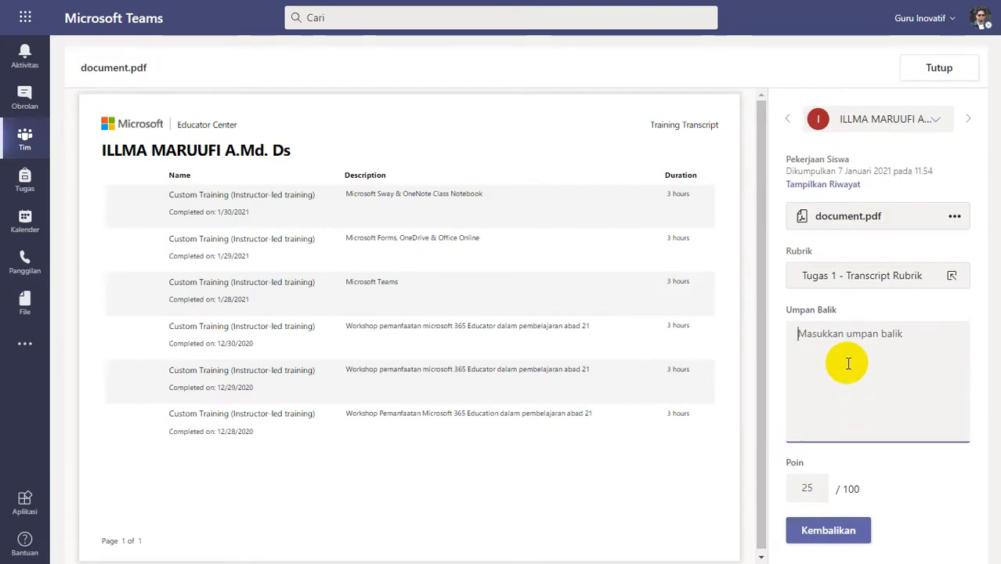
{"action": "type", "text": "Silakan diperbaiki, lihat feedback kekurangannya pada video patroli - feedback"}
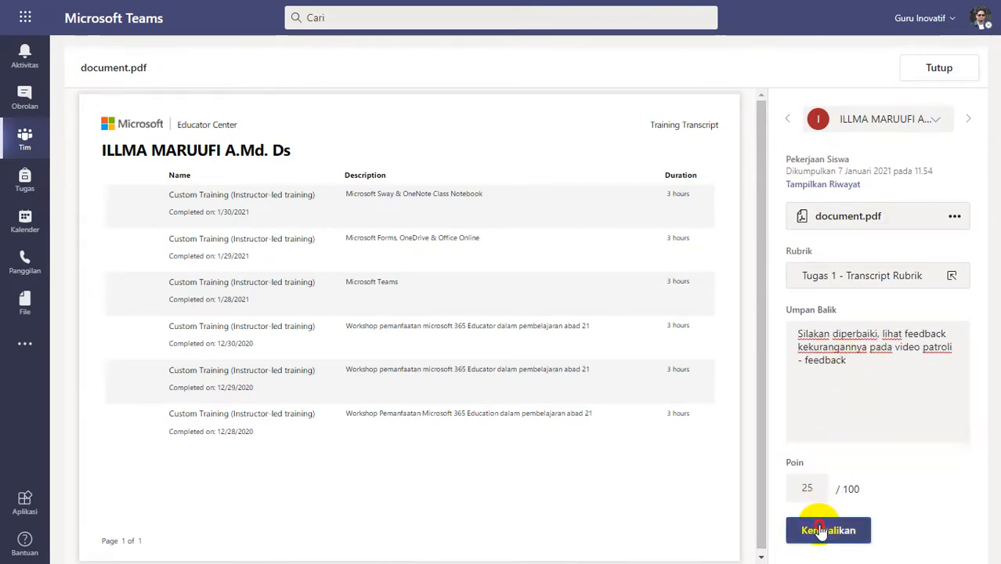
{"action": "left_click", "coordinate": [820, 531]}
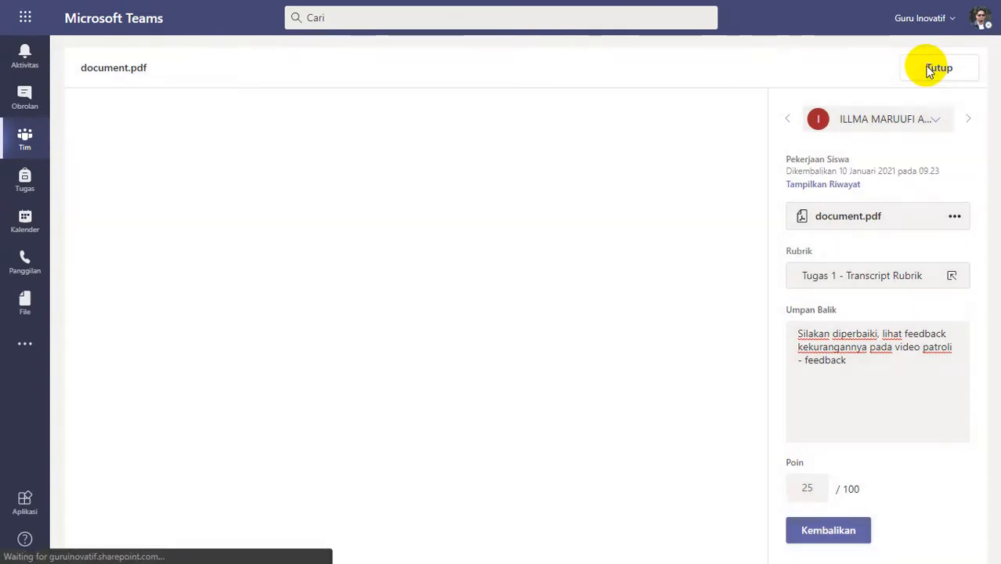
{"action": "left_click", "coordinate": [929, 69]}
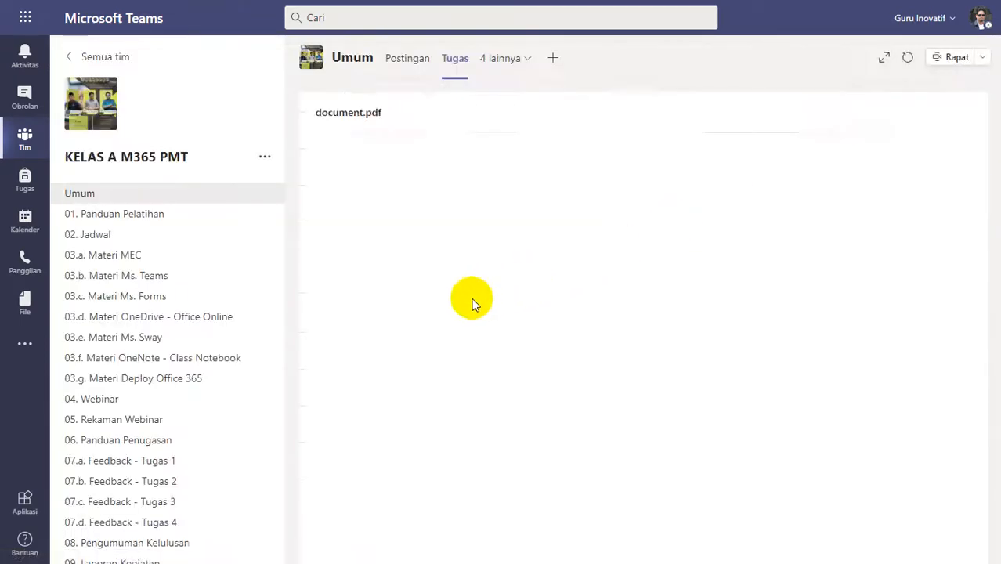
Open the transcript submitted at 13.06 and examine its pages for completed courses and instructor-led training entries.
{"action": "scroll", "coordinate": [430, 422], "scroll_direction": "up", "scroll_amount": 2}
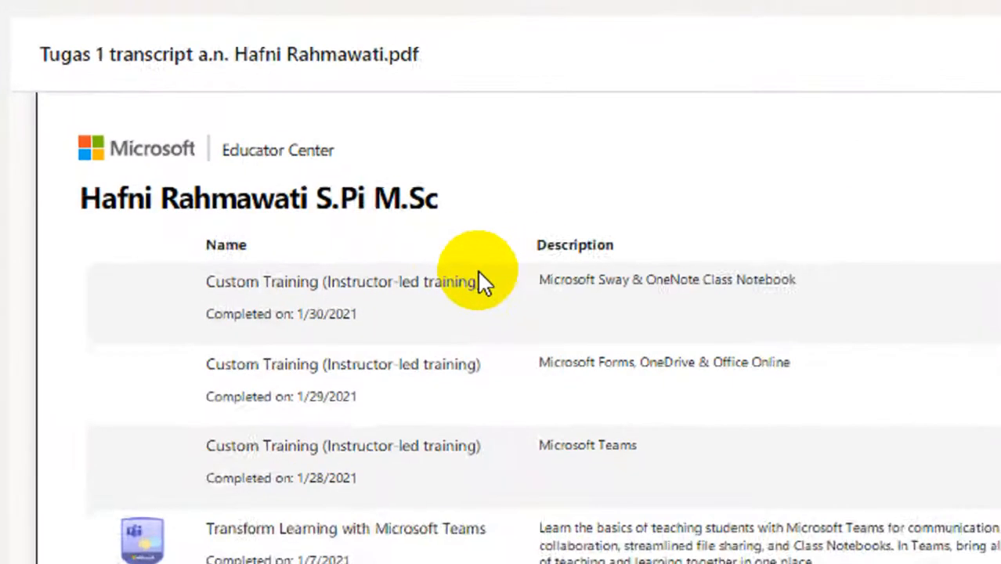
{"action": "scroll", "coordinate": [489, 392], "scroll_direction": "down", "scroll_amount": 2}
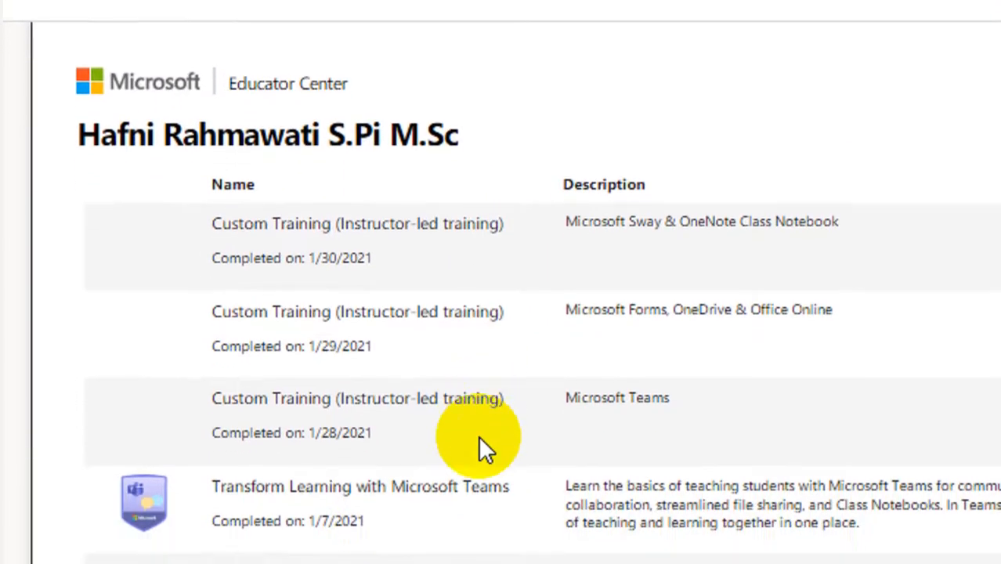
{"action": "scroll", "coordinate": [483, 438], "scroll_direction": "down", "scroll_amount": 8}
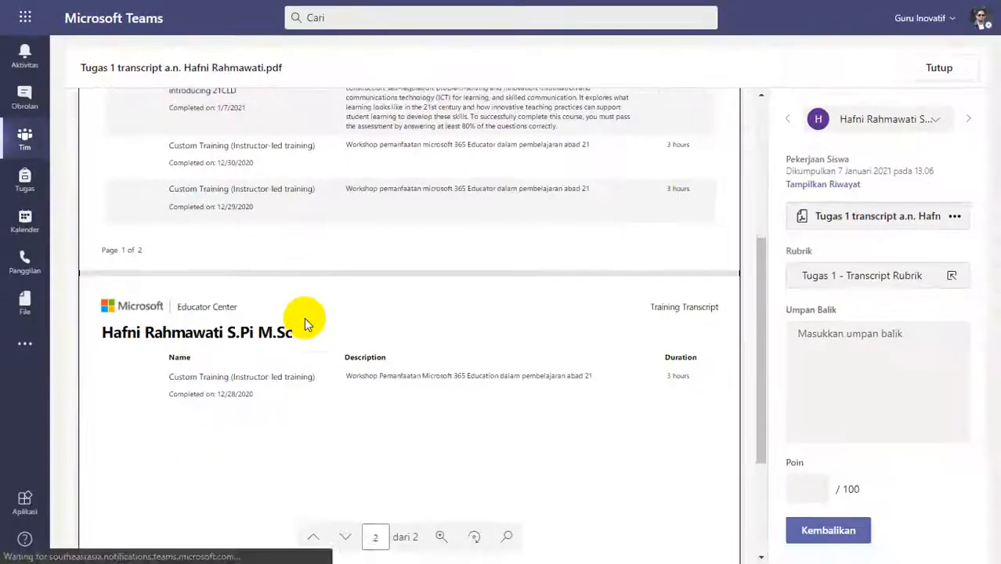
{"action": "scroll", "coordinate": [484, 434], "scroll_direction": "up", "scroll_amount": 3}
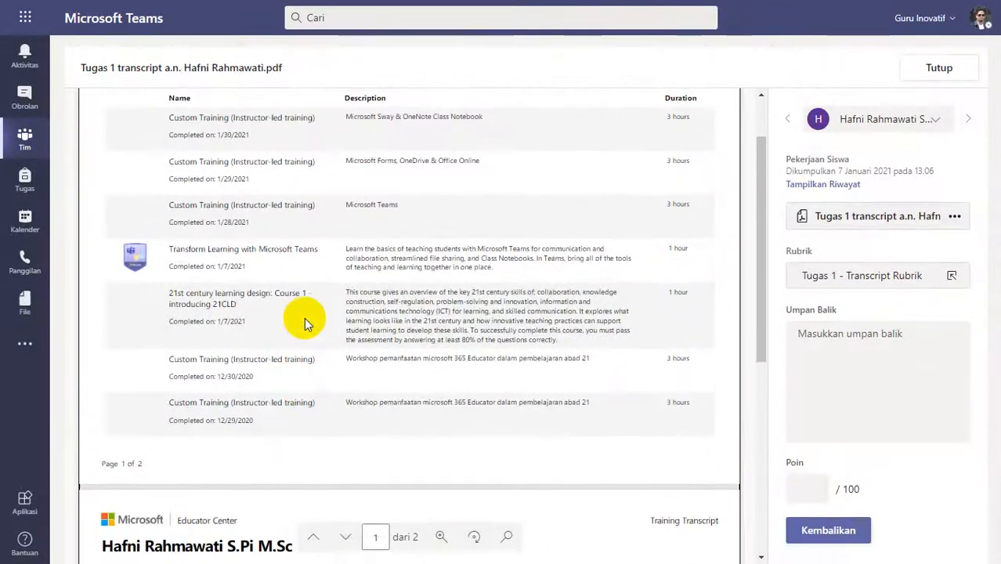
Rate the 13.06 transcript Lengkap (4 poin) in the rubric, add the feedback "Good Job" and return it.
{"action": "left_click", "coordinate": [903, 295]}
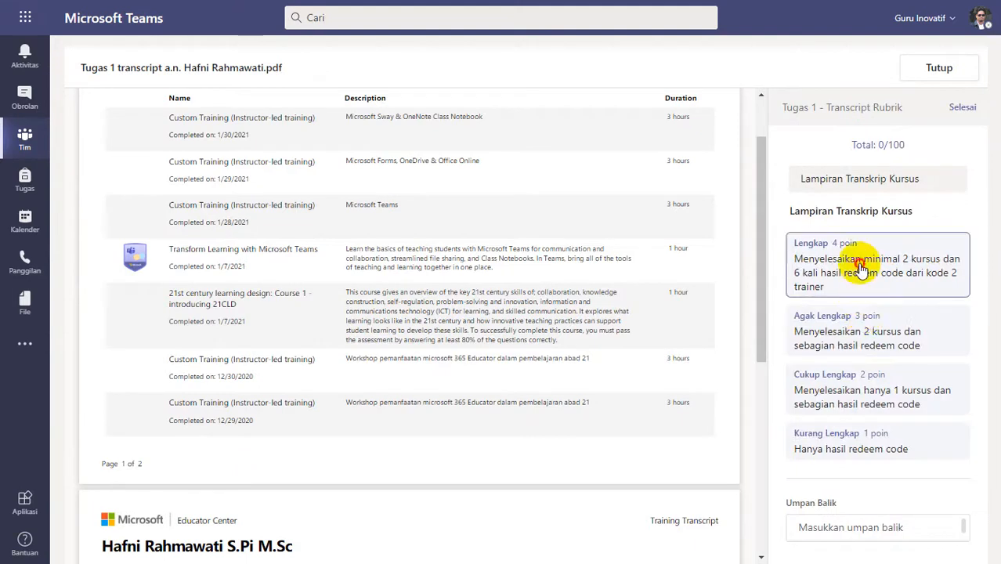
{"action": "left_click", "coordinate": [865, 263]}
{"action": "left_click", "coordinate": [961, 106]}
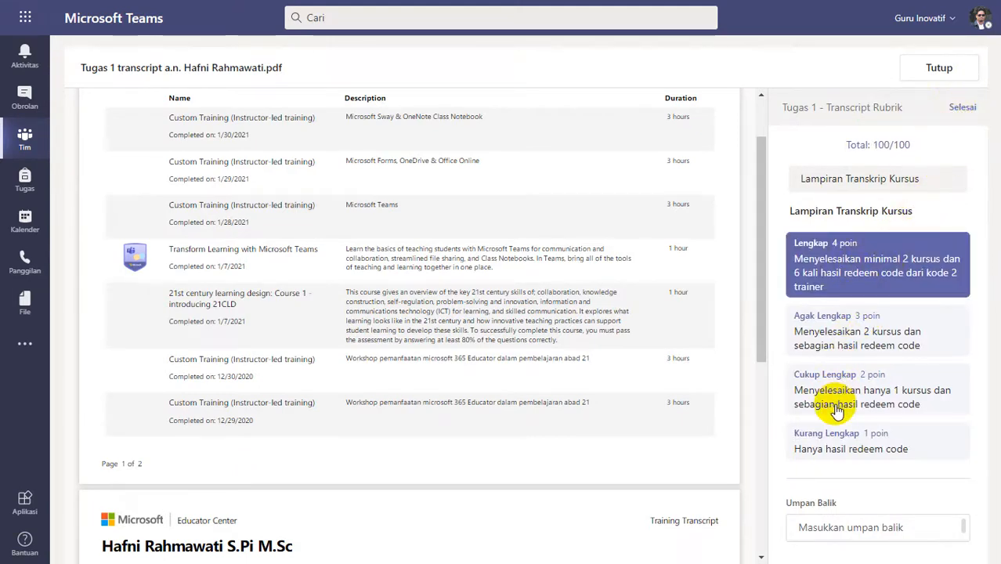
{"action": "left_click", "coordinate": [838, 345]}
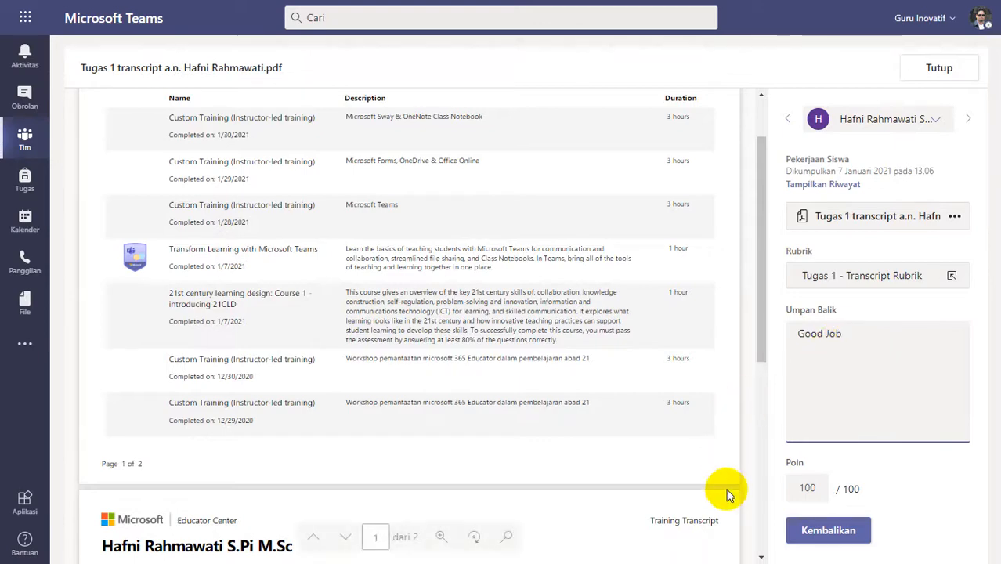
{"action": "left_click", "coordinate": [813, 532]}
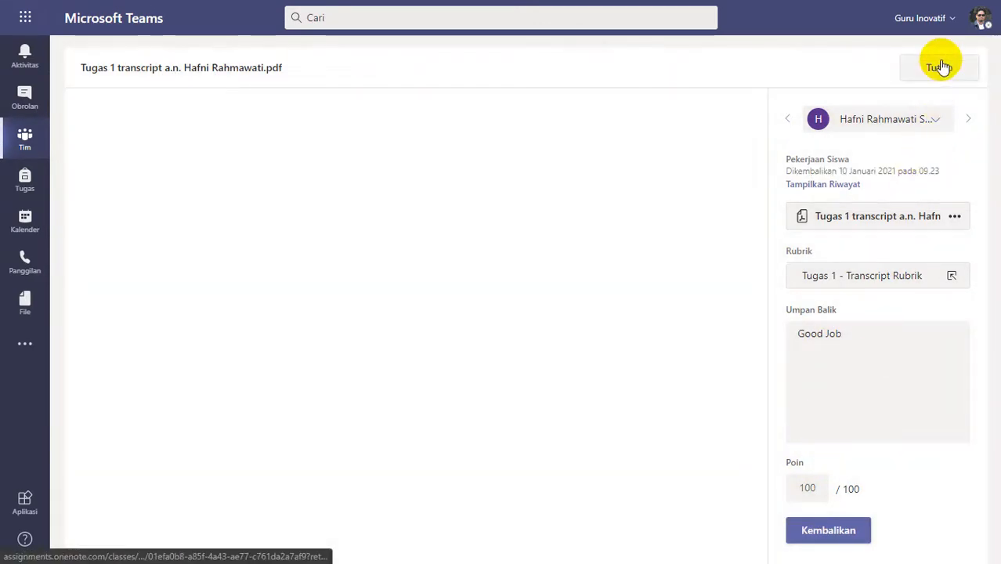
Close the returned submission and examine the completed courses and instructor-led trainings in transcript.pdf submitted on 7 January at 13.25.
{"action": "left_click", "coordinate": [942, 67]}
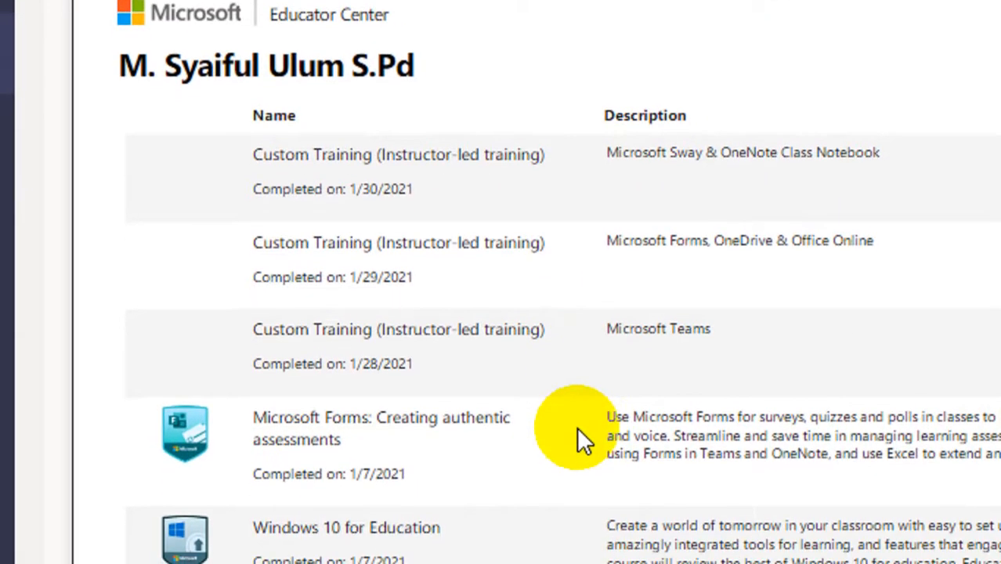
{"action": "scroll", "coordinate": [577, 427], "scroll_direction": "down", "scroll_amount": 3}
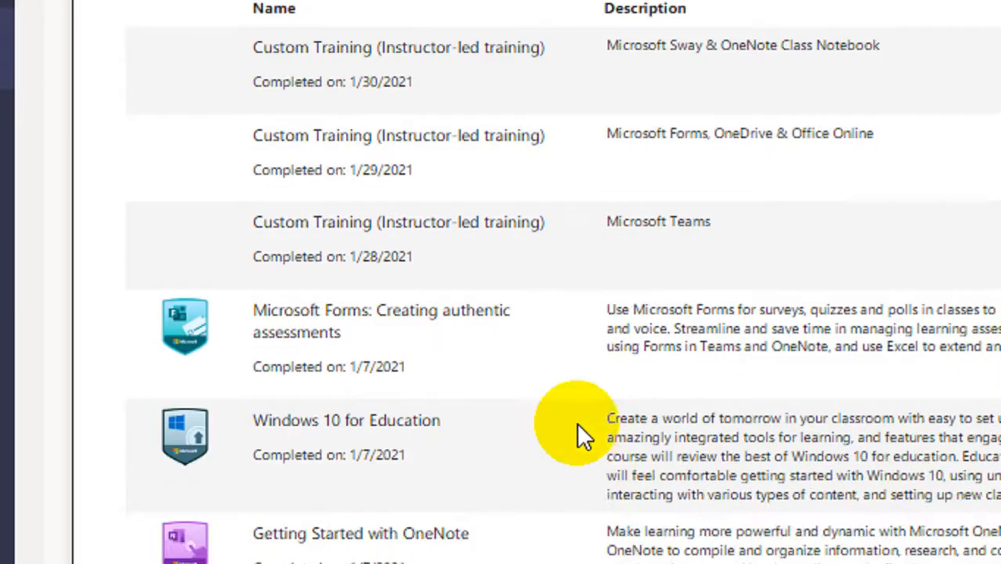
{"action": "scroll", "coordinate": [577, 424], "scroll_direction": "up", "scroll_amount": 3}
{"action": "scroll", "coordinate": [577, 423], "scroll_direction": "down", "scroll_amount": 5}
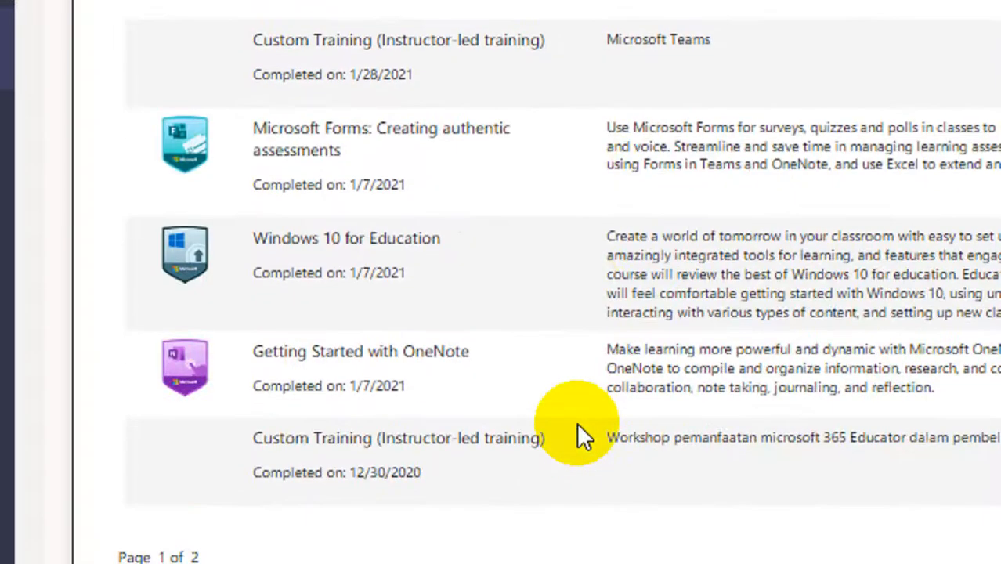
{"action": "scroll", "coordinate": [578, 427], "scroll_direction": "down", "scroll_amount": 3}
{"action": "scroll", "coordinate": [576, 436], "scroll_direction": "down", "scroll_amount": 3}
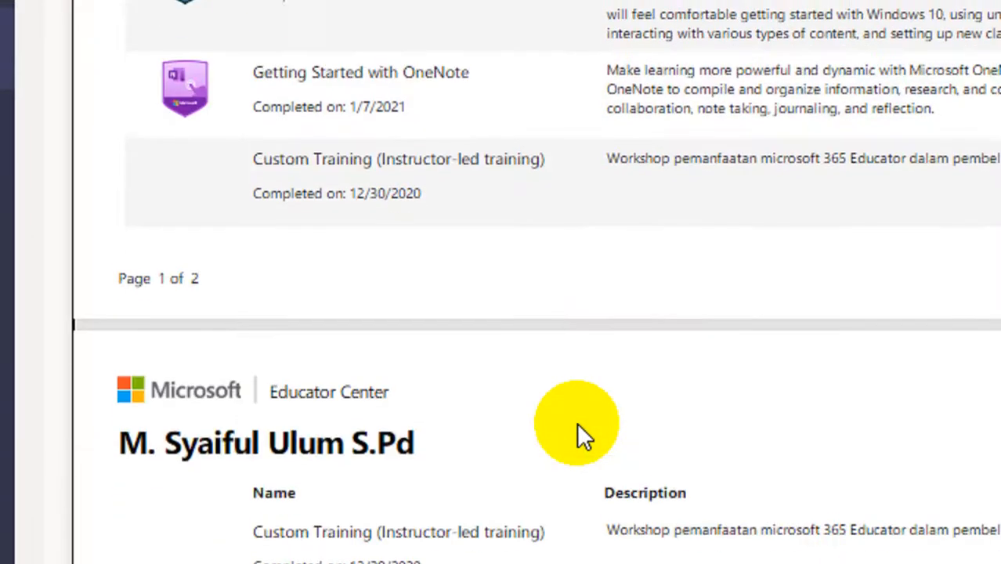
{"action": "scroll", "coordinate": [586, 458], "scroll_direction": "down", "scroll_amount": 2}
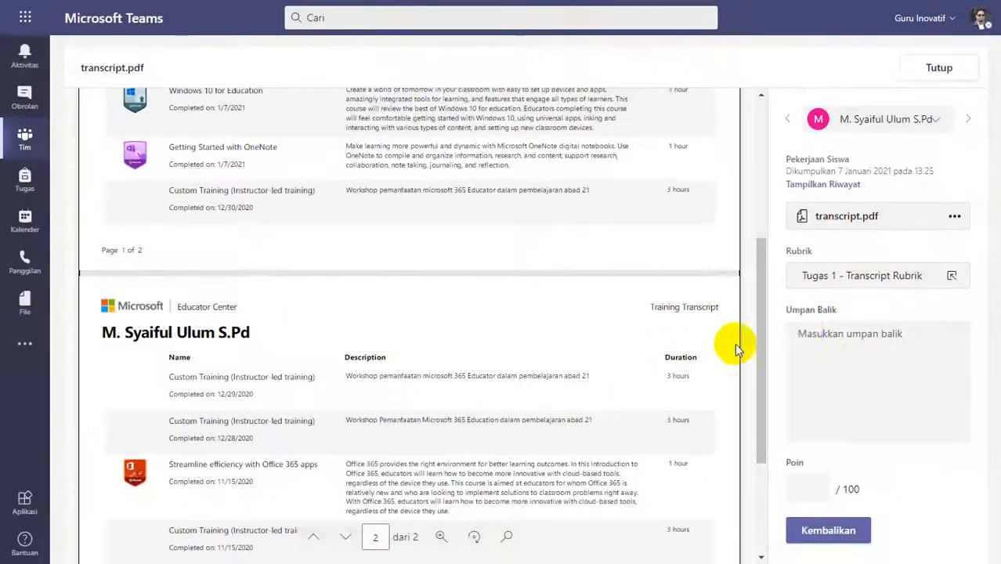
Rate the 13.25 transcript Lengkap (4 poin) in the rubric, return it with the feedback "Good Job" and close it.
{"action": "left_click", "coordinate": [859, 275]}
{"action": "left_click", "coordinate": [801, 284]}
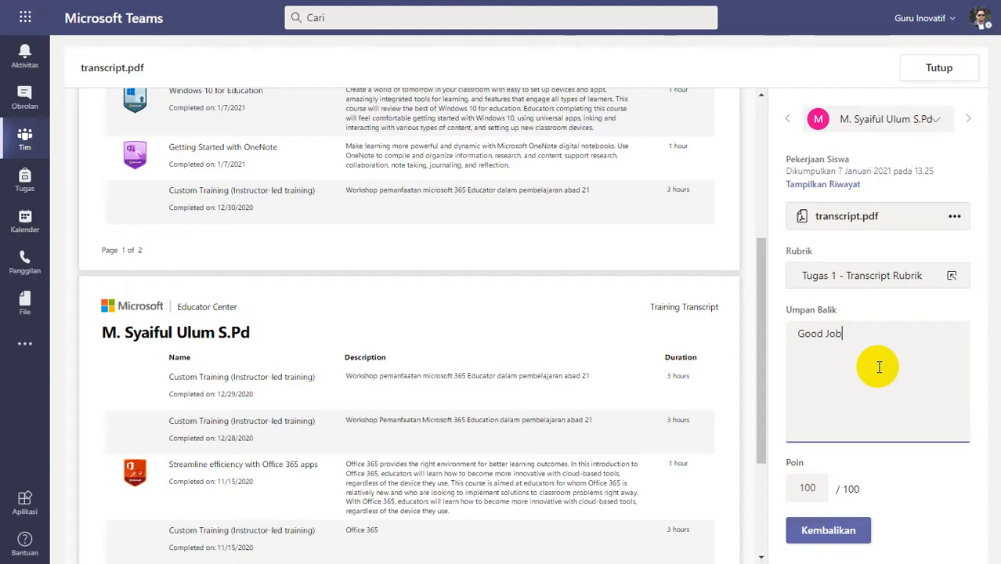
{"action": "left_click", "coordinate": [848, 531]}
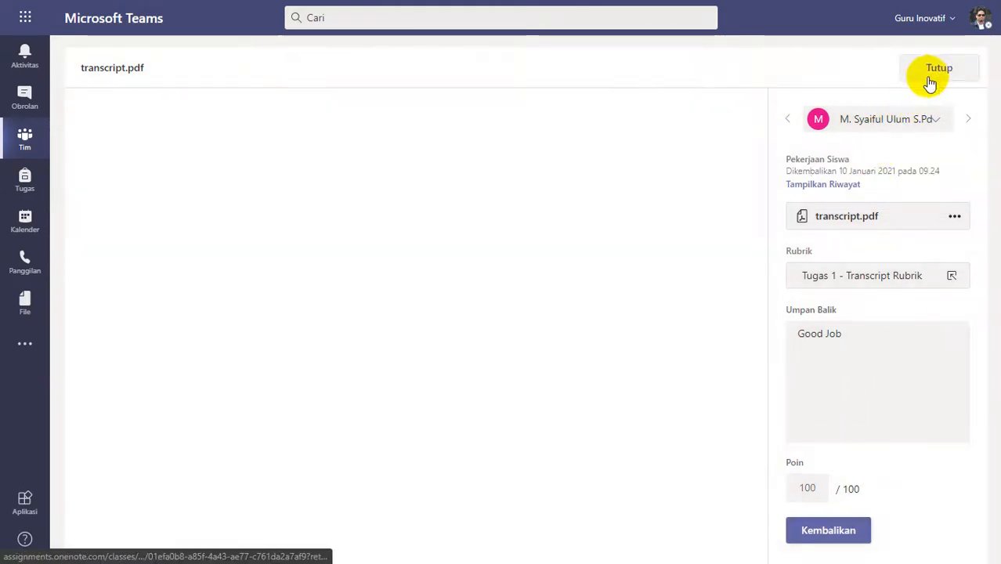
{"action": "left_click", "coordinate": [930, 73]}
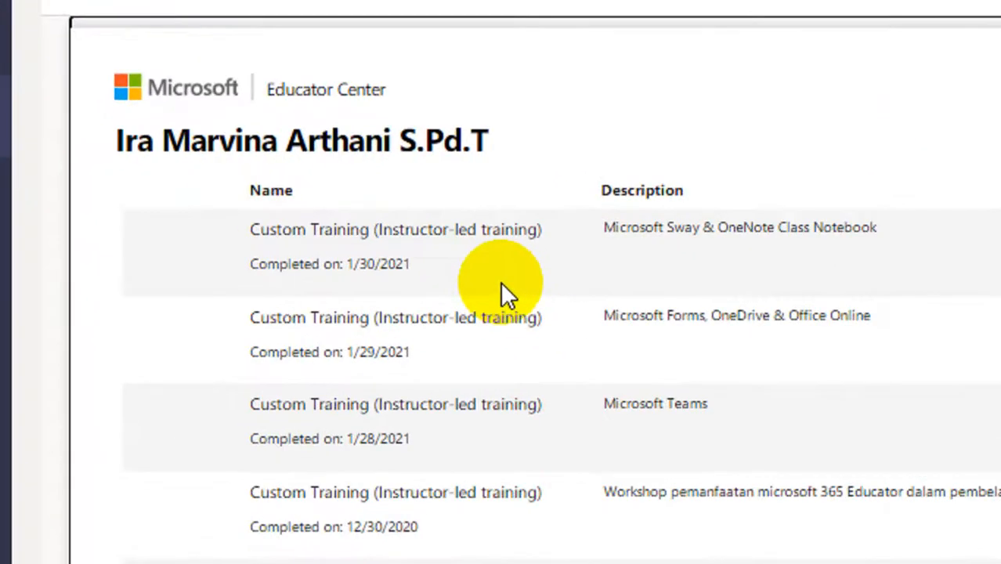
Review the trainings in transcript.pdf submitted at 18.57 and rate it Kurang Lengkap (1 poin) in the rubric.
{"action": "scroll", "coordinate": [478, 376], "scroll_direction": "down", "scroll_amount": 4}
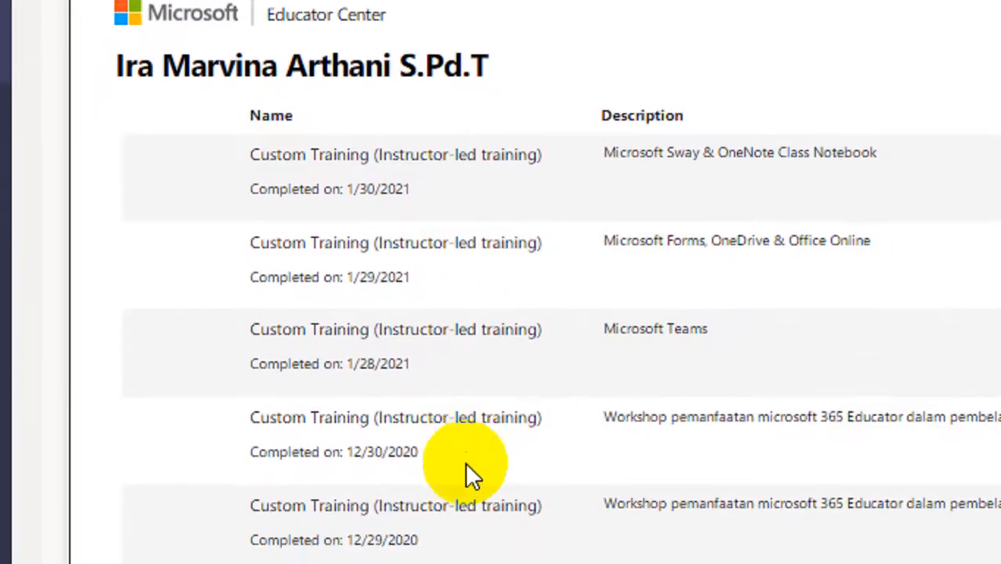
{"action": "scroll", "coordinate": [464, 470], "scroll_direction": "down", "scroll_amount": 2}
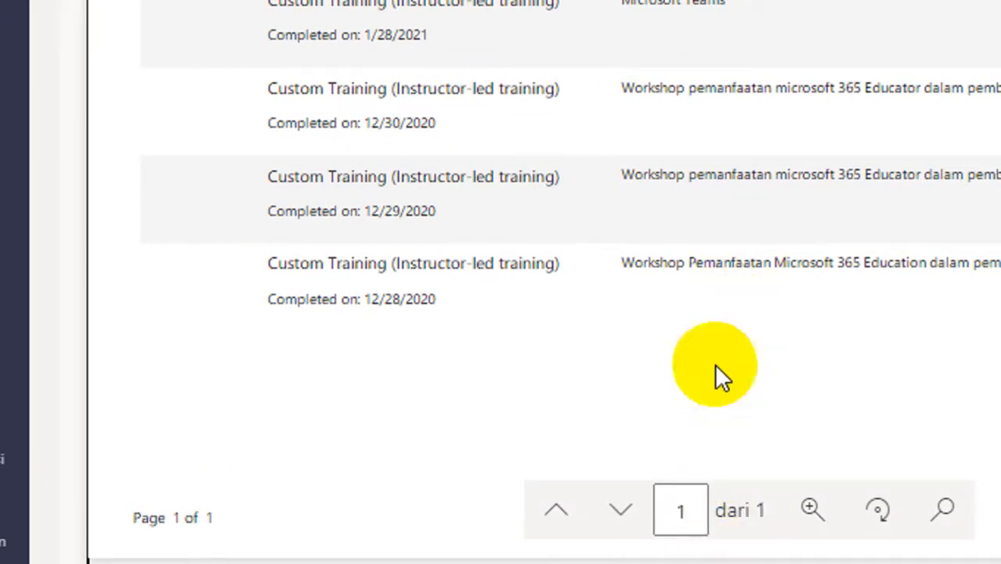
{"action": "scroll", "coordinate": [714, 364], "scroll_direction": "up", "scroll_amount": 4}
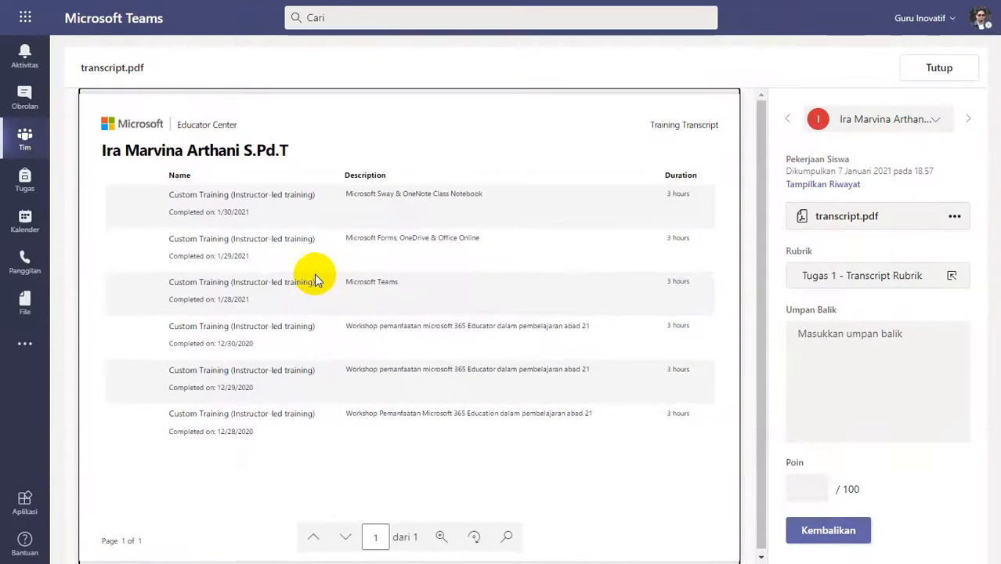
{"action": "left_click", "coordinate": [840, 276]}
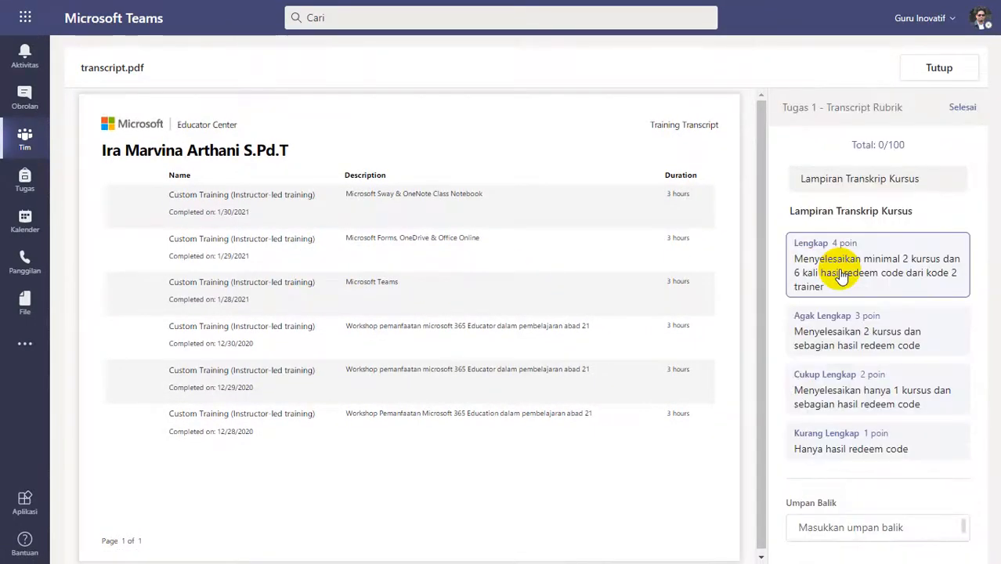
{"action": "left_click", "coordinate": [829, 442]}
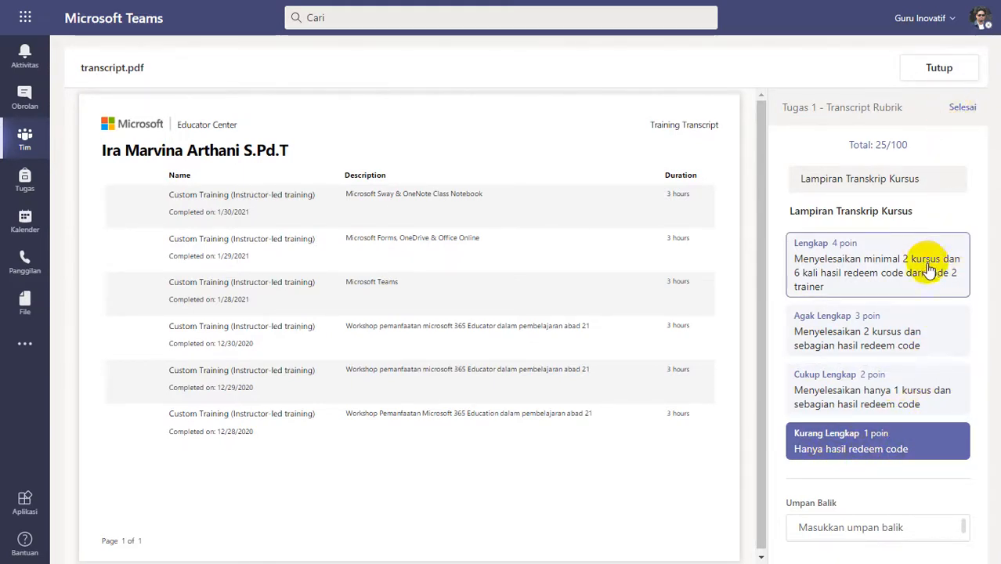
{"action": "left_click", "coordinate": [961, 113]}
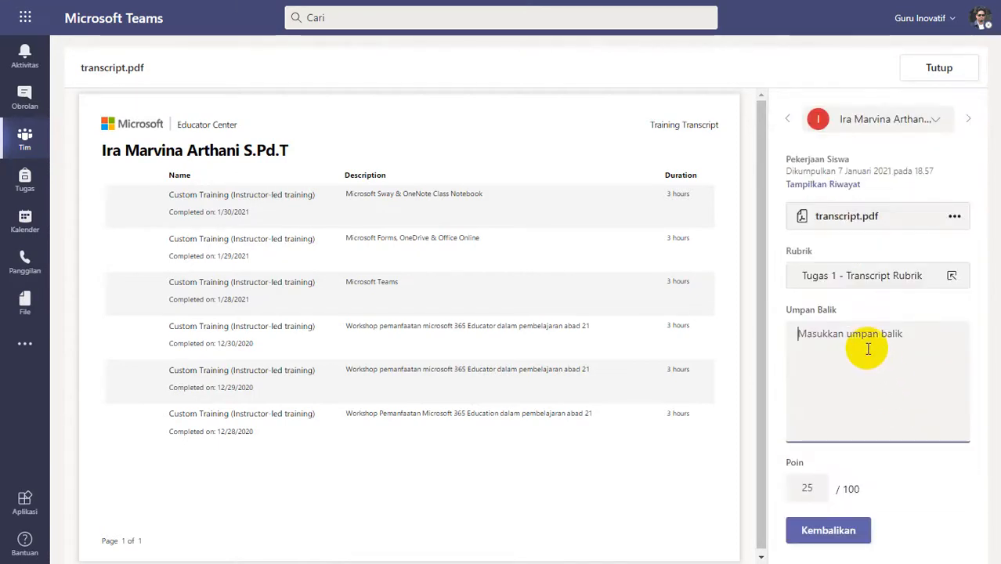
Return the 18.57 submission with the feedback "Silakan diperbaiki, lihat feedback kekurangannya pada video patroli - feedback" and close it.
{"action": "left_click", "coordinate": [868, 348]}
{"action": "type", "text": "Silakan diperbaiki, lihat feedback kekurangannya pada video patroli - feedback"}
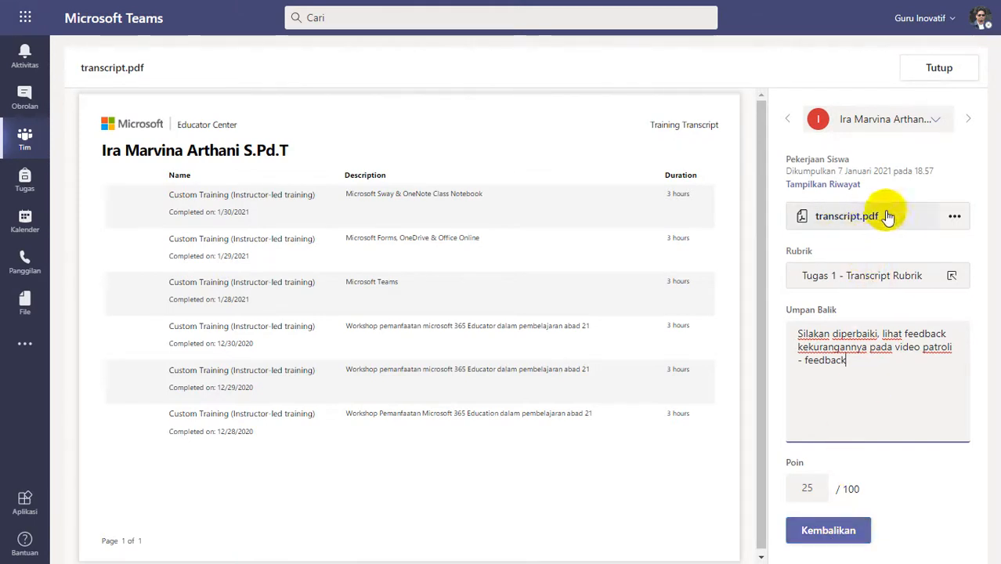
{"action": "left_click", "coordinate": [840, 529]}
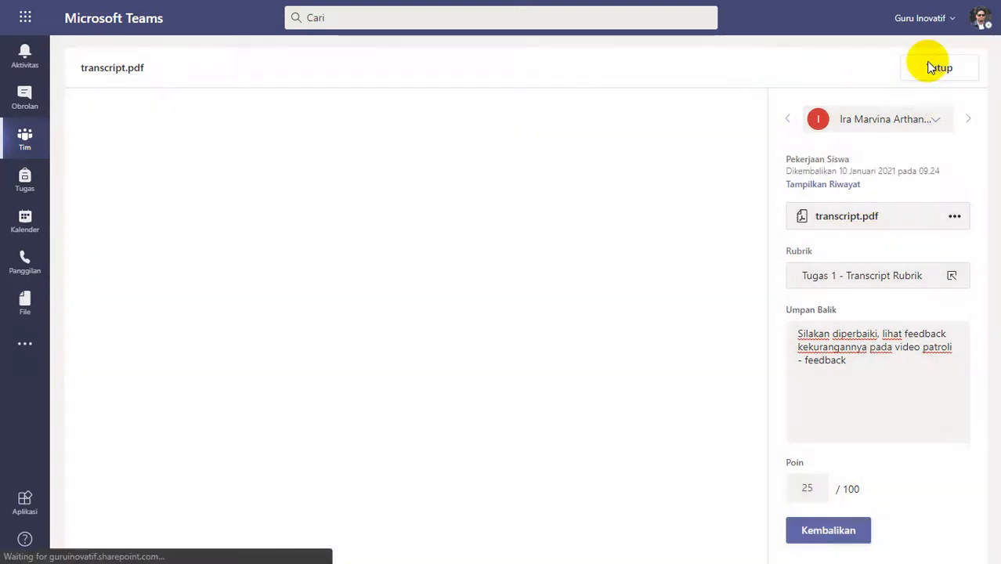
{"action": "left_click", "coordinate": [932, 69]}
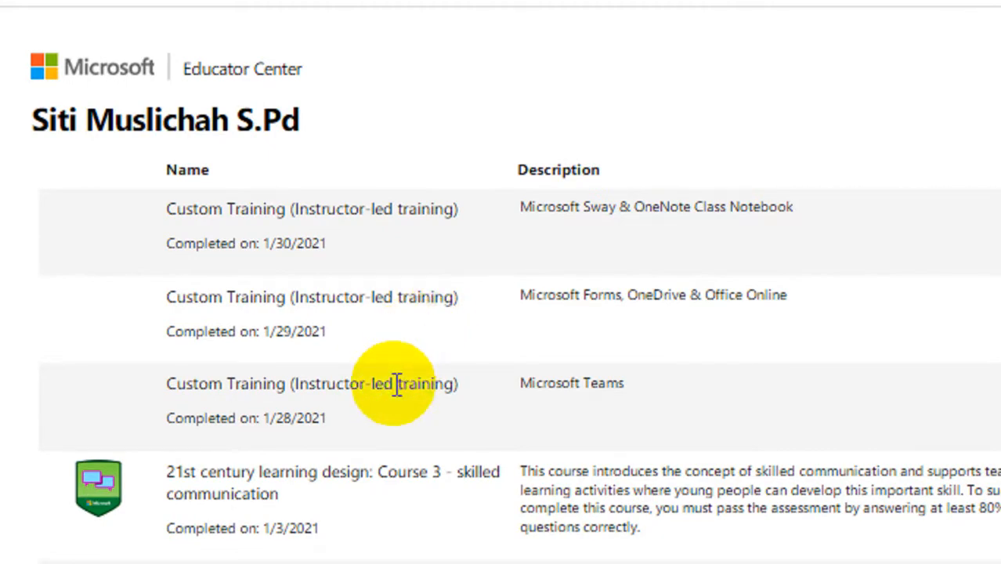
Review both pages of transcript (2).pdf submitted at 20.30 and rate it Lengkap (4 poin) in the rubric.
{"action": "scroll", "coordinate": [393, 387], "scroll_direction": "down", "scroll_amount": 10}
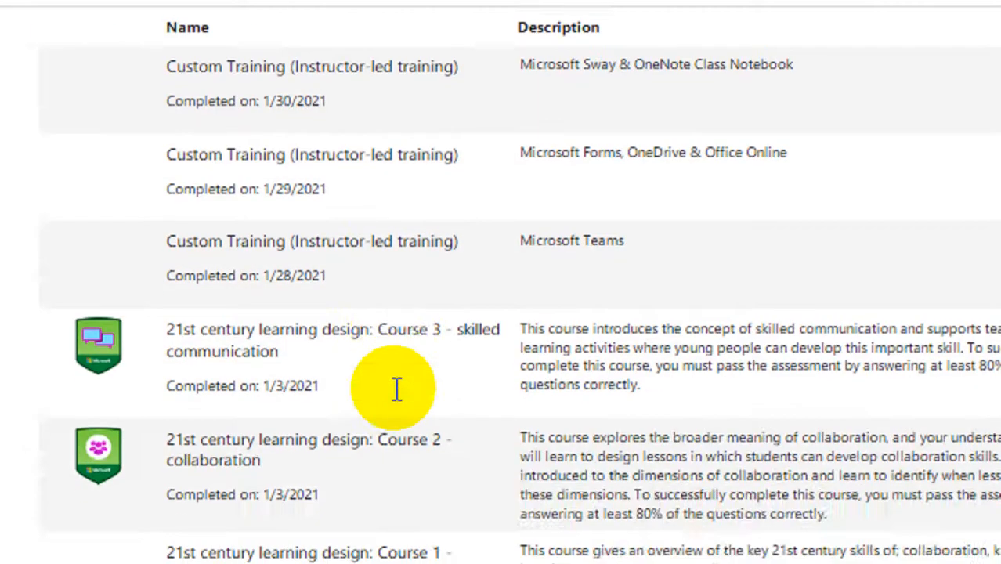
{"action": "scroll", "coordinate": [418, 509], "scroll_direction": "down", "scroll_amount": 3}
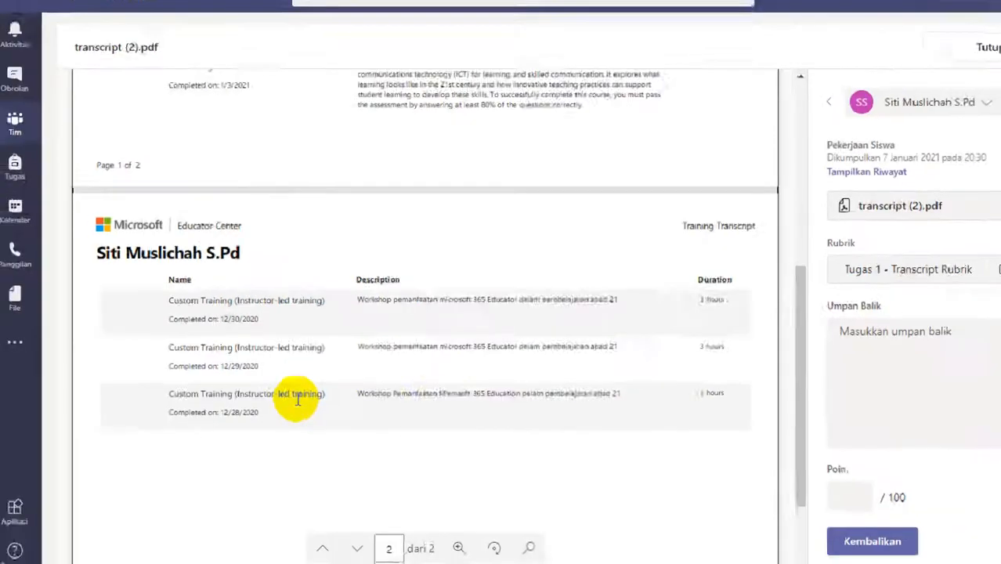
{"action": "scroll", "coordinate": [408, 427], "scroll_direction": "up", "scroll_amount": 8}
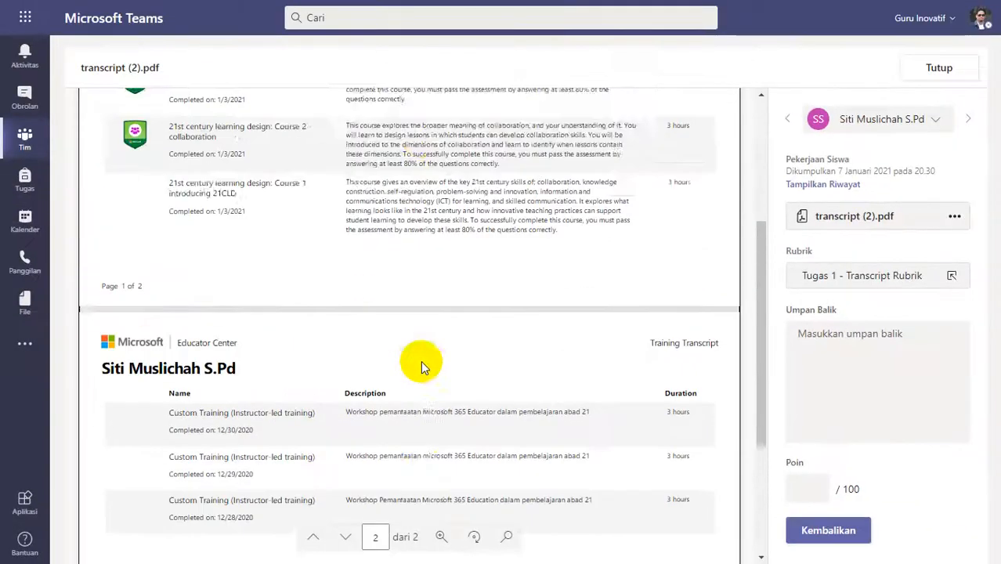
{"action": "left_click", "coordinate": [845, 290]}
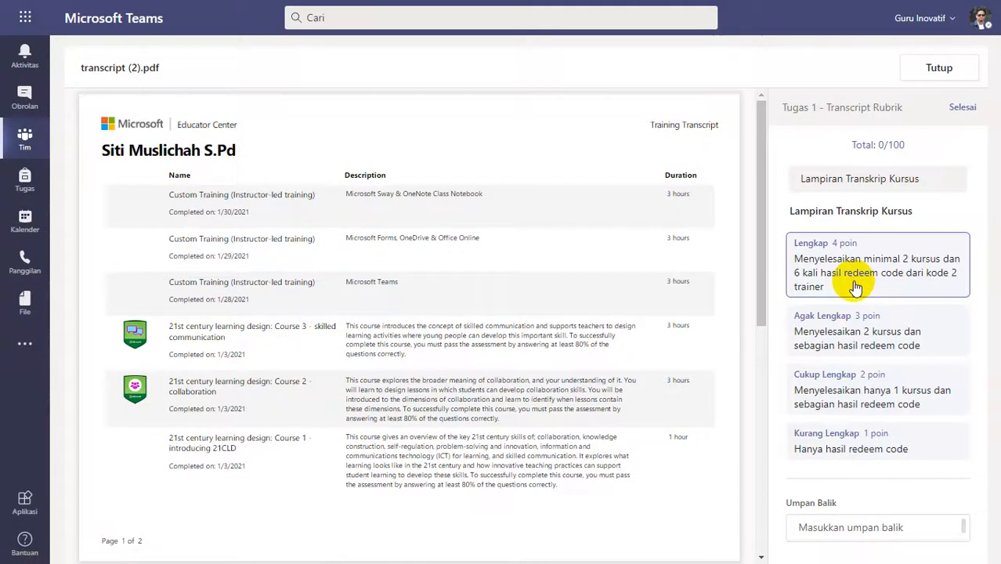
{"action": "left_click", "coordinate": [830, 282]}
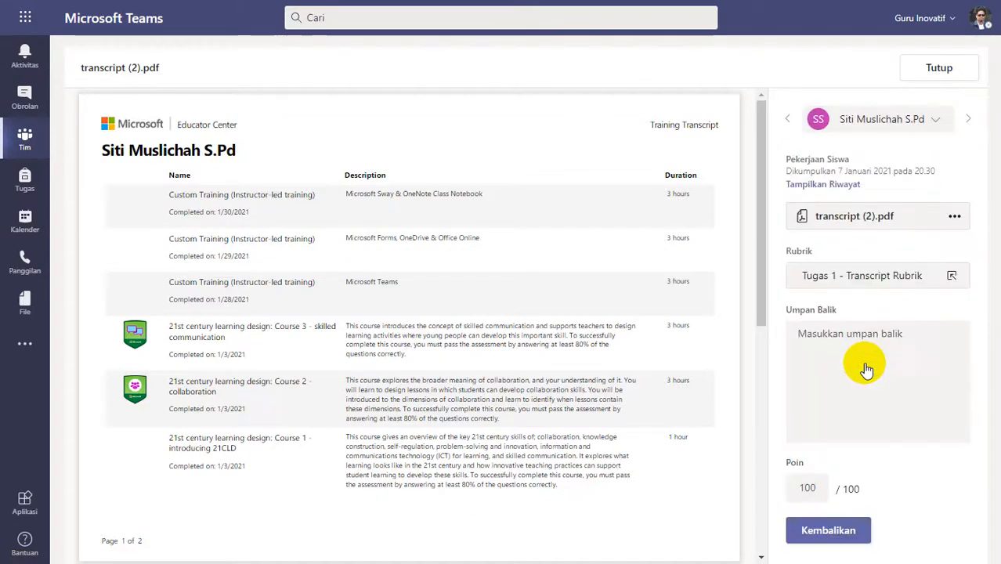
Add the feedback "Good Job" to the 20.30 submission, return it to the student and close it.
{"action": "left_click", "coordinate": [860, 351]}
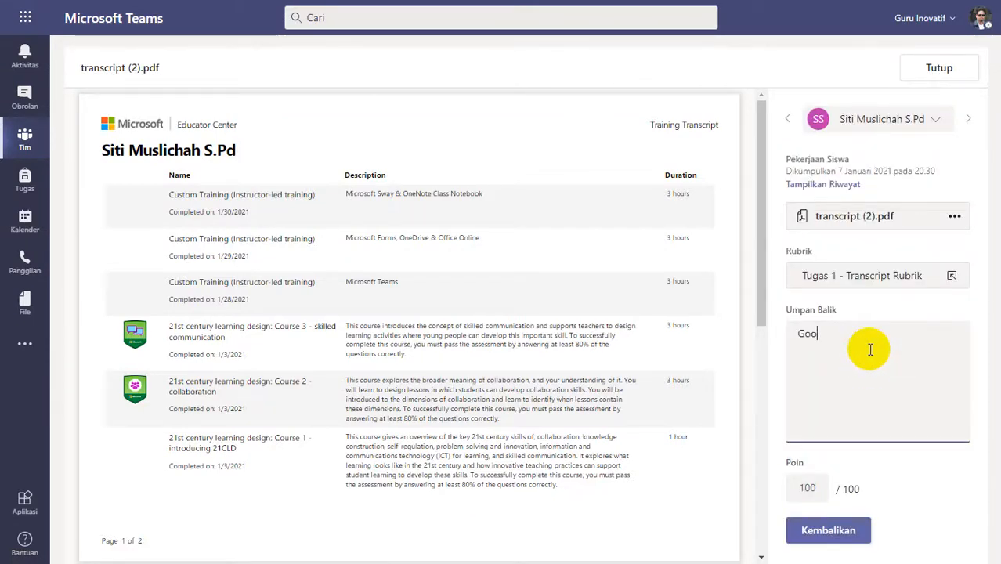
{"action": "left_click", "coordinate": [835, 528]}
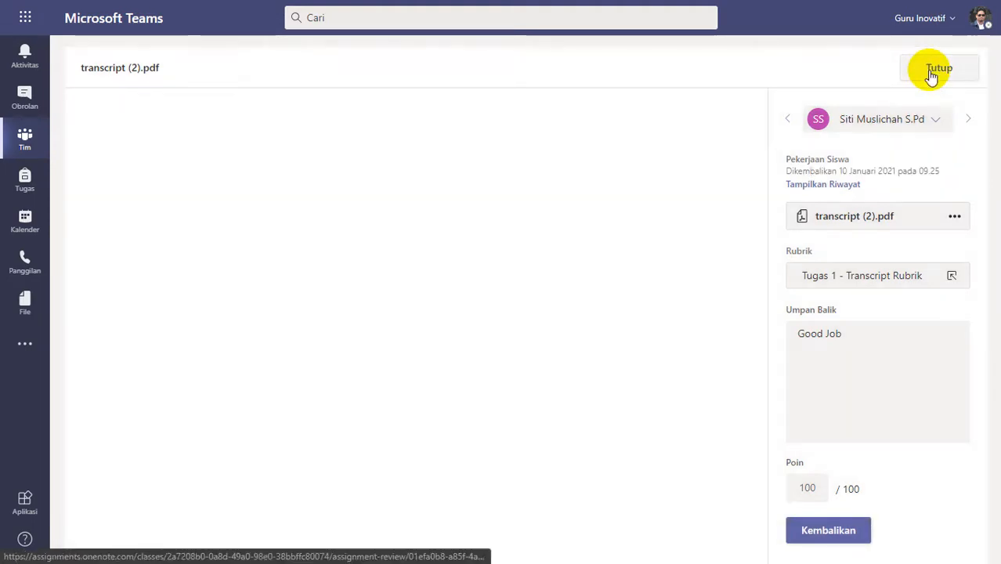
{"action": "left_click", "coordinate": [930, 71]}
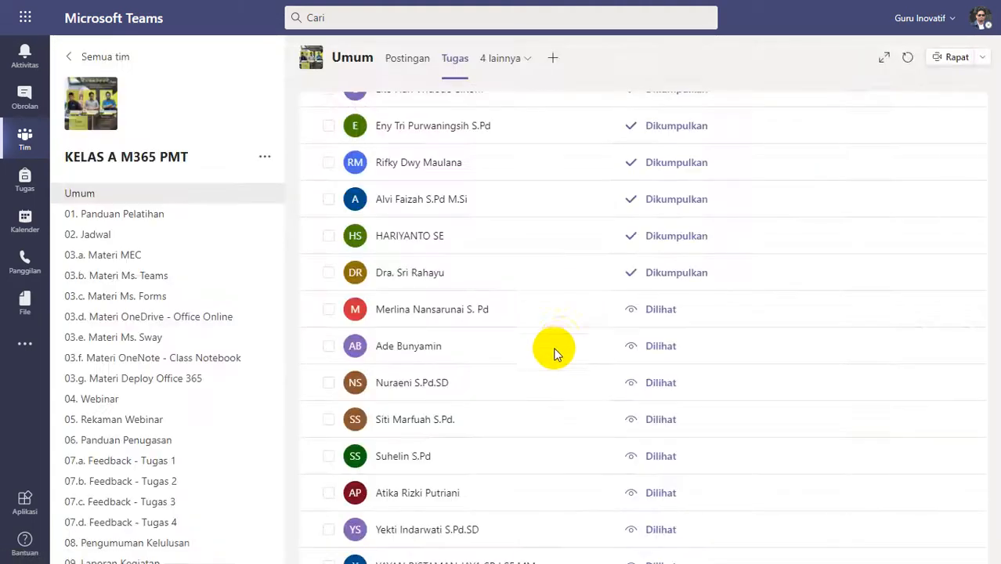
Open transcript 1.pdf submitted at 23.11, review its trainings and rate it Lengkap (4 poin) in the rubric.
{"action": "scroll", "coordinate": [509, 398], "scroll_direction": "up", "scroll_amount": 3}
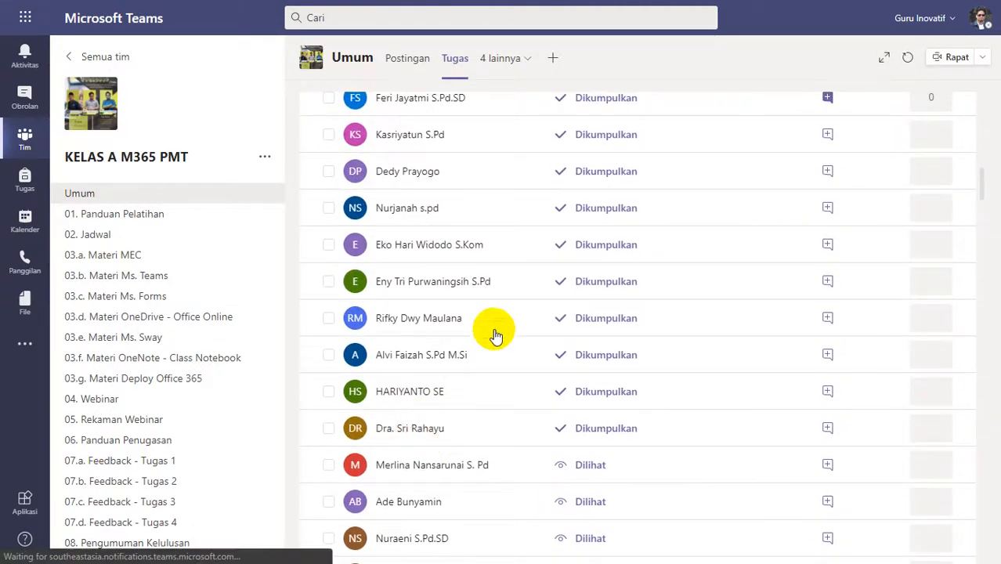
{"action": "left_click", "coordinate": [504, 316]}
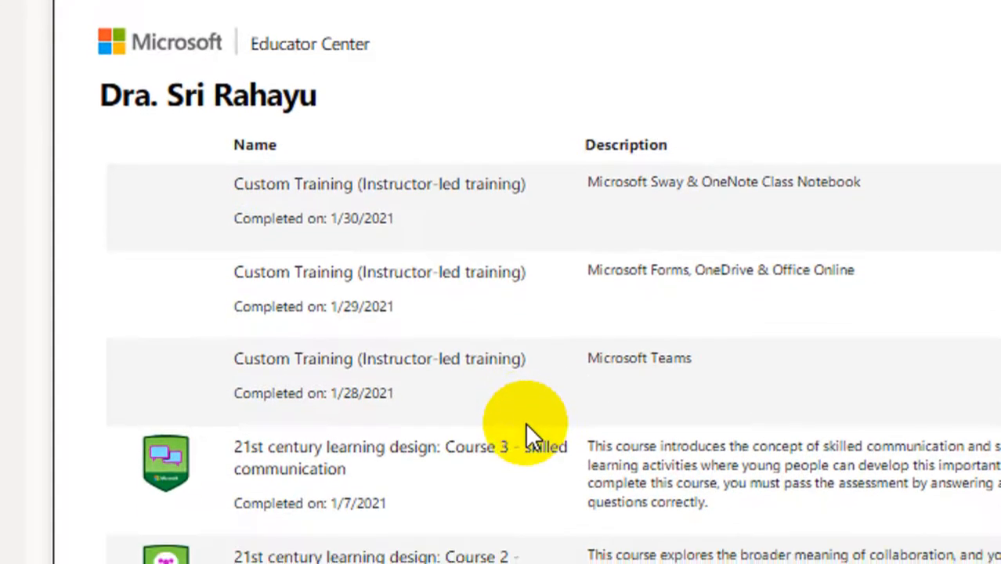
{"action": "scroll", "coordinate": [525, 422], "scroll_direction": "down", "scroll_amount": 10}
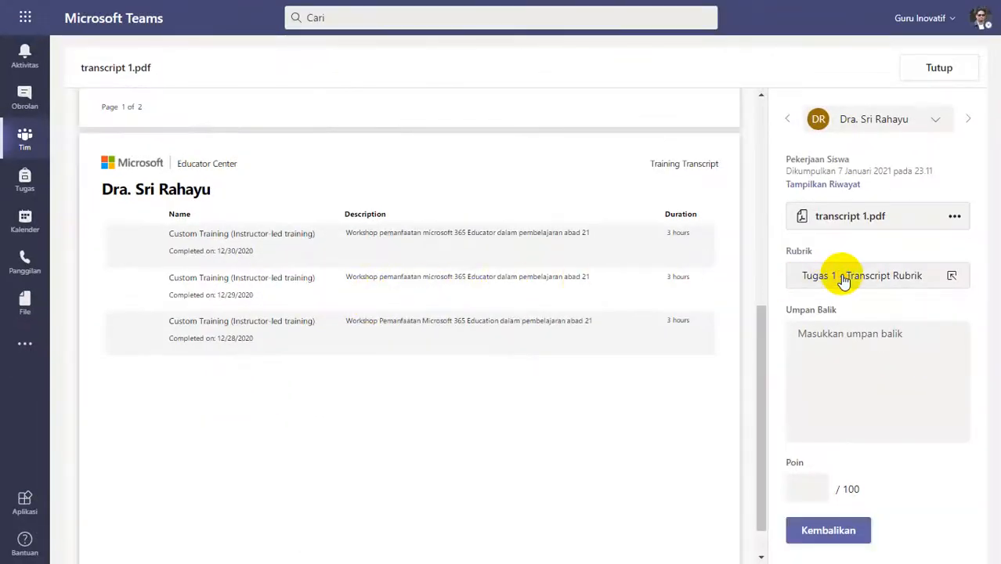
{"action": "left_click", "coordinate": [843, 281]}
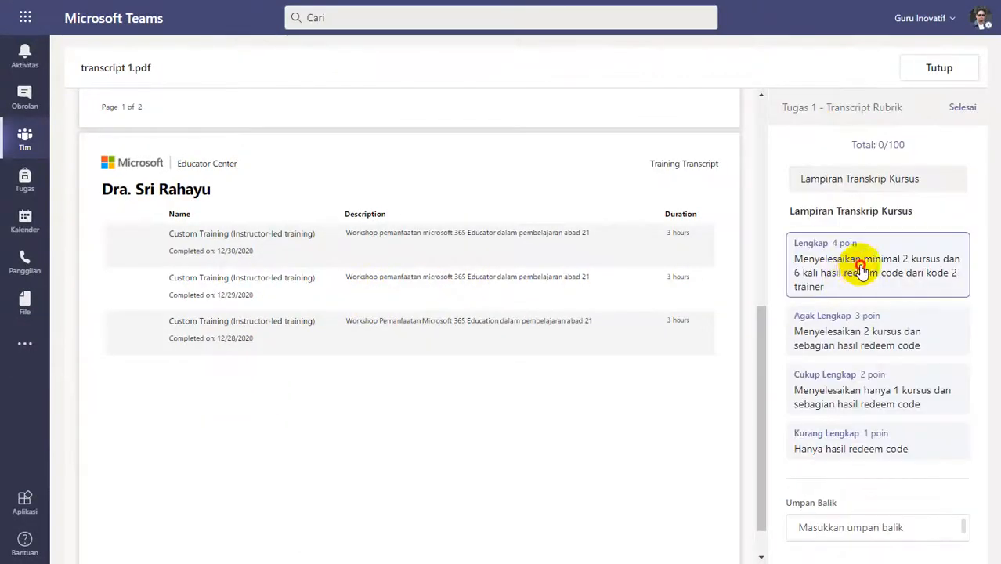
{"action": "left_click", "coordinate": [849, 264]}
Finish the rubric for the 23.11 submission, then return it with the feedback "Good job" and close it.
{"action": "left_click", "coordinate": [966, 108]}
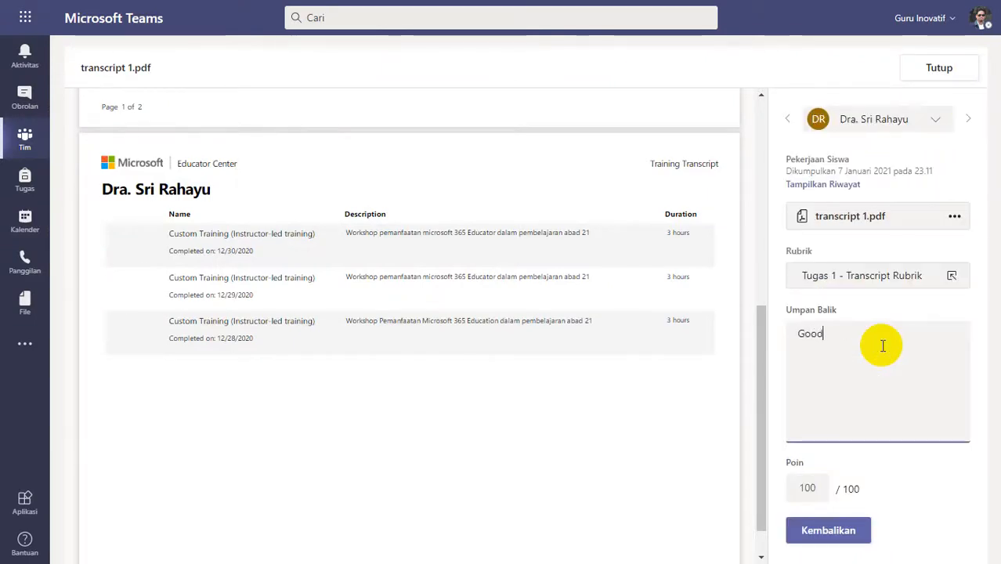
{"action": "left_click", "coordinate": [813, 531]}
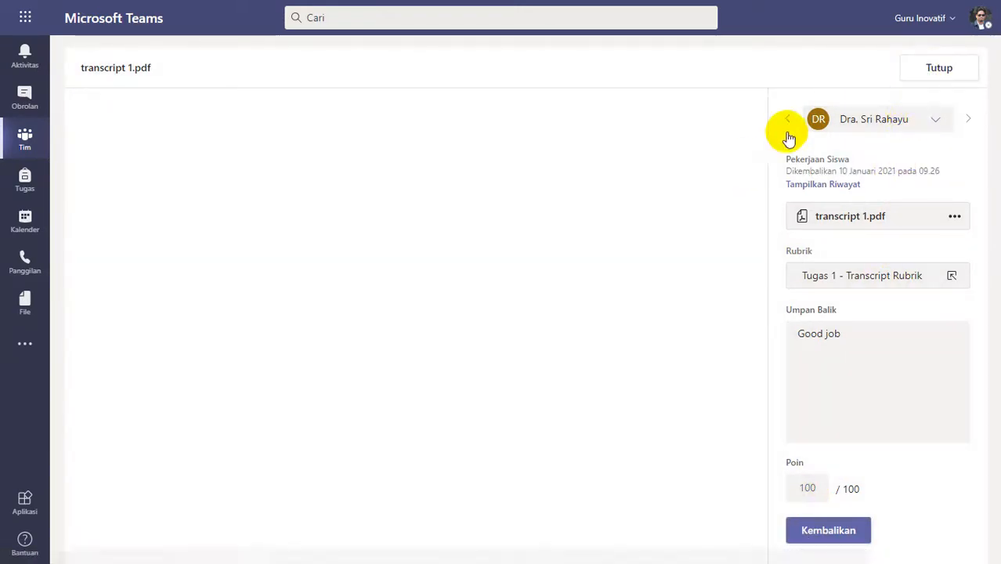
{"action": "left_click", "coordinate": [918, 67]}
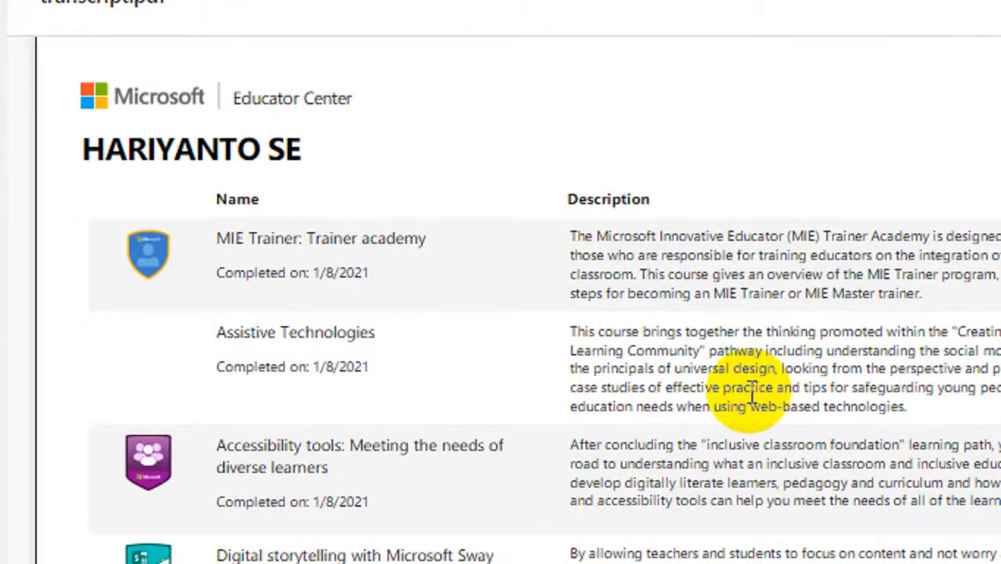
Examine both pages of transcript.pdf submitted on 8 January for completed courses and instructor-led trainings.
{"action": "scroll", "coordinate": [689, 415], "scroll_direction": "down", "scroll_amount": 5}
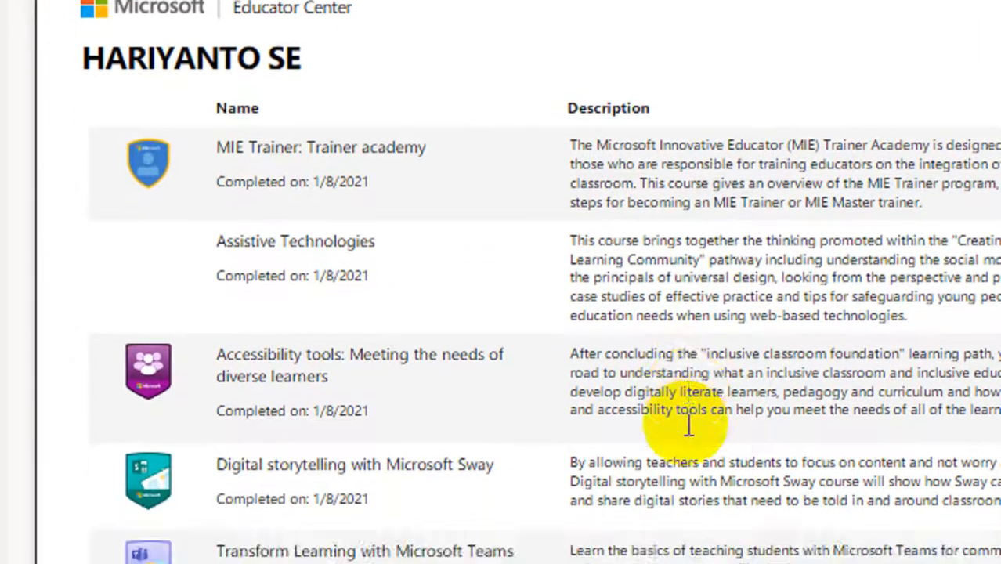
{"action": "scroll", "coordinate": [690, 423], "scroll_direction": "down", "scroll_amount": 8}
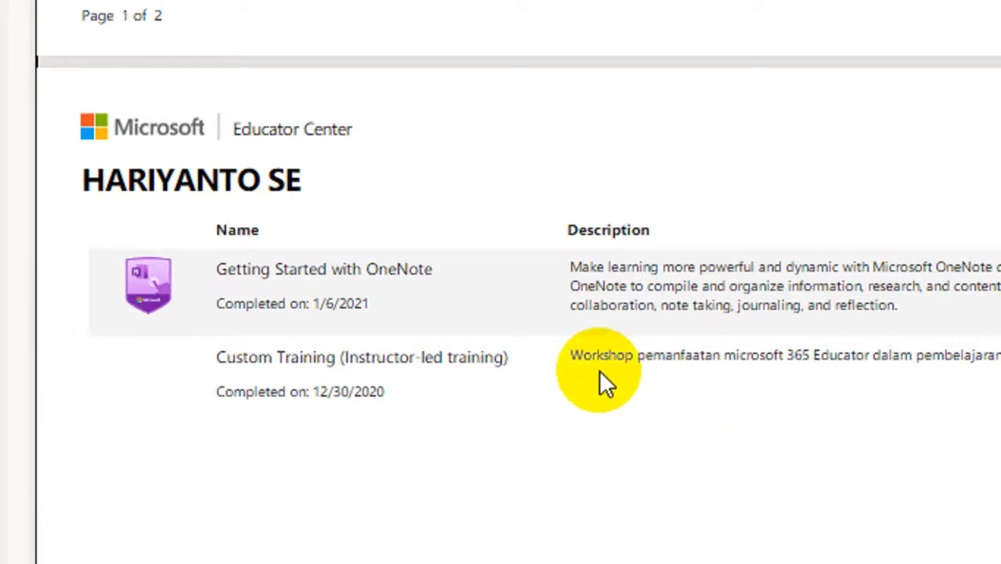
{"action": "scroll", "coordinate": [599, 376], "scroll_direction": "down", "scroll_amount": 6}
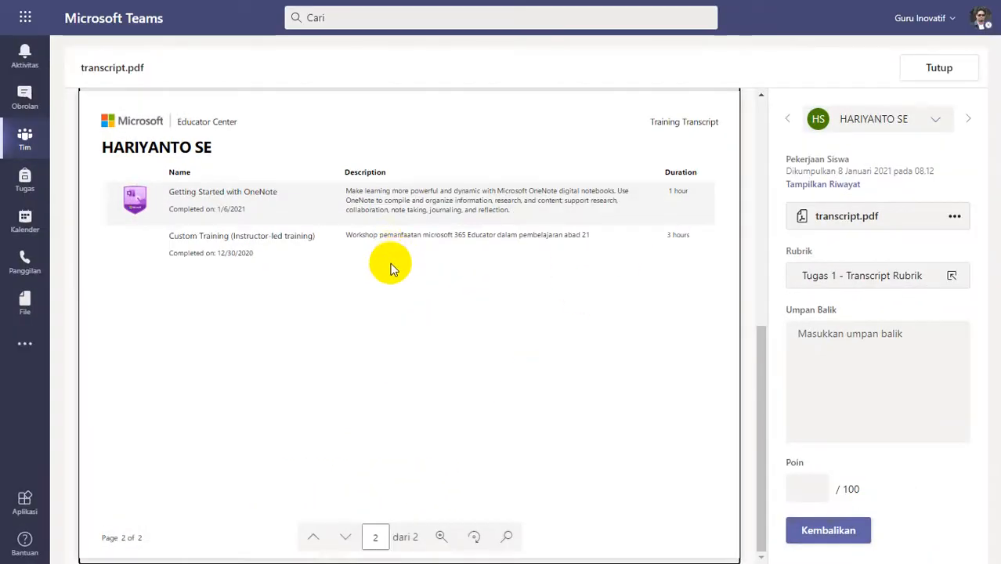
Recheck the instructor-led trainings on page 2 against the completed courses on page 1 of the 08.12 submission's transcript.
{"action": "scroll", "coordinate": [392, 263], "scroll_direction": "up", "scroll_amount": 1}
{"action": "scroll", "coordinate": [391, 264], "scroll_direction": "down", "scroll_amount": 1}
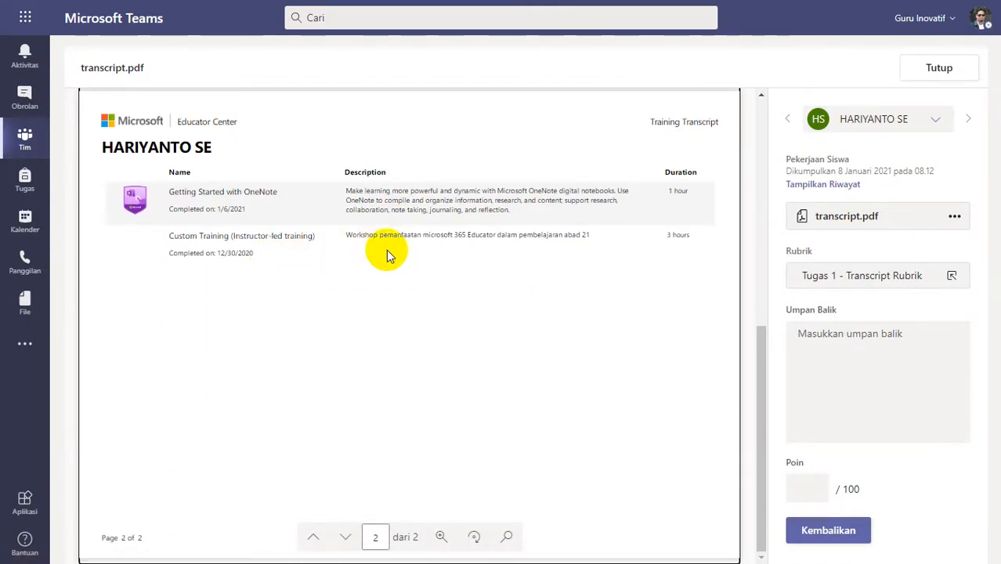
{"action": "scroll", "coordinate": [243, 247], "scroll_direction": "up", "scroll_amount": 1}
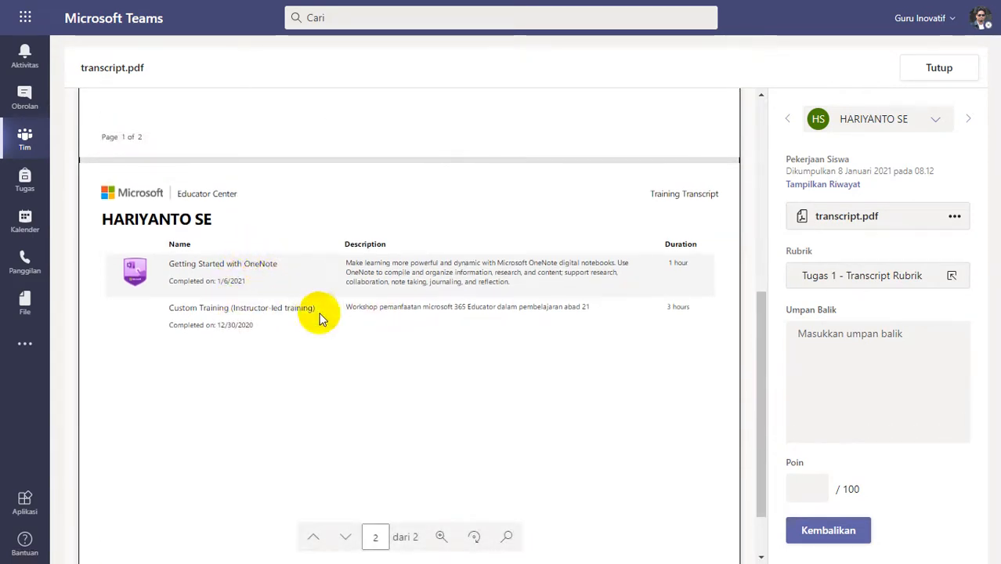
{"action": "scroll", "coordinate": [320, 318], "scroll_direction": "down", "scroll_amount": 1}
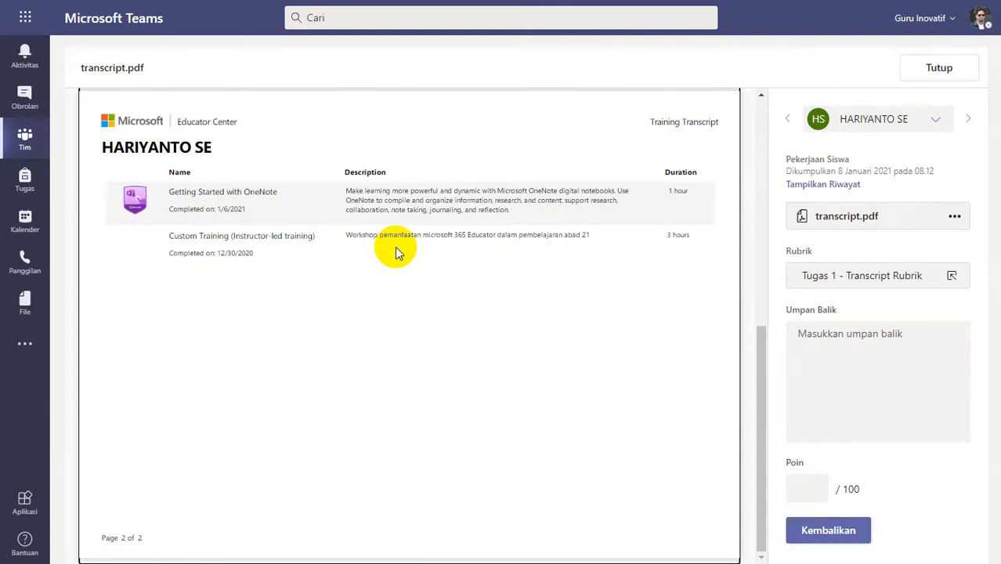
{"action": "scroll", "coordinate": [339, 264], "scroll_direction": "up", "scroll_amount": 4}
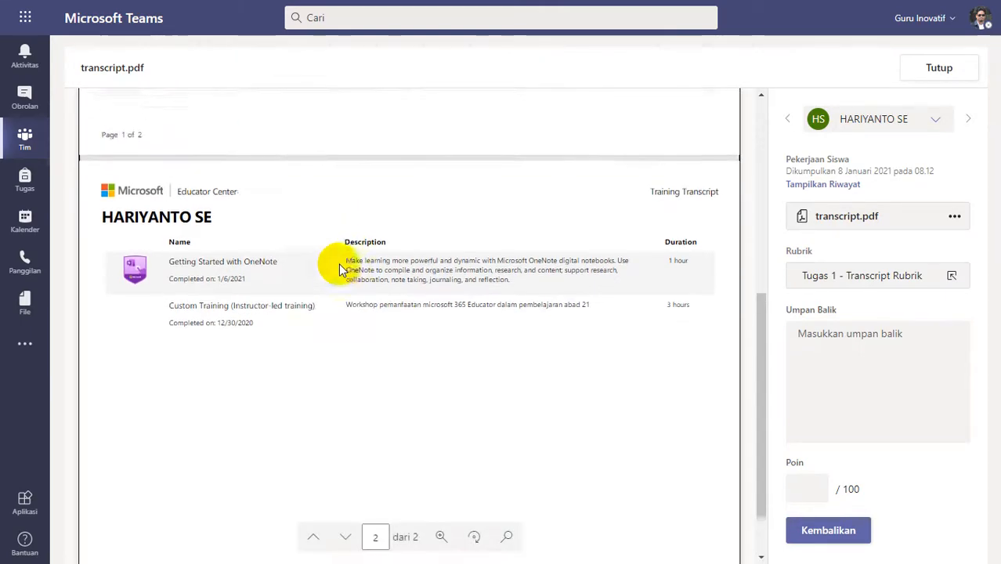
{"action": "scroll", "coordinate": [338, 263], "scroll_direction": "up", "scroll_amount": 1}
{"action": "scroll", "coordinate": [338, 263], "scroll_direction": "down", "scroll_amount": 5}
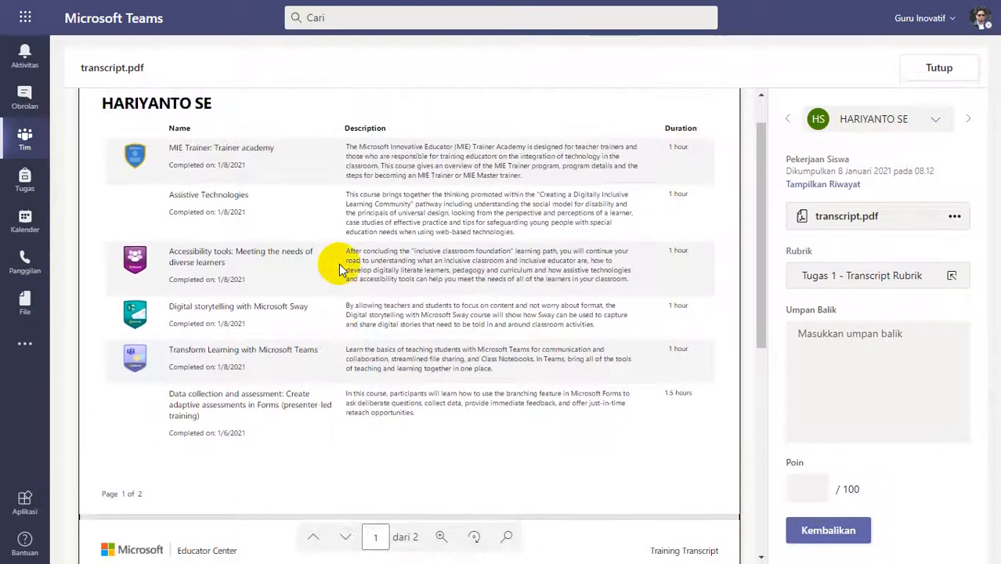
{"action": "scroll", "coordinate": [339, 264], "scroll_direction": "up", "scroll_amount": 1}
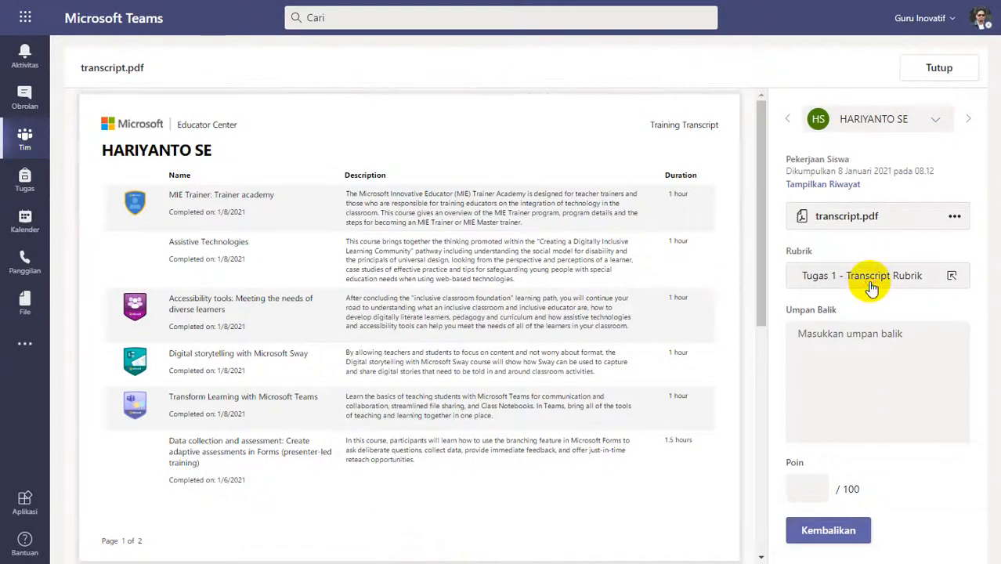
Rate the 08.12 submission Agak Lengkap (3 poin) in the Tugas 1 - Transcript Rubrik and finish the rubric.
{"action": "left_click", "coordinate": [865, 288]}
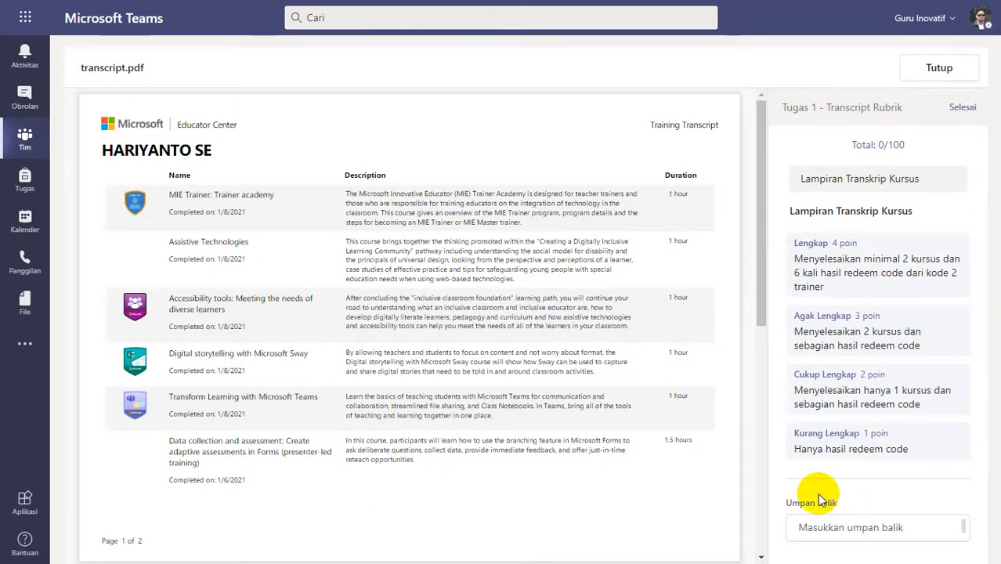
{"action": "left_click", "coordinate": [864, 345]}
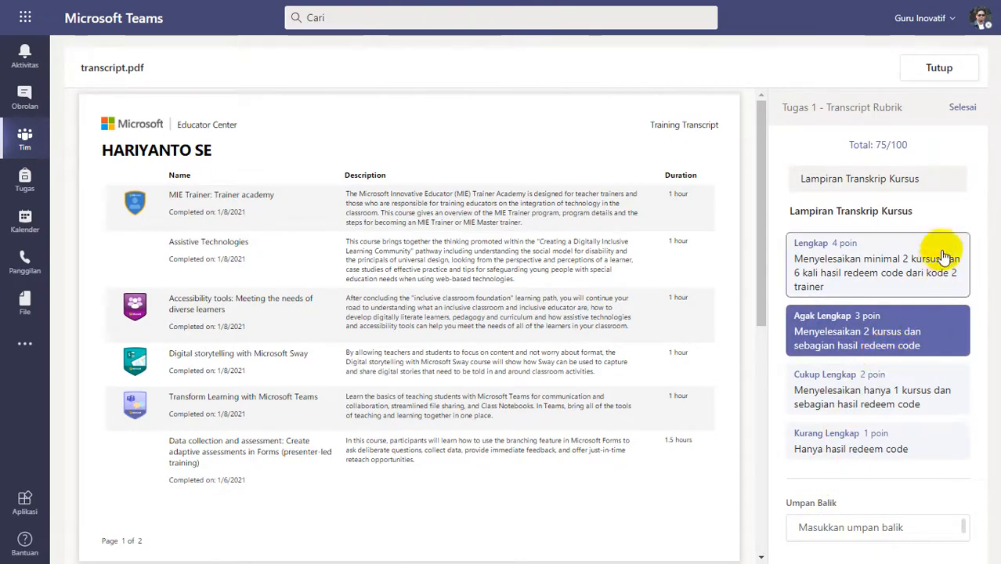
{"action": "left_click", "coordinate": [962, 107]}
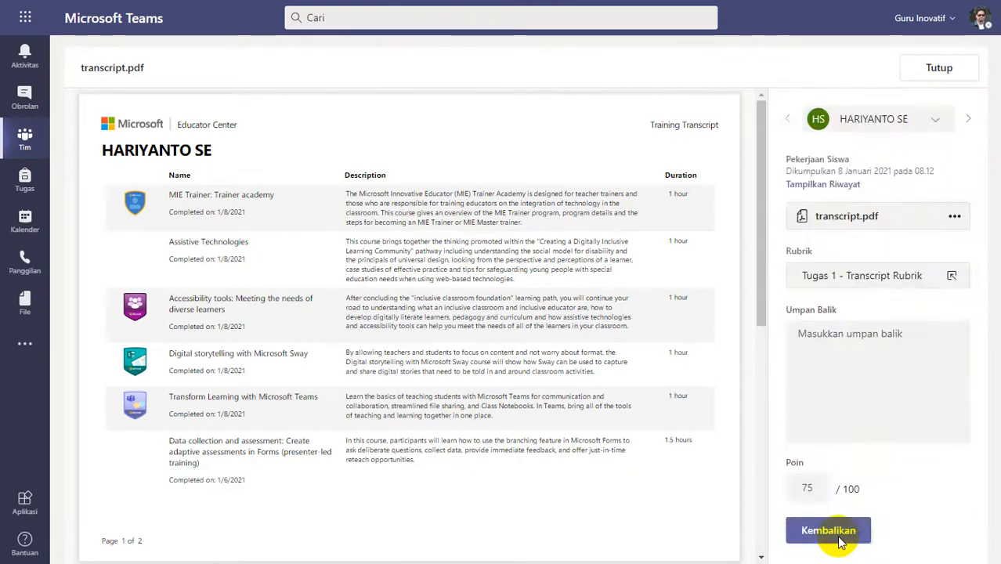
Return the 08.12 submission with the feedback "Silakan diperbaiki, lihat feedback kekurangannya pada video patroli - feedback" and close it.
{"action": "left_click", "coordinate": [843, 400]}
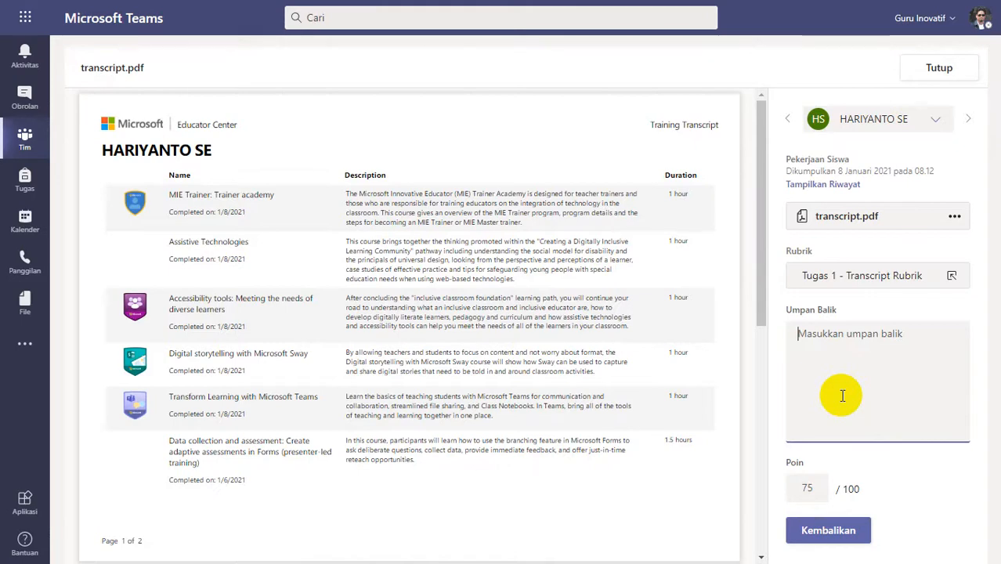
{"action": "type", "text": "Silakan diperbaiki, lihat feedback kekurangannya pada video patroli - feedback"}
{"action": "left_click", "coordinate": [819, 530]}
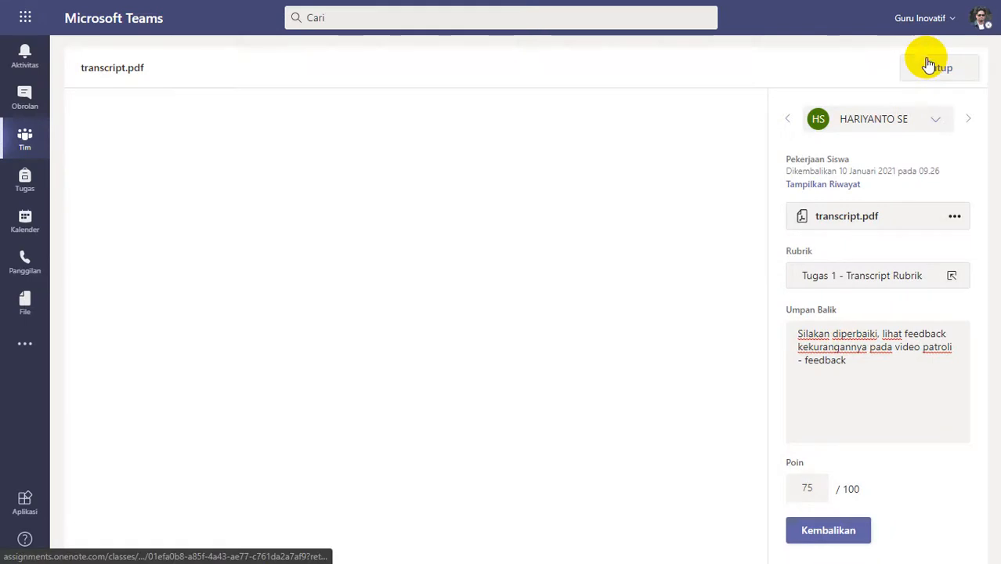
{"action": "left_click", "coordinate": [929, 67]}
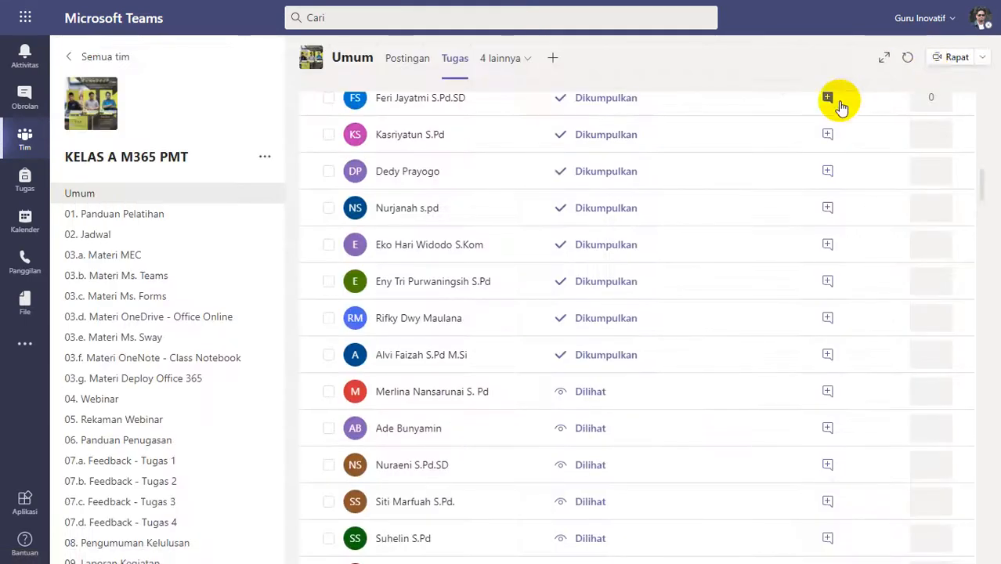
Open transcript.pdf submitted at 08.15, review its trainings on both pages and rate it Lengkap (4 poin) in the rubric.
{"action": "left_click", "coordinate": [433, 357]}
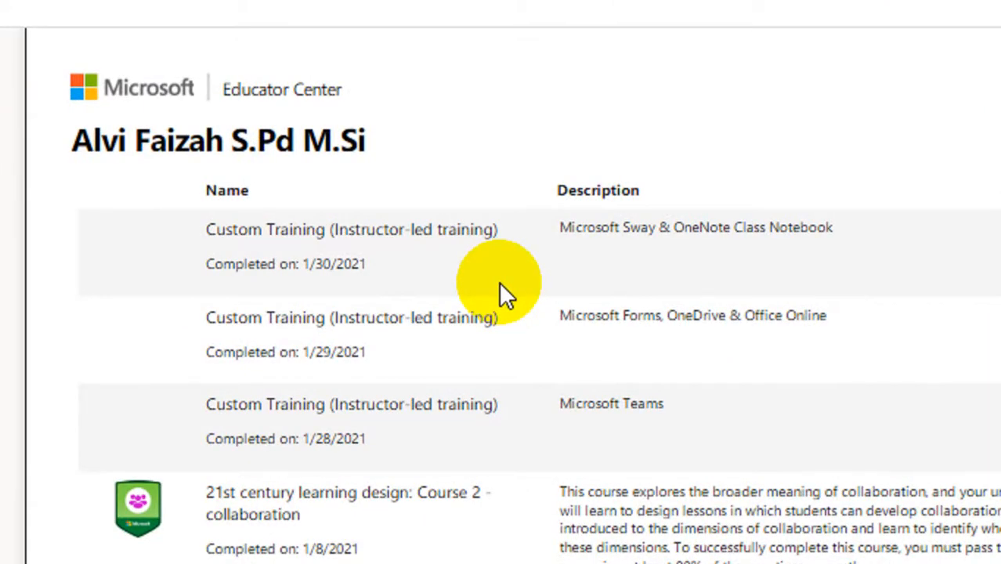
{"action": "scroll", "coordinate": [496, 372], "scroll_direction": "down", "scroll_amount": 3}
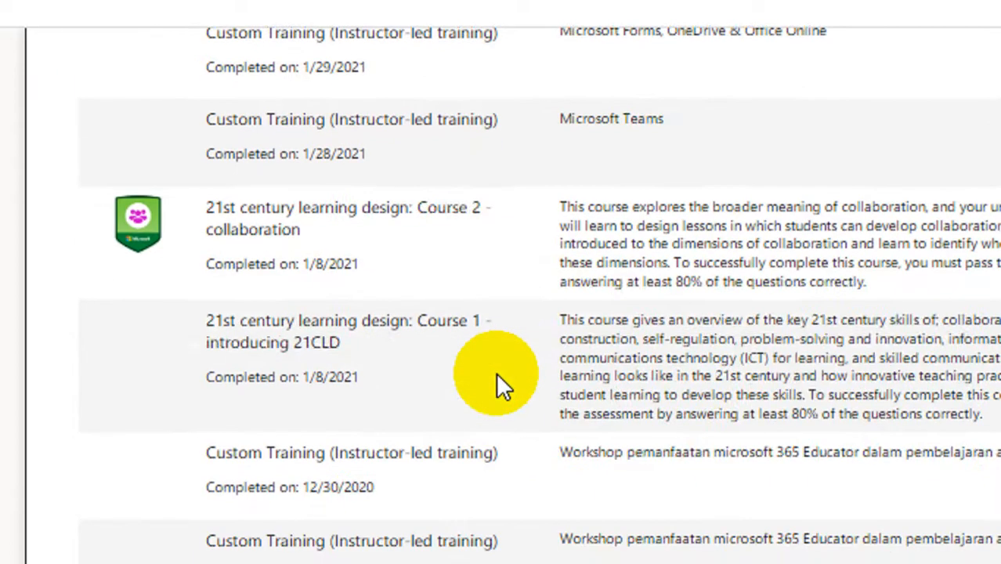
{"action": "scroll", "coordinate": [513, 345], "scroll_direction": "down", "scroll_amount": 4}
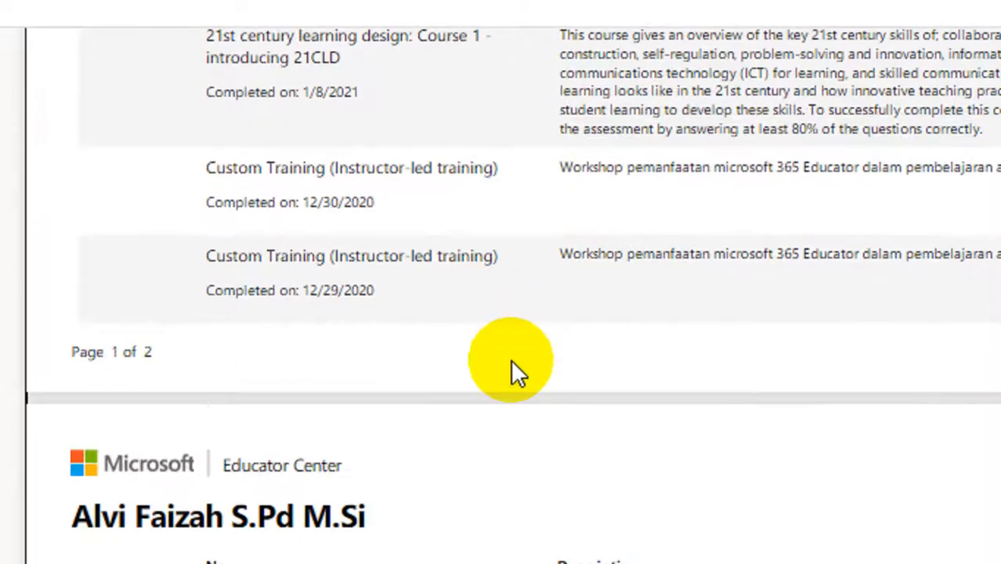
{"action": "scroll", "coordinate": [511, 447], "scroll_direction": "down", "scroll_amount": 1}
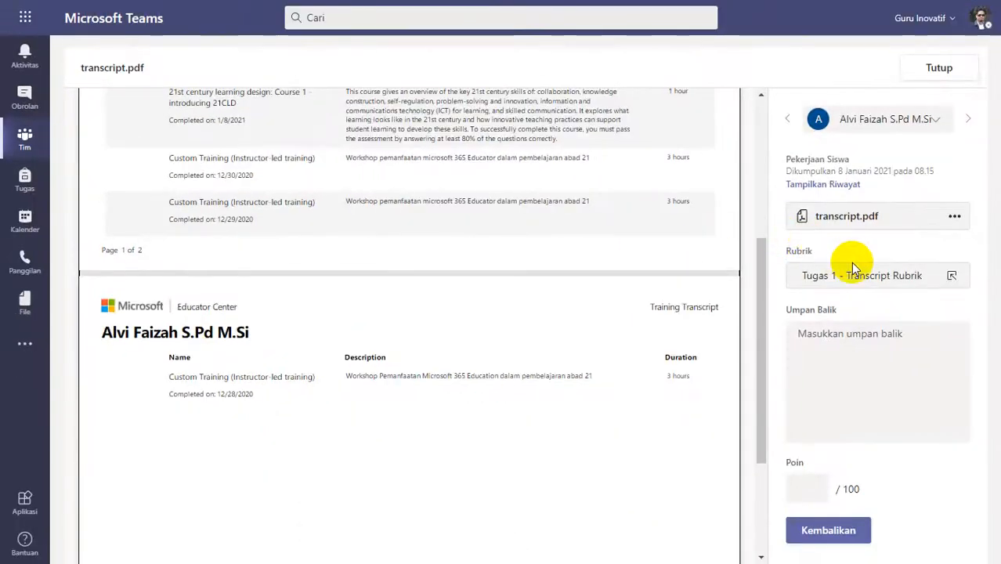
{"action": "left_click", "coordinate": [852, 266]}
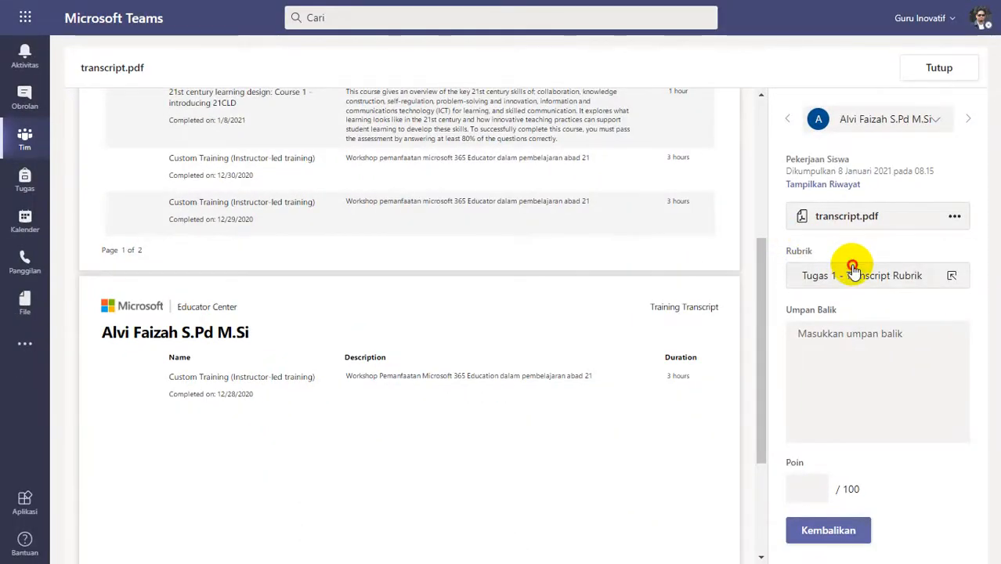
{"action": "left_click", "coordinate": [854, 271]}
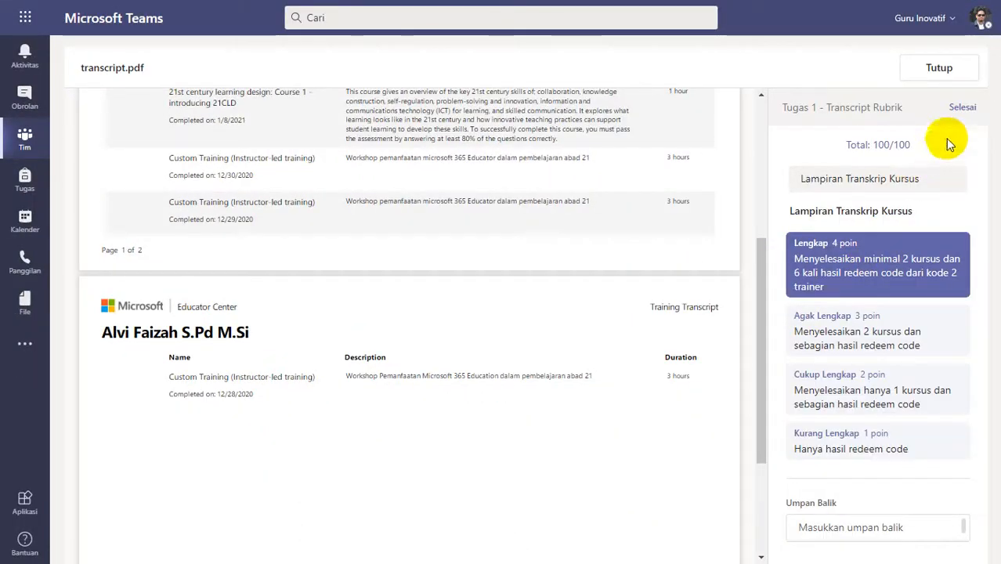
Enter "Good Job" as the only feedback for the 08.15 submission and return it to the student.
{"action": "left_click", "coordinate": [887, 407]}
{"action": "type", "text": "Silakan diperbaiki, lihat feedback kekurangannya pada video patroli - feedback"}
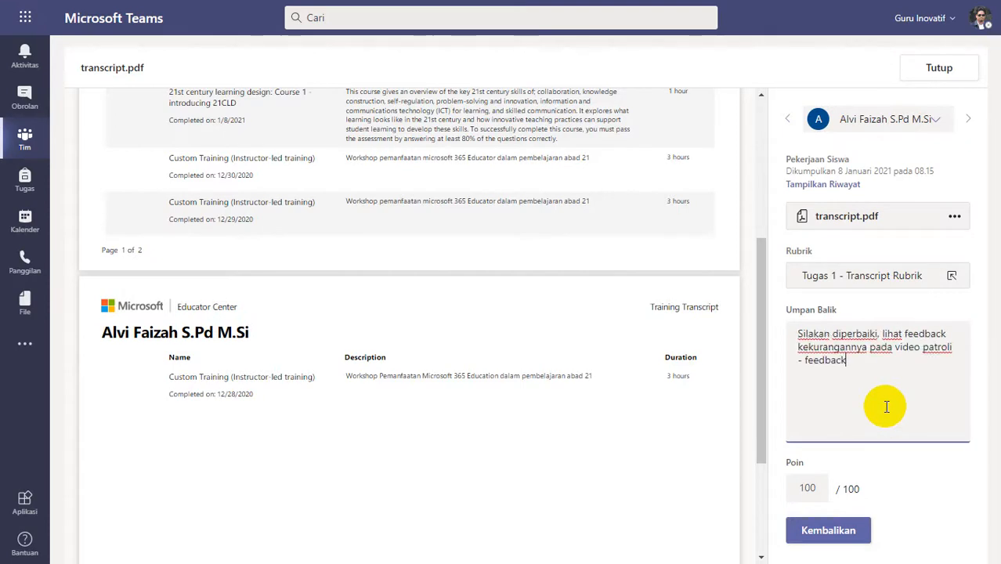
{"action": "key", "text": "ctrl+a"}
{"action": "type", "text": "Go"}
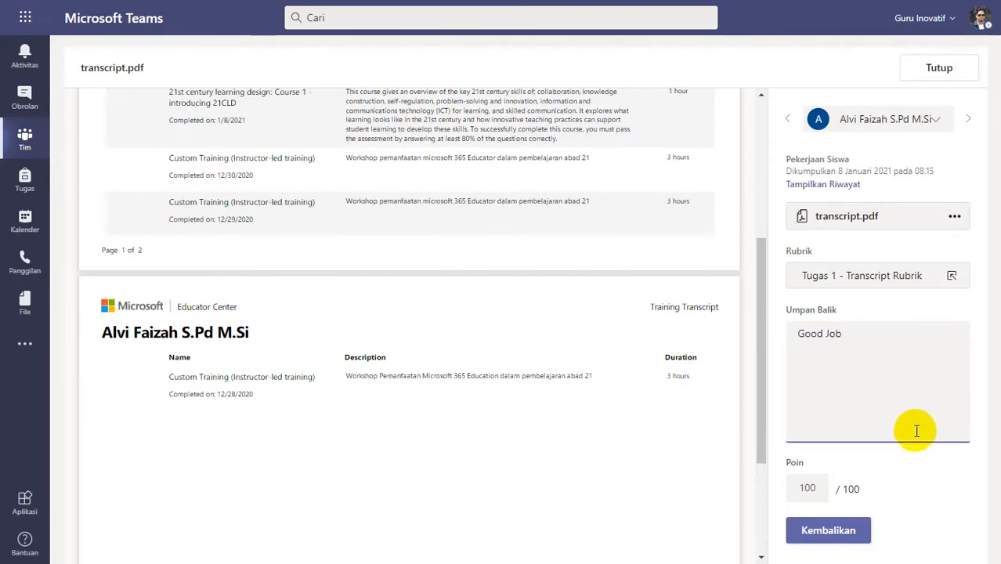
{"action": "left_click", "coordinate": [833, 530]}
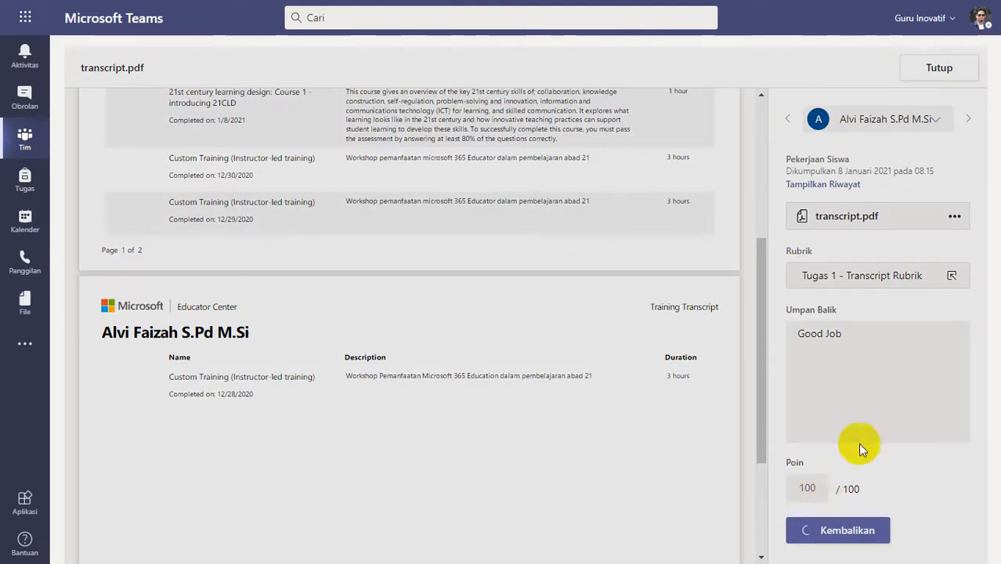
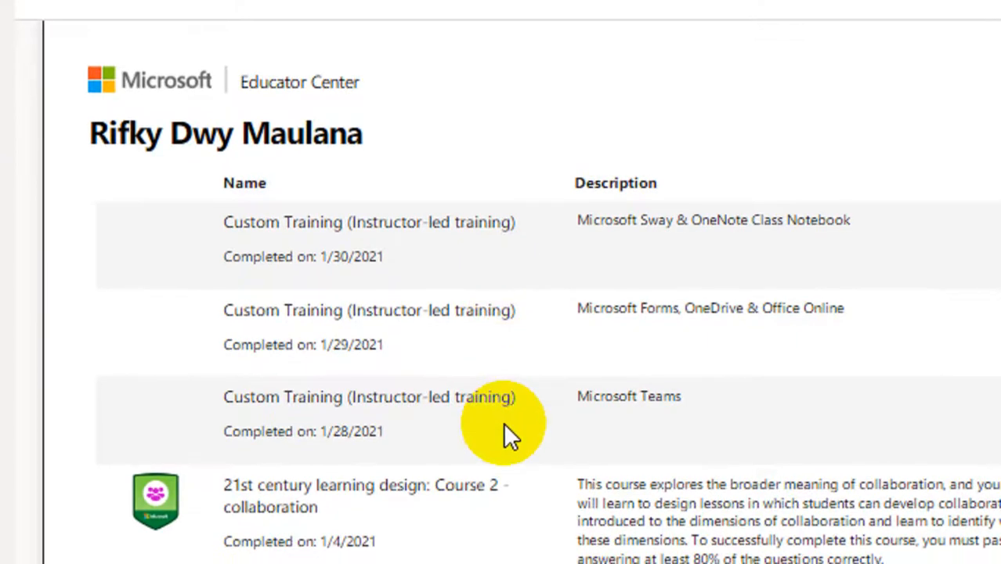
Review both pages of the transcript submitted at 10.24 and rate it Lengkap (4 poin) in the Tugas 1 - Transcript Rubrik.
{"action": "scroll", "coordinate": [502, 422], "scroll_direction": "down", "scroll_amount": 10}
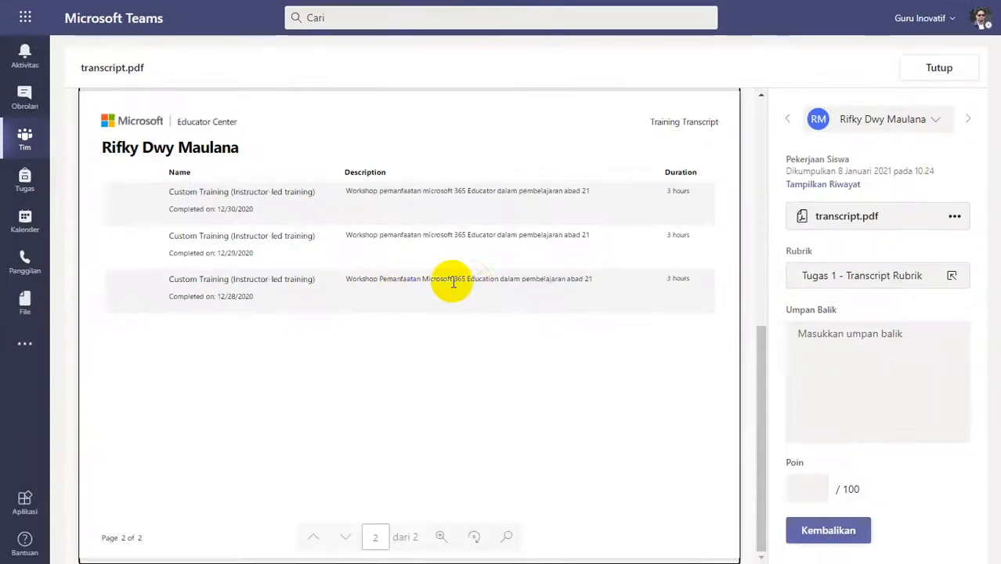
{"action": "scroll", "coordinate": [462, 280], "scroll_direction": "up", "scroll_amount": 6}
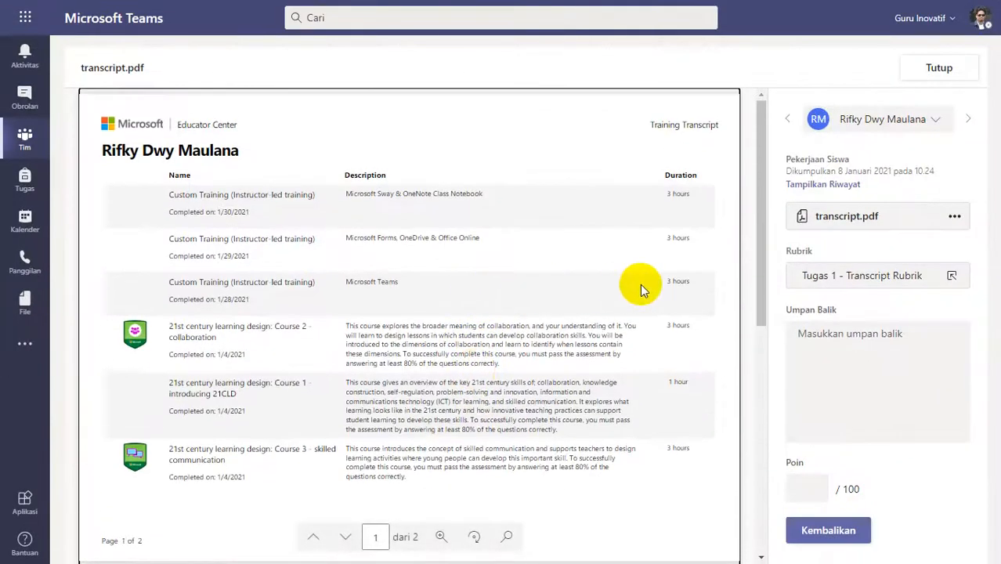
{"action": "left_click", "coordinate": [870, 274]}
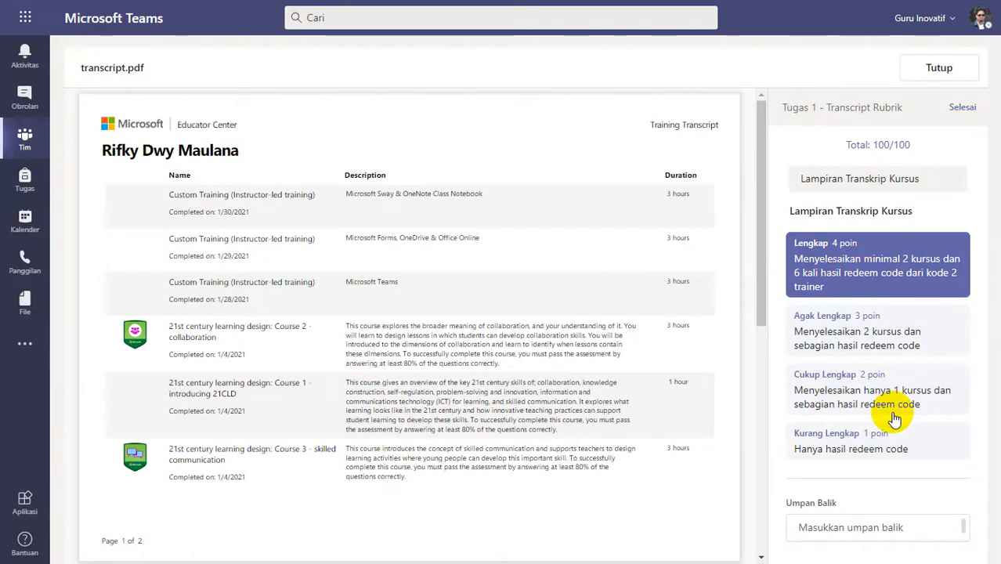
{"action": "key", "text": "Escape"}
Enter "Good Job" as the only feedback for the 10.24 submission, return it to the student and close it.
{"action": "left_click", "coordinate": [859, 355]}
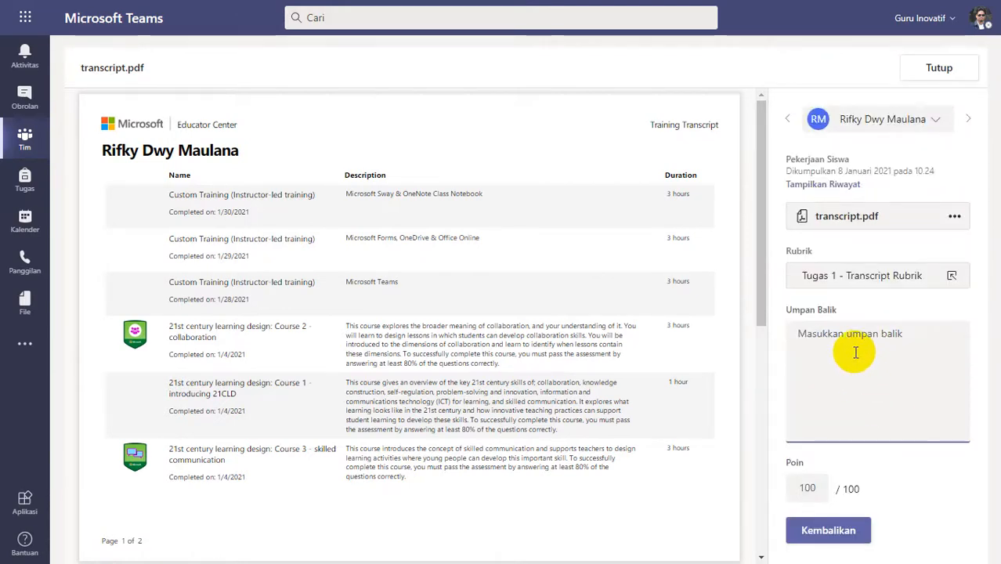
{"action": "type", "text": "Silakan diperbaiki, lihat feedback kekurangannya pada video patroli - feedback"}
{"action": "key", "text": "ctrl+a"}
{"action": "key", "text": "ctrl+c"}
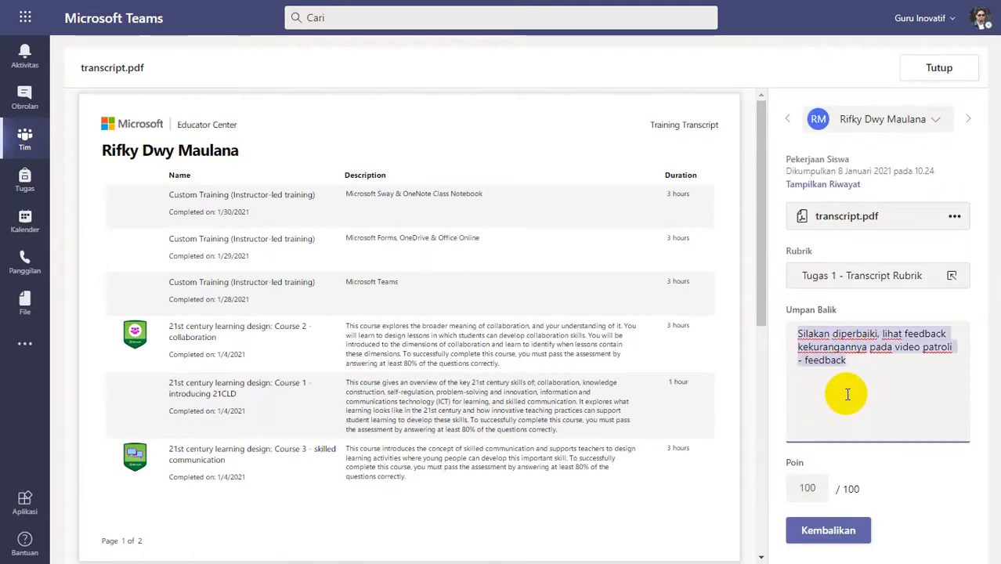
{"action": "type", "text": "Good Job"}
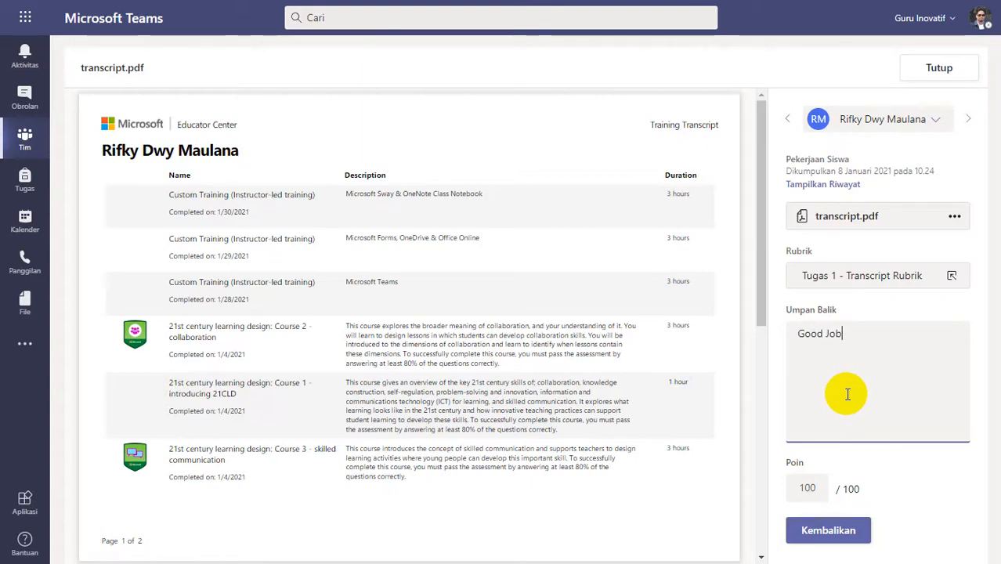
{"action": "left_click", "coordinate": [815, 530]}
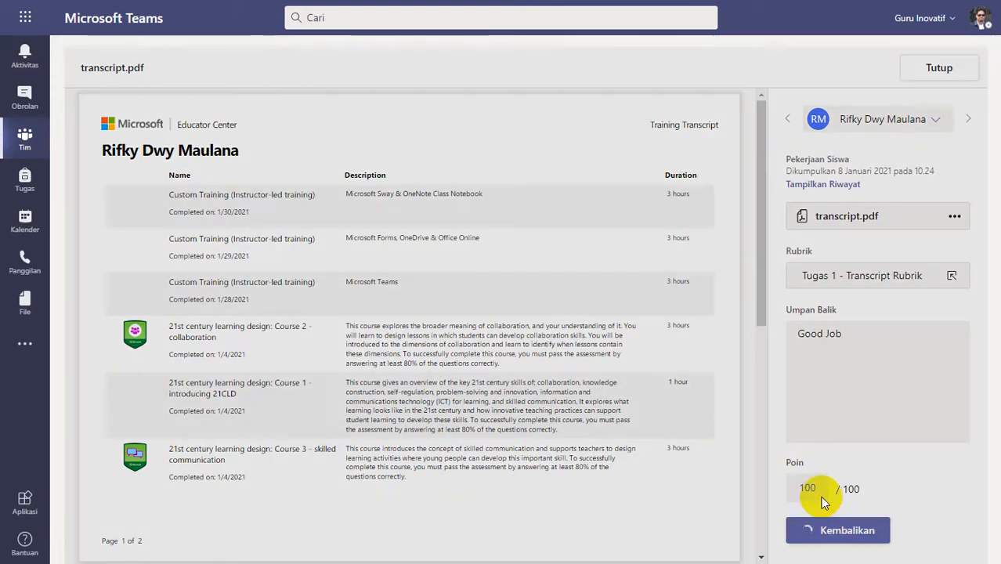
{"action": "left_click", "coordinate": [938, 69]}
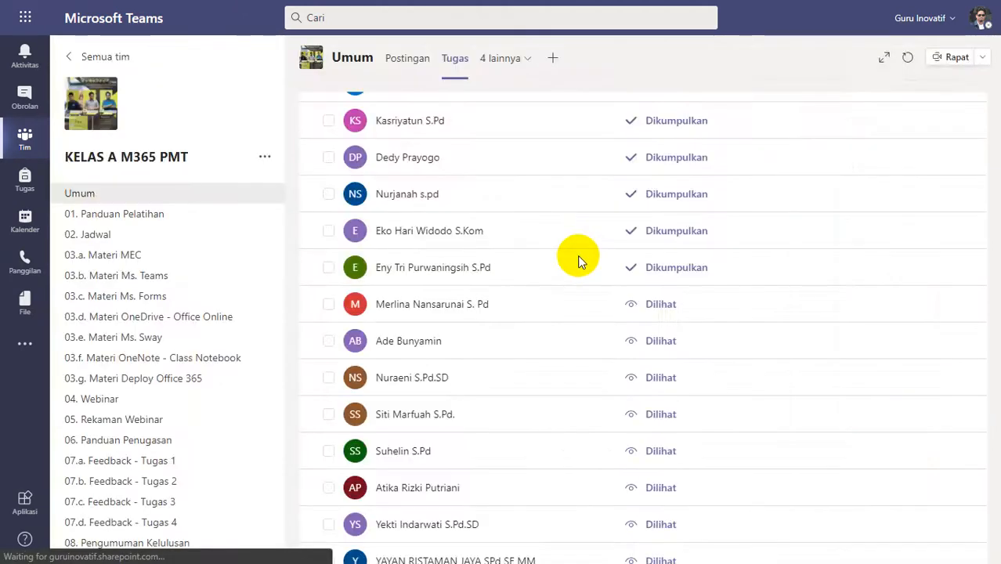
Open transcript.pdf submitted at 15.30, review its trainings on both pages and rate it Lengkap (4 poin) in the rubric.
{"action": "scroll", "coordinate": [504, 391], "scroll_direction": "up", "scroll_amount": 2}
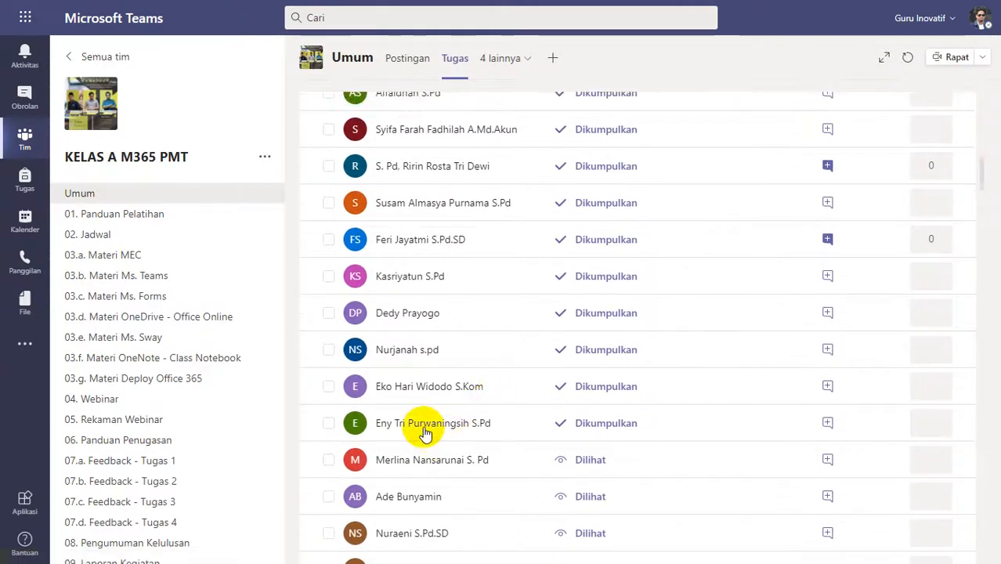
{"action": "left_click", "coordinate": [530, 293]}
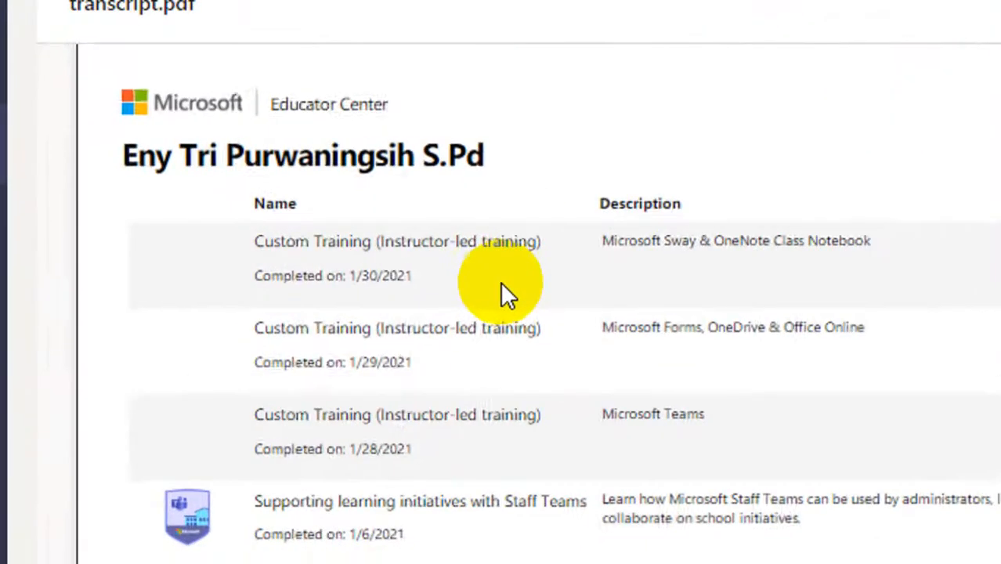
{"action": "scroll", "coordinate": [521, 423], "scroll_direction": "down", "scroll_amount": 2}
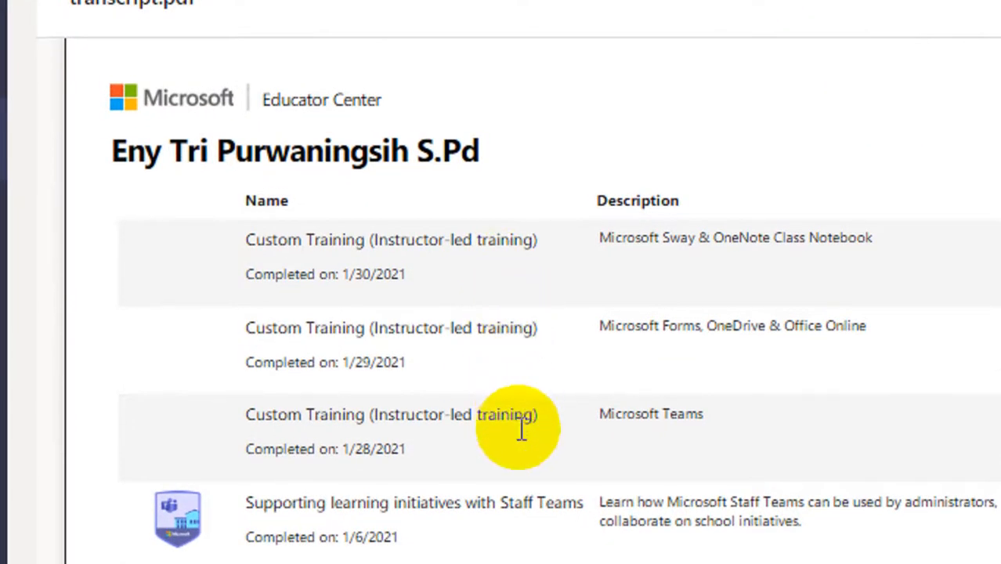
{"action": "scroll", "coordinate": [525, 431], "scroll_direction": "down", "scroll_amount": 10}
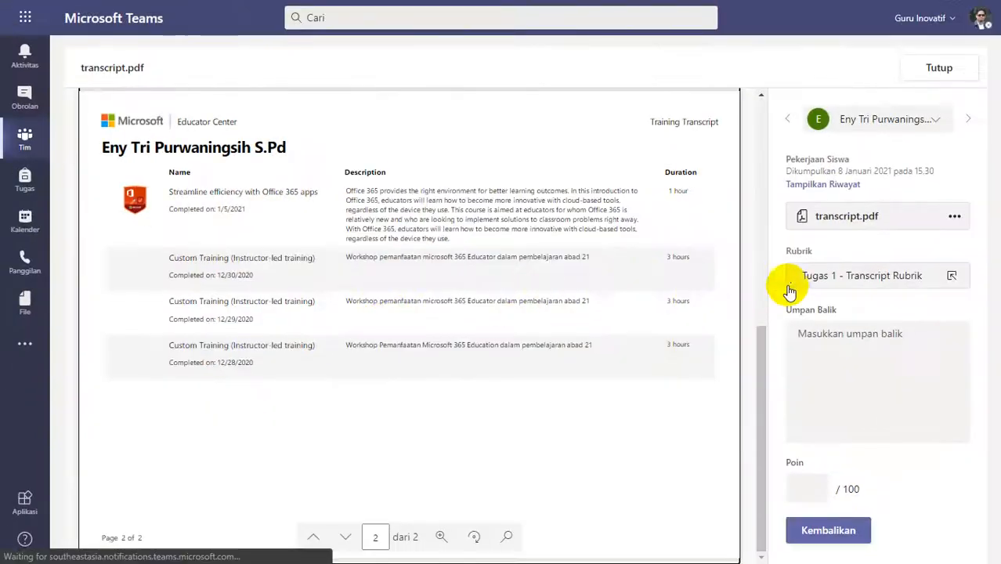
{"action": "left_click", "coordinate": [788, 286]}
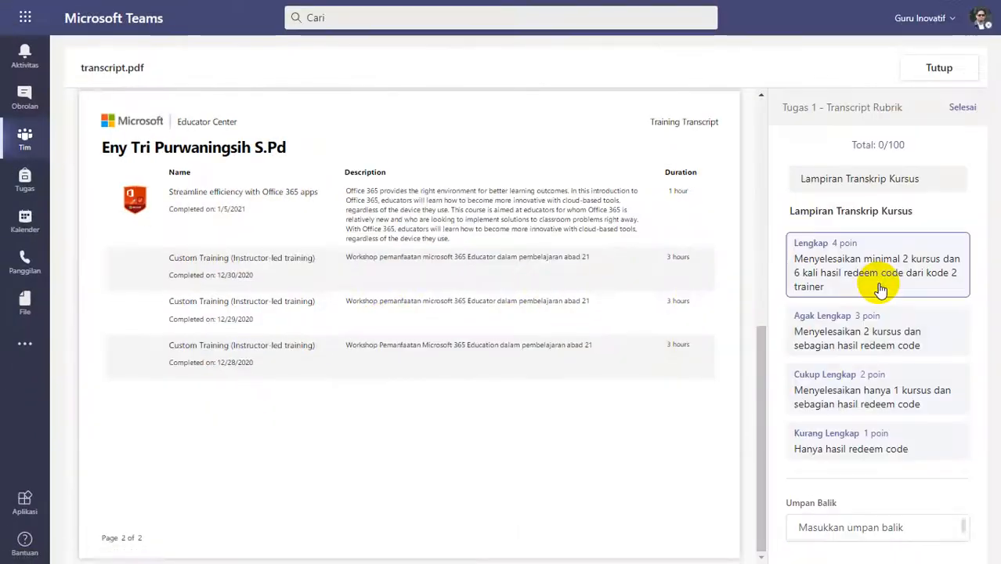
{"action": "left_click", "coordinate": [893, 255]}
Finish the rubric, return the 15.30 submission with the feedback "Good job" and close it.
{"action": "left_click", "coordinate": [962, 107]}
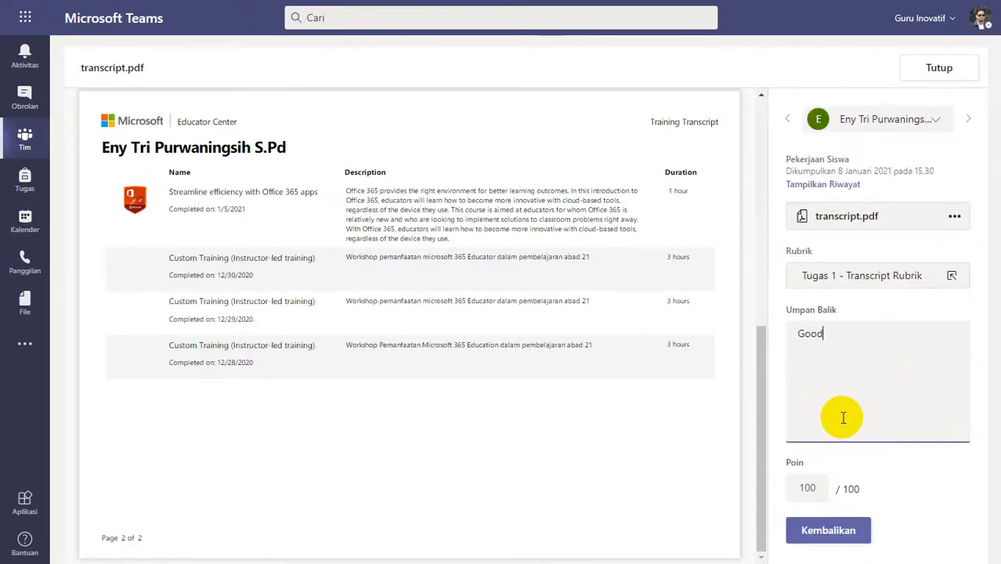
{"action": "left_click", "coordinate": [827, 531]}
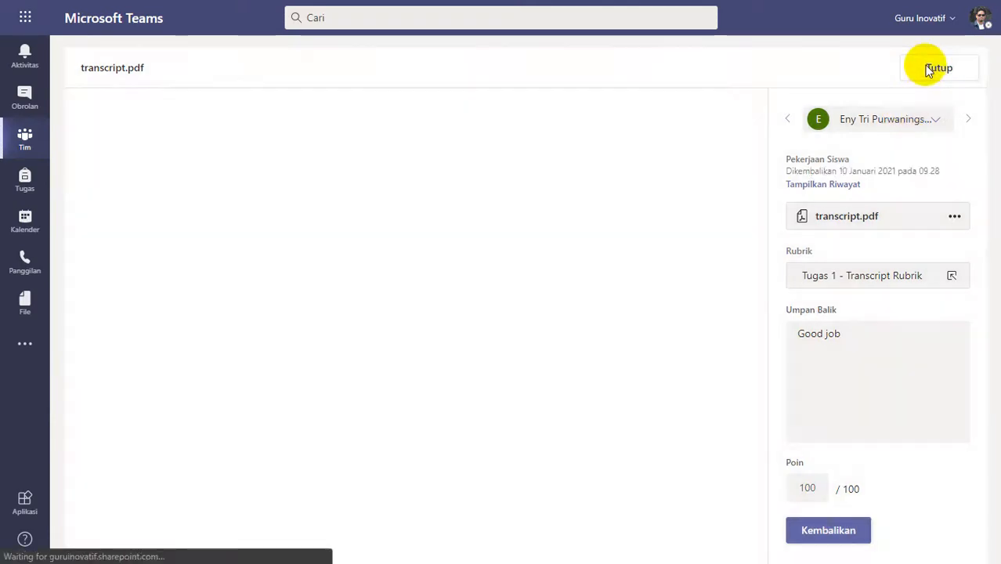
{"action": "left_click", "coordinate": [934, 68]}
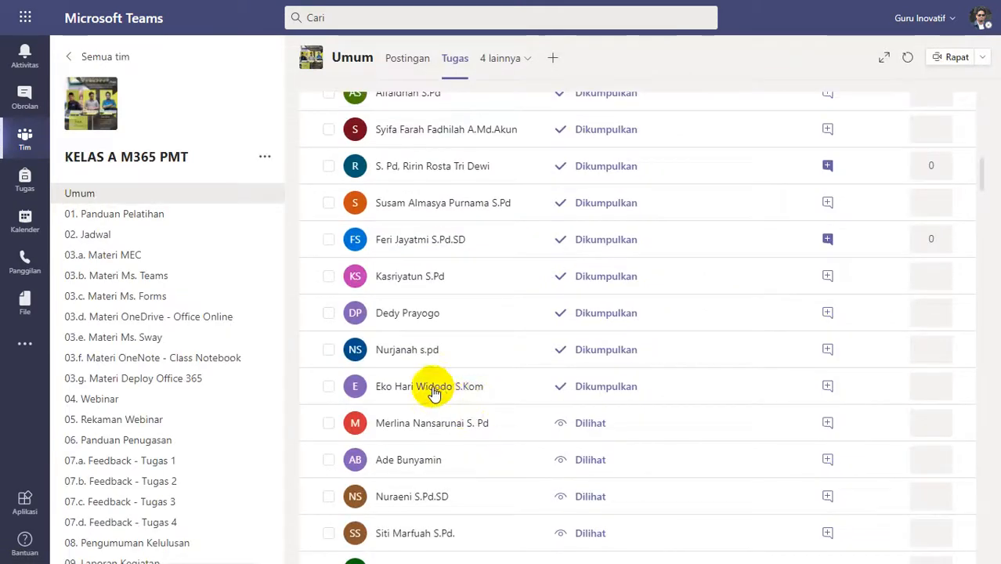
Open transcript.pdf submitted at 19.05 and rate it Agak Lengkap (3 poin) in the Tugas 1 - Transcript Rubrik.
{"action": "left_click", "coordinate": [436, 386]}
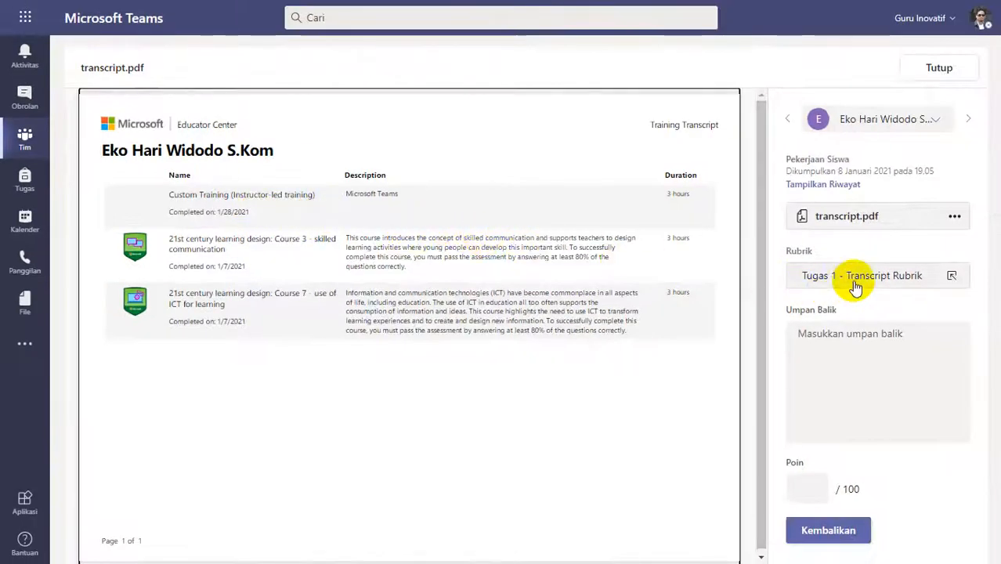
{"action": "left_click", "coordinate": [856, 284]}
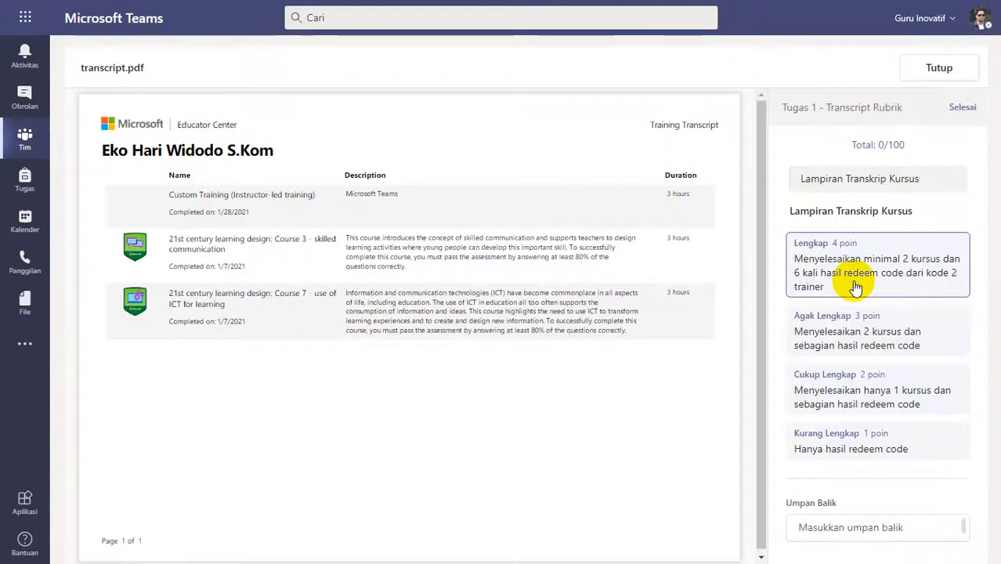
{"action": "left_click", "coordinate": [871, 345]}
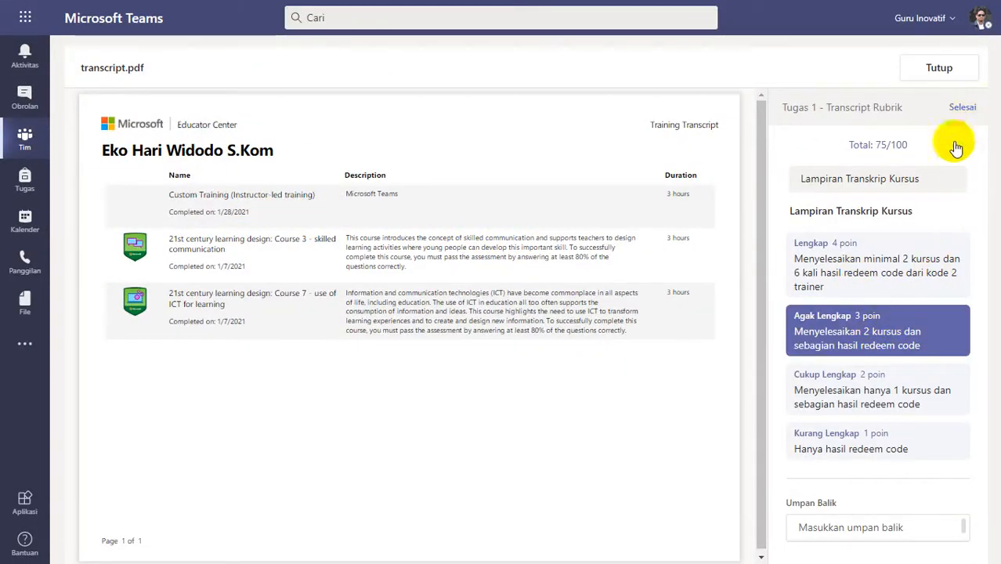
Return the 19.05 submission with the feedback "Silakan diperbaiki, lihat feedback kekurangannya pada video patroli - feedback" and close it.
{"action": "left_click", "coordinate": [843, 358]}
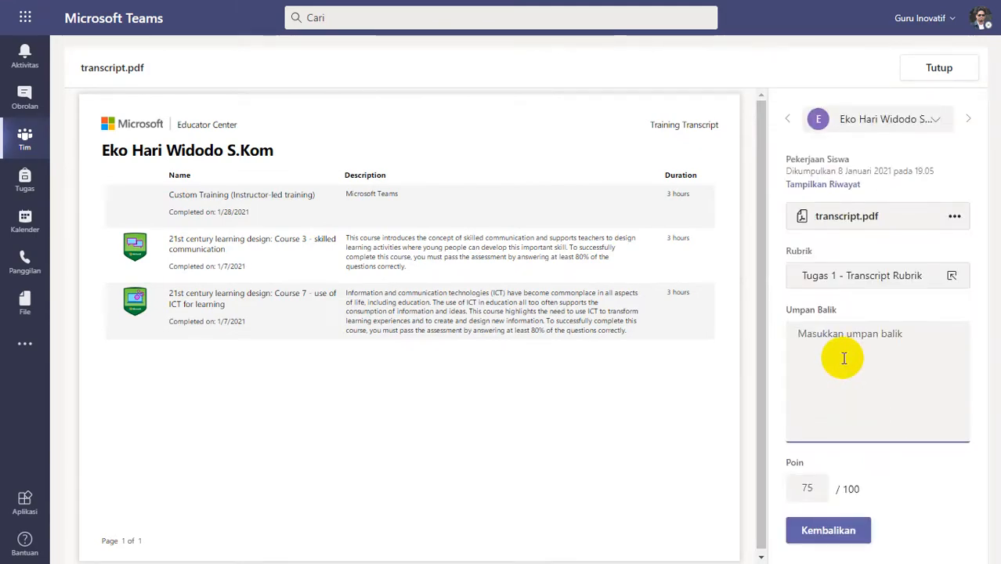
{"action": "key", "text": "ctrl+v"}
{"action": "left_click", "coordinate": [815, 531]}
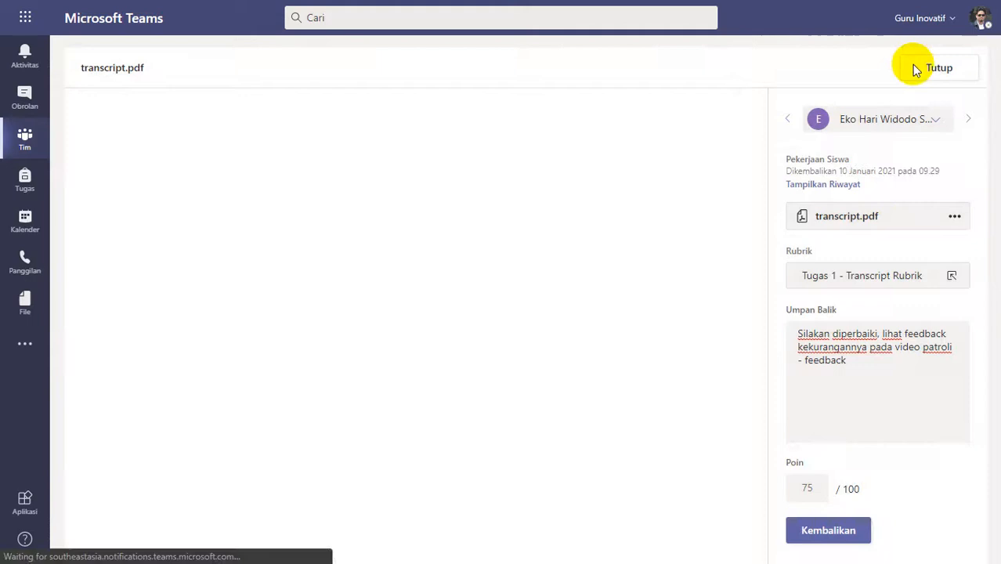
{"action": "left_click", "coordinate": [911, 67]}
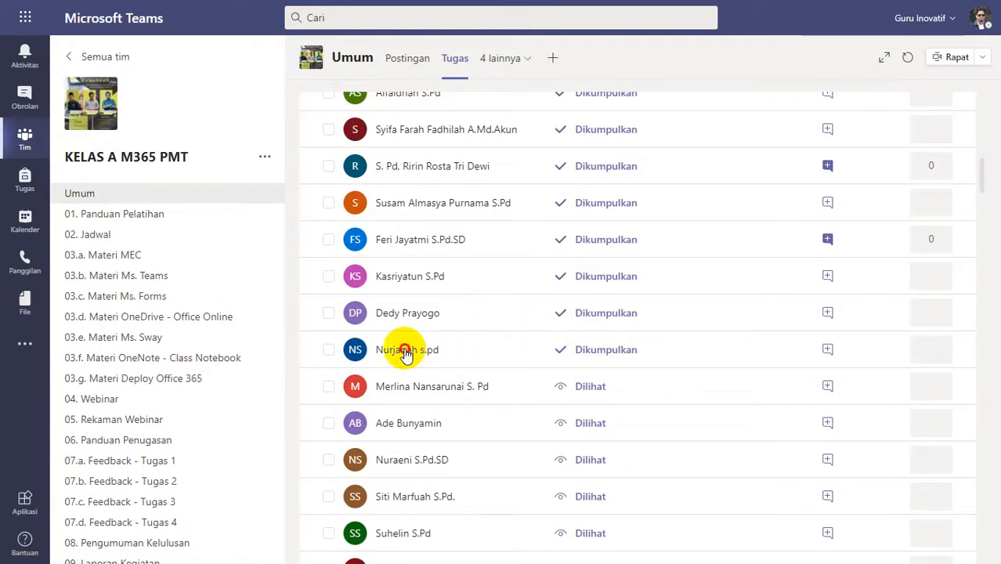
Open transcript.pdf submitted at 20.11, review its trainings on both pages and rate it Lengkap (4 poin) in the rubric.
{"action": "left_click", "coordinate": [481, 310]}
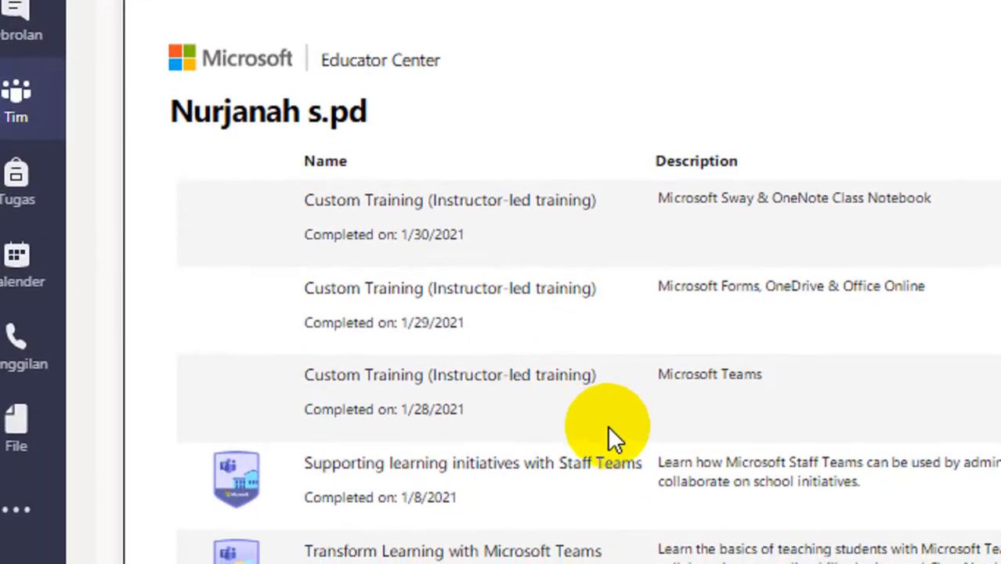
{"action": "scroll", "coordinate": [610, 436], "scroll_direction": "down", "scroll_amount": 10}
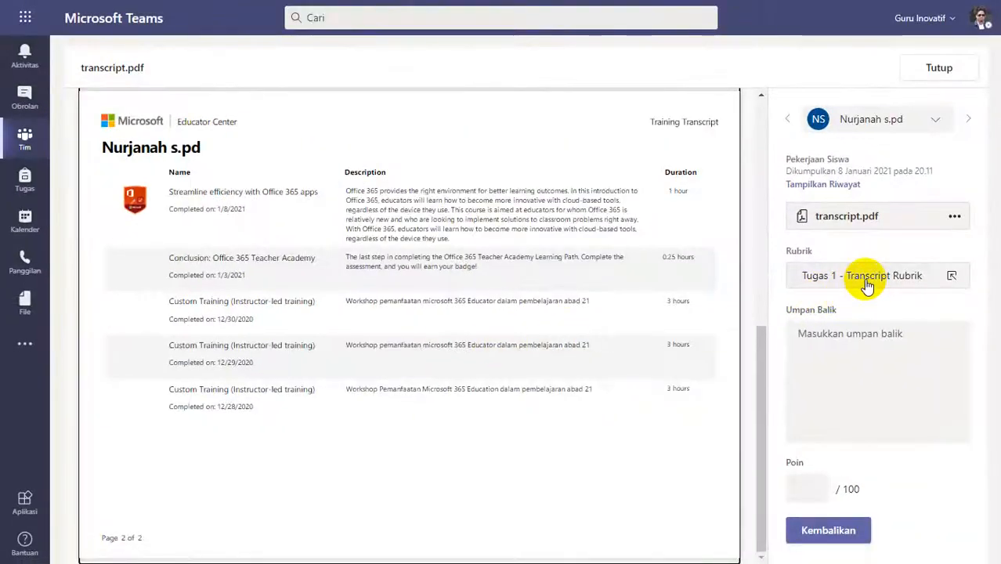
{"action": "left_click", "coordinate": [867, 286]}
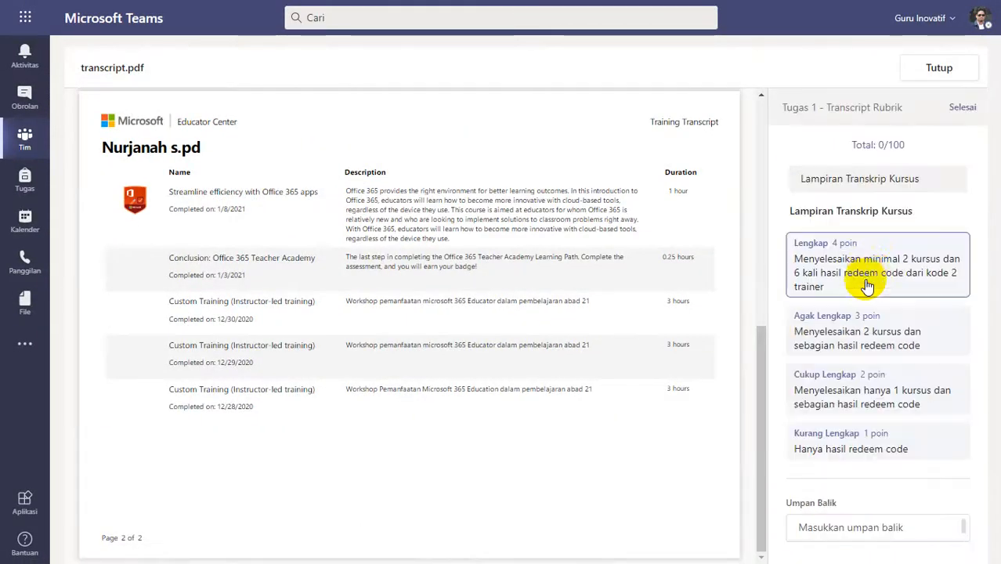
{"action": "left_click", "coordinate": [881, 265]}
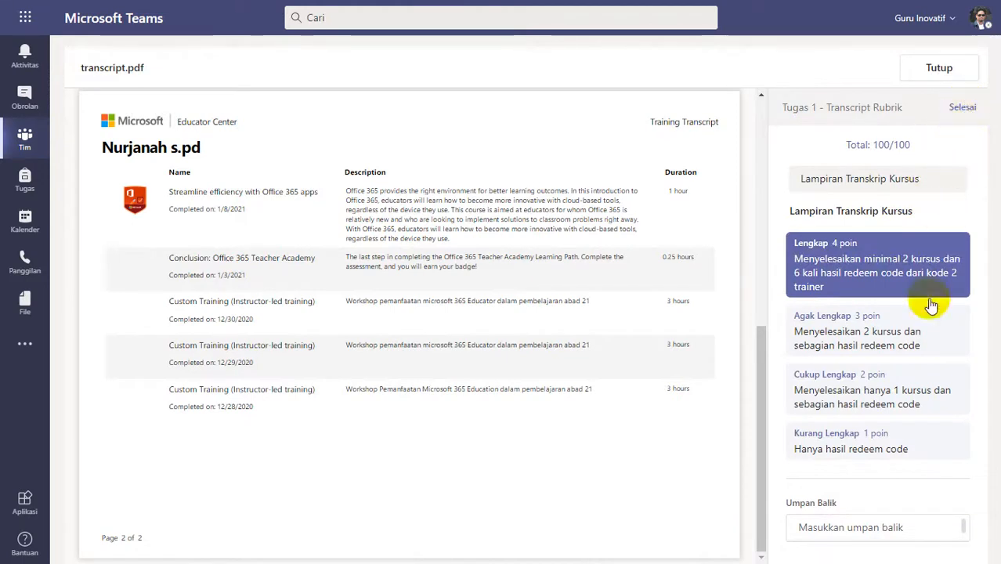
Enter "Good Job" as feedback for the 20.11 submission, return it to the student and close it.
{"action": "left_click", "coordinate": [867, 363]}
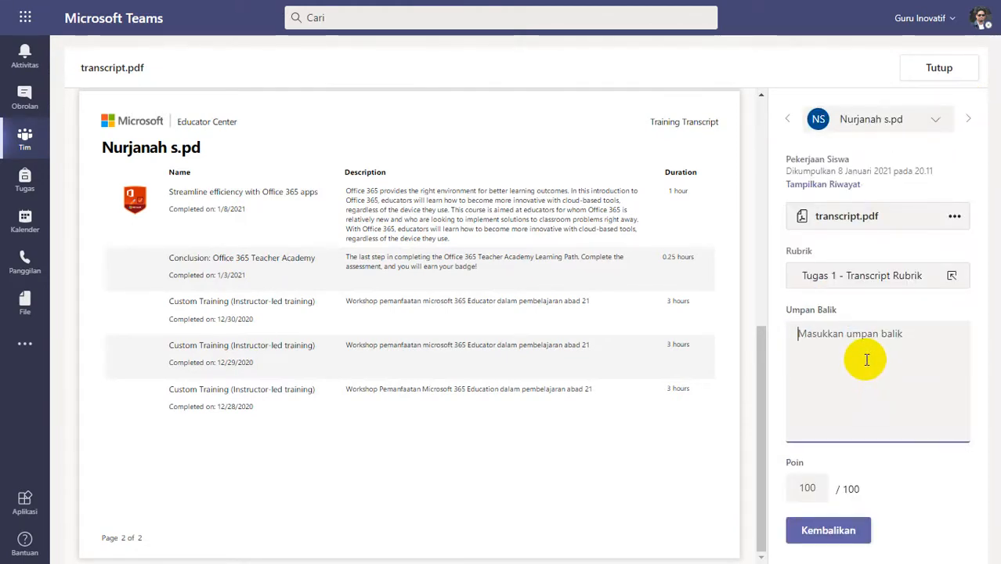
{"action": "type", "text": "gOod Job"}
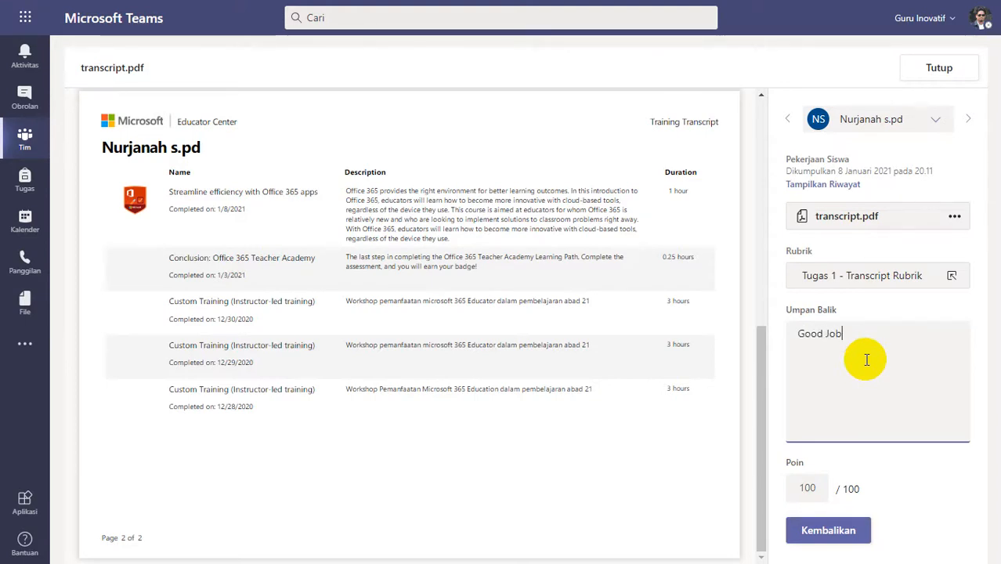
{"action": "left_click", "coordinate": [826, 531]}
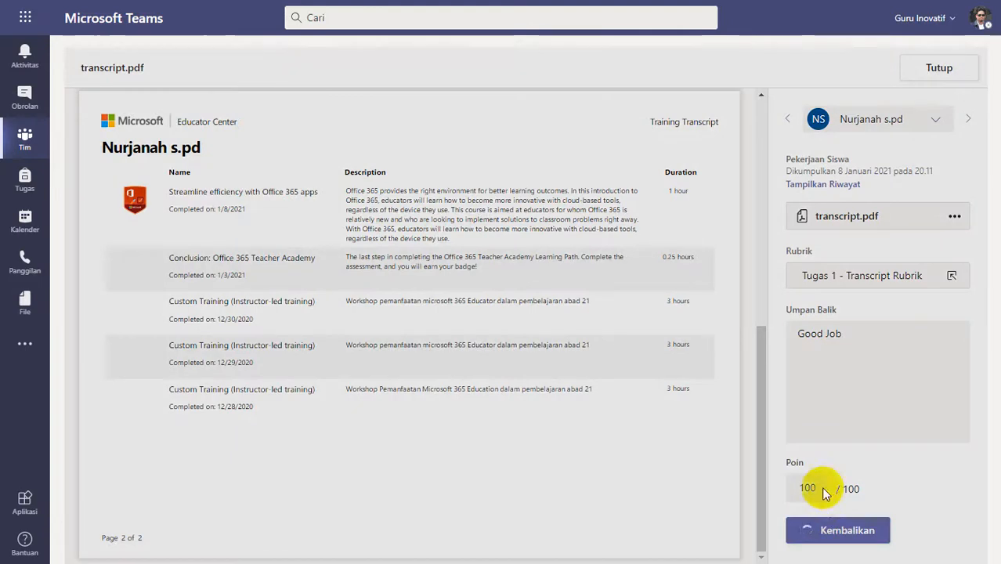
{"action": "left_click", "coordinate": [922, 69]}
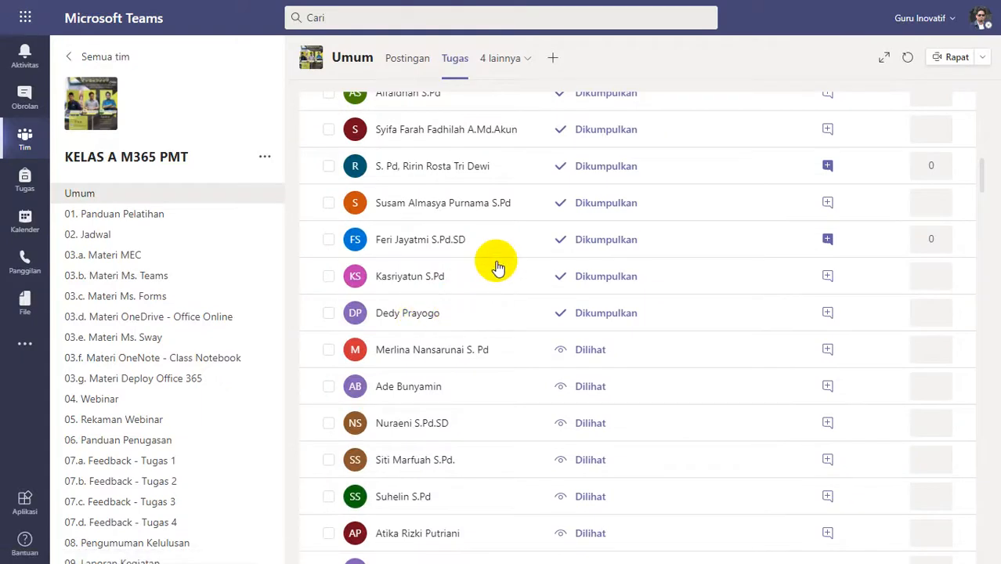
Open transcript (7).pdf submitted at 20.31, review its three pages, rate it Lengkap (4 poin) and finish the rubric.
{"action": "left_click", "coordinate": [509, 312]}
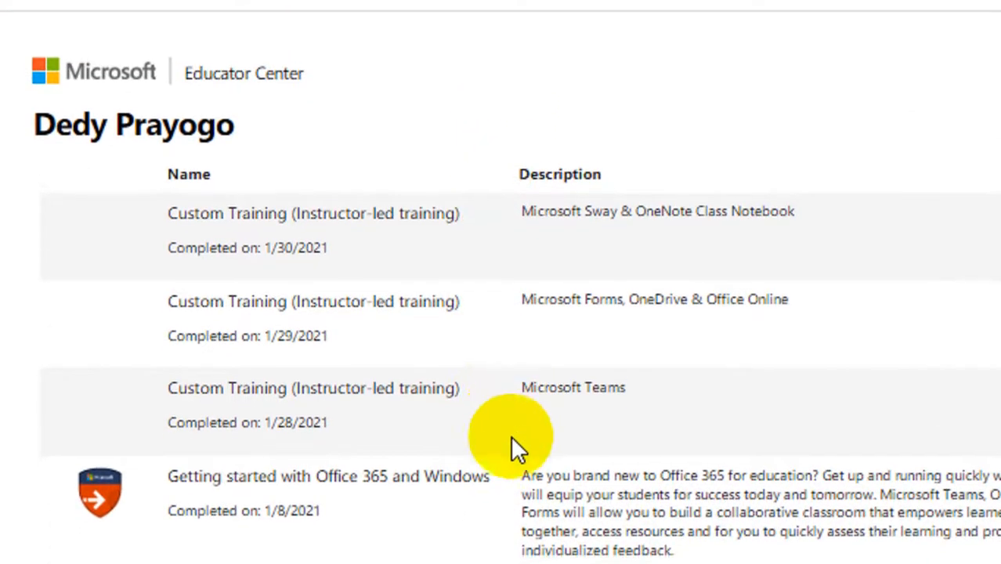
{"action": "scroll", "coordinate": [511, 435], "scroll_direction": "down", "scroll_amount": 1}
{"action": "scroll", "coordinate": [512, 423], "scroll_direction": "down", "scroll_amount": 6}
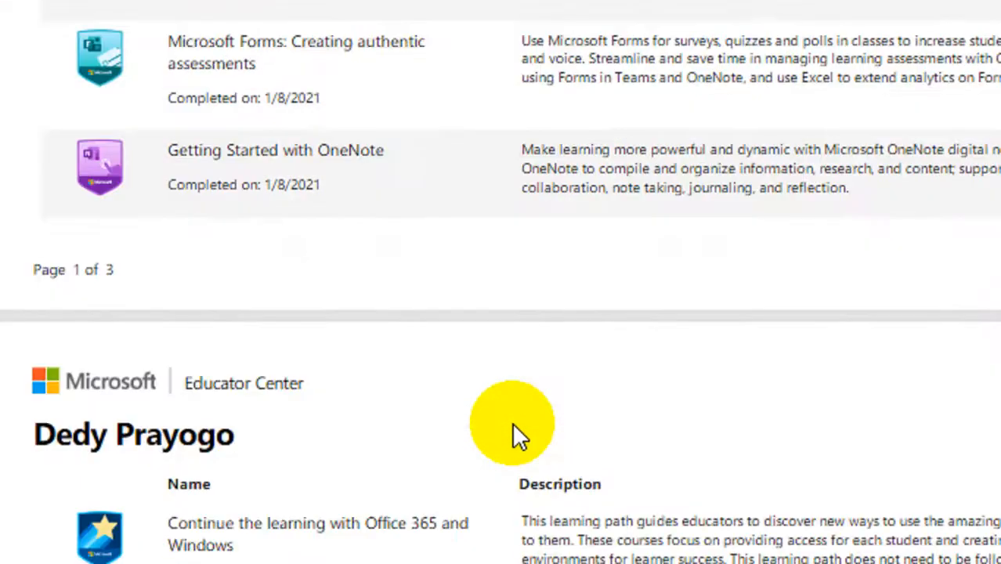
{"action": "scroll", "coordinate": [514, 427], "scroll_direction": "down", "scroll_amount": 15}
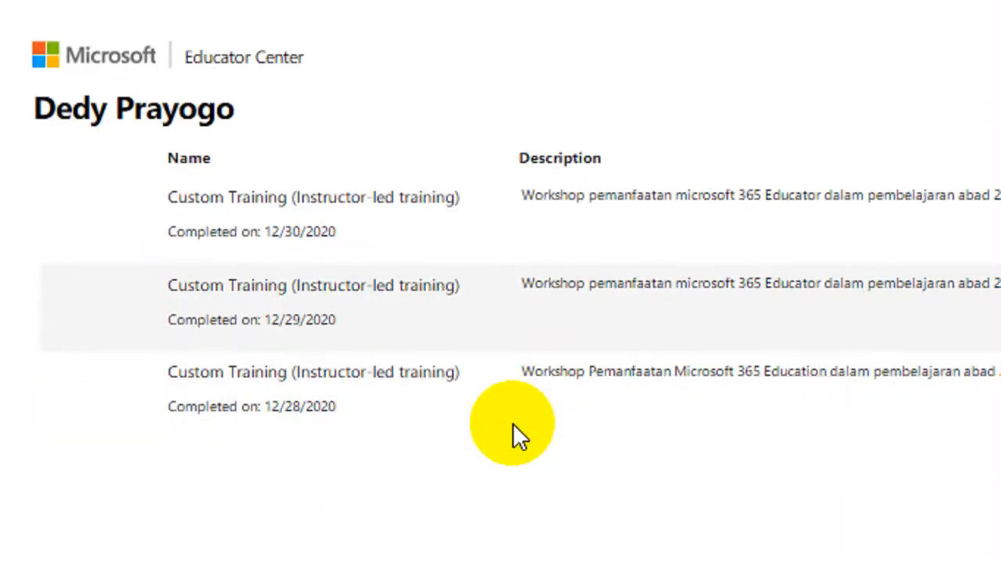
{"action": "left_click", "coordinate": [883, 273]}
{"action": "left_click", "coordinate": [878, 265]}
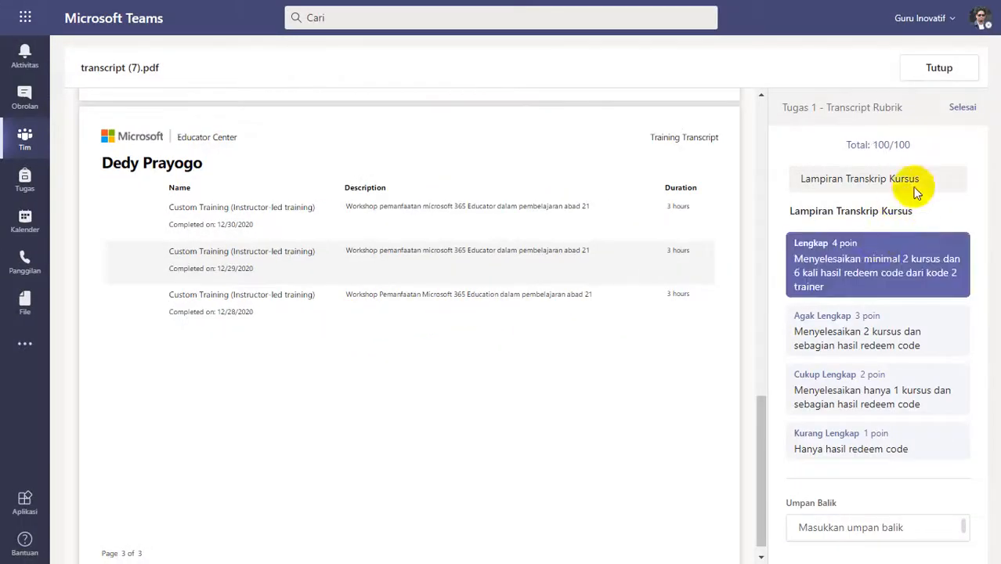
{"action": "left_click", "coordinate": [953, 108]}
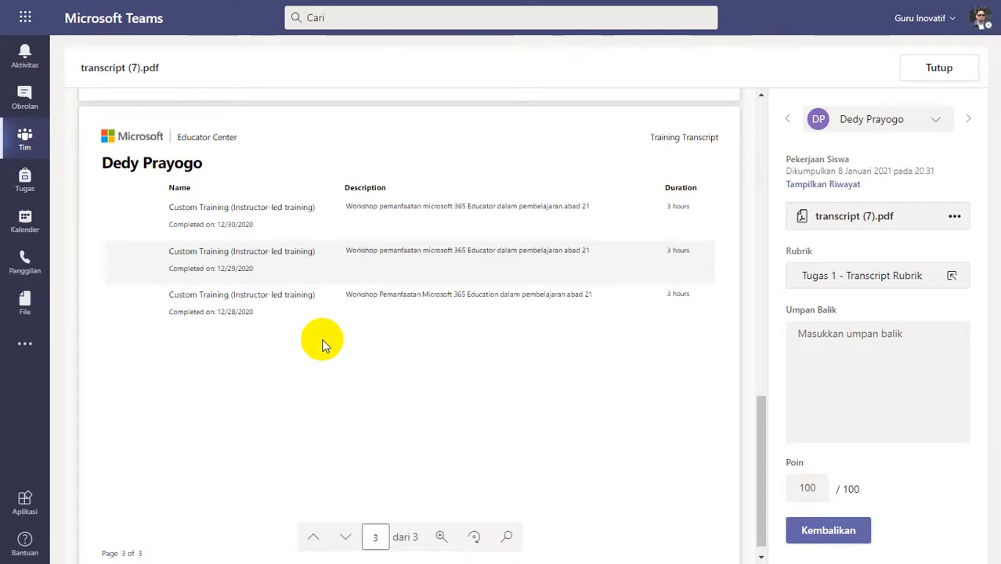
Examine the completed courses and custom trainings on pages 2 and 3 of transcript (7).pdf once more.
{"action": "scroll", "coordinate": [309, 346], "scroll_direction": "down", "scroll_amount": 1}
{"action": "scroll", "coordinate": [309, 345], "scroll_direction": "up", "scroll_amount": 3}
{"action": "scroll", "coordinate": [309, 346], "scroll_direction": "down", "scroll_amount": 3}
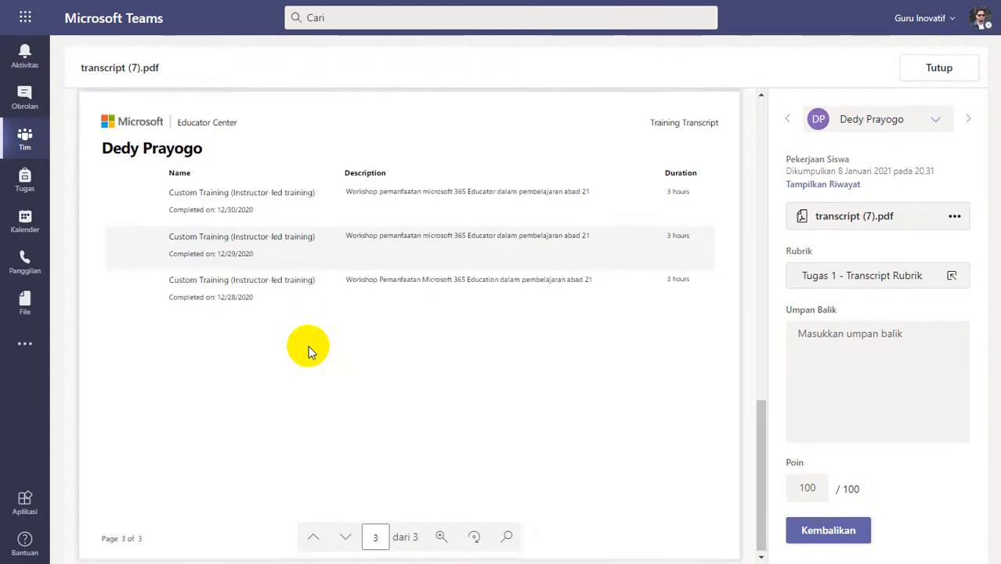
{"action": "scroll", "coordinate": [308, 345], "scroll_direction": "up", "scroll_amount": 6}
{"action": "scroll", "coordinate": [308, 345], "scroll_direction": "down", "scroll_amount": 5}
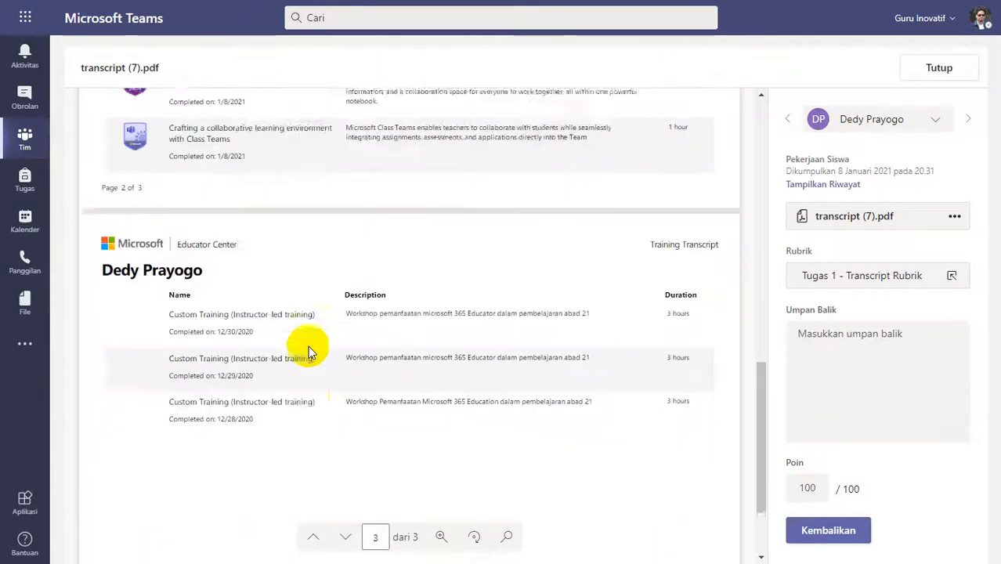
{"action": "scroll", "coordinate": [308, 351], "scroll_direction": "down", "scroll_amount": 1}
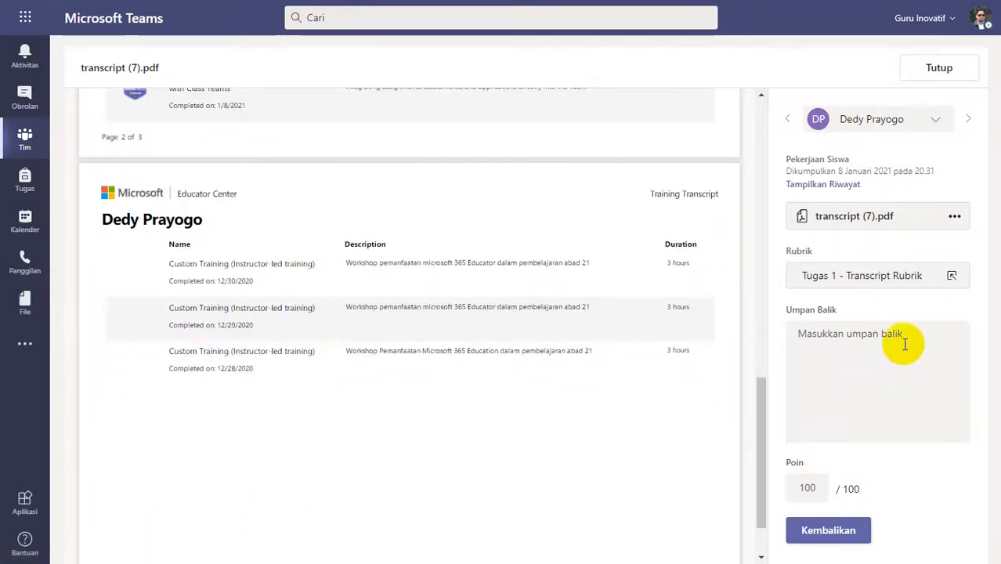
{"action": "scroll", "coordinate": [412, 395], "scroll_direction": "up", "scroll_amount": 6}
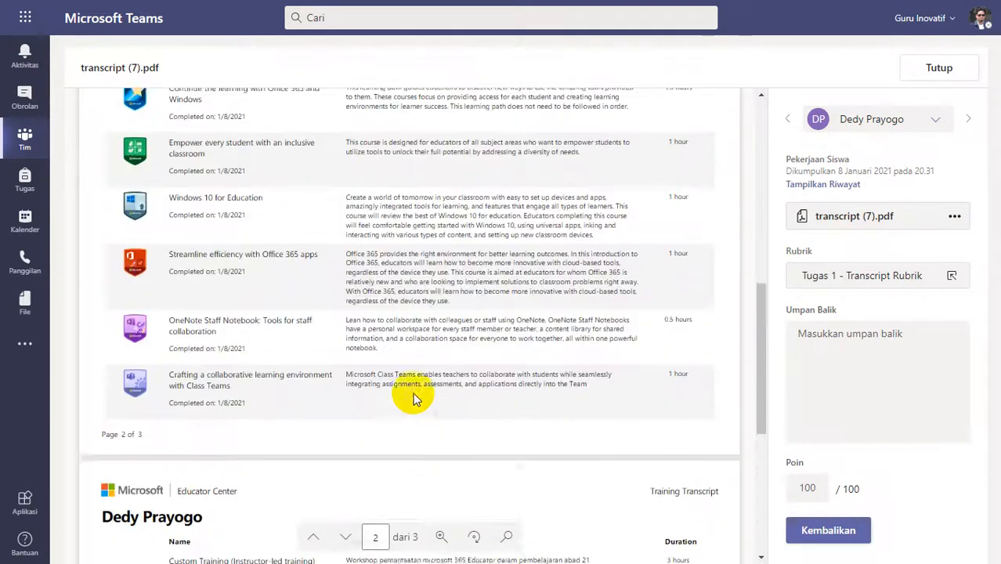
{"action": "scroll", "coordinate": [412, 398], "scroll_direction": "up", "scroll_amount": 1}
Return the 20.31 submission with the feedback "Good Job" and close it.
{"action": "left_click", "coordinate": [871, 347]}
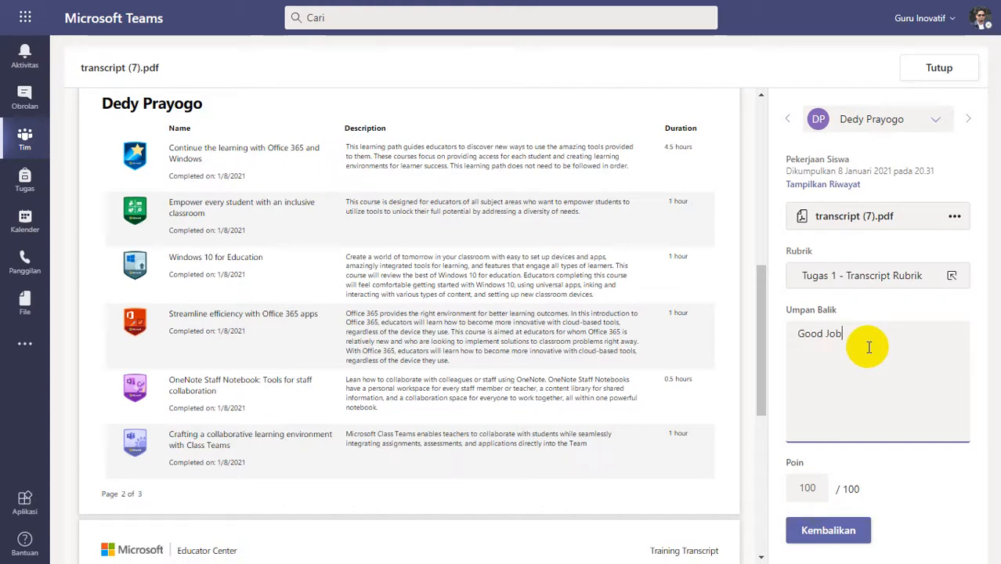
{"action": "left_click", "coordinate": [828, 530]}
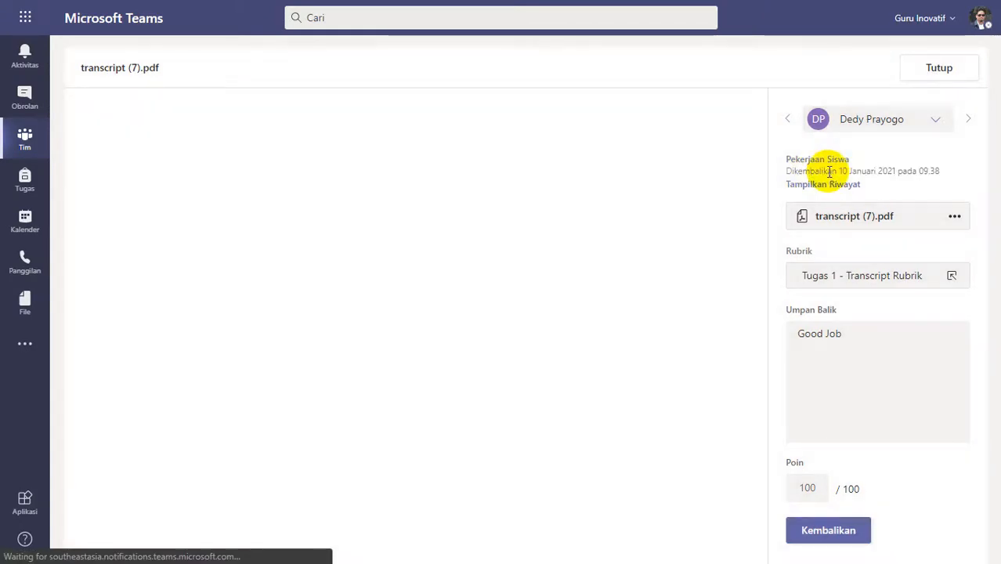
{"action": "left_click", "coordinate": [936, 70]}
Open transcript (4).pdf submitted at 21.15, review its two pages and rate it Lengkap (4 poin) in the rubric.
{"action": "scroll", "coordinate": [470, 352], "scroll_direction": "up", "scroll_amount": 2}
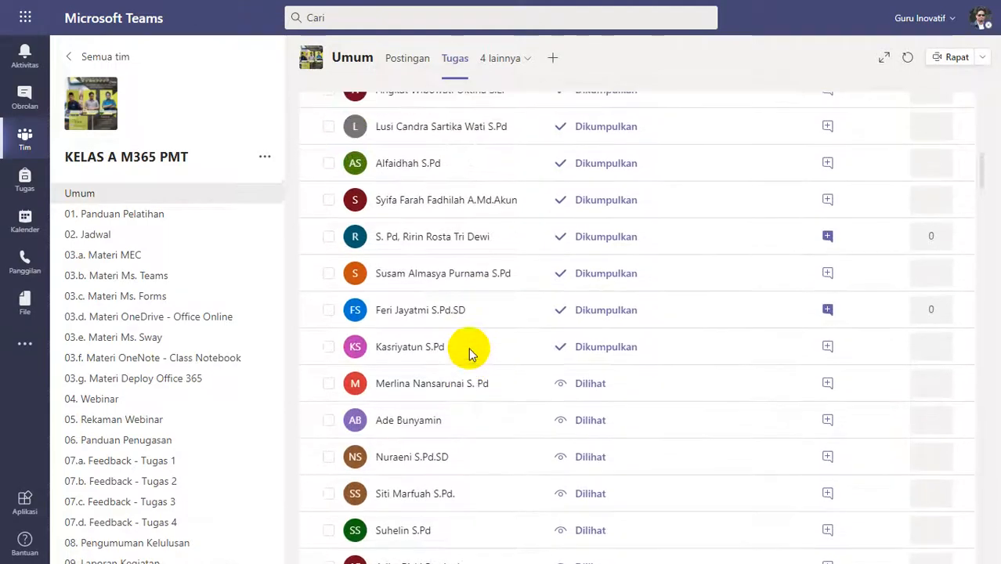
{"action": "left_click", "coordinate": [501, 319]}
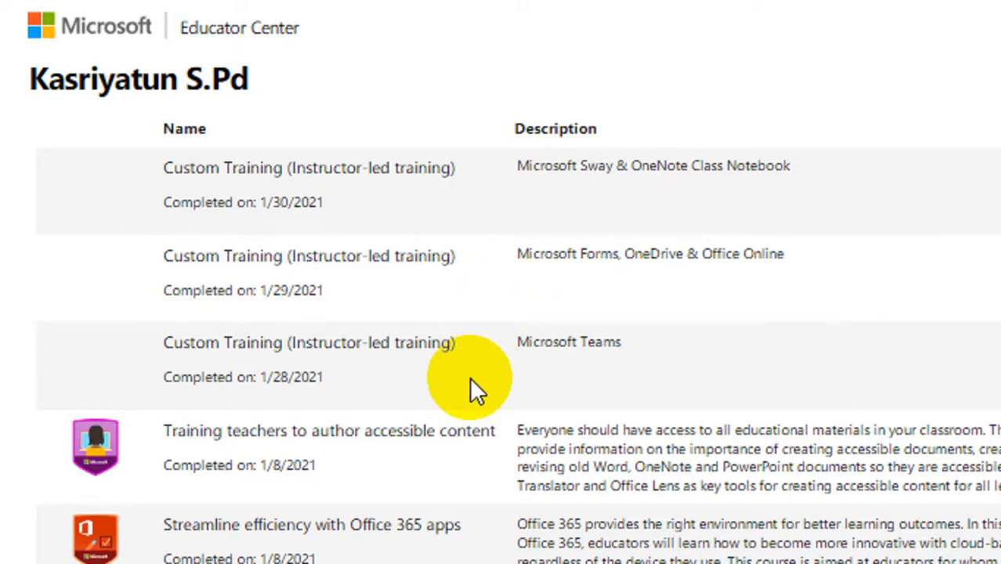
{"action": "scroll", "coordinate": [469, 376], "scroll_direction": "down", "scroll_amount": 8}
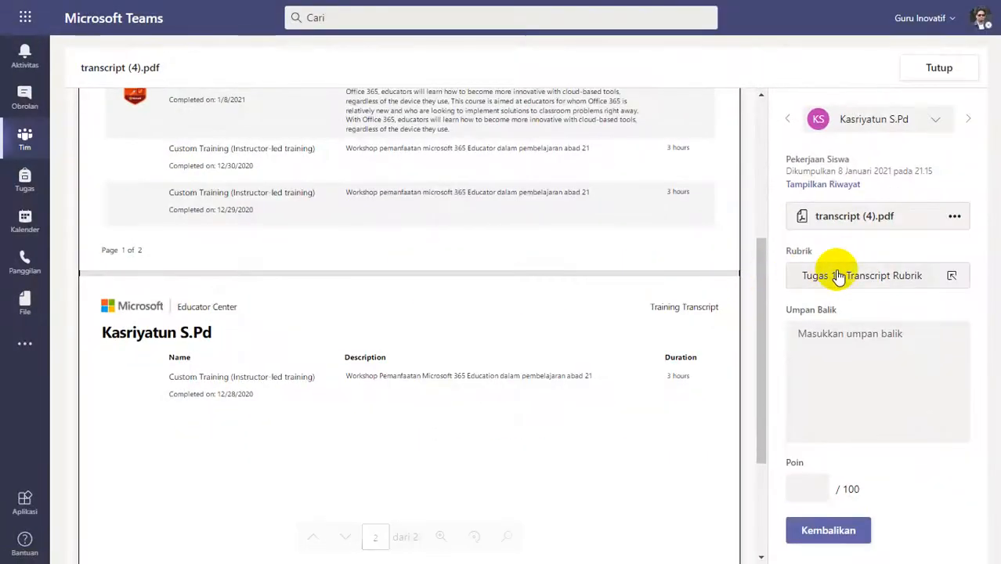
{"action": "left_click", "coordinate": [840, 271]}
{"action": "left_click", "coordinate": [835, 269]}
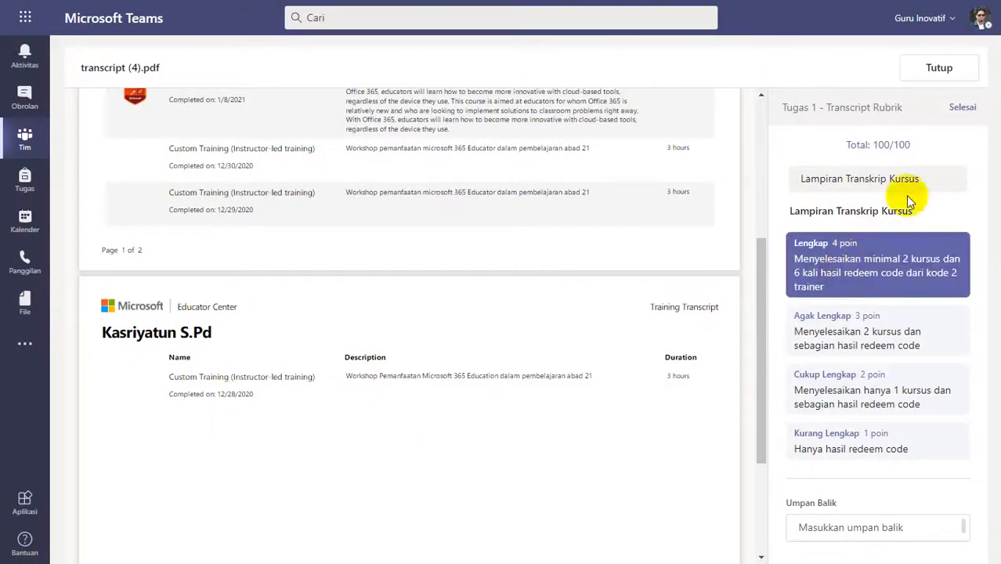
Return the 21.15 submission with the feedback "Good job" and close it.
{"action": "left_click", "coordinate": [854, 345]}
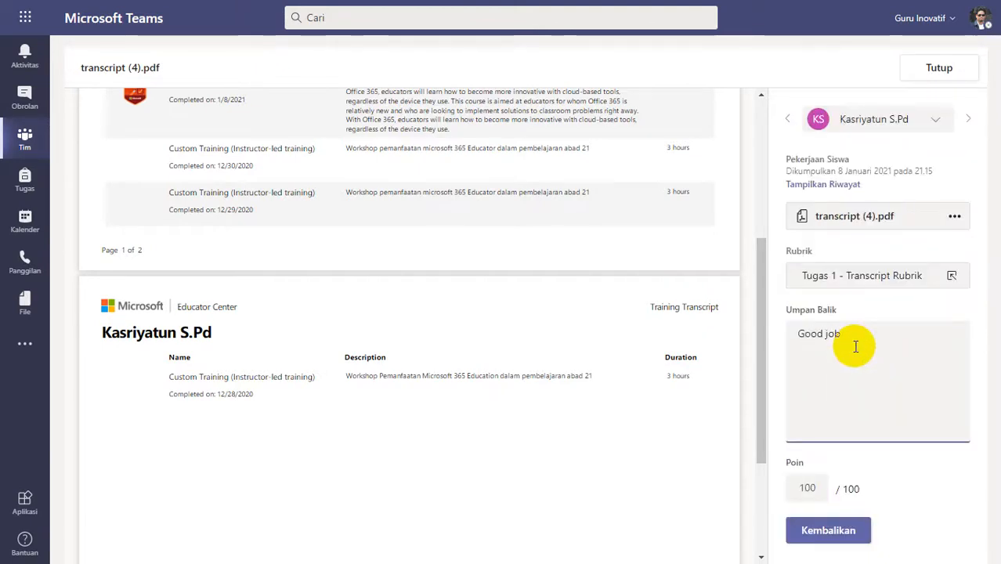
{"action": "left_click", "coordinate": [830, 529]}
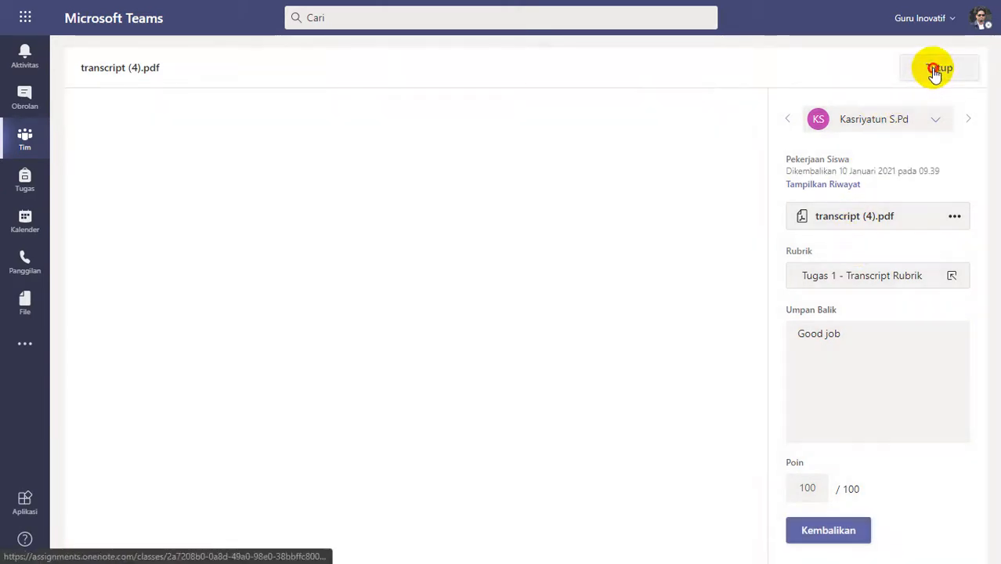
{"action": "left_click", "coordinate": [938, 69]}
Open transcript.pdf submitted on 9 January at 10.28 and review the courses and custom trainings on its three pages.
{"action": "scroll", "coordinate": [440, 419], "scroll_direction": "up", "scroll_amount": 2}
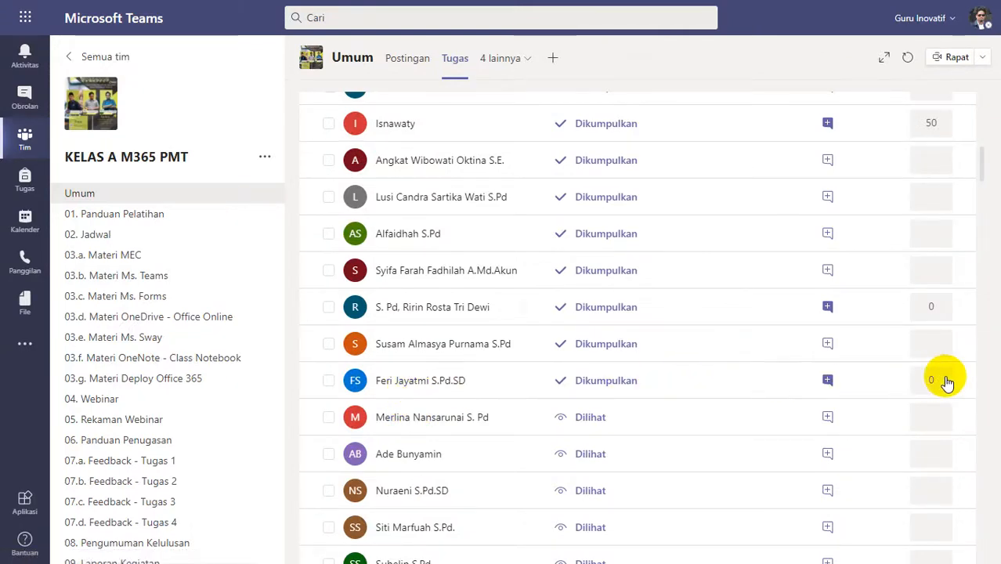
{"action": "left_click", "coordinate": [696, 389]}
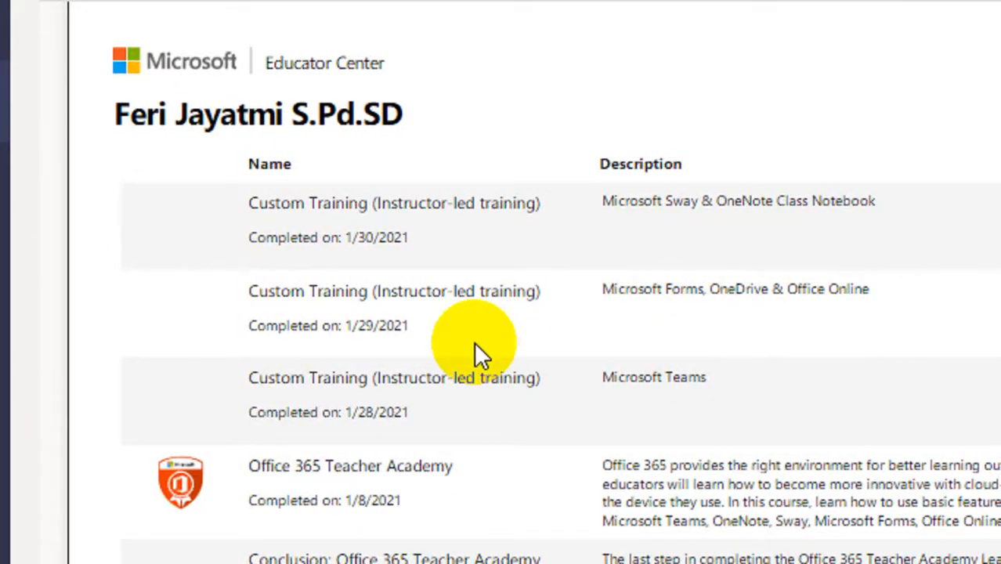
{"action": "scroll", "coordinate": [472, 345], "scroll_direction": "down", "scroll_amount": 15}
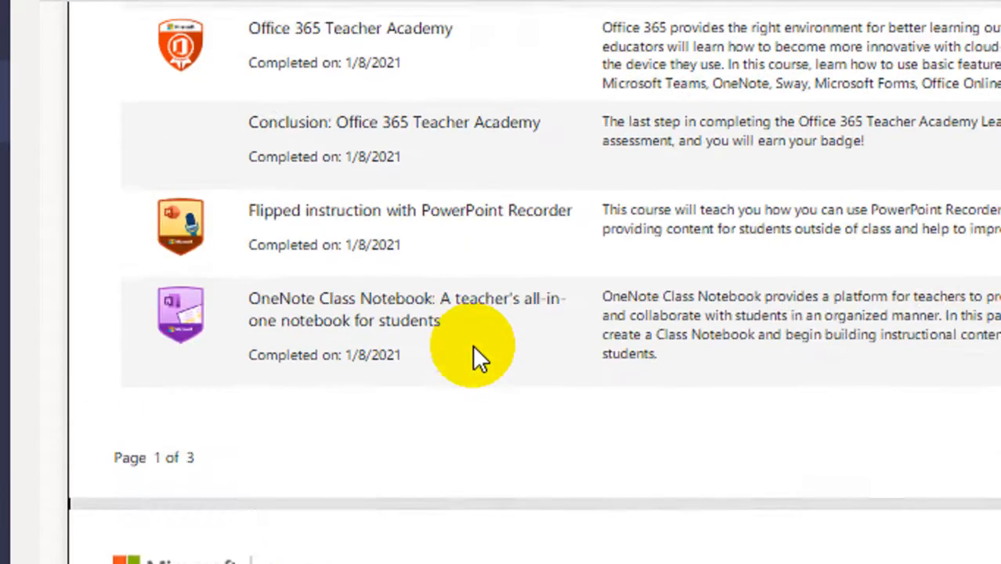
{"action": "scroll", "coordinate": [472, 345], "scroll_direction": "down", "scroll_amount": 5}
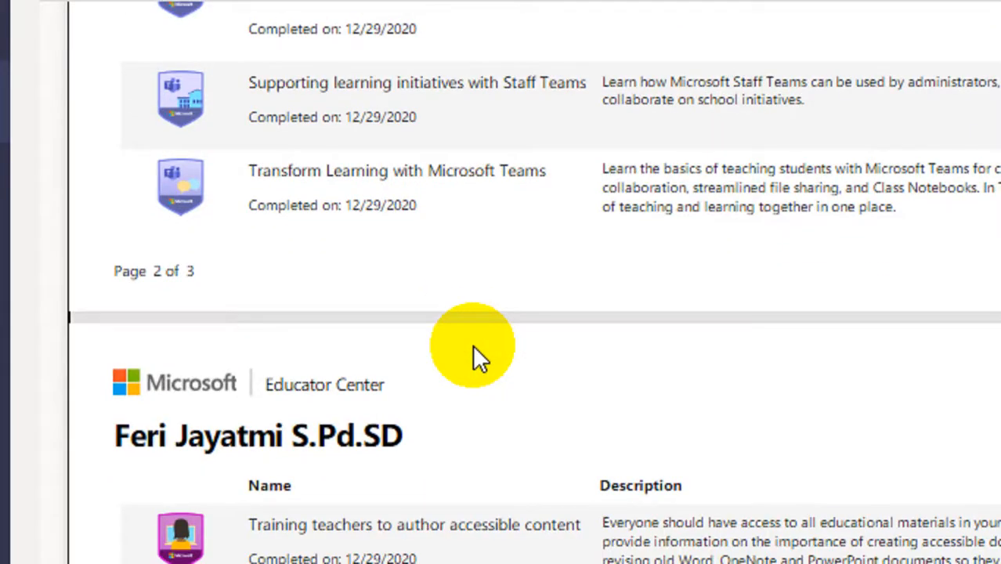
{"action": "scroll", "coordinate": [472, 345], "scroll_direction": "down", "scroll_amount": 5}
{"action": "scroll", "coordinate": [472, 345], "scroll_direction": "down", "scroll_amount": 4}
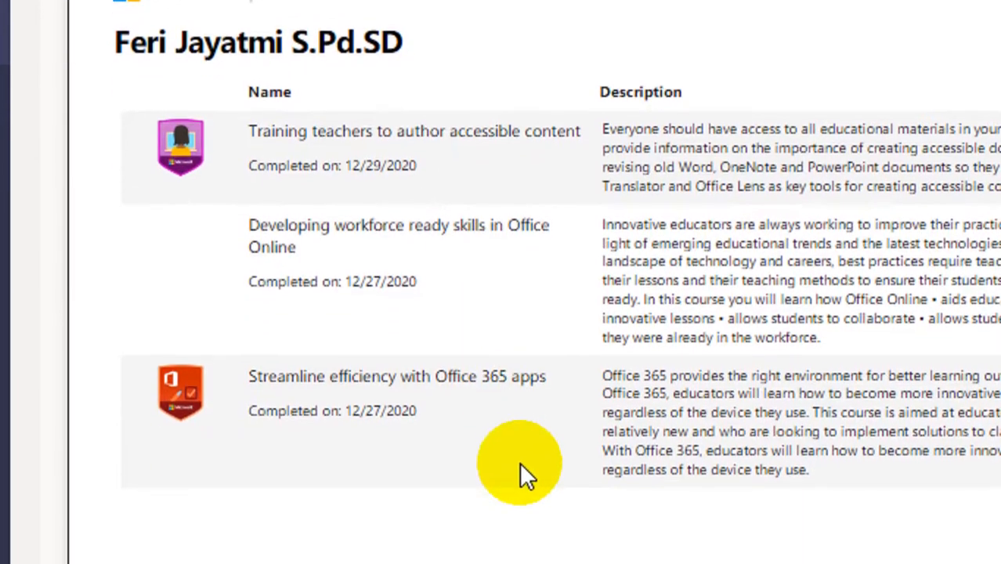
{"action": "scroll", "coordinate": [521, 429], "scroll_direction": "up", "scroll_amount": 6}
{"action": "scroll", "coordinate": [521, 429], "scroll_direction": "up", "scroll_amount": 3}
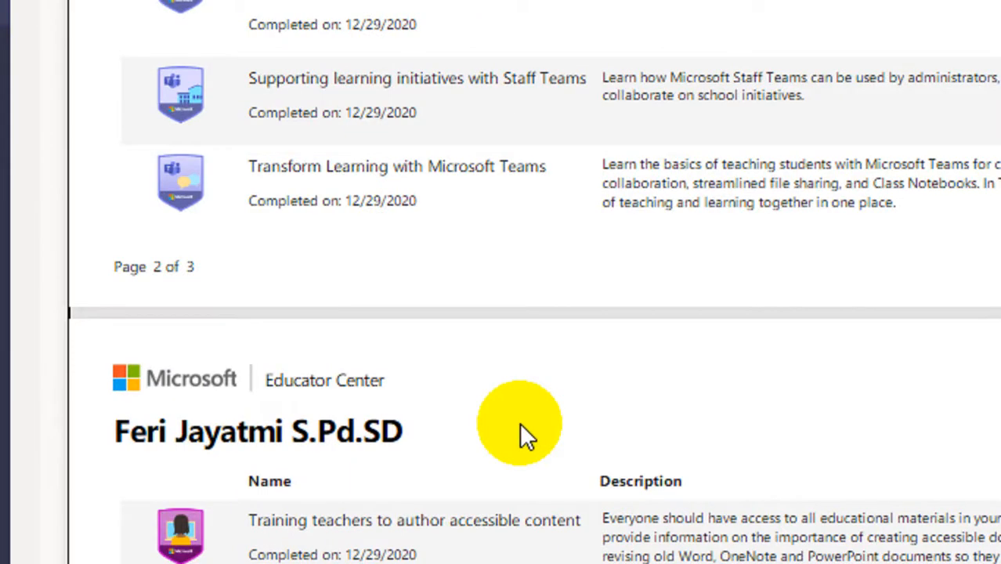
{"action": "scroll", "coordinate": [521, 430], "scroll_direction": "down", "scroll_amount": 8}
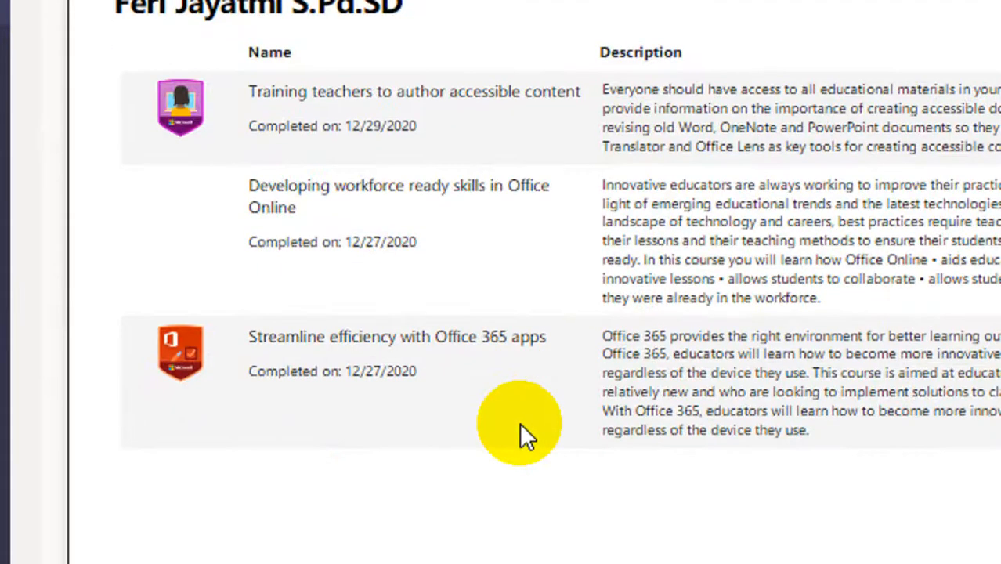
{"action": "scroll", "coordinate": [520, 429], "scroll_direction": "up", "scroll_amount": 15}
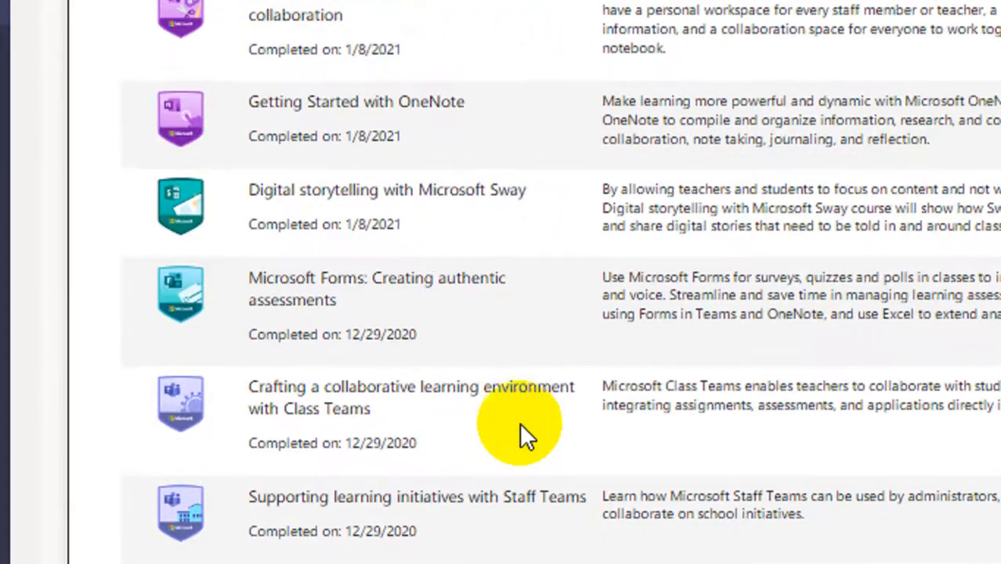
{"action": "scroll", "coordinate": [521, 429], "scroll_direction": "up", "scroll_amount": 13}
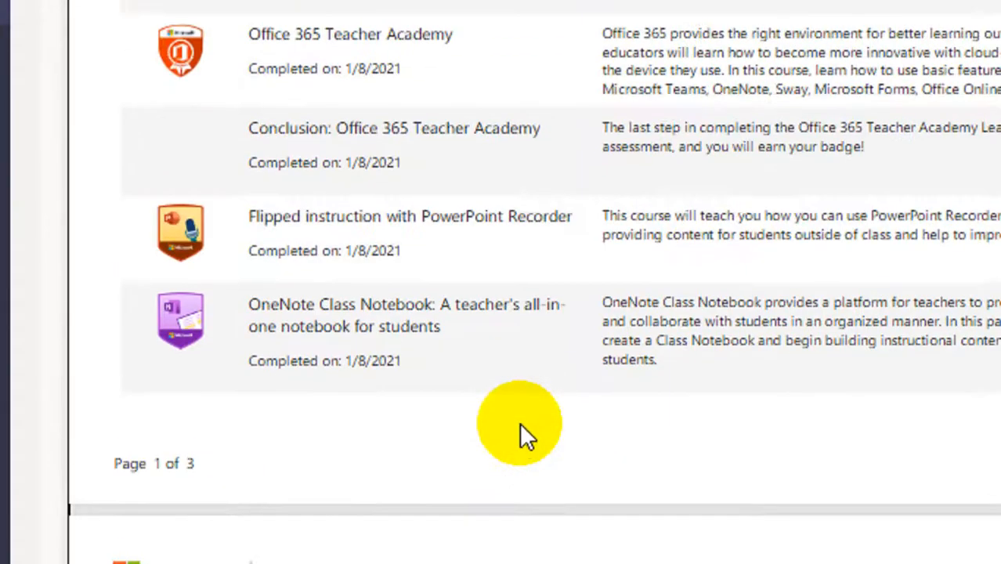
{"action": "scroll", "coordinate": [520, 422], "scroll_direction": "up", "scroll_amount": 6}
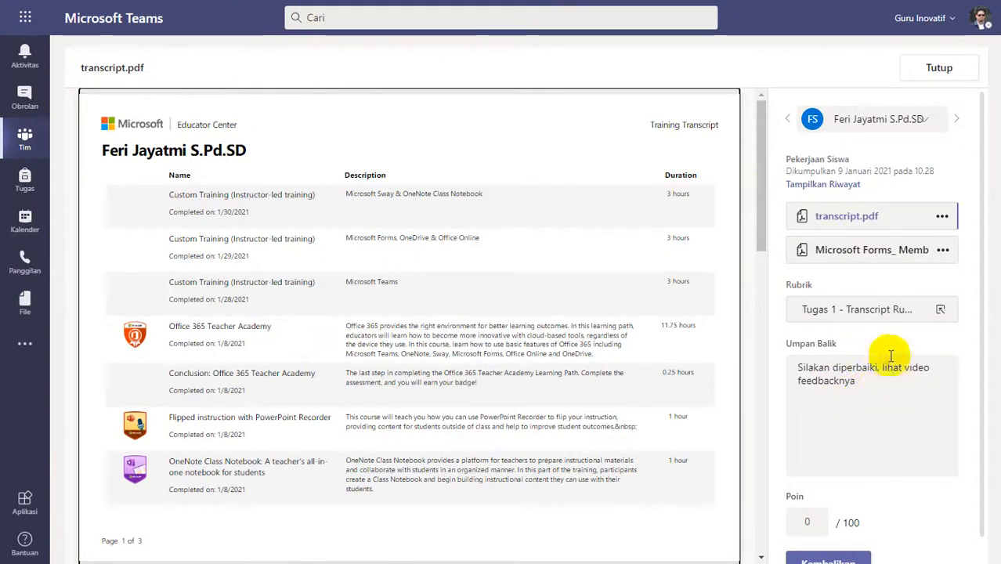
Rate the 10.28 submission Agak Lengkap (3 poin) and return it with the feedback "Silakan diperbaiki, lihat feedback kekurangannya pada video patroli - feedback".
{"action": "left_click", "coordinate": [885, 310]}
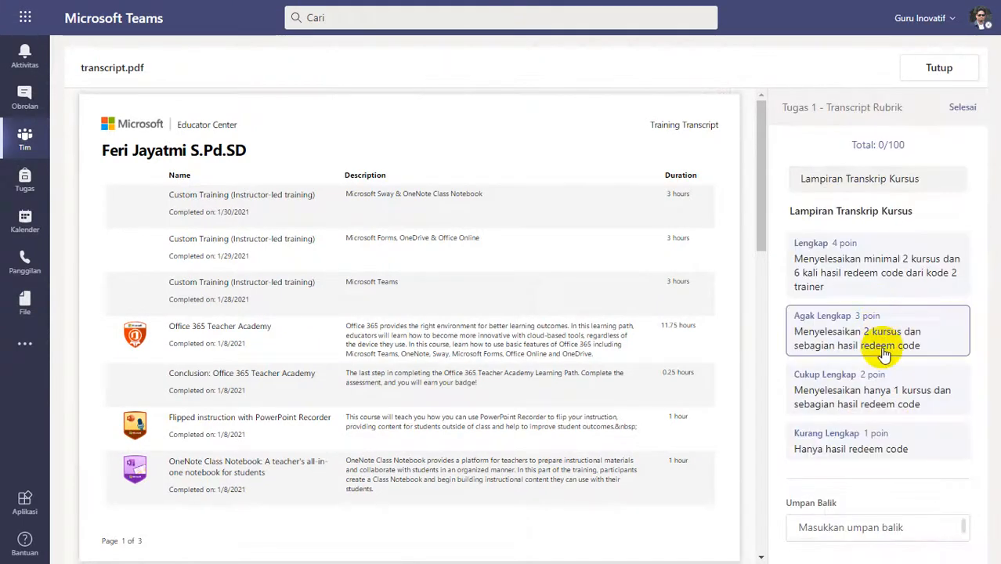
{"action": "left_click", "coordinate": [862, 337]}
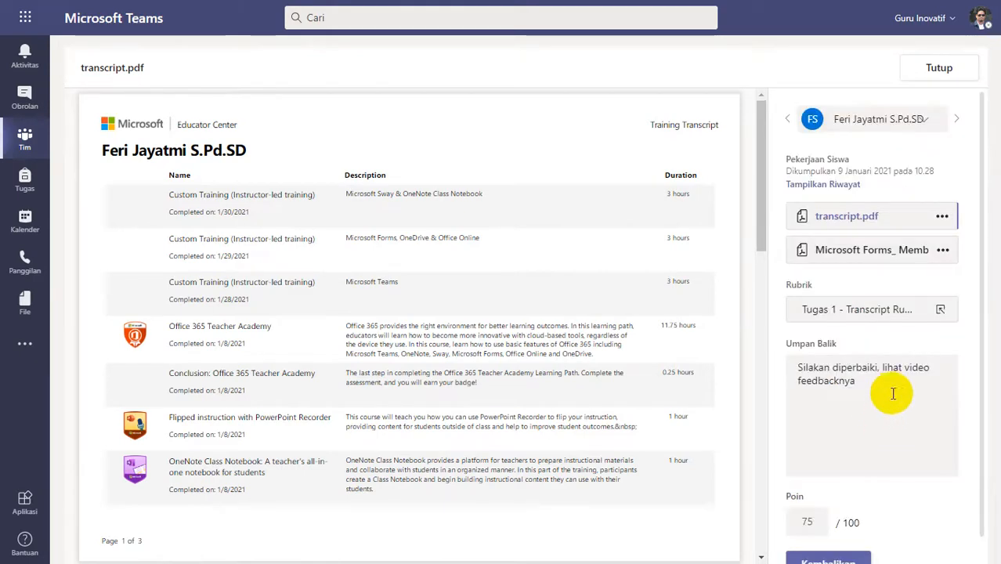
{"action": "left_click_drag", "start_coordinate": [891, 393], "coordinate": [779, 361]}
{"action": "type", "text": "Silakan diperbaiki, lihat feedback kekurangannya pada video patroli - feedback"}
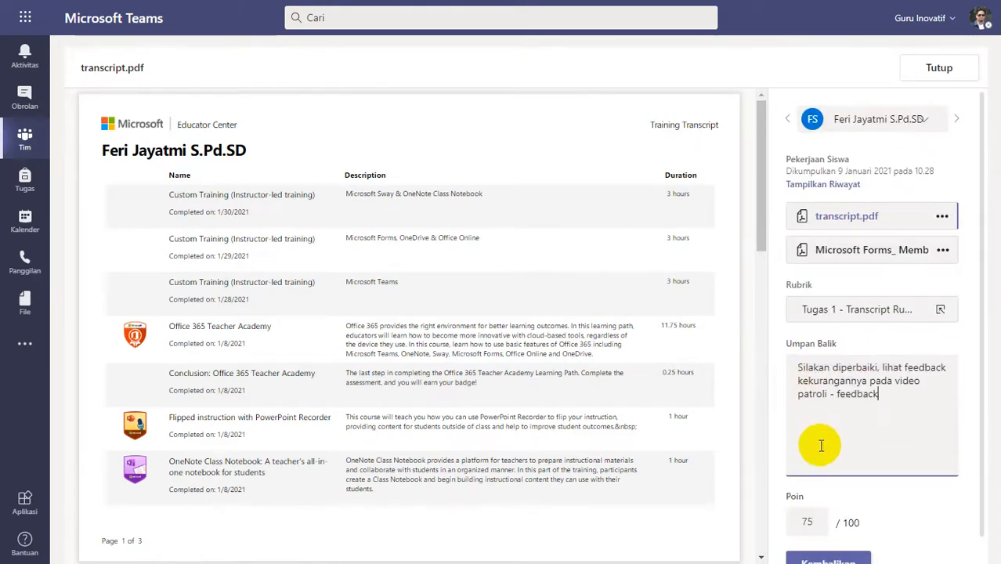
{"action": "scroll", "coordinate": [834, 525], "scroll_direction": "down", "scroll_amount": 1}
{"action": "left_click", "coordinate": [832, 538]}
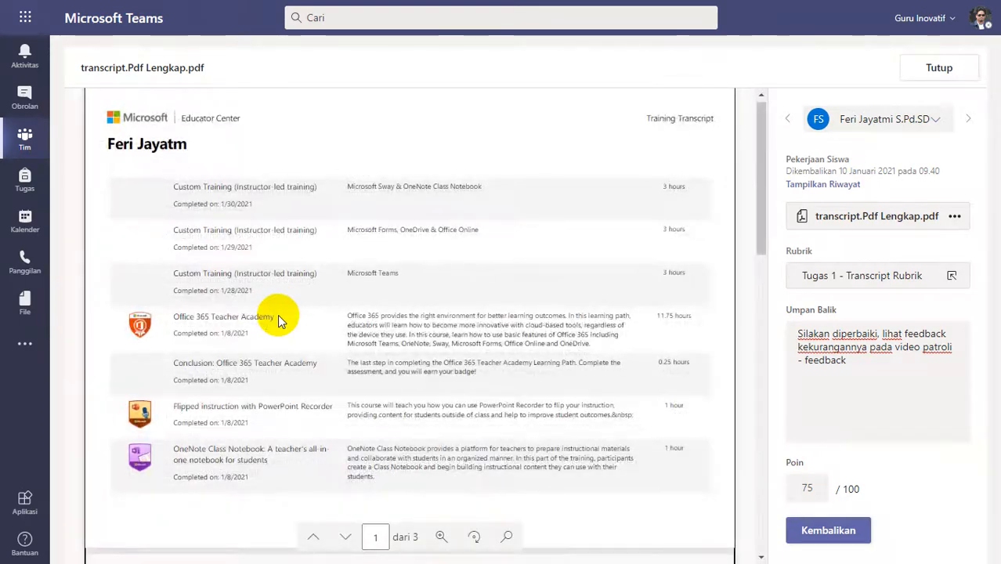
Review the three pages of transcript.Pdf Lengkap.pdf and raise its rubric rating to Lengkap (4 poin).
{"action": "scroll", "coordinate": [383, 332], "scroll_direction": "down", "scroll_amount": 10}
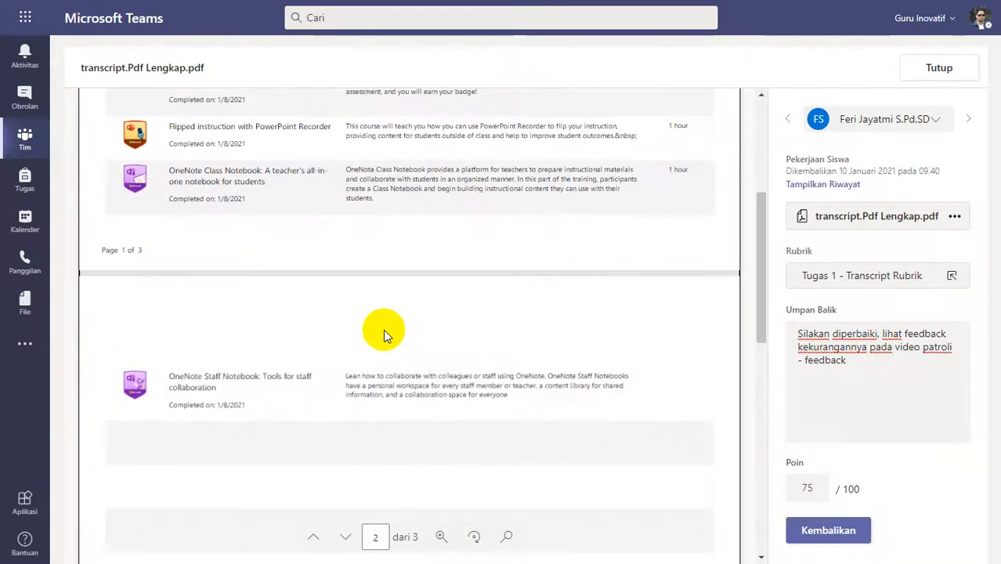
{"action": "scroll", "coordinate": [381, 336], "scroll_direction": "down", "scroll_amount": 5}
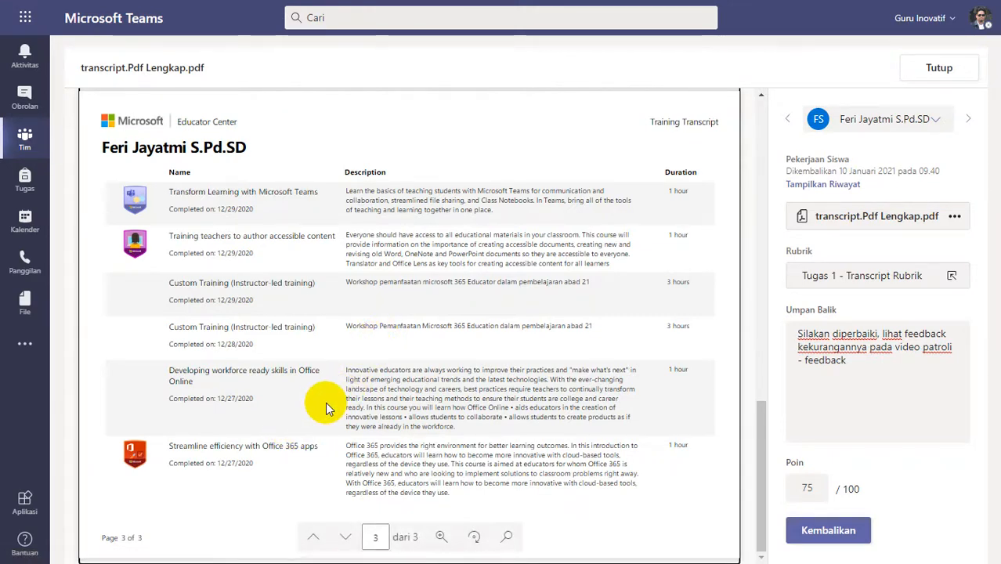
{"action": "scroll", "coordinate": [327, 409], "scroll_direction": "up", "scroll_amount": 3}
{"action": "scroll", "coordinate": [328, 409], "scroll_direction": "up", "scroll_amount": 10}
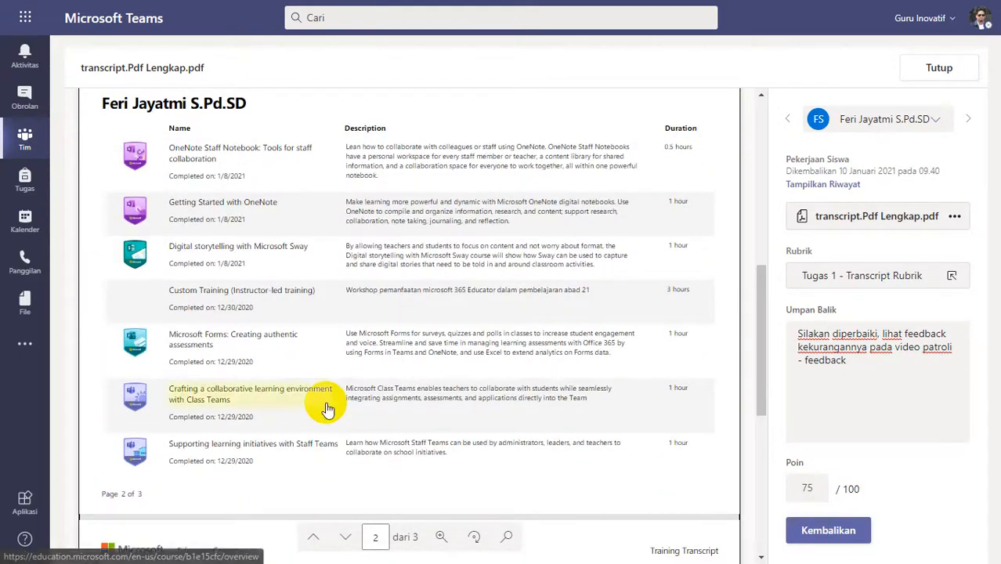
{"action": "scroll", "coordinate": [328, 409], "scroll_direction": "down", "scroll_amount": 10}
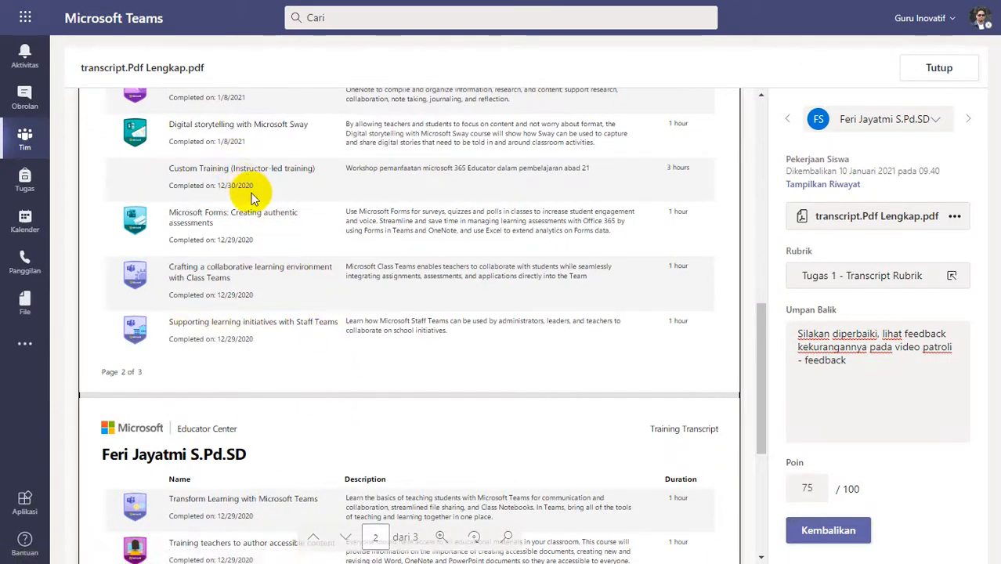
{"action": "scroll", "coordinate": [251, 203], "scroll_direction": "down", "scroll_amount": 3}
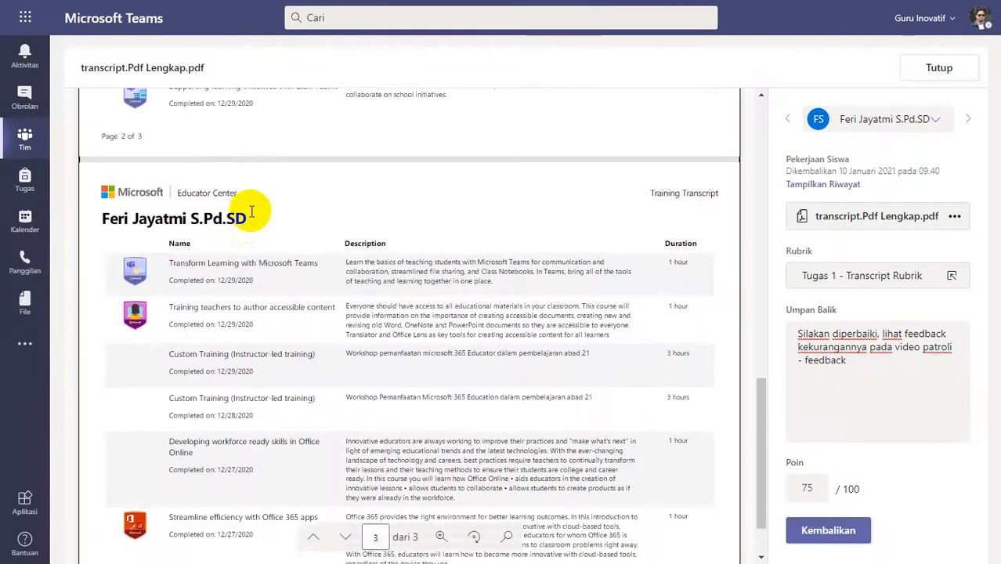
{"action": "scroll", "coordinate": [257, 354], "scroll_direction": "down", "scroll_amount": 1}
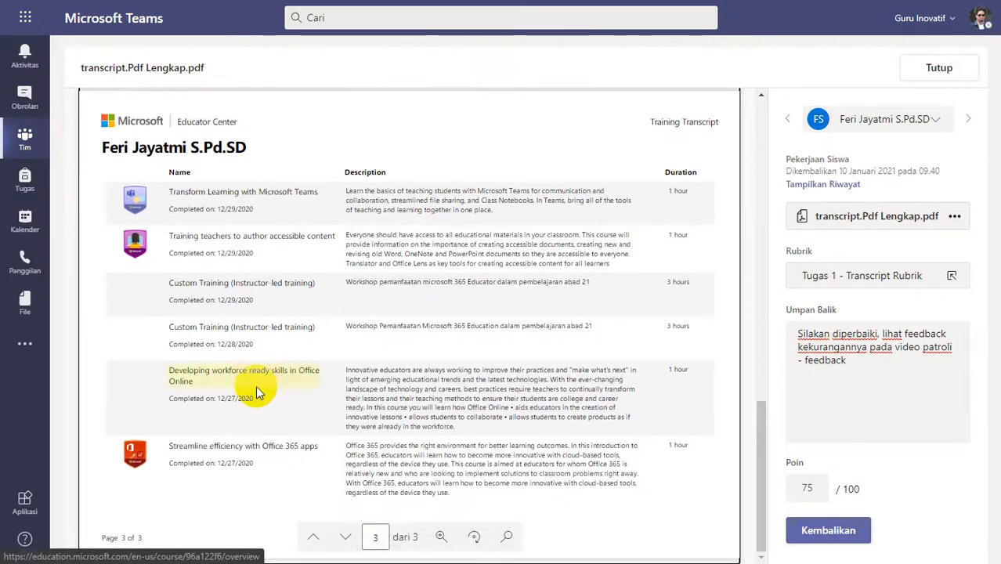
{"action": "left_click", "coordinate": [846, 274]}
{"action": "left_click", "coordinate": [846, 275]}
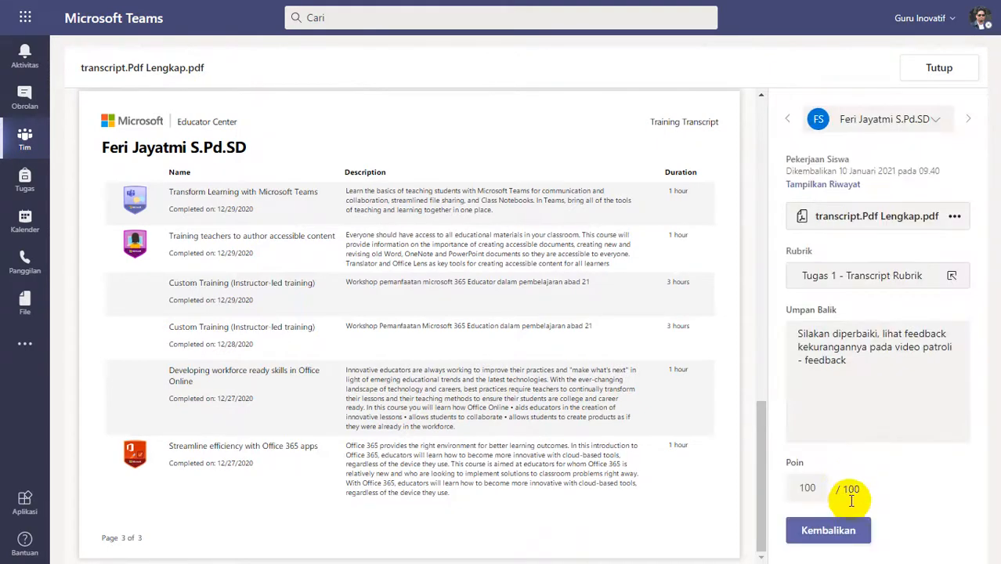
Replace the feedback for transcript.Pdf Lengkap.pdf with "Good Job".
{"action": "left_click_drag", "start_coordinate": [868, 369], "coordinate": [746, 327]}
{"action": "key", "text": "ctrl+c"}
{"action": "type", "text": "G"}
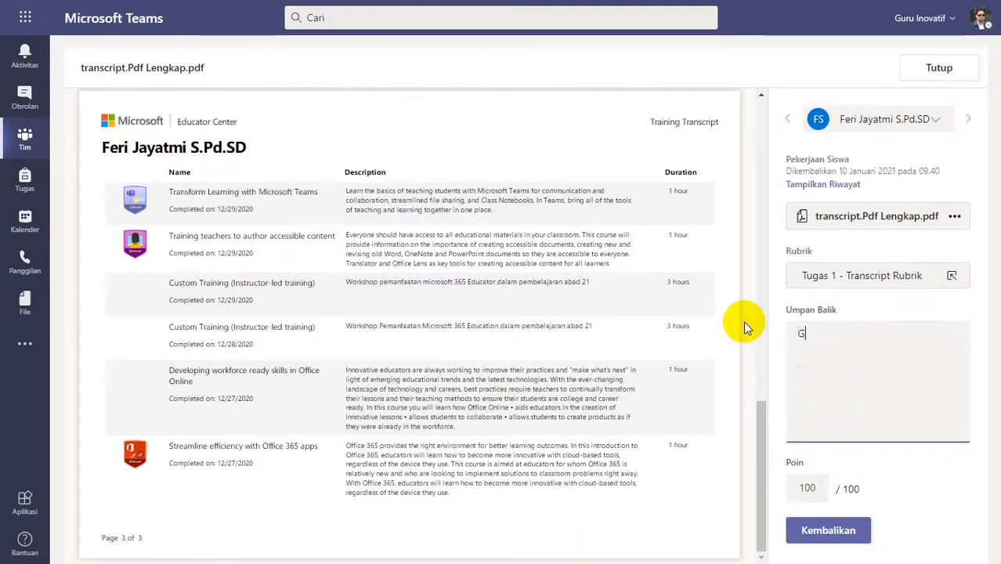
{"action": "type", "text": "ood Job"}
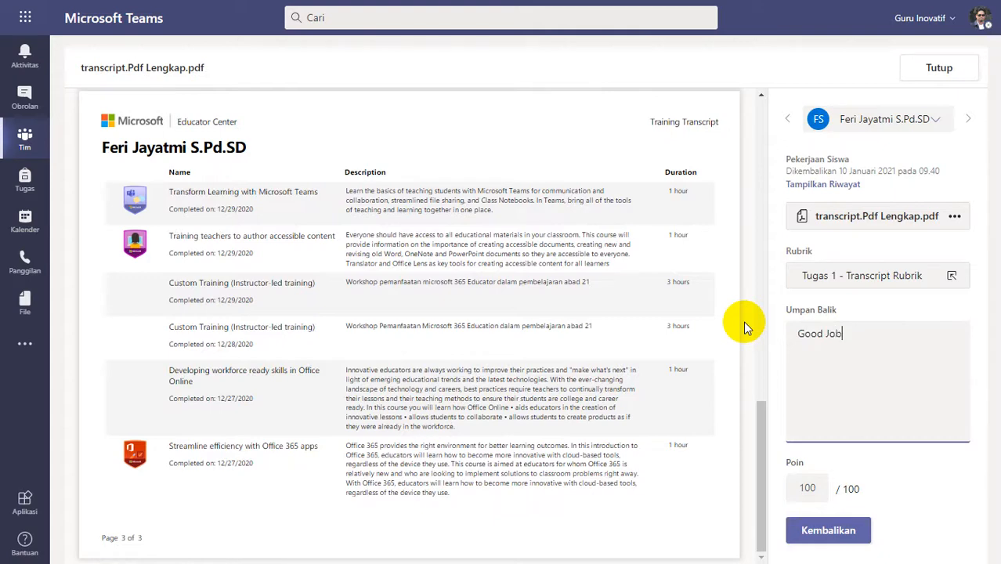
Return transcript.Pdf Lengkap.pdf to the student, check its submission history and close the submission.
{"action": "left_click", "coordinate": [822, 533]}
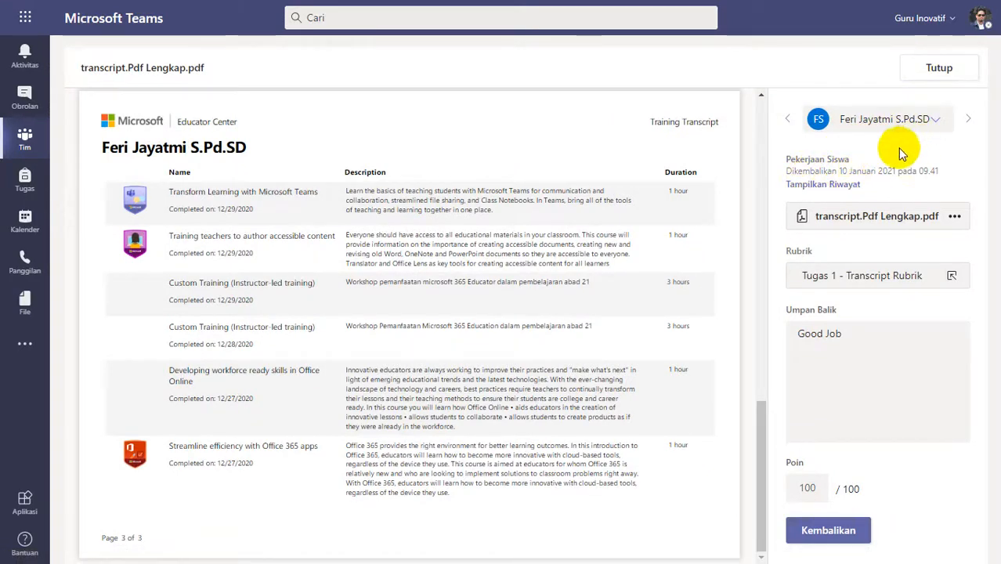
{"action": "left_click", "coordinate": [828, 185]}
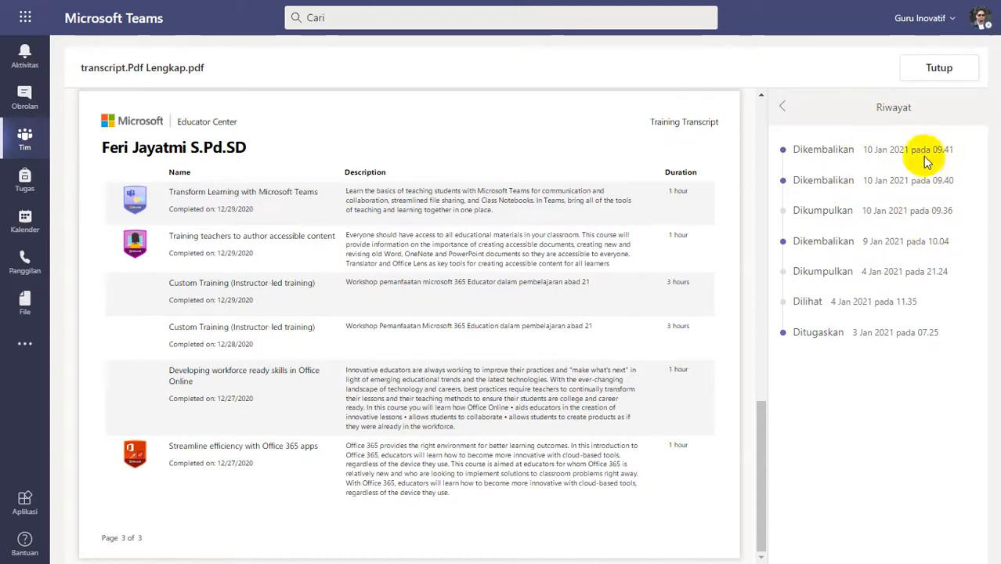
{"action": "left_click", "coordinate": [782, 112]}
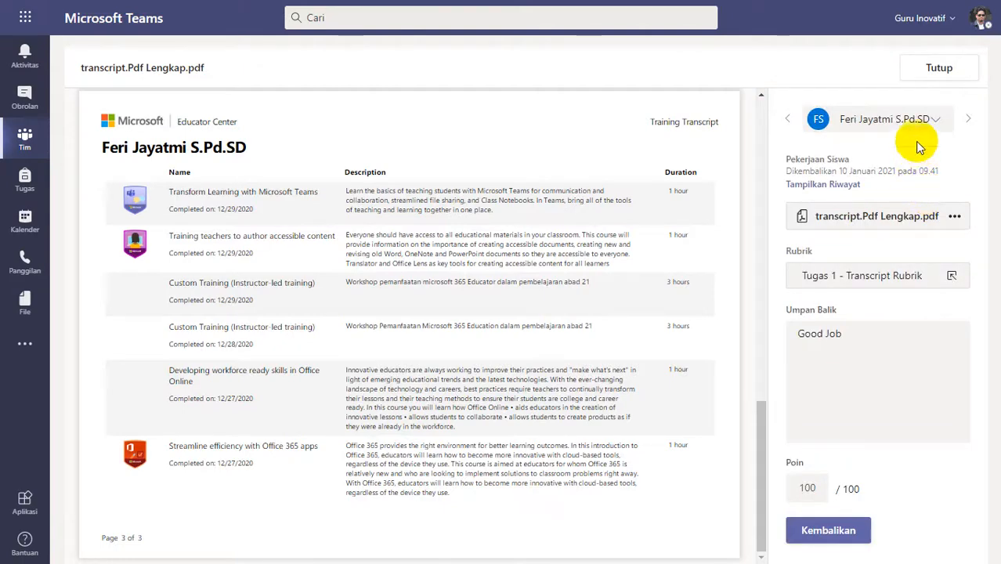
{"action": "left_click", "coordinate": [932, 68]}
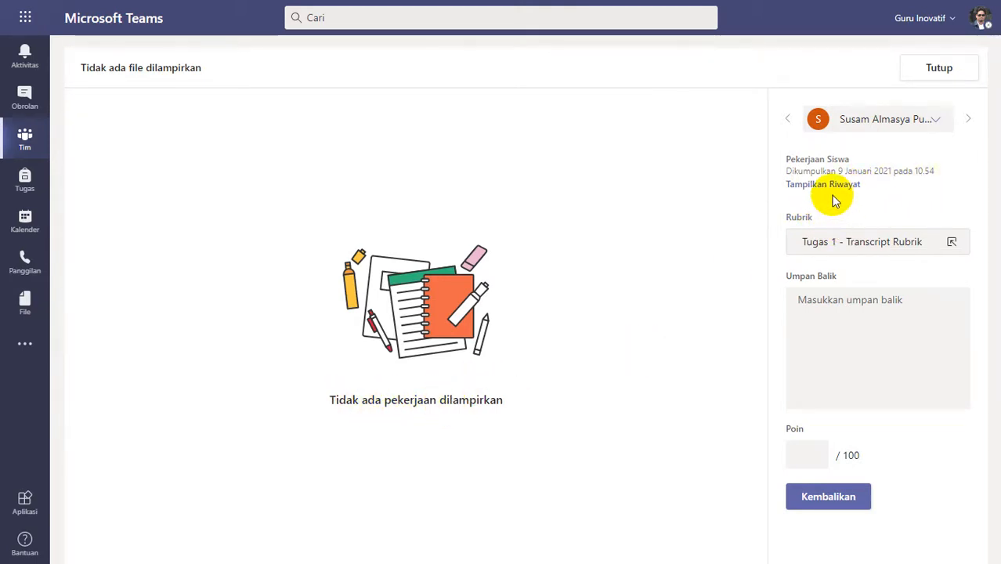
Give the submission without attachments 0 points and return it with the feedback "Silakan diperbaiki, lihat feedback kekurangannya pada video patroli - feedback".
{"action": "left_click", "coordinate": [831, 312]}
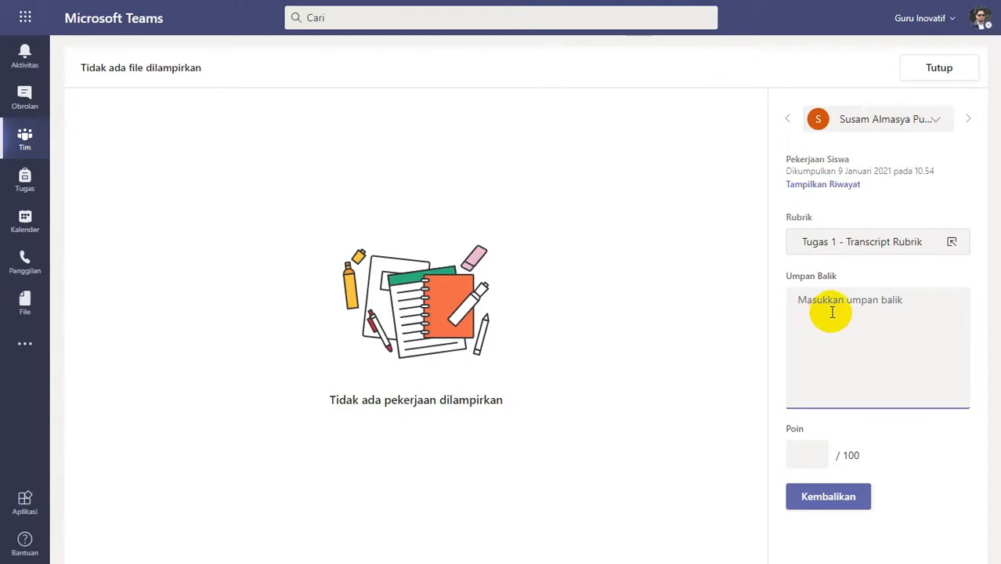
{"action": "key", "text": "ctrl+v"}
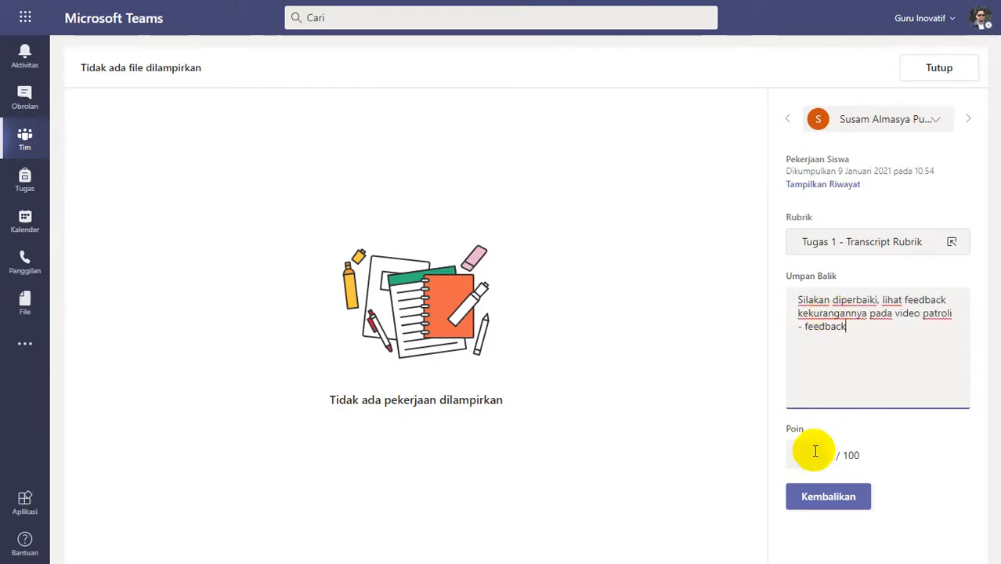
{"action": "left_click", "coordinate": [814, 451]}
{"action": "type", "text": "0"}
{"action": "left_click", "coordinate": [822, 502]}
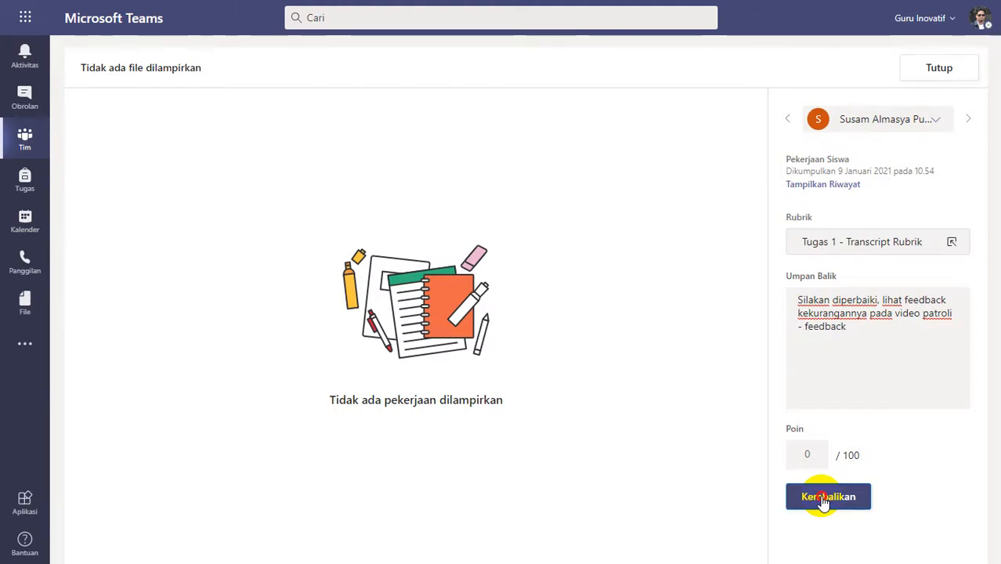
{"action": "left_click", "coordinate": [823, 499]}
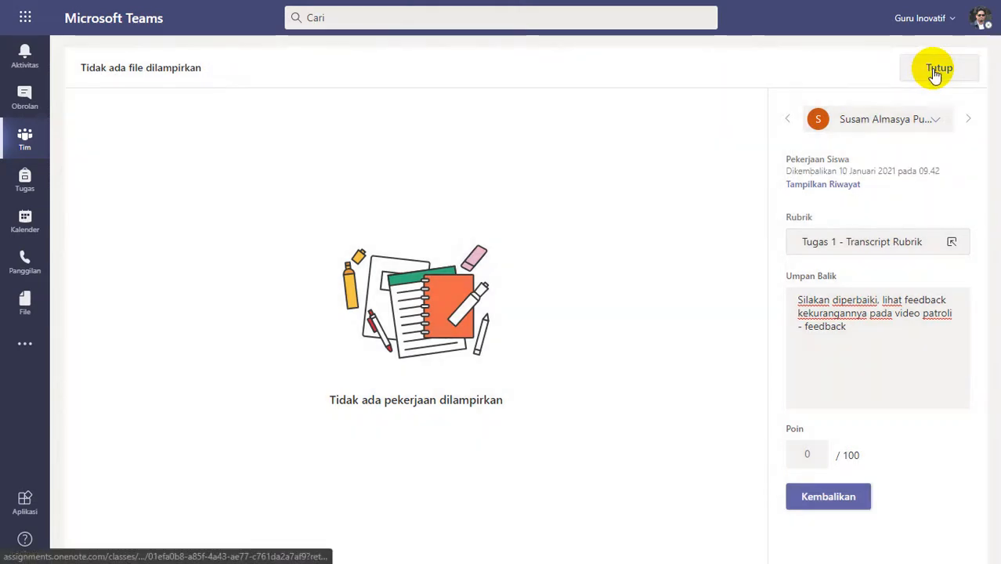
{"action": "left_click", "coordinate": [934, 68]}
Open transcript.pdf submitted on 9 January at 11.30 and review the custom trainings and their descriptions.
{"action": "scroll", "coordinate": [536, 380], "scroll_direction": "up", "scroll_amount": 2}
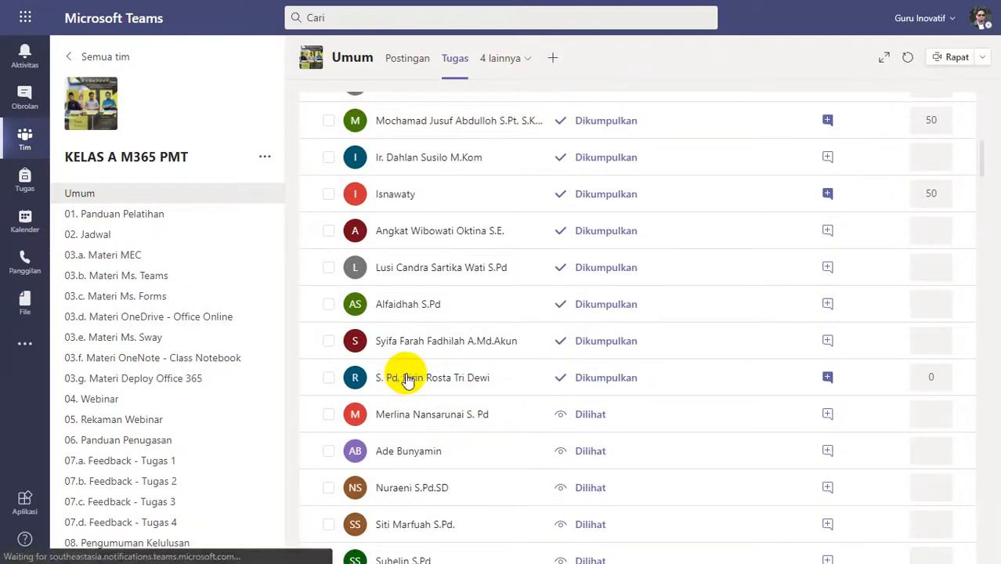
{"action": "left_click", "coordinate": [691, 390]}
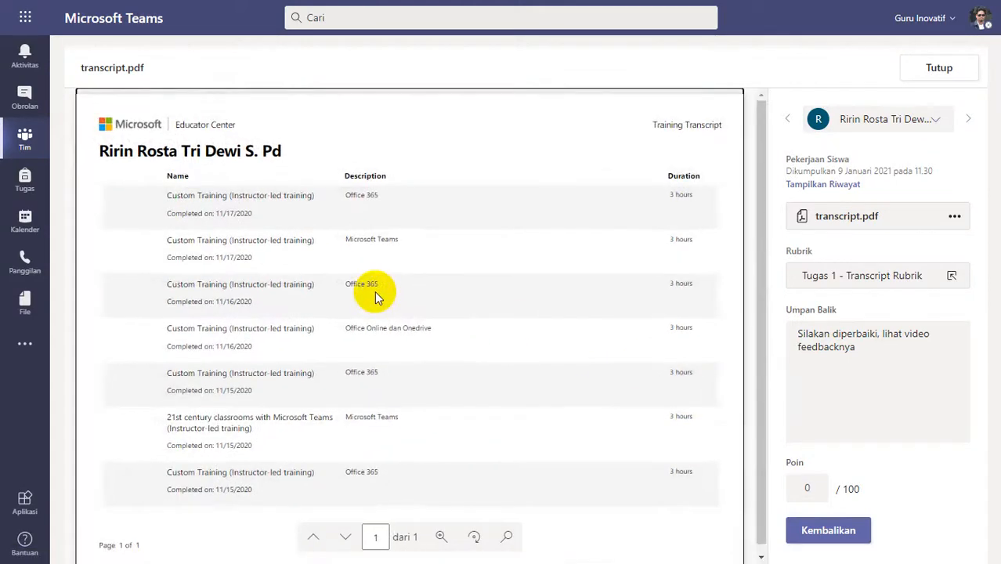
{"action": "scroll", "coordinate": [295, 290], "scroll_direction": "down", "scroll_amount": 2}
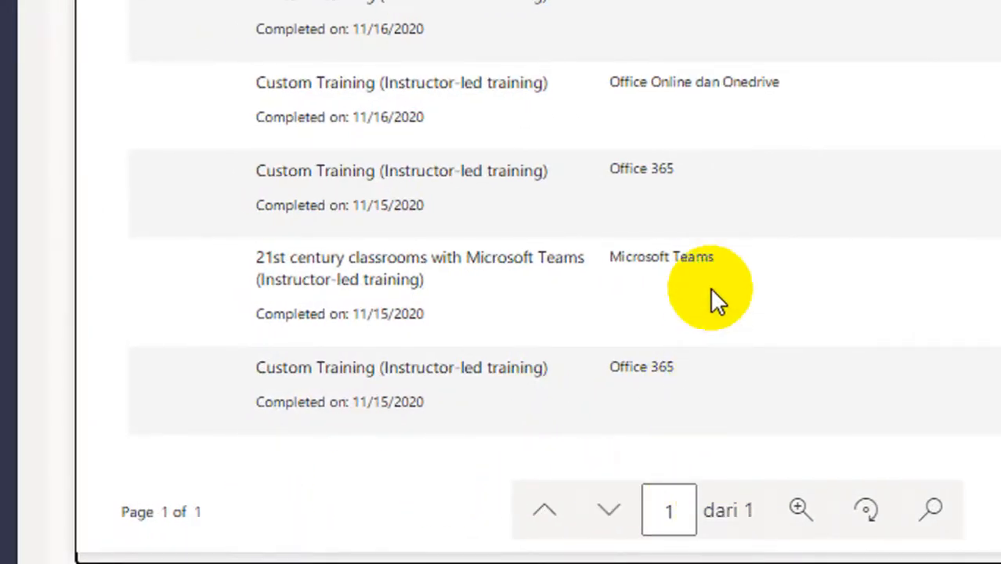
{"action": "scroll", "coordinate": [711, 292], "scroll_direction": "up", "scroll_amount": 2}
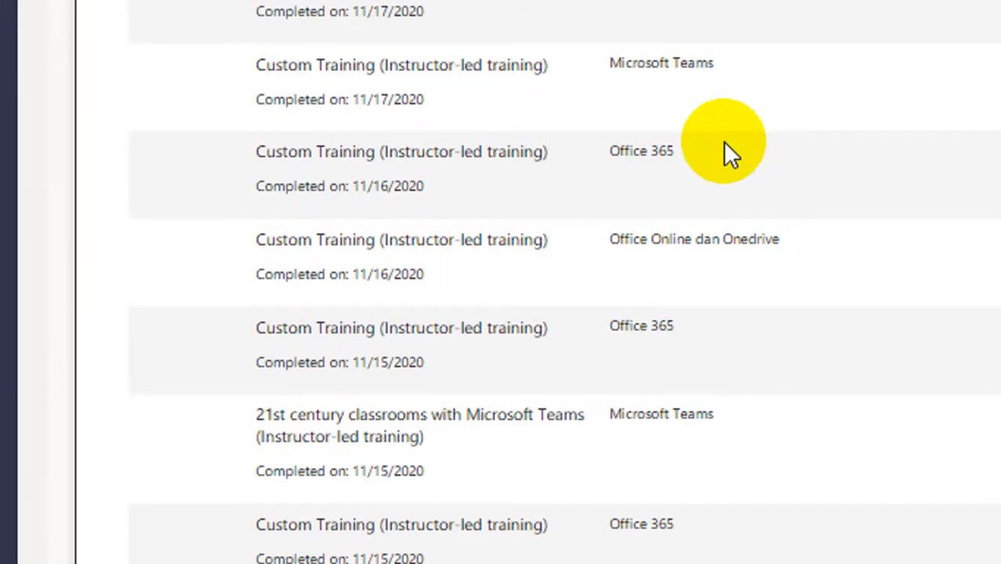
{"action": "scroll", "coordinate": [597, 137], "scroll_direction": "up", "scroll_amount": 1}
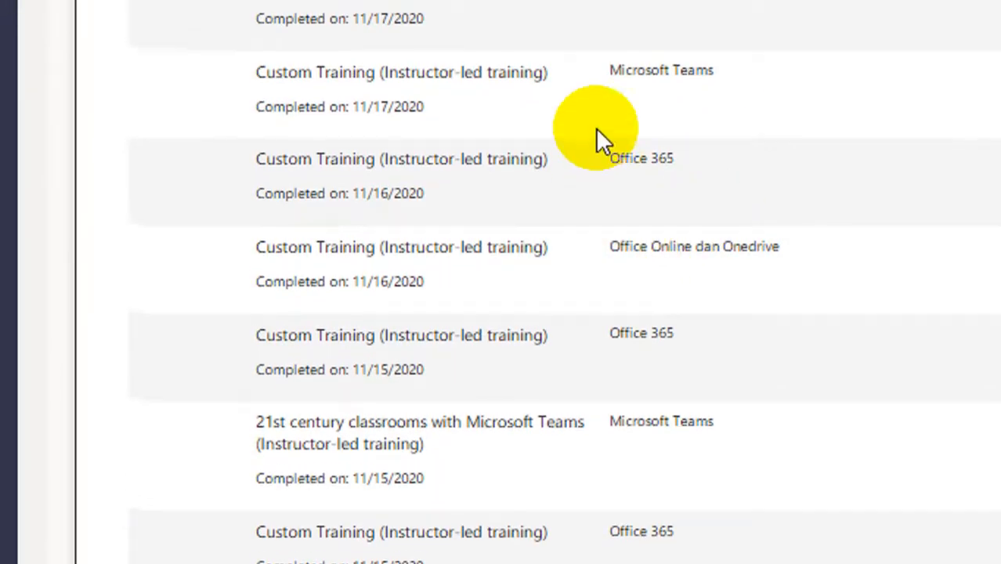
{"action": "scroll", "coordinate": [566, 439], "scroll_direction": "down", "scroll_amount": 1}
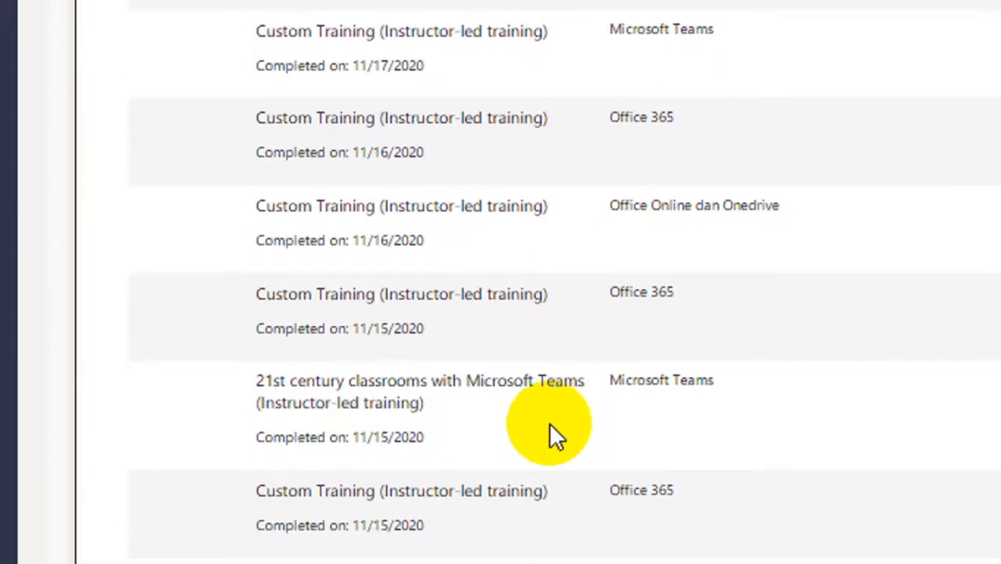
{"action": "scroll", "coordinate": [517, 438], "scroll_direction": "down", "scroll_amount": 1}
{"action": "scroll", "coordinate": [453, 229], "scroll_direction": "up", "scroll_amount": 3}
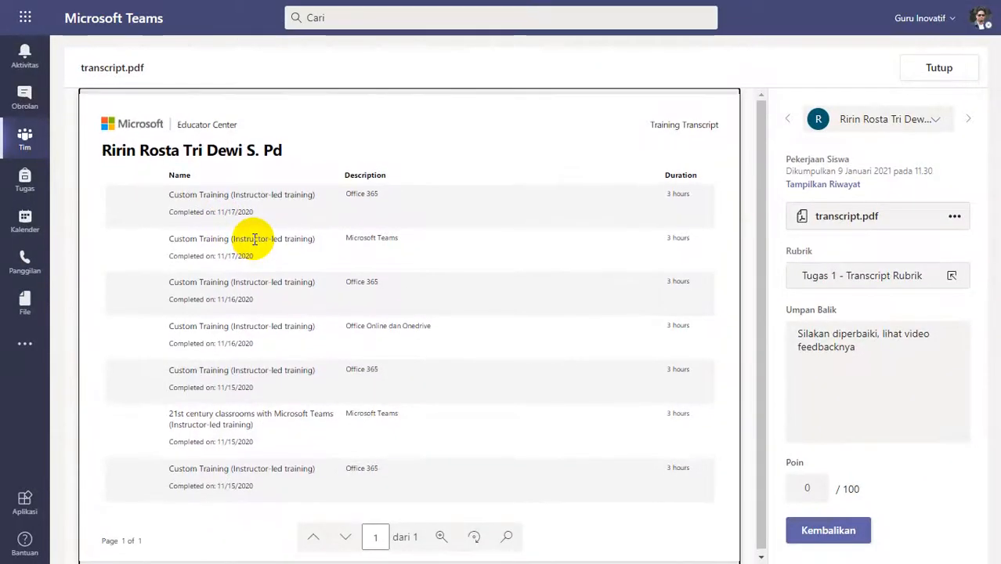
Replace the 11.30 submission's feedback with "Silakan diperbaiki, lihat feedback kekurangannya pada video patroli - feedback" and return it to the student.
{"action": "left_click_drag", "start_coordinate": [881, 342], "coordinate": [796, 337]}
{"action": "key", "text": "ctrl+v"}
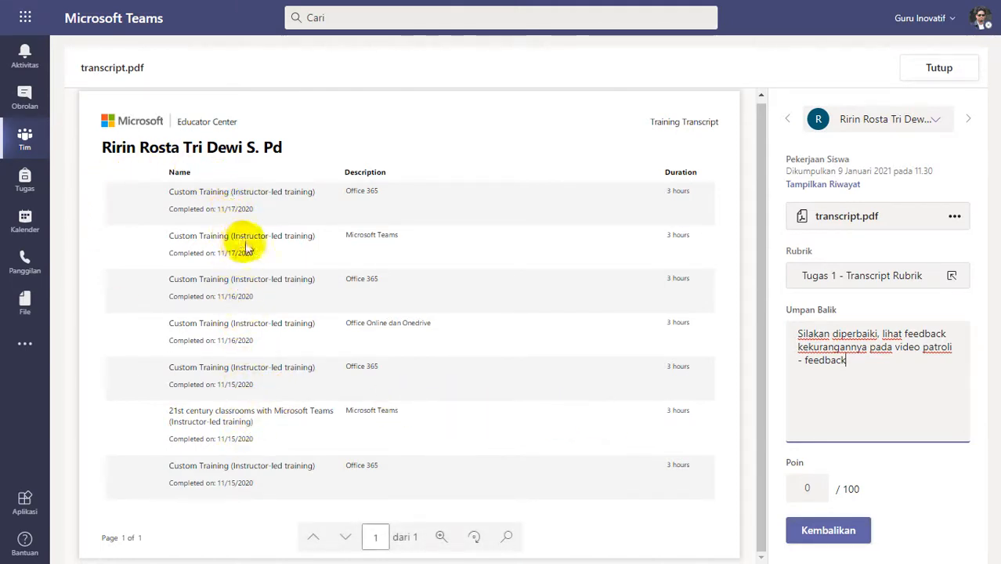
{"action": "left_click", "coordinate": [821, 535]}
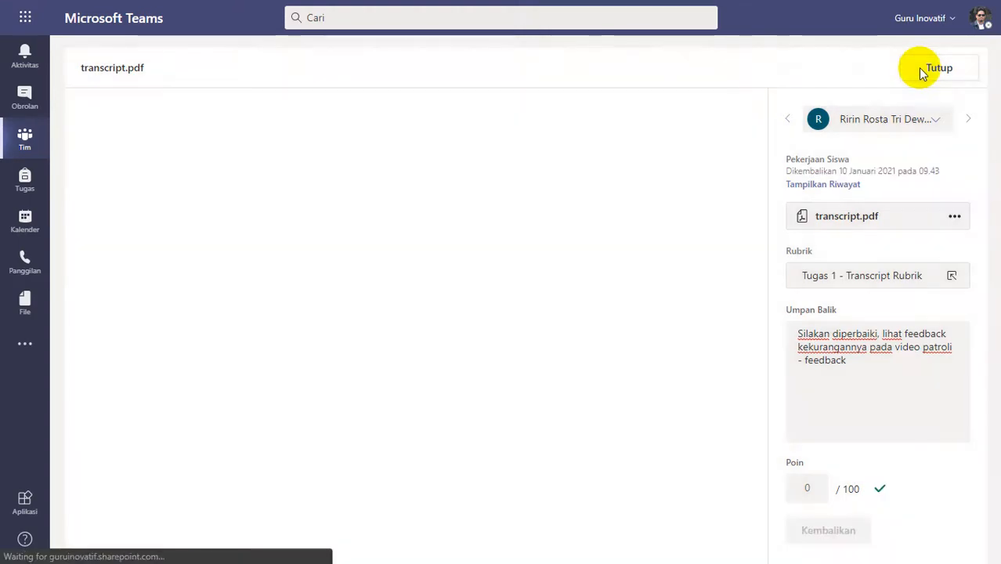
{"action": "left_click", "coordinate": [922, 70]}
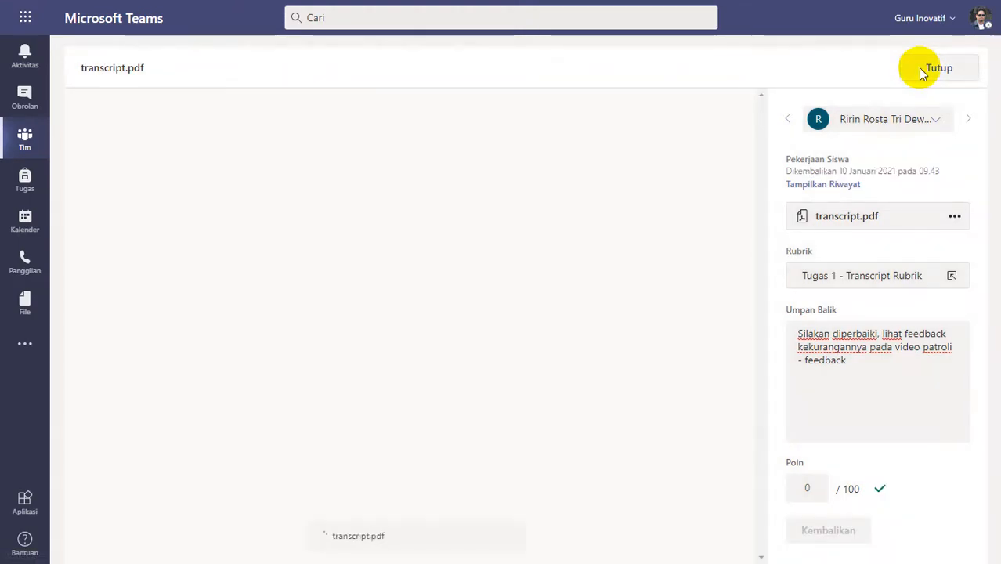
Open the transcript submitted on 9 January at 11.37 and review its custom trainings and completion dates.
{"action": "scroll", "coordinate": [416, 404], "scroll_direction": "up", "scroll_amount": 2}
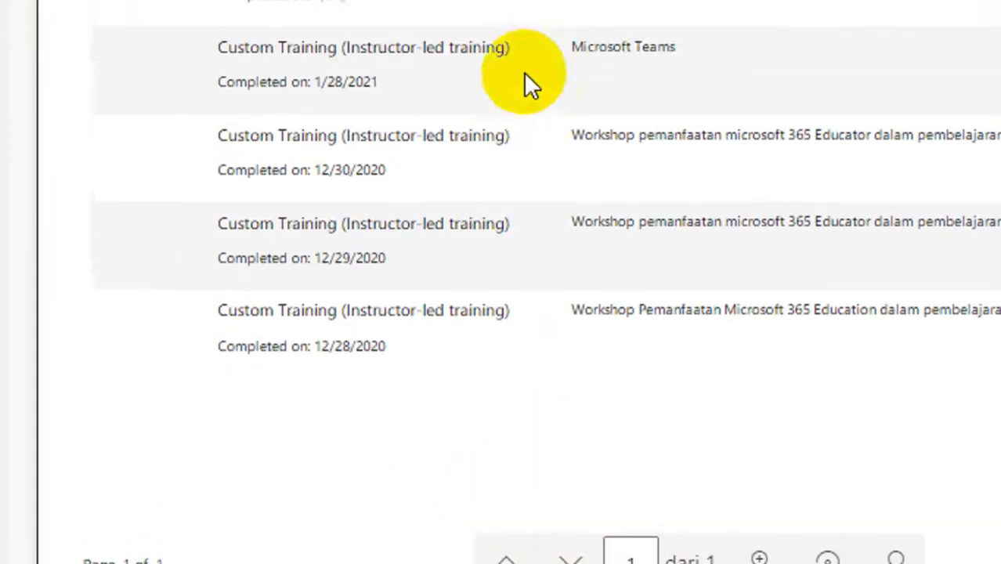
{"action": "scroll", "coordinate": [527, 75], "scroll_direction": "up", "scroll_amount": 2}
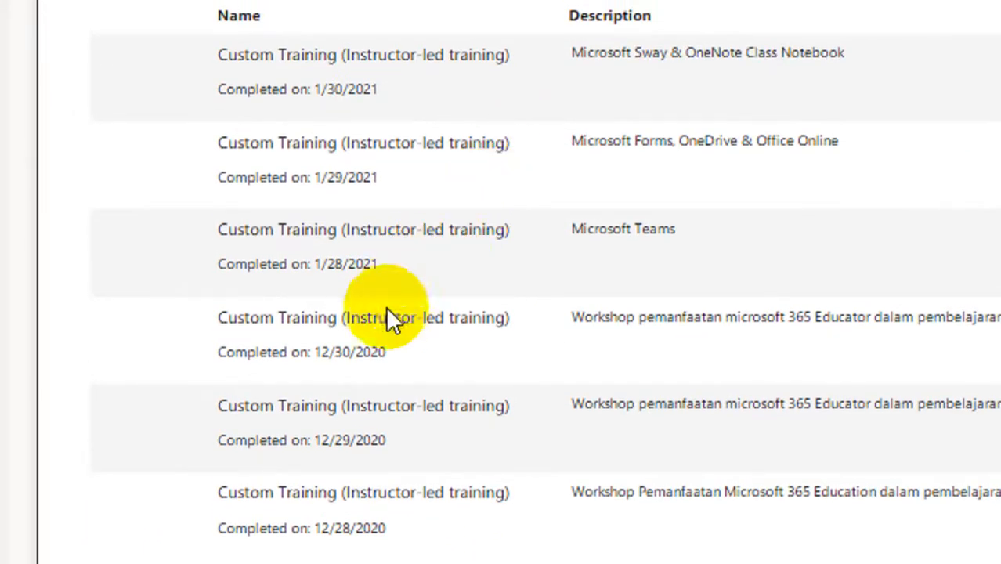
{"action": "scroll", "coordinate": [314, 429], "scroll_direction": "down", "scroll_amount": 1}
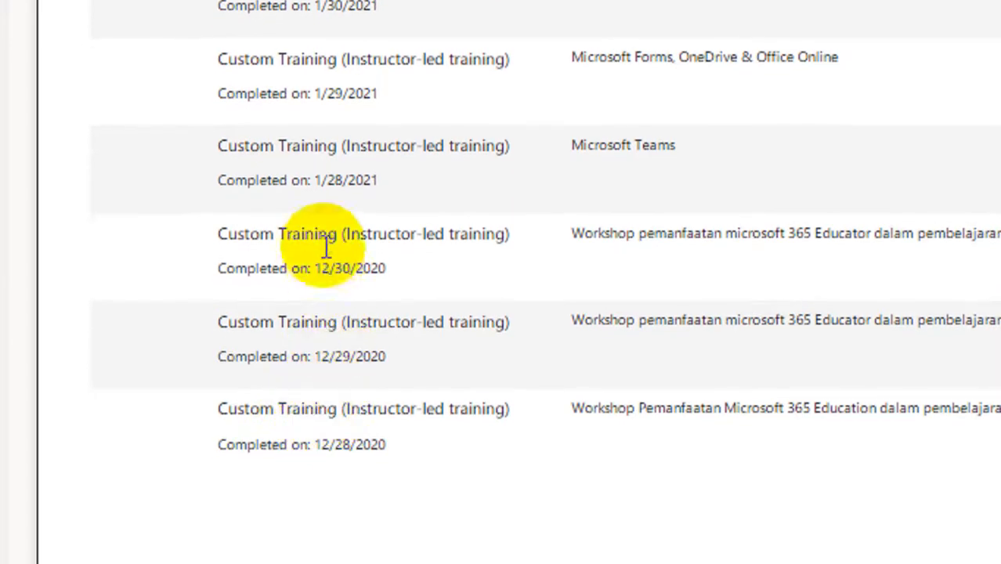
{"action": "scroll", "coordinate": [324, 110], "scroll_direction": "up", "scroll_amount": 3}
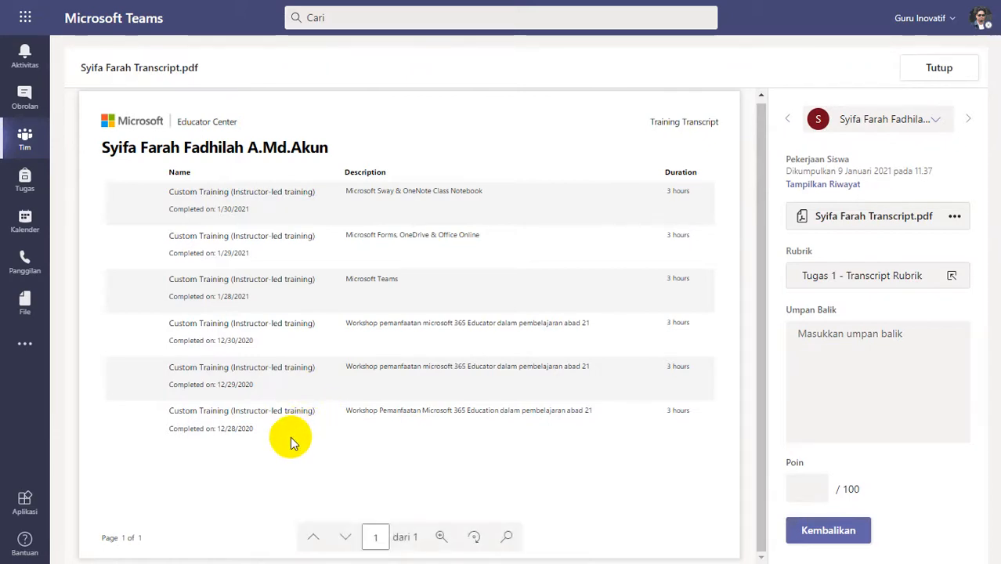
{"action": "scroll", "coordinate": [290, 437], "scroll_direction": "up", "scroll_amount": 1}
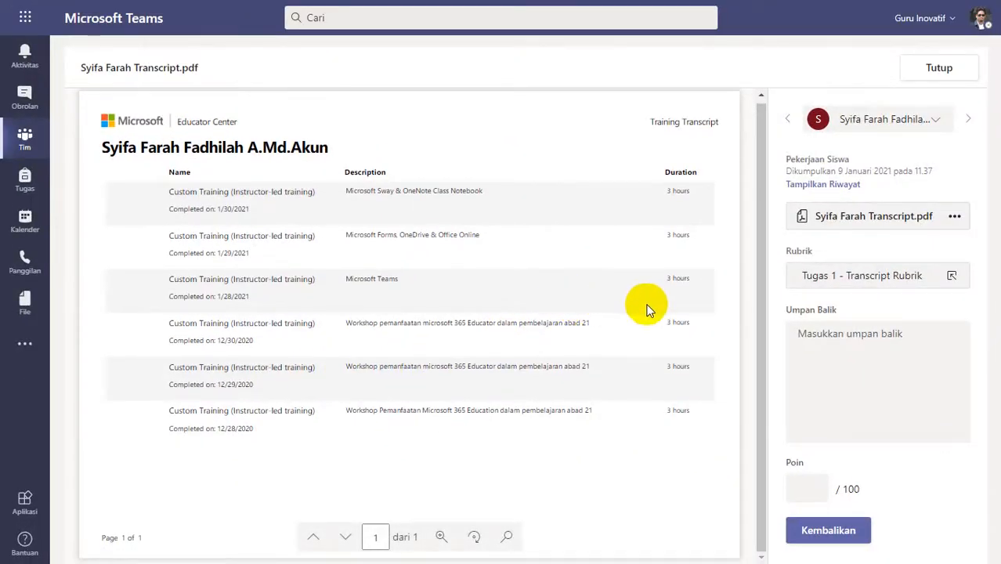
Rate the 11.37 submission Kurang Lengkap (1 poin) and return it with the feedback "Silakan diperbaiki, lihat feedback kekurangannya pada video patroli - feedback".
{"action": "left_click", "coordinate": [857, 286]}
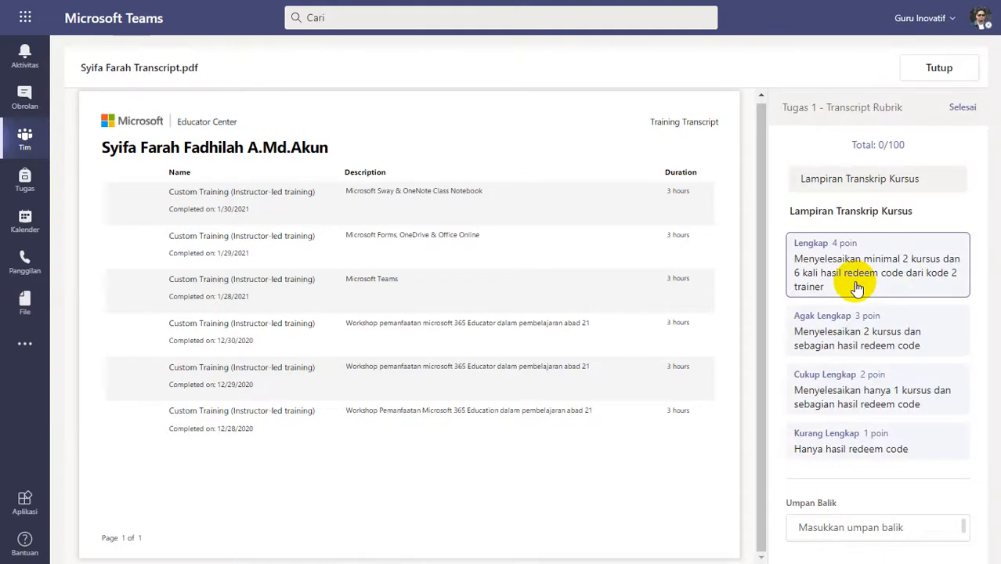
{"action": "left_click", "coordinate": [878, 447]}
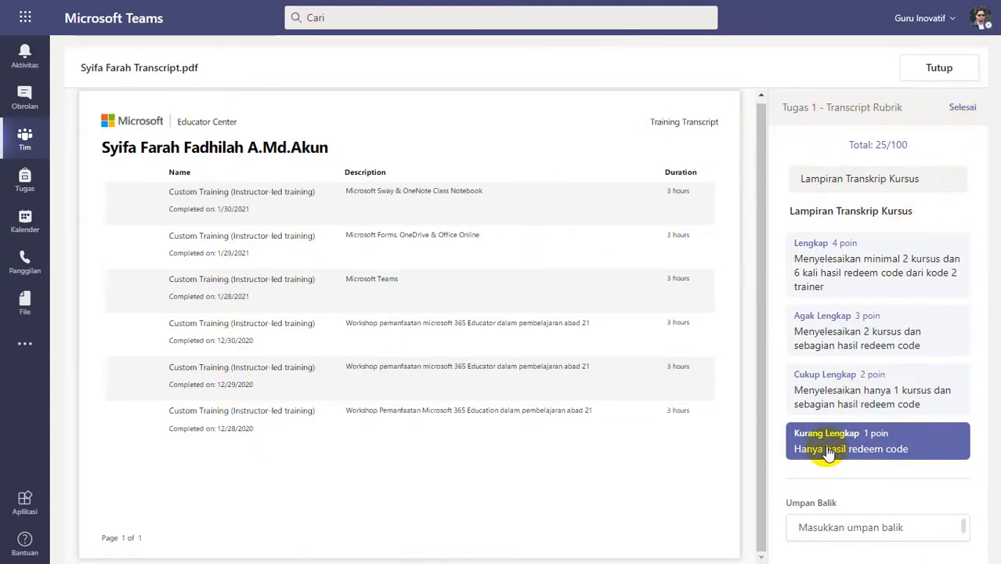
{"action": "left_click", "coordinate": [844, 373]}
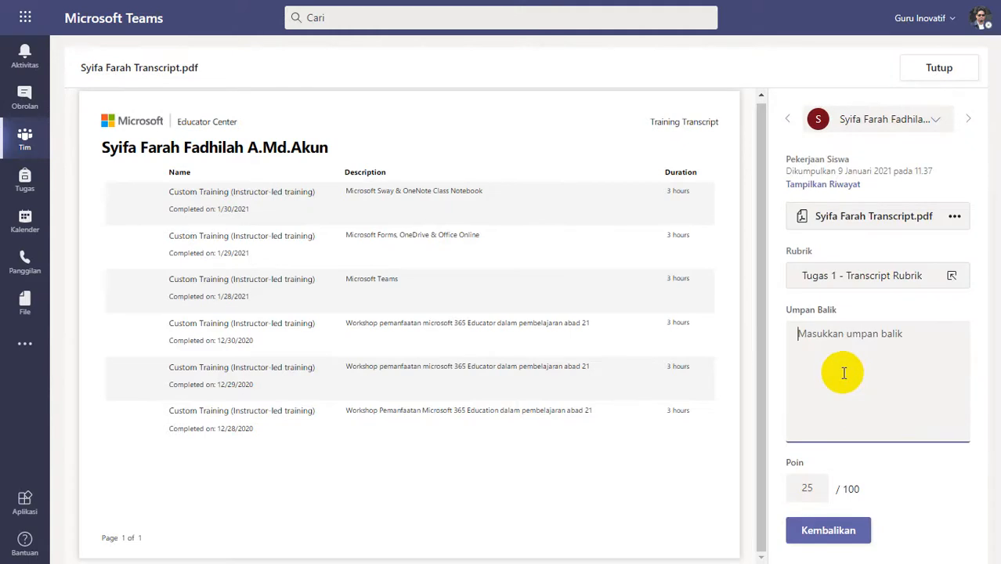
{"action": "type", "text": "Silakan diperbaiki, lihat feedback kekurangannya pada video patroli - feedback"}
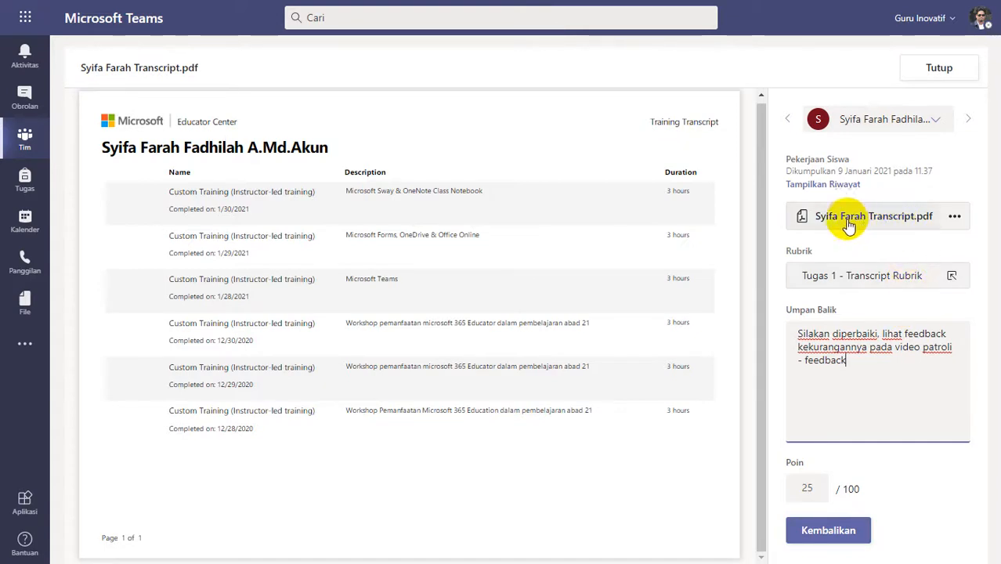
{"action": "left_click", "coordinate": [866, 436]}
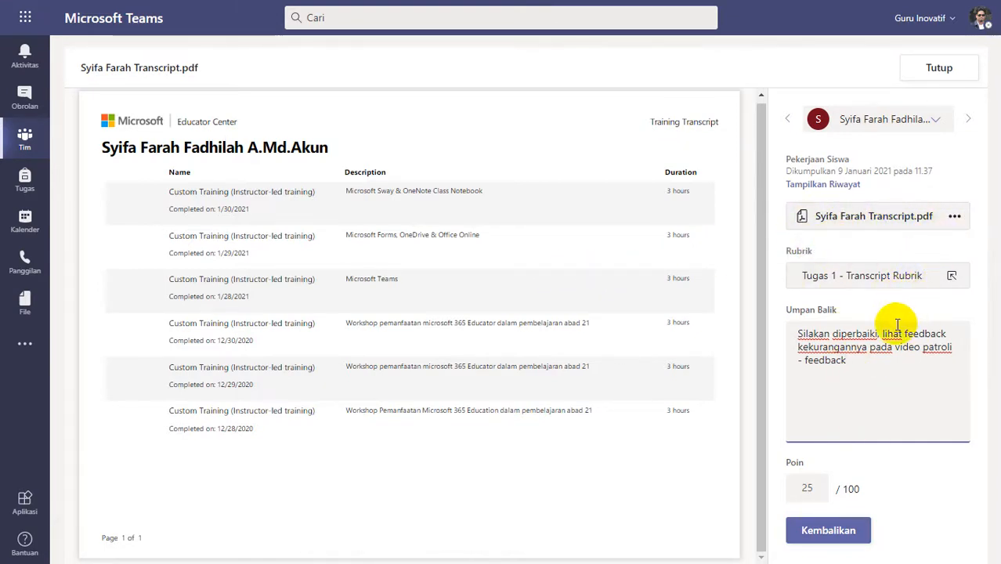
{"action": "left_click", "coordinate": [826, 532]}
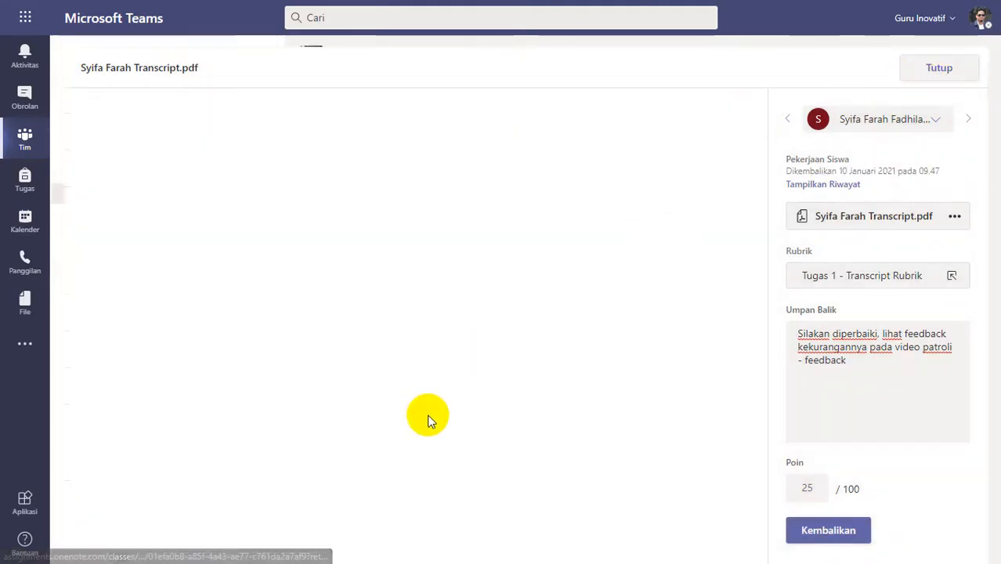
Open the transcript submitted on 9 January at 11.48 and review its custom trainings, courses and completion dates.
{"action": "left_click", "coordinate": [412, 367]}
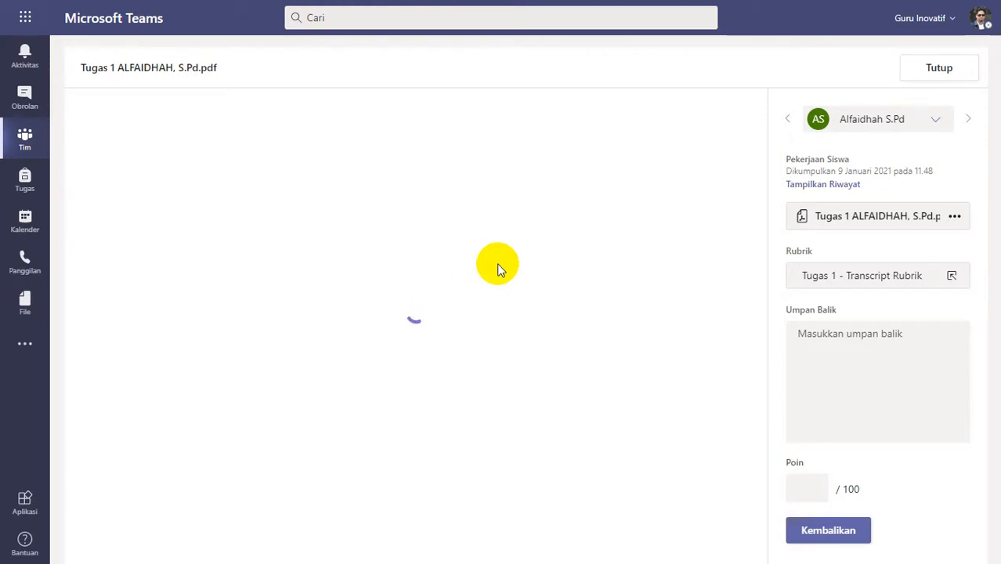
{"action": "left_click", "coordinate": [932, 67]}
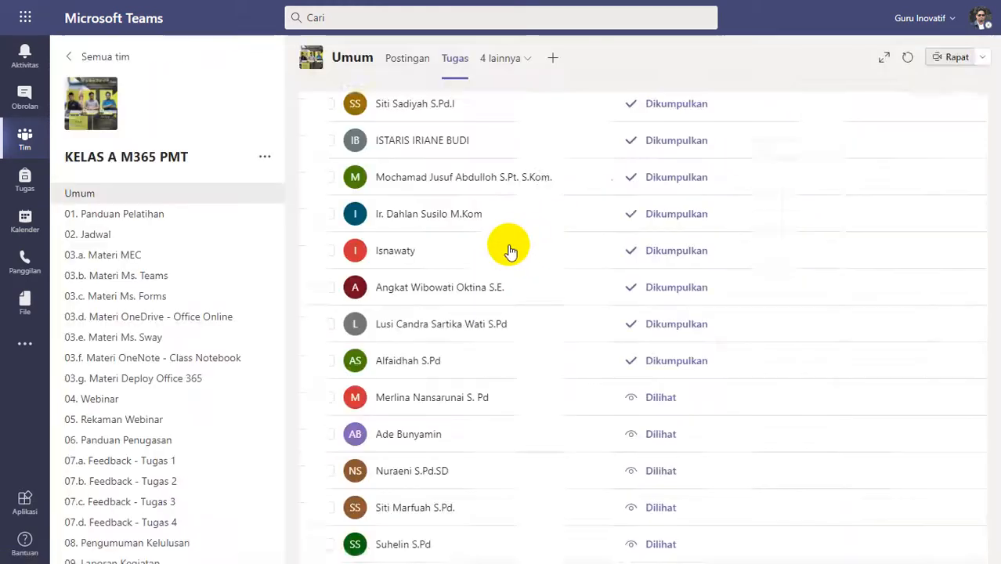
{"action": "left_click", "coordinate": [406, 374]}
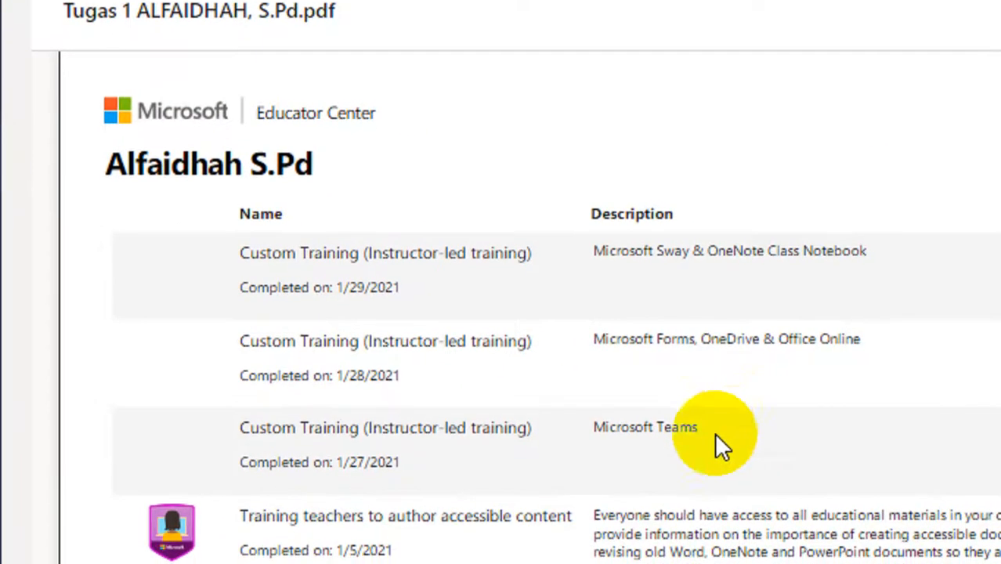
{"action": "scroll", "coordinate": [701, 437], "scroll_direction": "down", "scroll_amount": 10}
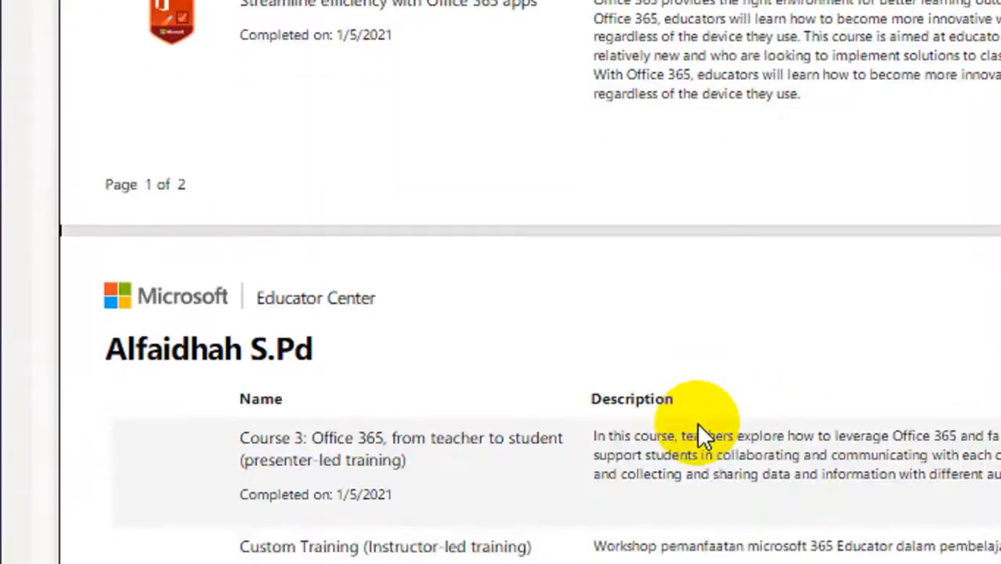
{"action": "scroll", "coordinate": [700, 429], "scroll_direction": "down", "scroll_amount": 3}
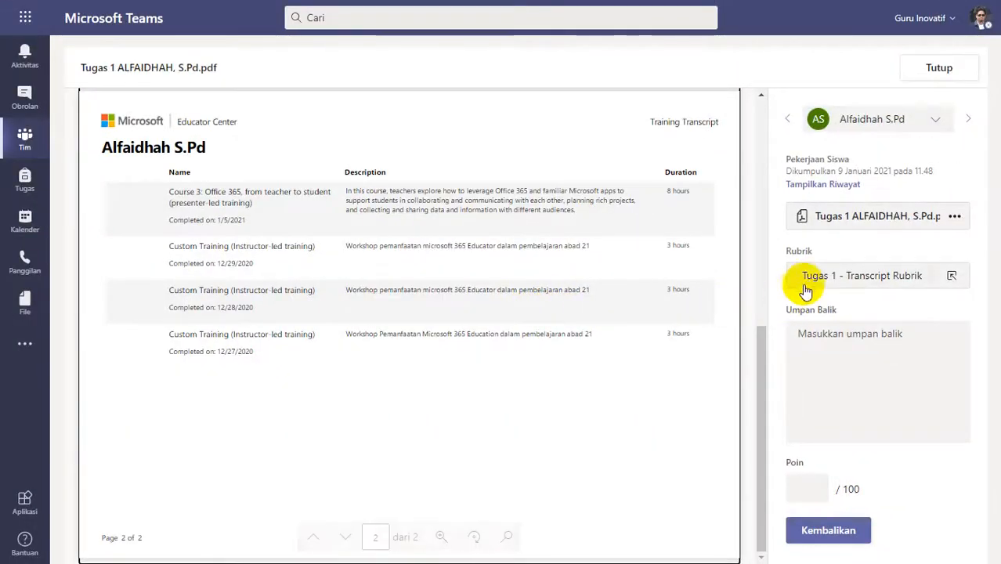
Rate the 11.48 submission Lengkap (4 poin) and return it to the student with the feedback "Good job".
{"action": "left_click", "coordinate": [802, 276]}
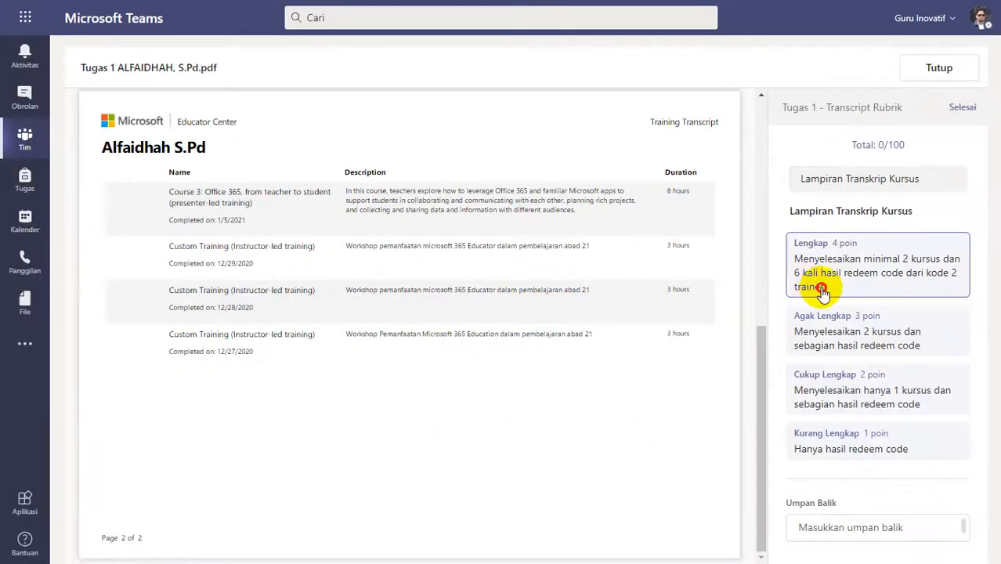
{"action": "left_click", "coordinate": [820, 288]}
{"action": "left_click", "coordinate": [961, 107]}
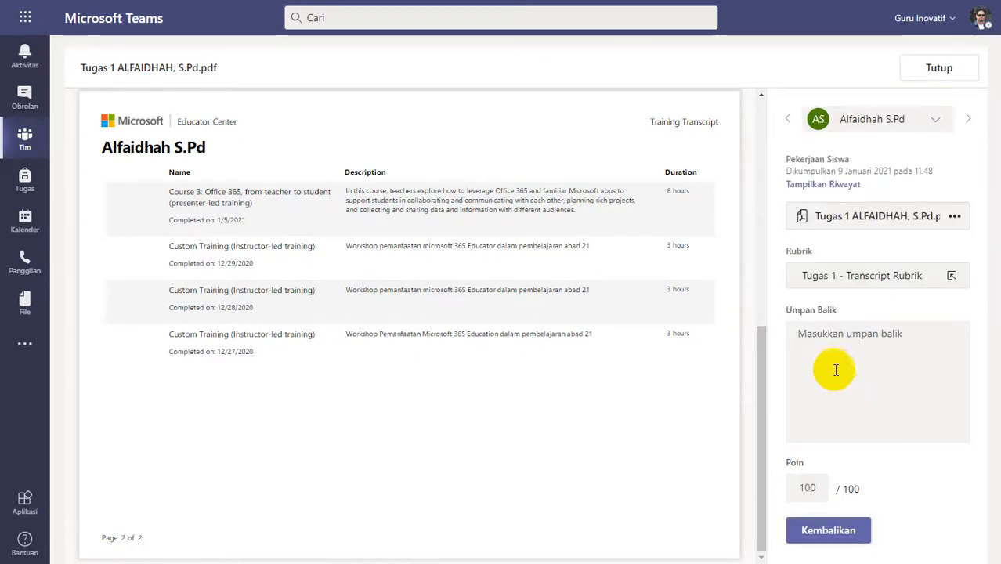
{"action": "left_click", "coordinate": [836, 370]}
{"action": "type", "text": "Good job"}
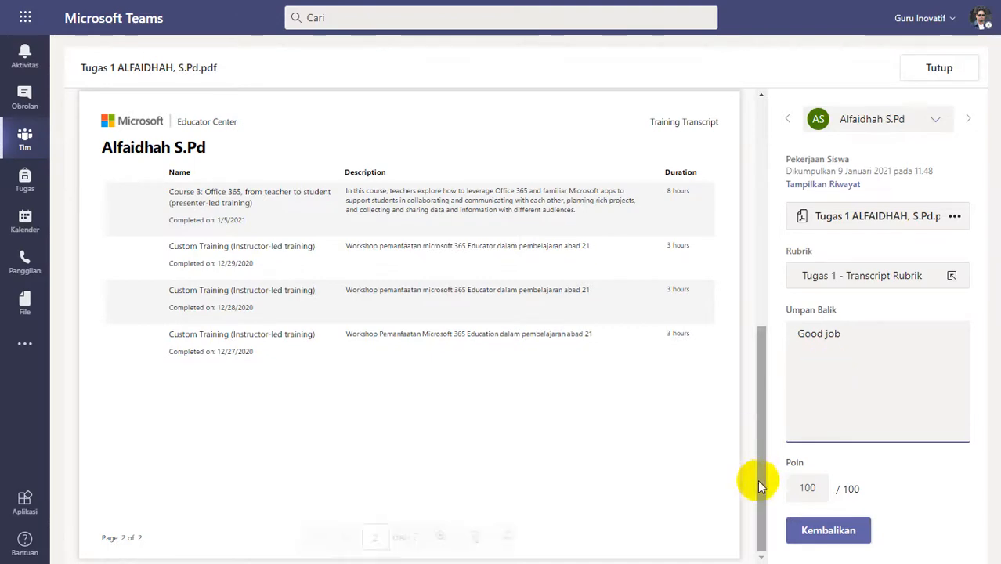
{"action": "left_click", "coordinate": [815, 531]}
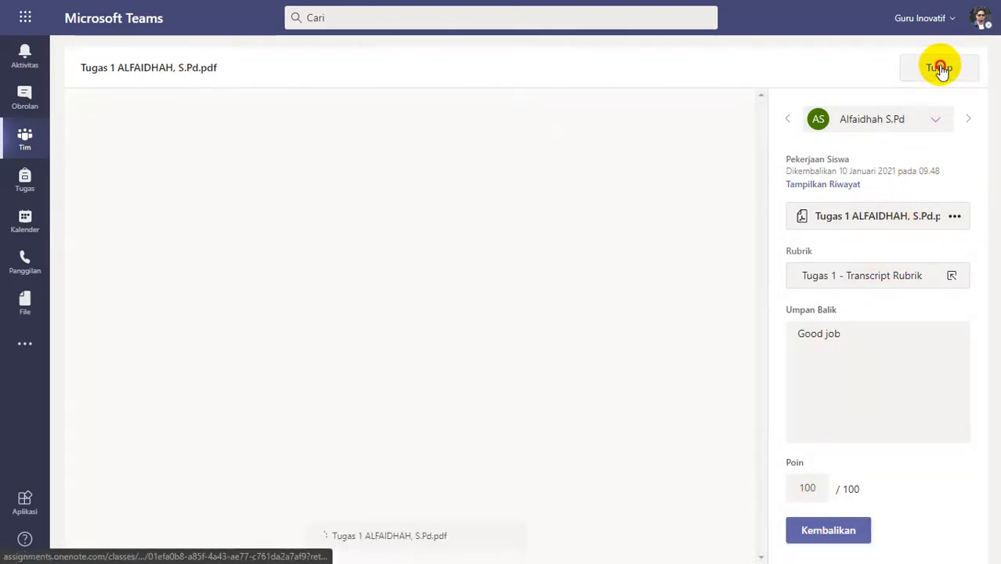
{"action": "left_click", "coordinate": [940, 68]}
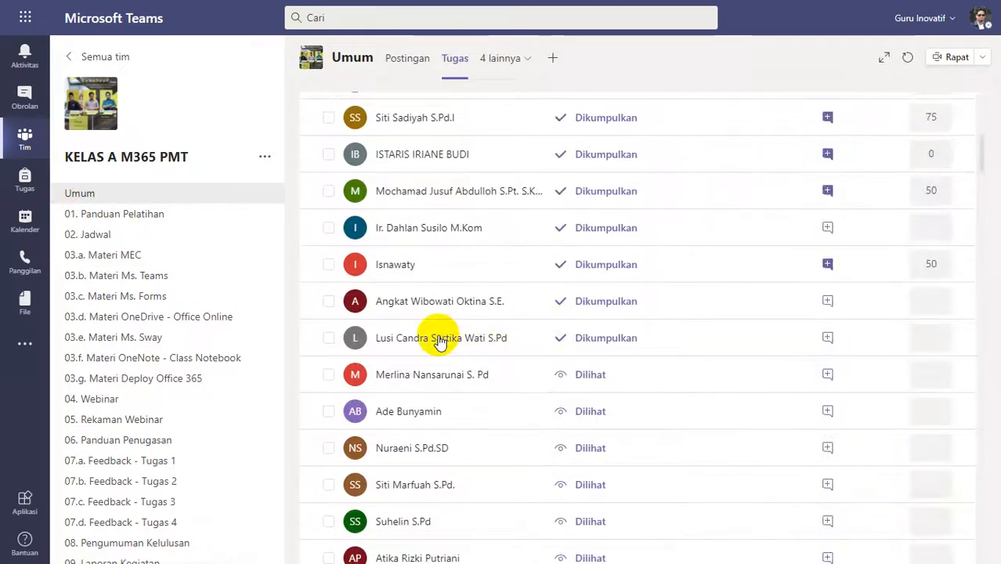
Check the transcript.pdf submitted on 9 January at 11.52, rate it Lengkap (4 poin) and return it with the feedback "Good job".
{"action": "left_click", "coordinate": [528, 349]}
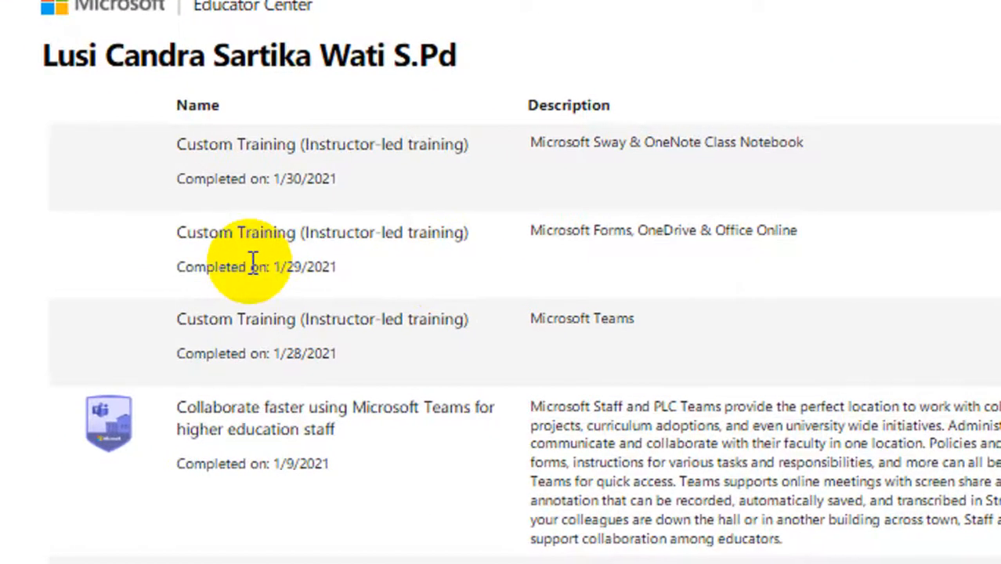
{"action": "scroll", "coordinate": [255, 263], "scroll_direction": "down", "scroll_amount": 10}
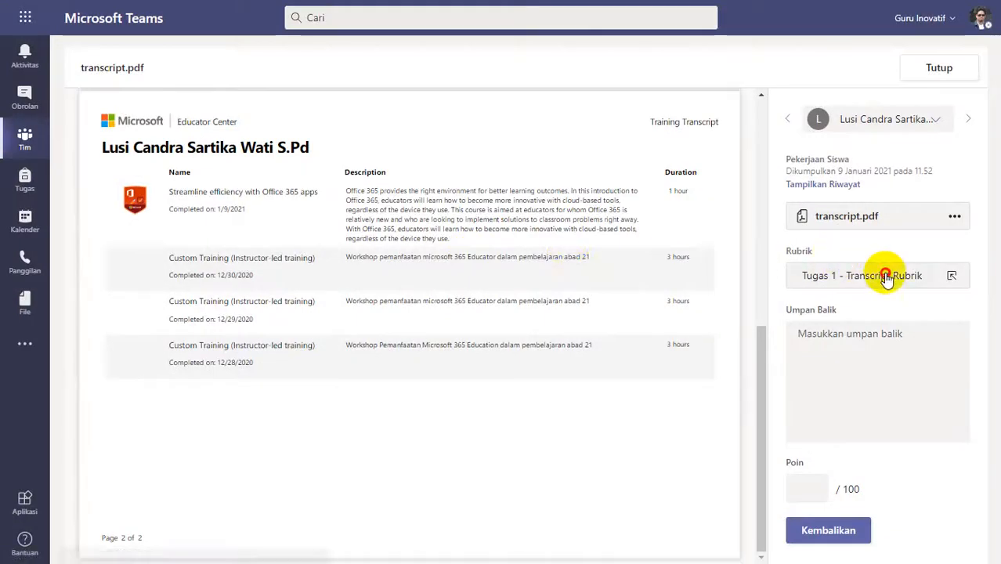
{"action": "left_click", "coordinate": [882, 273]}
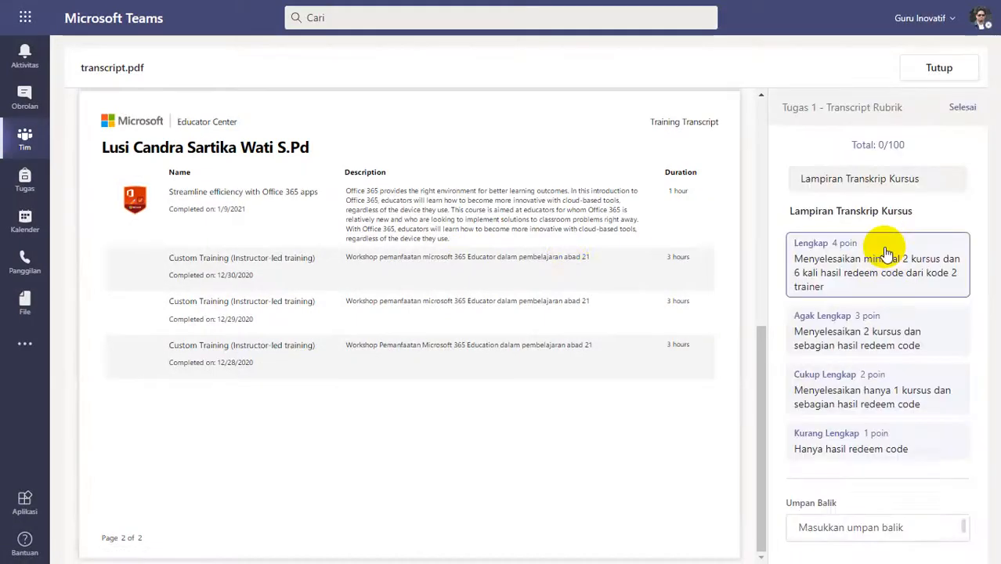
{"action": "left_click", "coordinate": [888, 244]}
{"action": "left_click", "coordinate": [962, 106]}
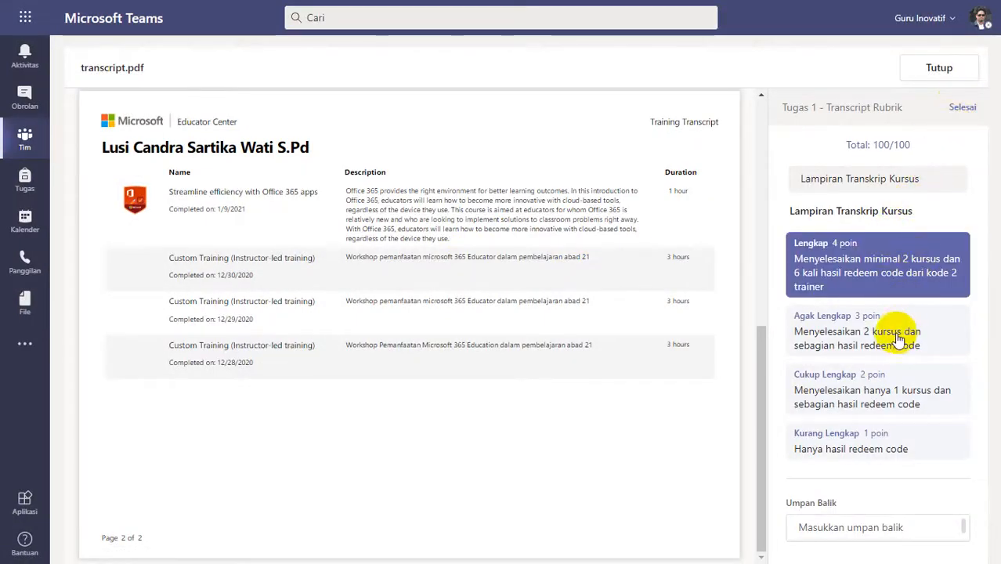
{"action": "left_click", "coordinate": [878, 362]}
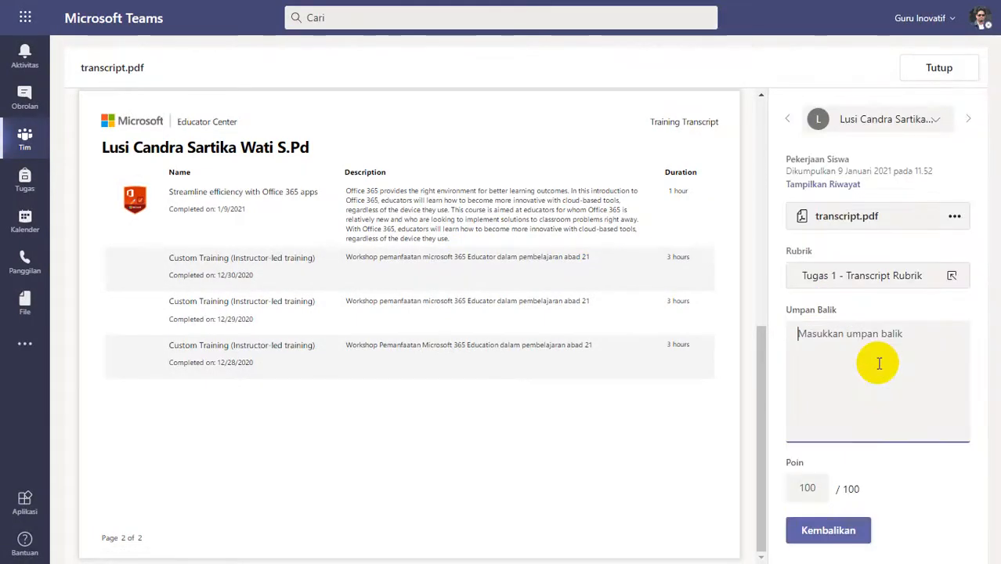
{"action": "type", "text": "Good job"}
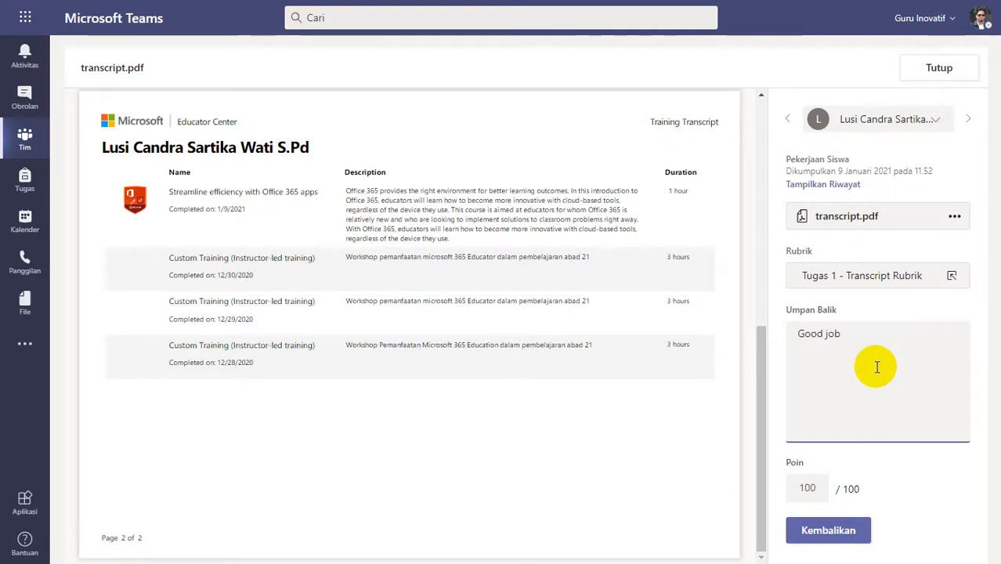
{"action": "left_click", "coordinate": [823, 531]}
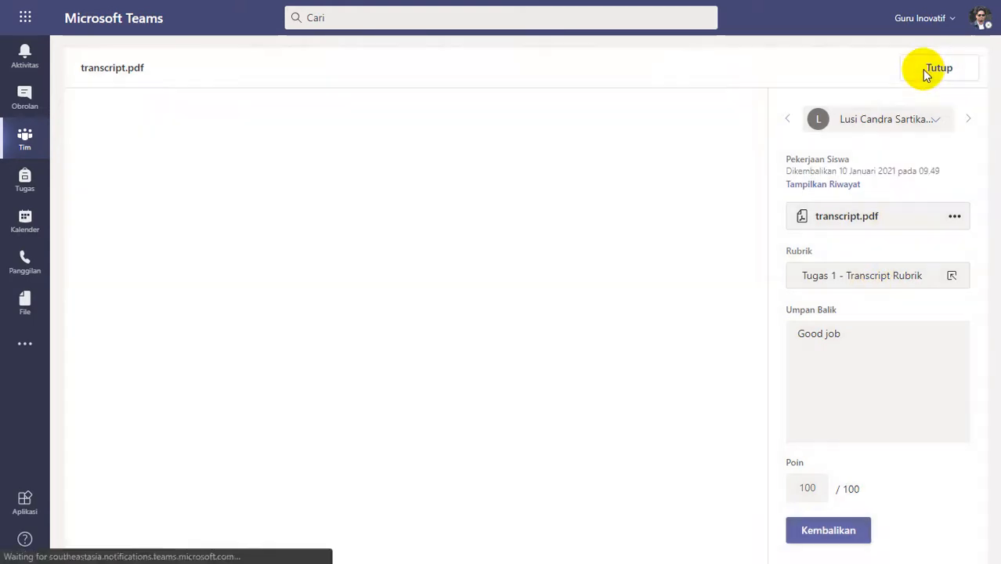
{"action": "left_click", "coordinate": [931, 71]}
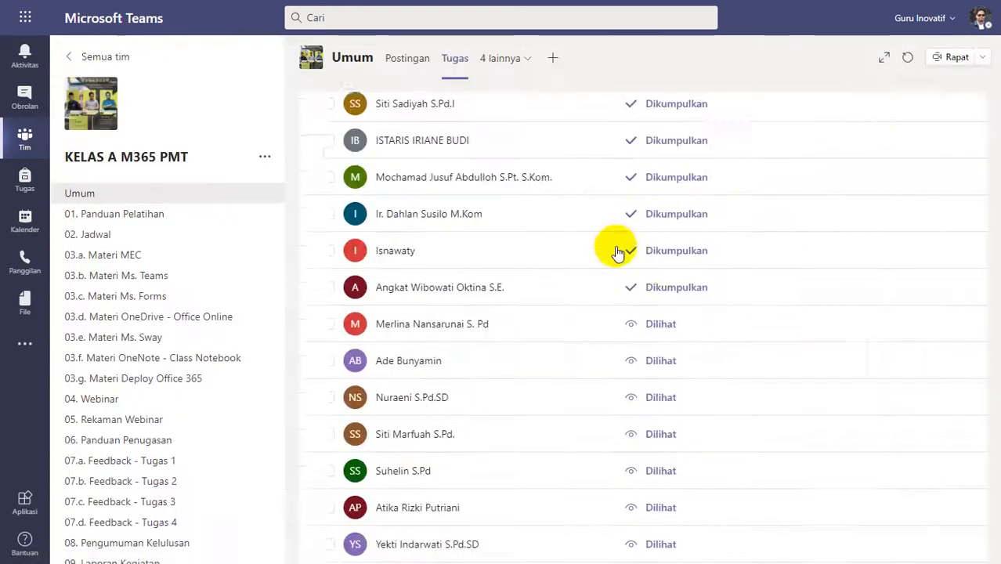
Open TUGAS 1 MEC.pdf, submitted on 9 January at 12.01, and review the trainings on both pages.
{"action": "left_click", "coordinate": [423, 299]}
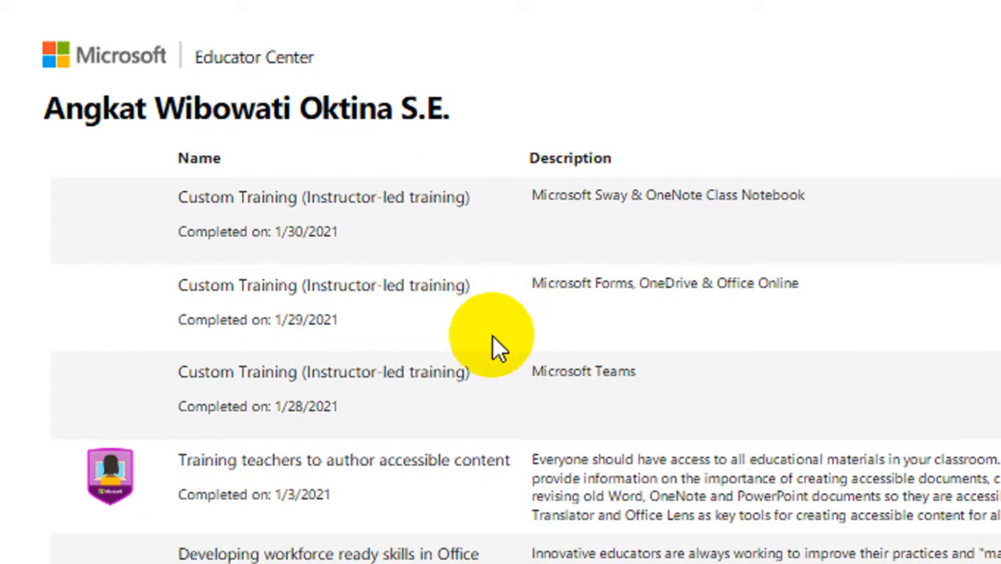
{"action": "scroll", "coordinate": [495, 343], "scroll_direction": "down", "scroll_amount": 5}
{"action": "scroll", "coordinate": [491, 333], "scroll_direction": "down", "scroll_amount": 3}
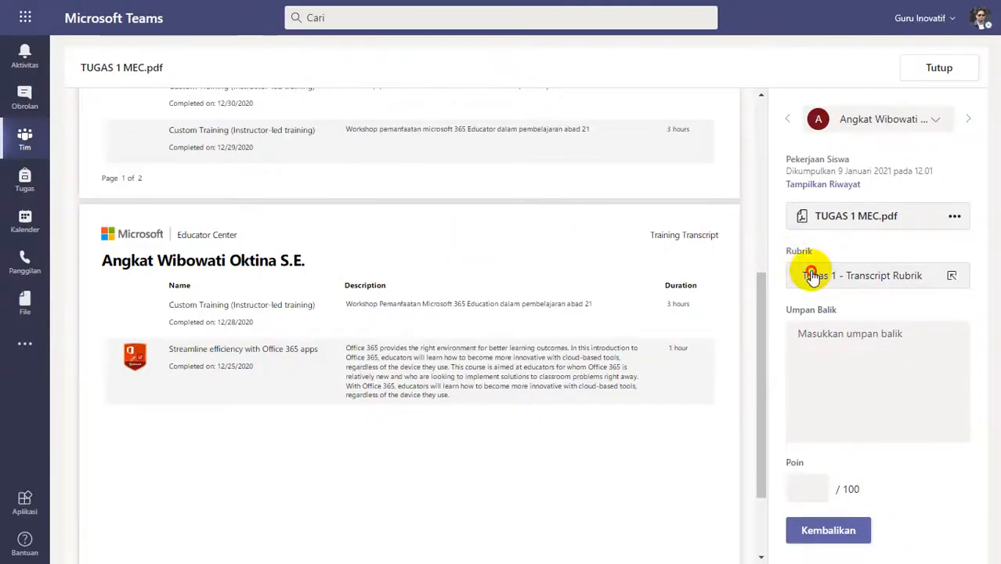
Rate the 12.01 submission Lengkap (4 poin) and return it to the student with the feedback "Good job".
{"action": "left_click", "coordinate": [815, 273]}
{"action": "left_click", "coordinate": [833, 261]}
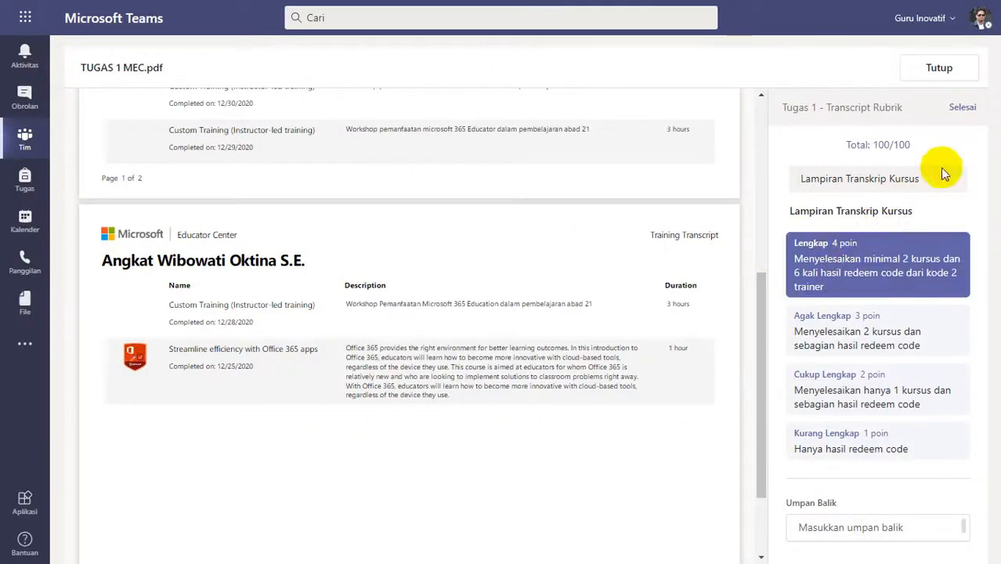
{"action": "left_click", "coordinate": [960, 107]}
{"action": "left_click", "coordinate": [881, 395]}
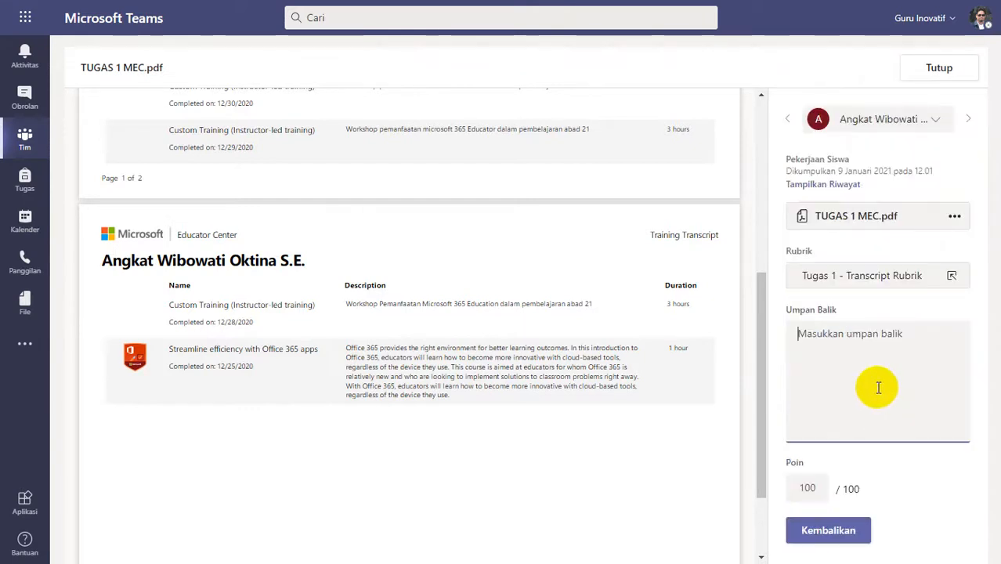
{"action": "type", "text": "Good jo"}
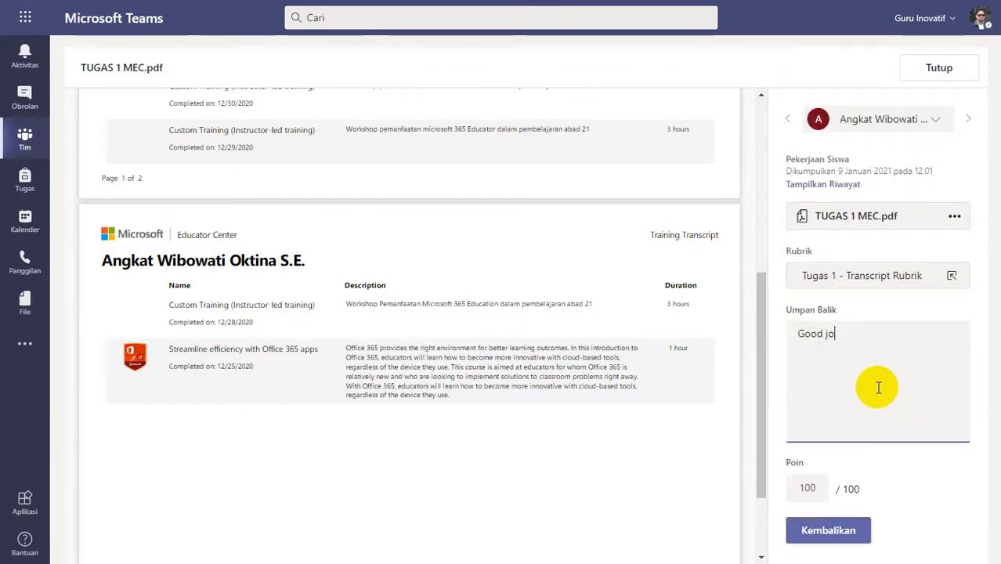
{"action": "type", "text": "b"}
{"action": "left_click", "coordinate": [854, 530]}
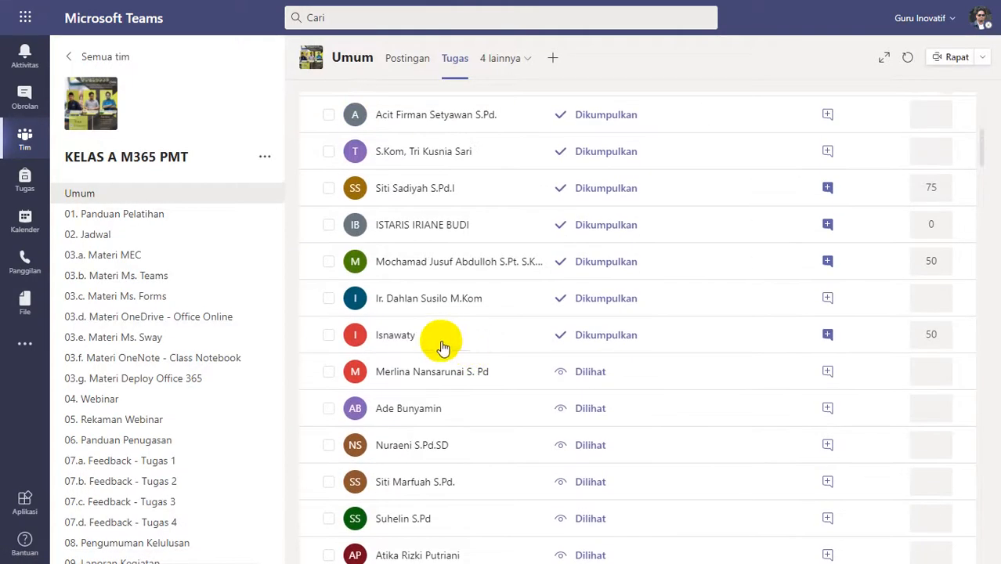
Open the transcript submitted on 9 January at 12.02 and review its custom trainings and completion dates.
{"action": "left_click", "coordinate": [400, 335]}
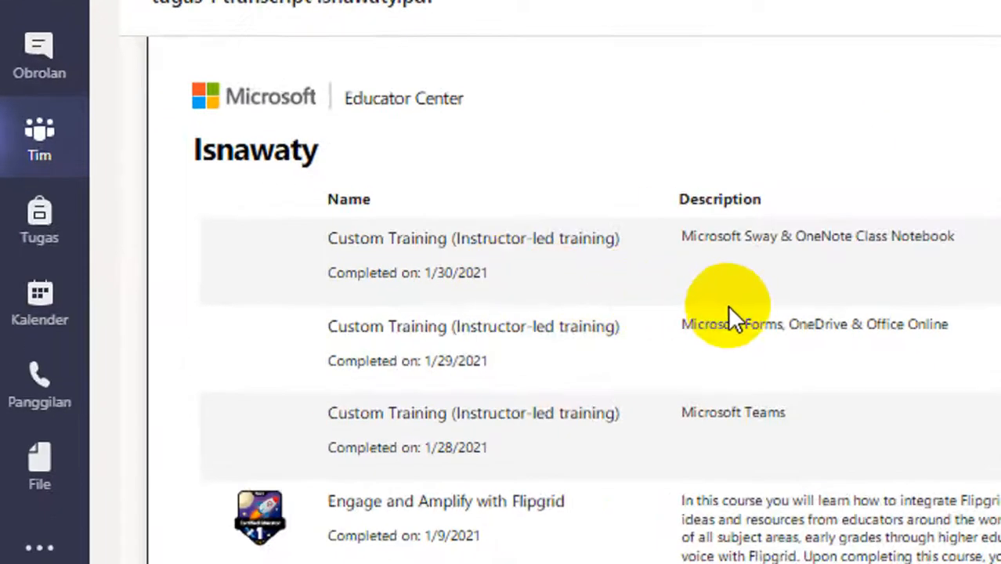
{"action": "scroll", "coordinate": [708, 369], "scroll_direction": "down", "scroll_amount": 4}
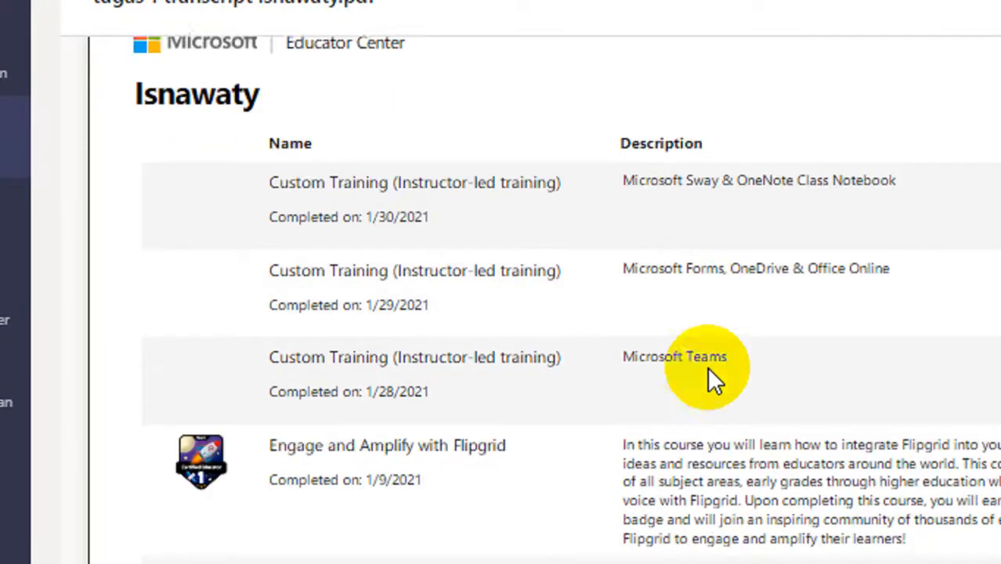
{"action": "scroll", "coordinate": [710, 368], "scroll_direction": "up", "scroll_amount": 4}
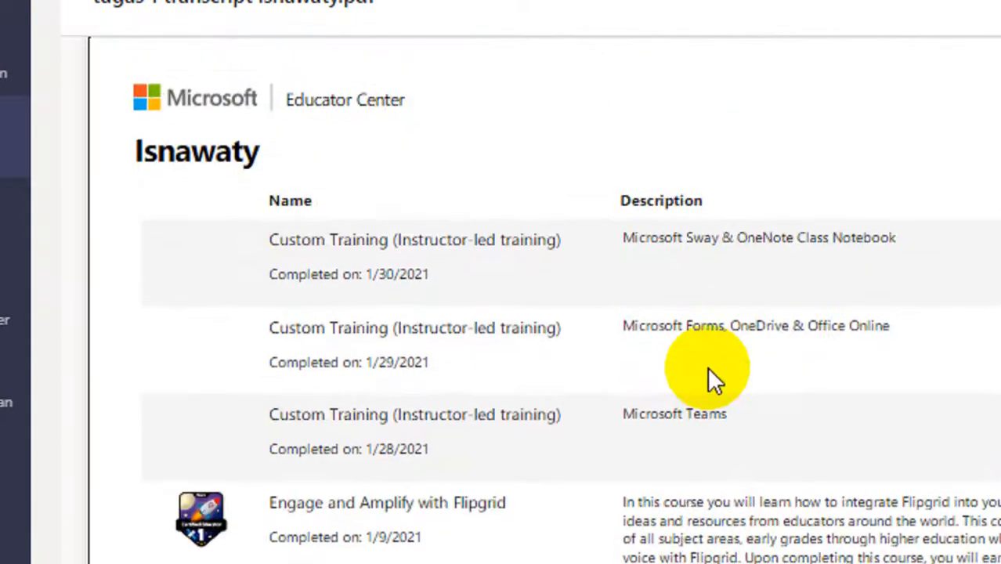
{"action": "scroll", "coordinate": [708, 367], "scroll_direction": "down", "scroll_amount": 10}
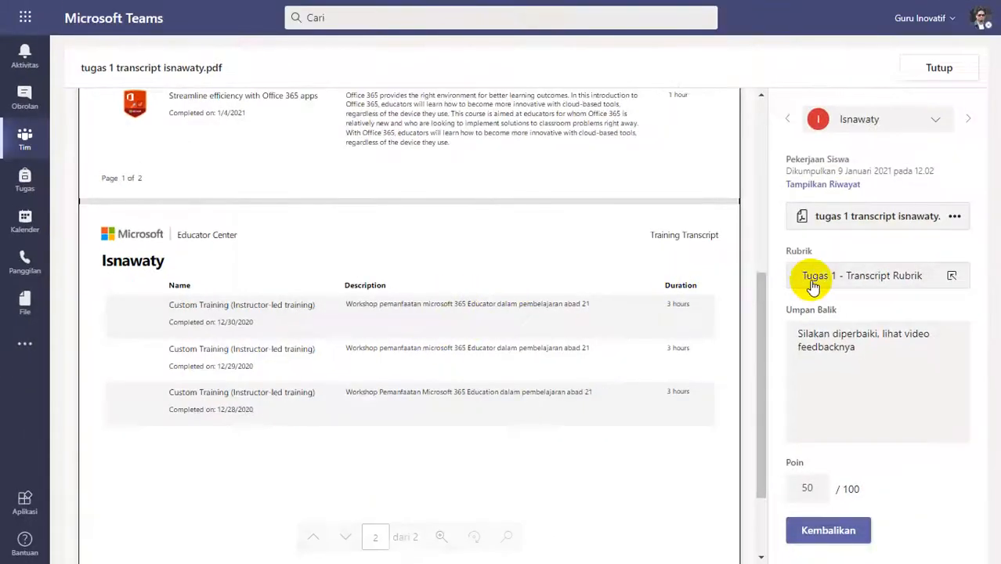
Change the 12.02 submission's rating to Lengkap (4 poin) and return it with the feedback "Good Job".
{"action": "left_click", "coordinate": [818, 284]}
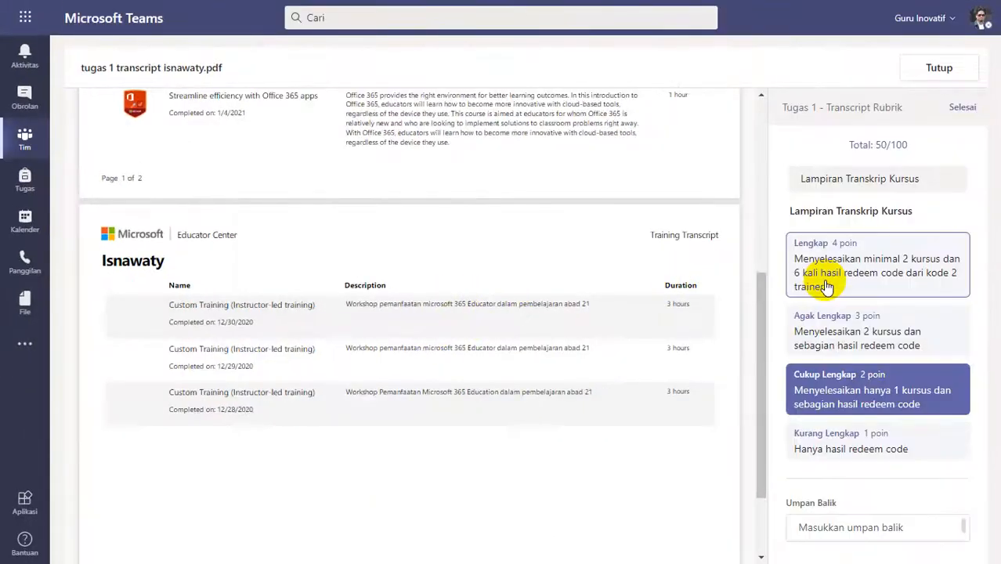
{"action": "left_click", "coordinate": [843, 262]}
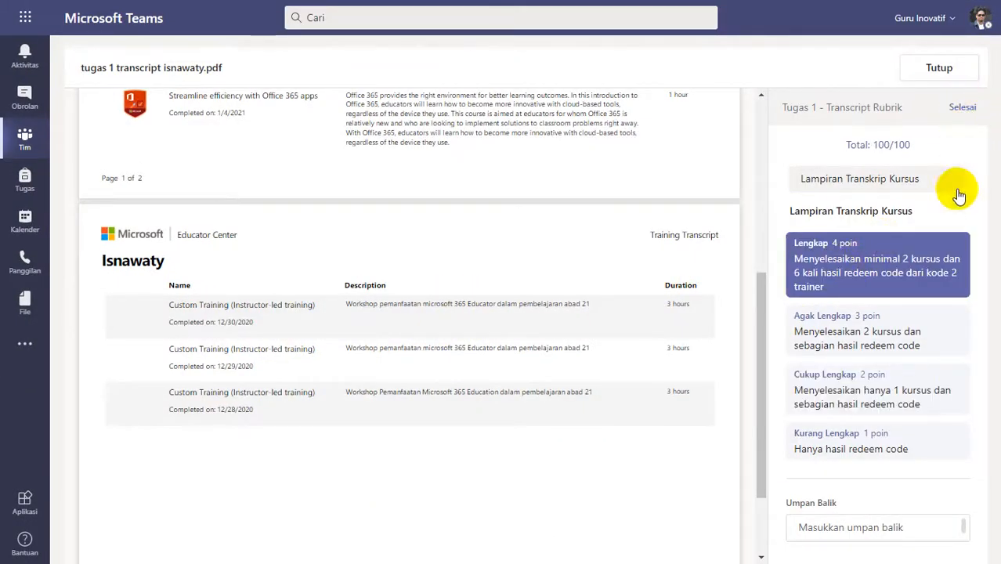
{"action": "left_click_drag", "start_coordinate": [886, 360], "coordinate": [785, 323]}
{"action": "type", "text": "Good Job"}
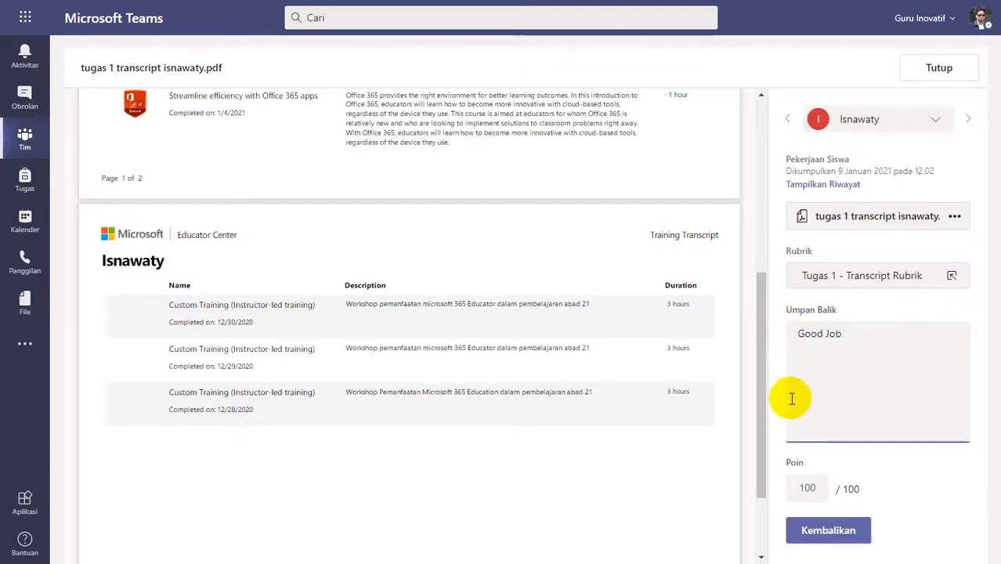
{"action": "left_click", "coordinate": [828, 530]}
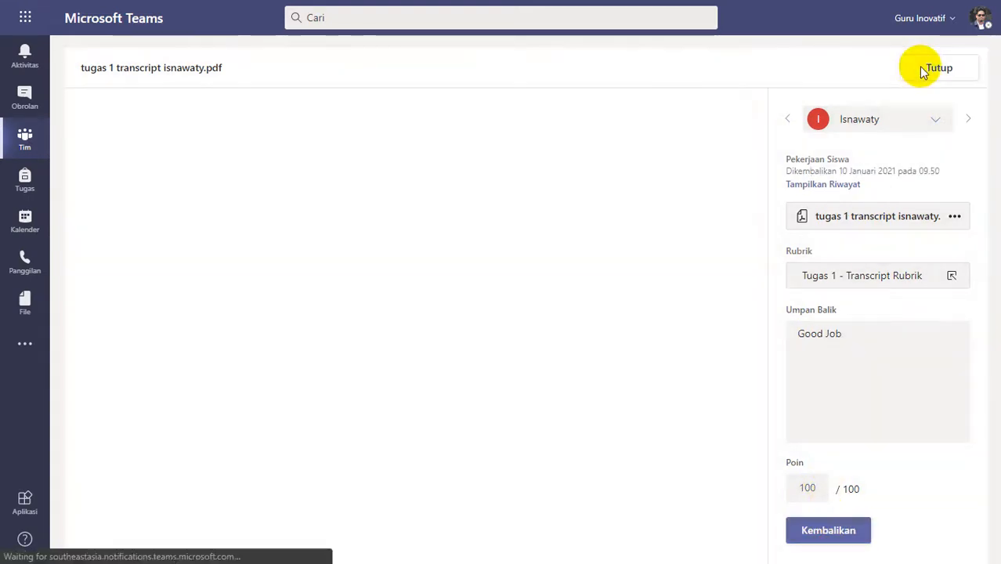
{"action": "left_click", "coordinate": [925, 69]}
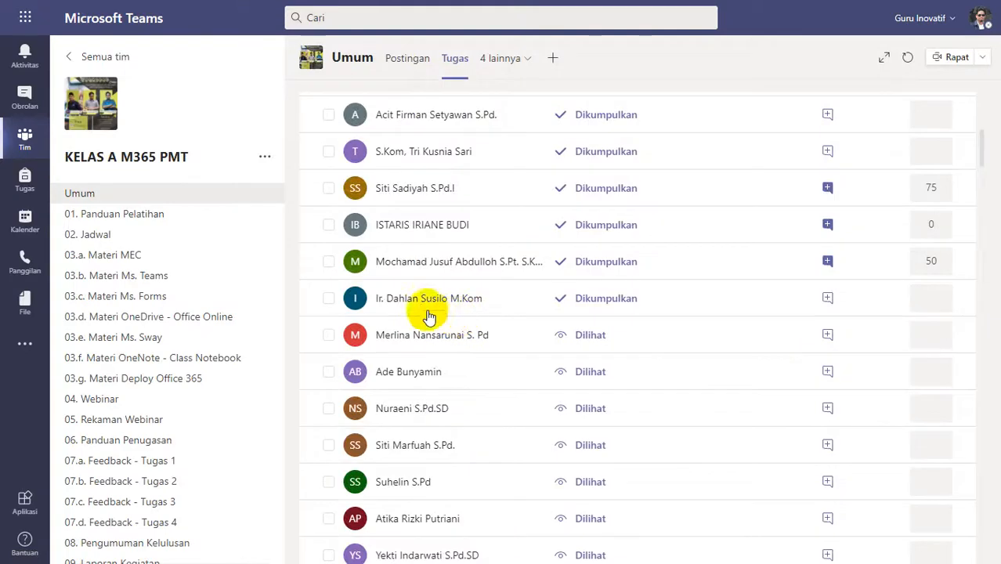
Open transcript Office 365 Teacher Academy.pdf and review the courses and custom trainings on both pages.
{"action": "left_click", "coordinate": [474, 300]}
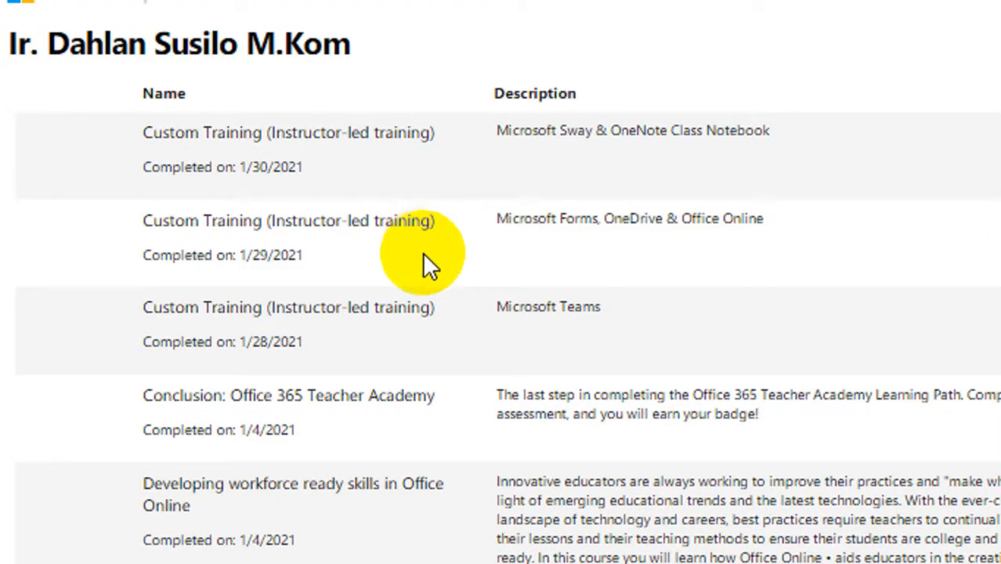
{"action": "scroll", "coordinate": [422, 254], "scroll_direction": "down", "scroll_amount": 3}
{"action": "scroll", "coordinate": [423, 253], "scroll_direction": "down", "scroll_amount": 5}
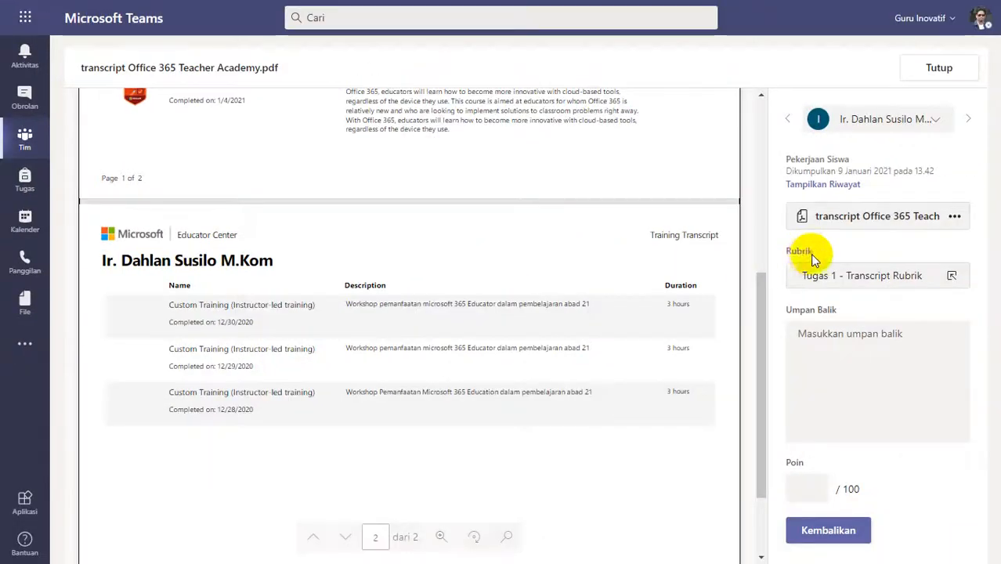
Rate the 13.42 submission Lengkap (4 poin), return it with the feedback "Good Job" and close the transcript.
{"action": "left_click", "coordinate": [752, 271]}
{"action": "left_click", "coordinate": [867, 253]}
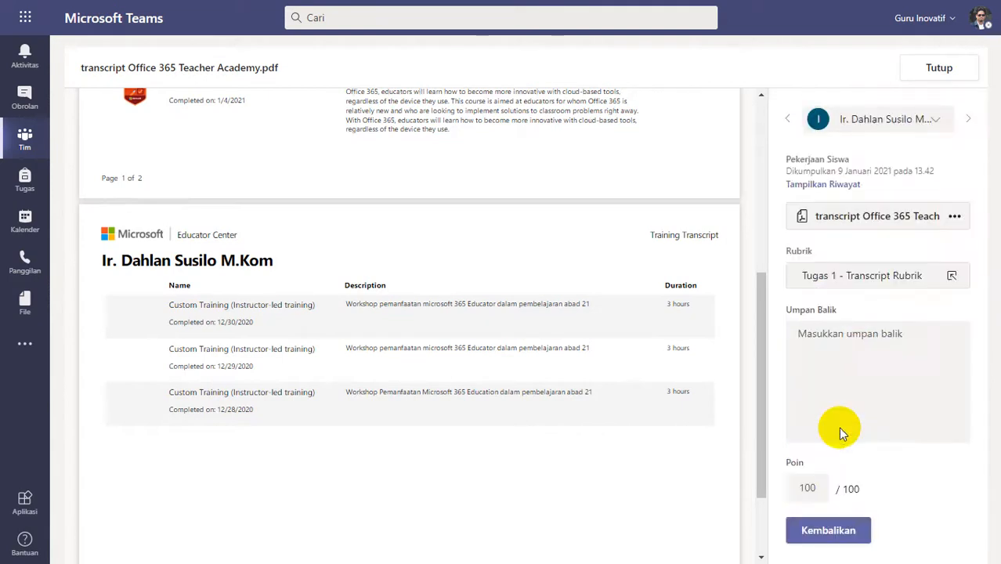
{"action": "left_click", "coordinate": [836, 378]}
{"action": "type", "text": "Good Job"}
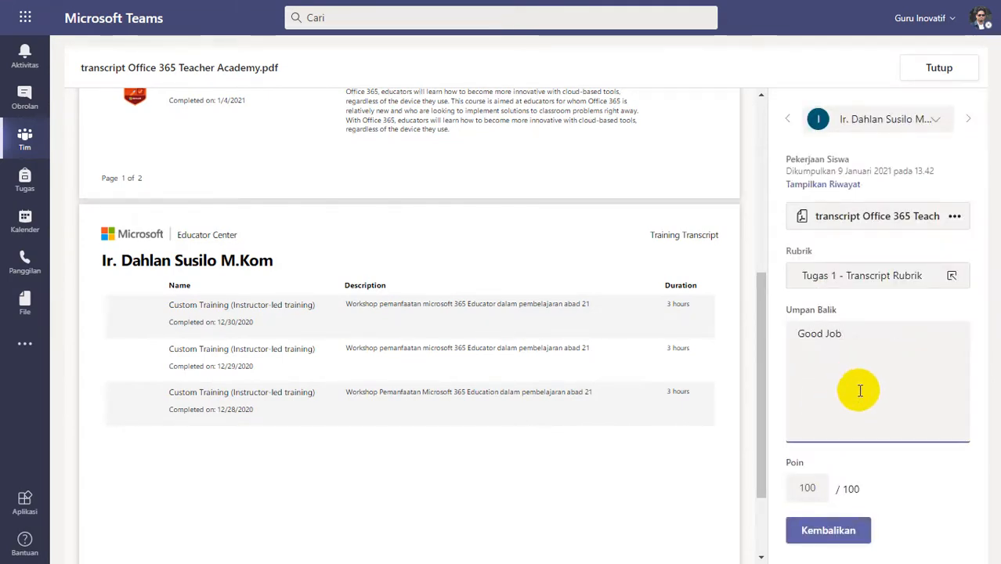
{"action": "left_click", "coordinate": [803, 530]}
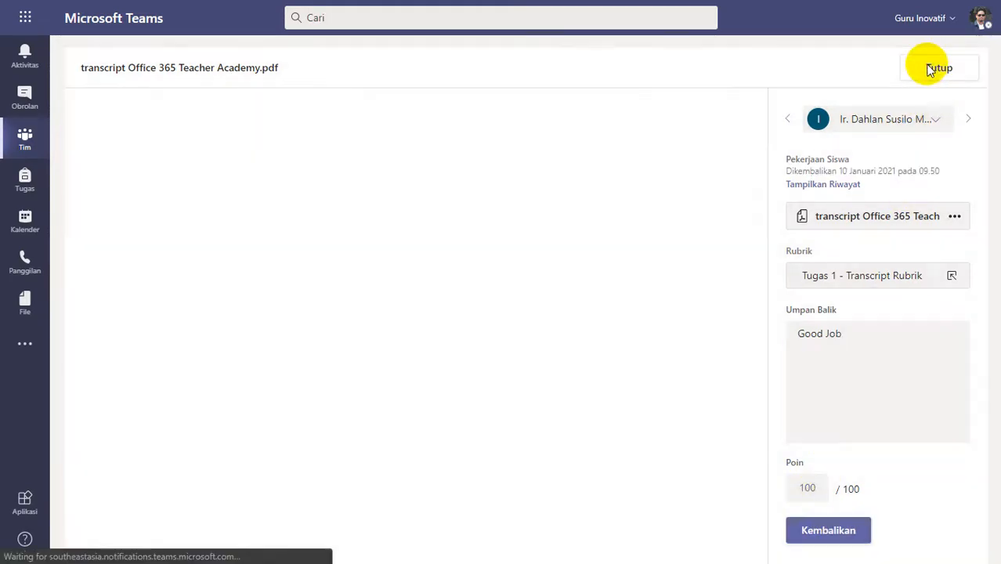
{"action": "left_click", "coordinate": [932, 68]}
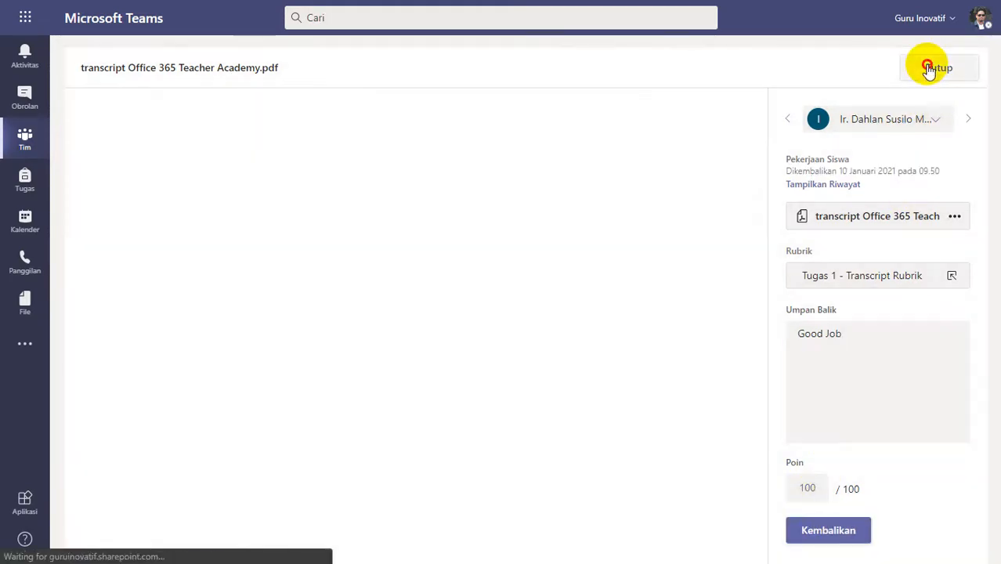
Review the courses, custom trainings and completion dates on the first two pages of transcript_3.pdf.
{"action": "scroll", "coordinate": [469, 376], "scroll_direction": "up", "scroll_amount": 1}
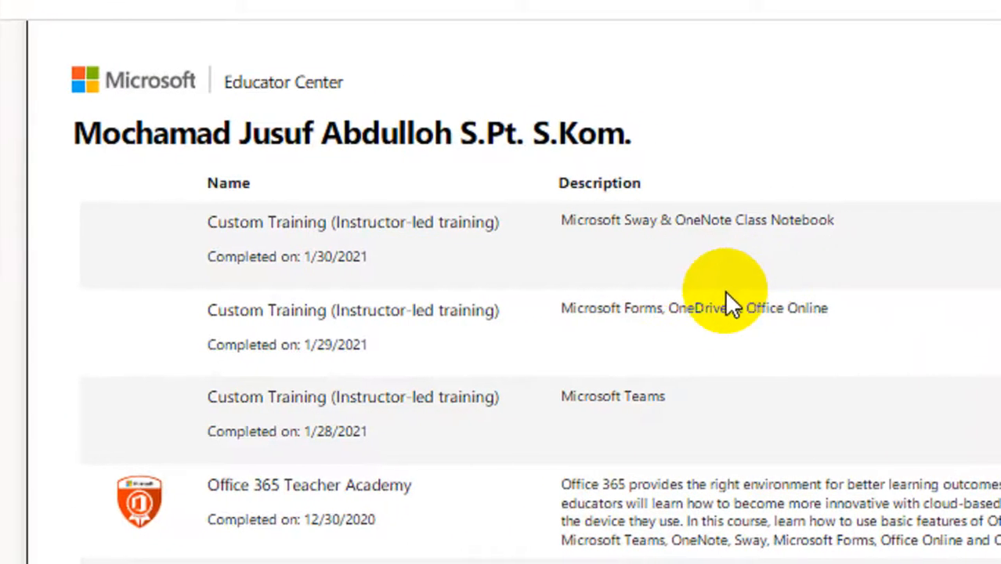
{"action": "scroll", "coordinate": [719, 309], "scroll_direction": "down", "scroll_amount": 10}
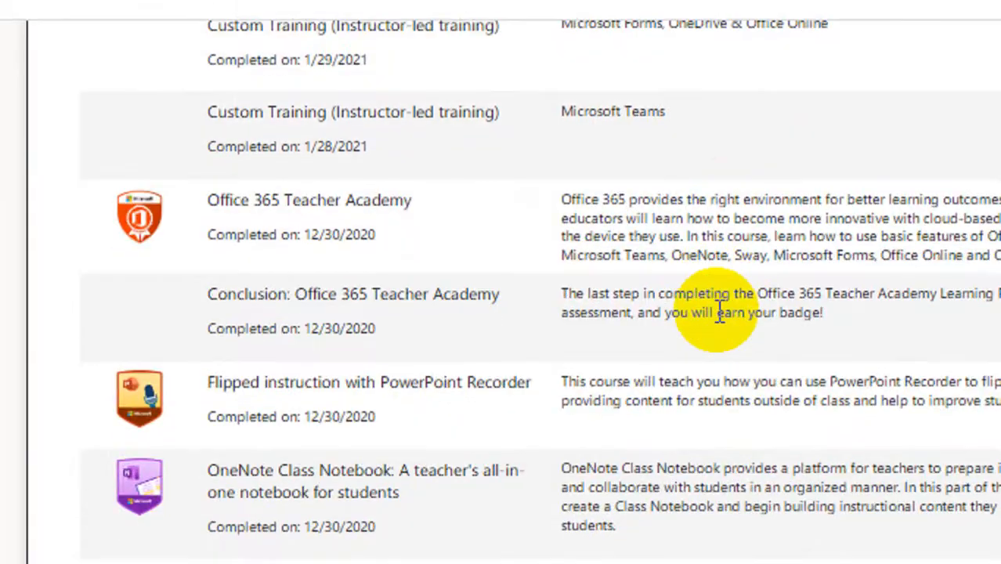
{"action": "scroll", "coordinate": [719, 309], "scroll_direction": "down", "scroll_amount": 3}
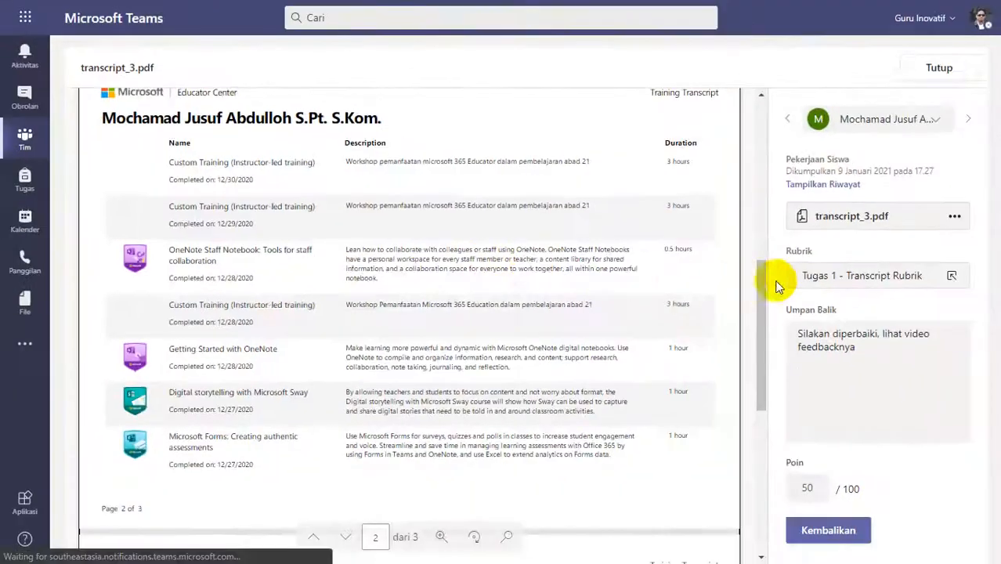
Rate the 17.27 submission Lengkap (4 poin), replace its feedback with "Good job", return it and close the transcript.
{"action": "left_click", "coordinate": [831, 277]}
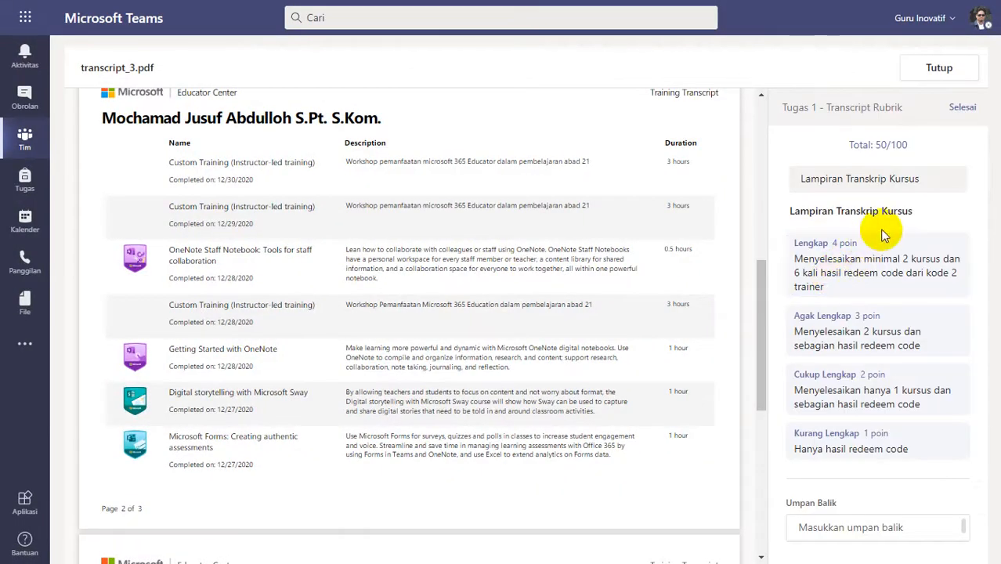
{"action": "left_click", "coordinate": [827, 264]}
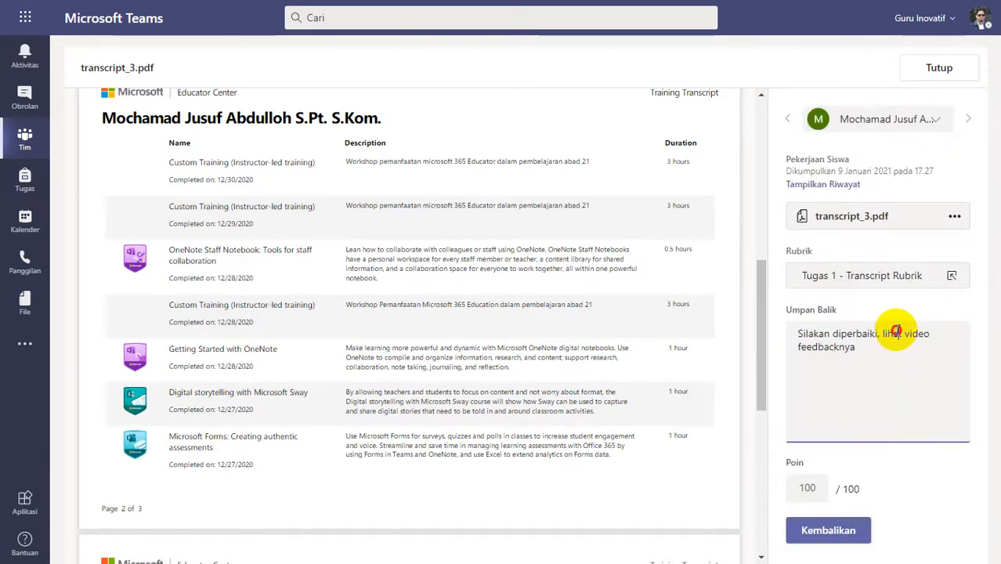
{"action": "triple_click", "coordinate": [898, 330]}
{"action": "type", "text": "Good job"}
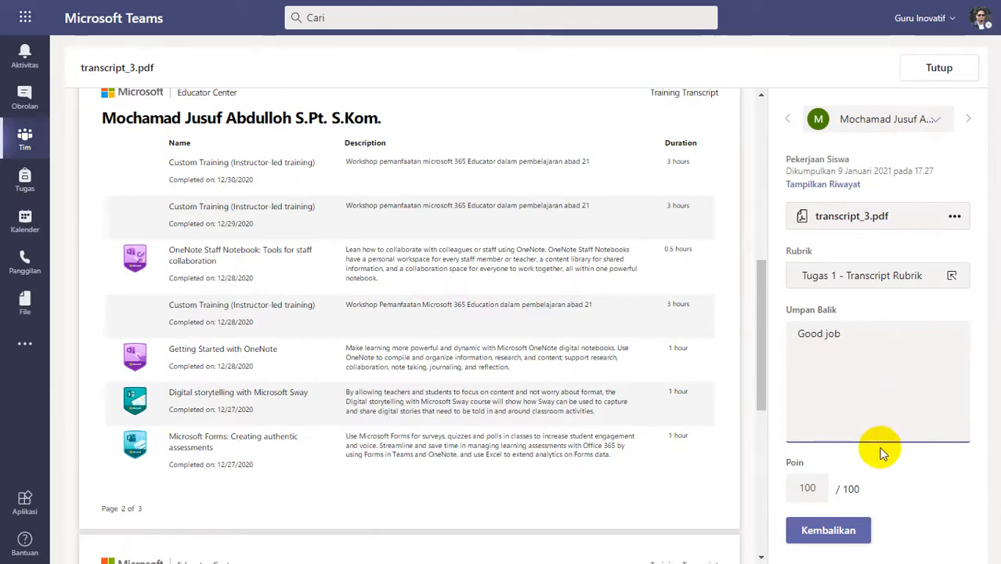
{"action": "left_click", "coordinate": [855, 529]}
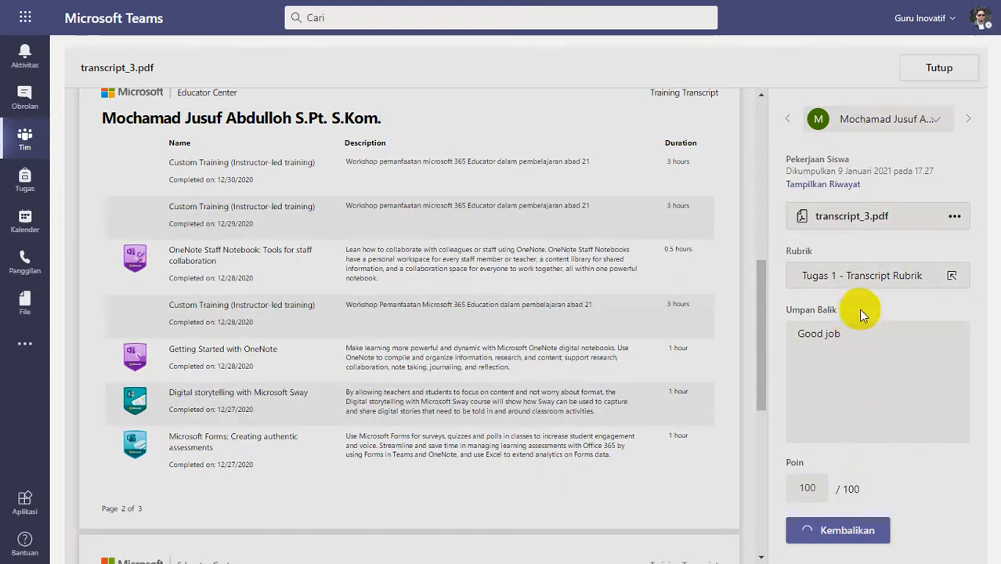
{"action": "left_click", "coordinate": [930, 69]}
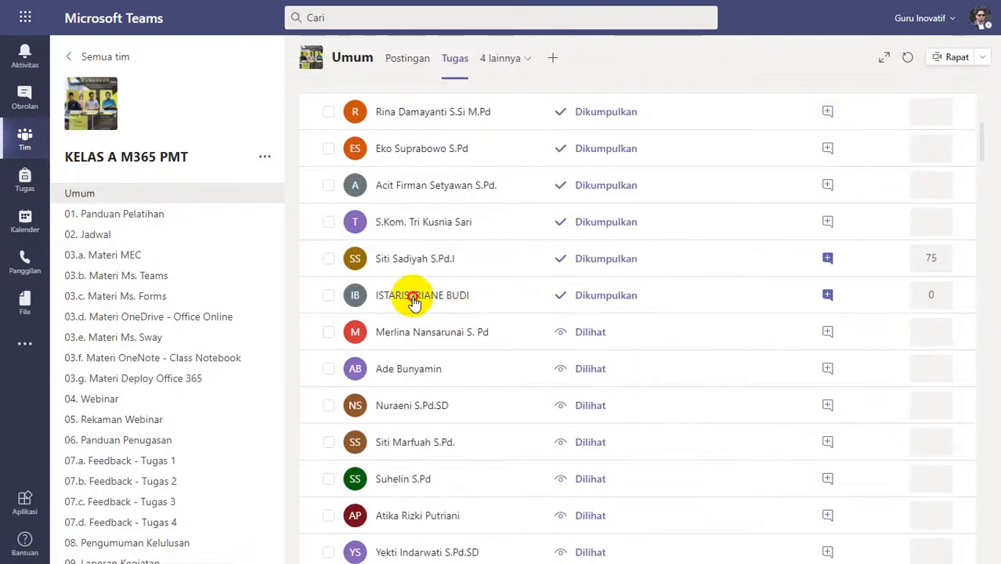
Open the transcript of the submission scored 0 and review the courses and custom trainings on all four pages.
{"action": "left_click", "coordinate": [493, 262]}
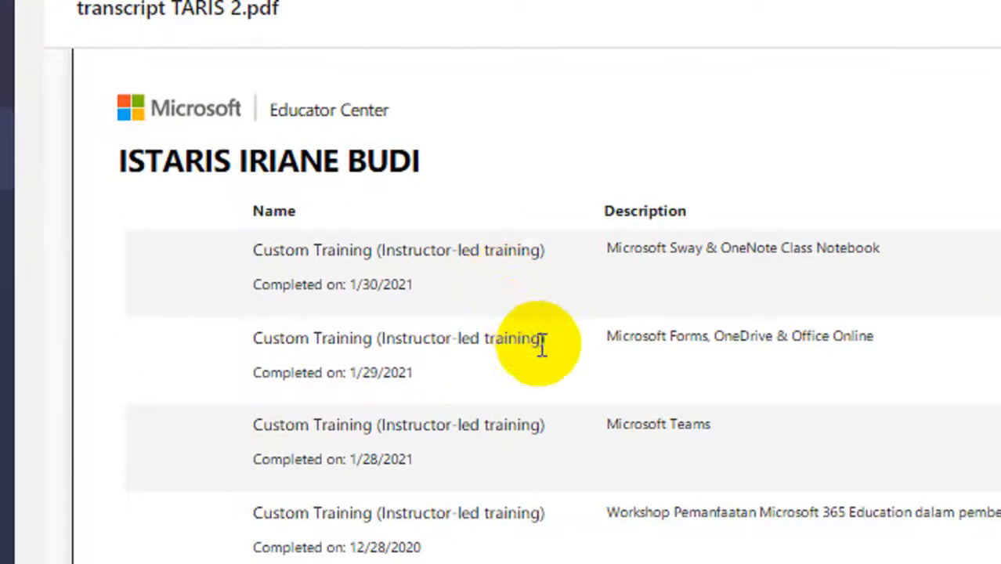
{"action": "scroll", "coordinate": [592, 397], "scroll_direction": "down", "scroll_amount": 2}
{"action": "scroll", "coordinate": [593, 399], "scroll_direction": "down", "scroll_amount": 1}
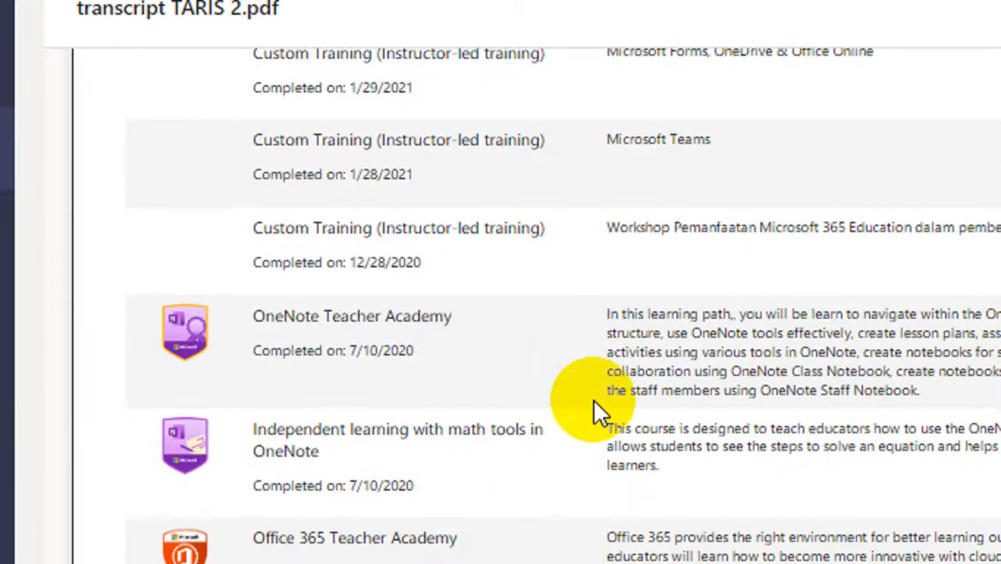
{"action": "scroll", "coordinate": [593, 398], "scroll_direction": "up", "scroll_amount": 1}
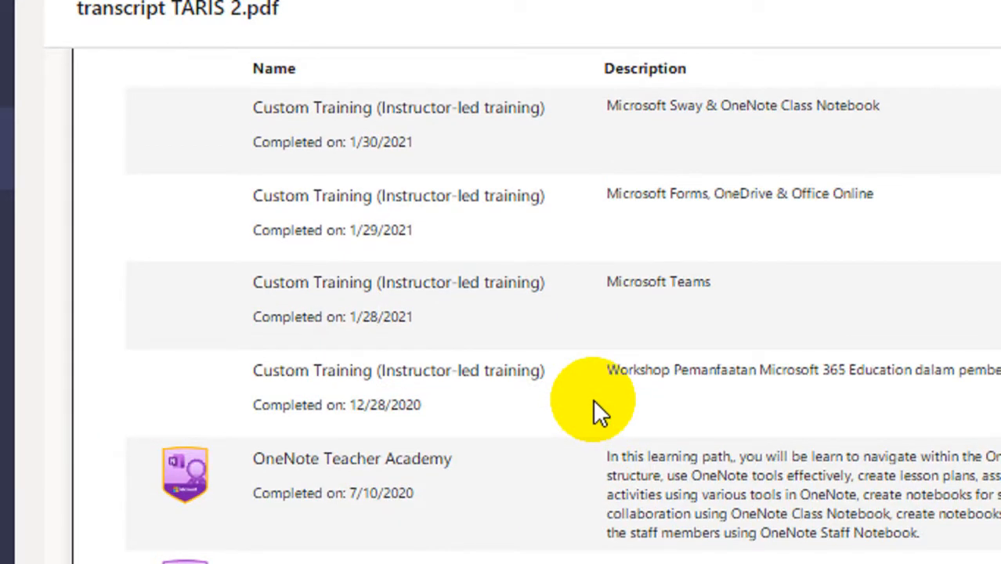
{"action": "scroll", "coordinate": [593, 399], "scroll_direction": "down", "scroll_amount": 5}
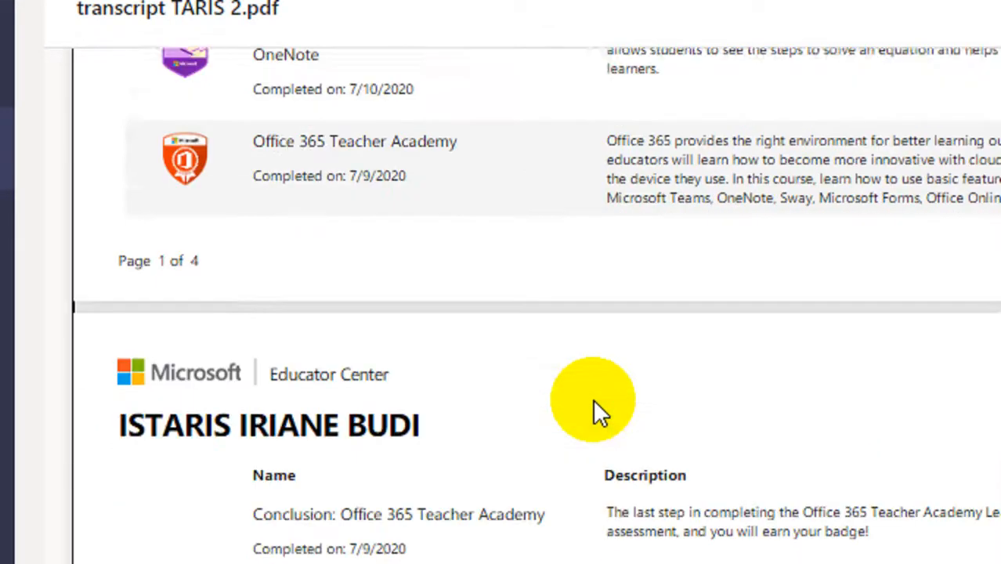
{"action": "scroll", "coordinate": [593, 399], "scroll_direction": "down", "scroll_amount": 10}
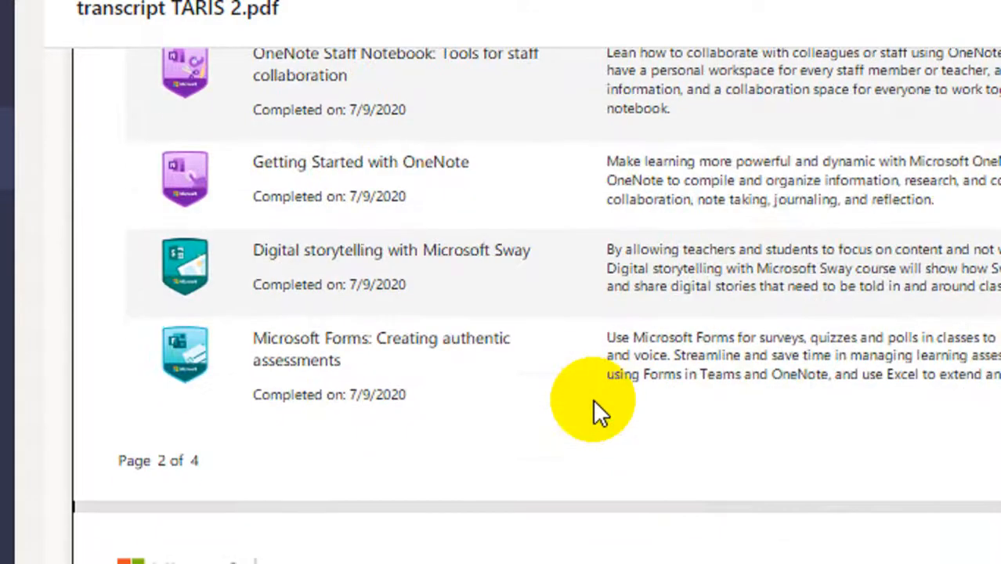
{"action": "scroll", "coordinate": [593, 399], "scroll_direction": "down", "scroll_amount": 10}
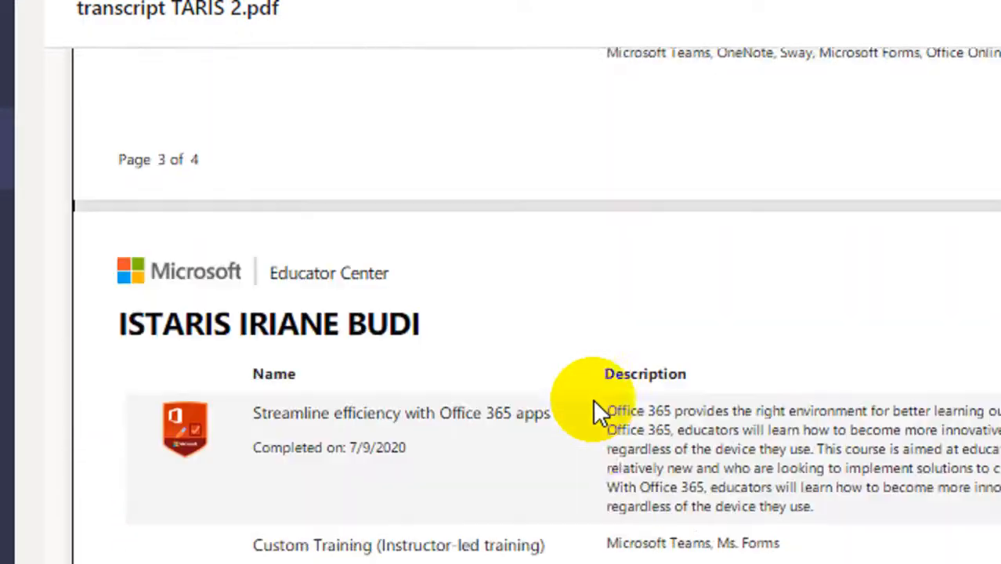
{"action": "scroll", "coordinate": [633, 482], "scroll_direction": "down", "scroll_amount": 2}
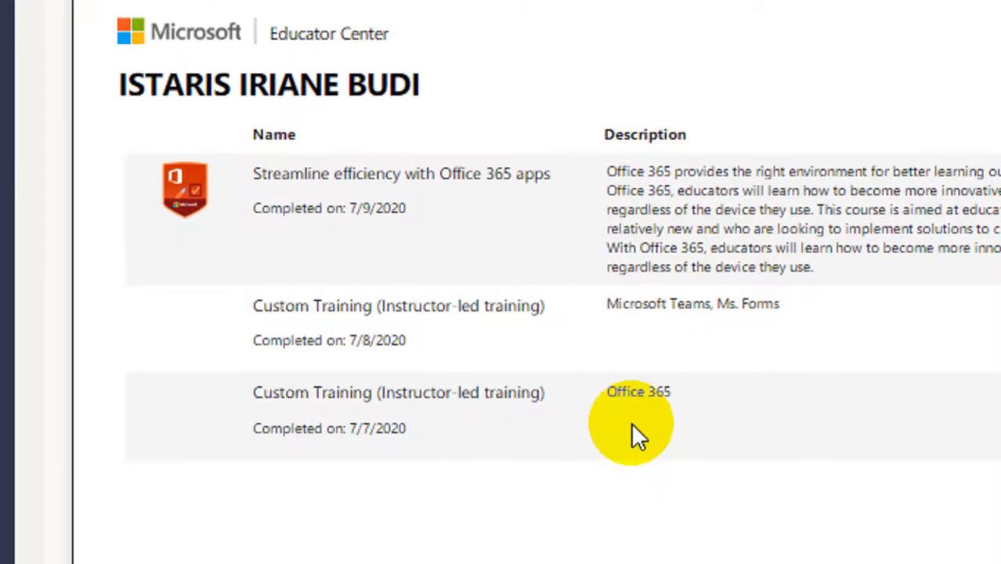
Go back to page 1 of the transcript and check the custom trainings against the OneNote and Office 365 Teacher Academy courses.
{"action": "scroll", "coordinate": [633, 427], "scroll_direction": "up", "scroll_amount": 8}
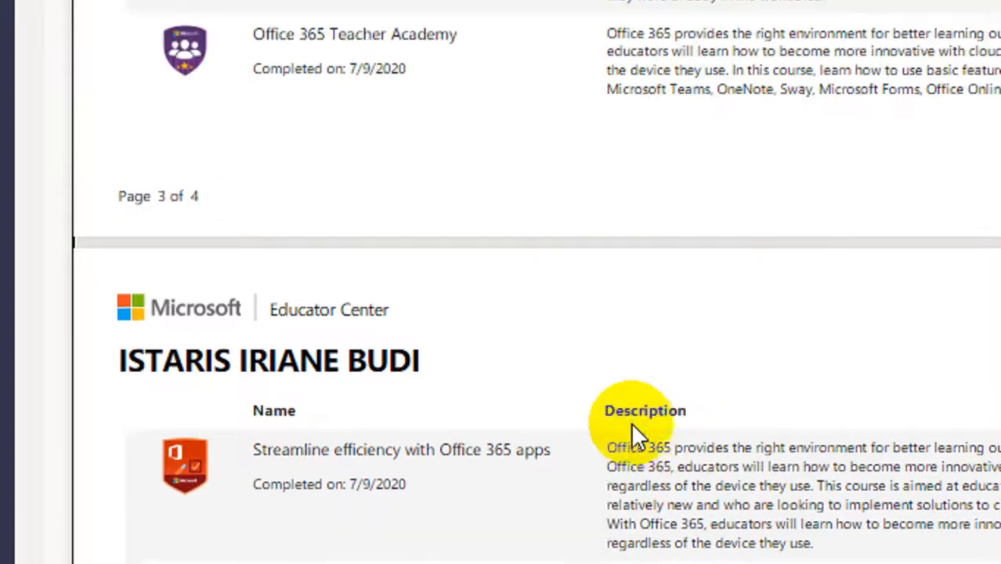
{"action": "scroll", "coordinate": [633, 427], "scroll_direction": "up", "scroll_amount": 12}
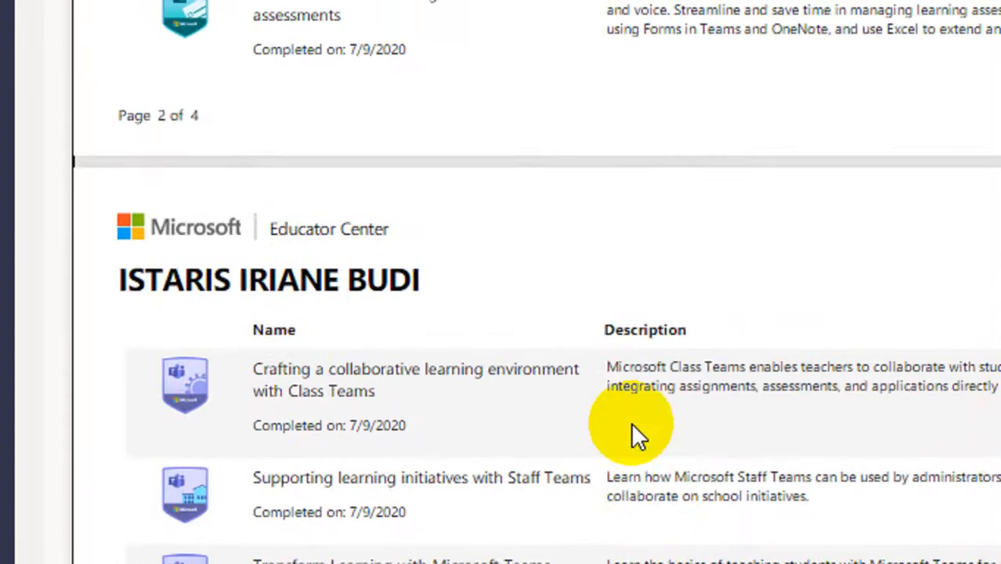
{"action": "scroll", "coordinate": [633, 423], "scroll_direction": "up", "scroll_amount": 13}
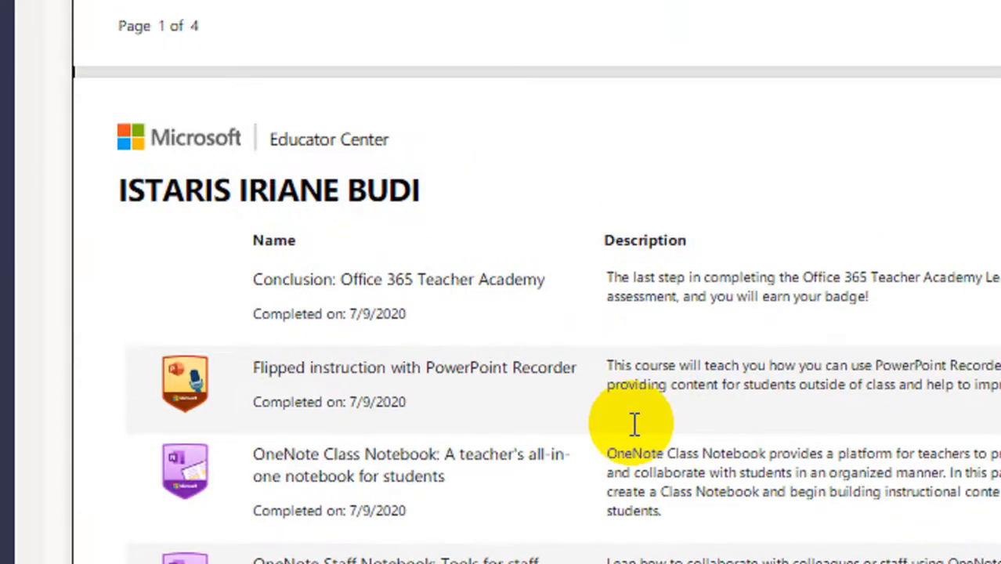
{"action": "scroll", "coordinate": [631, 422], "scroll_direction": "up", "scroll_amount": 12}
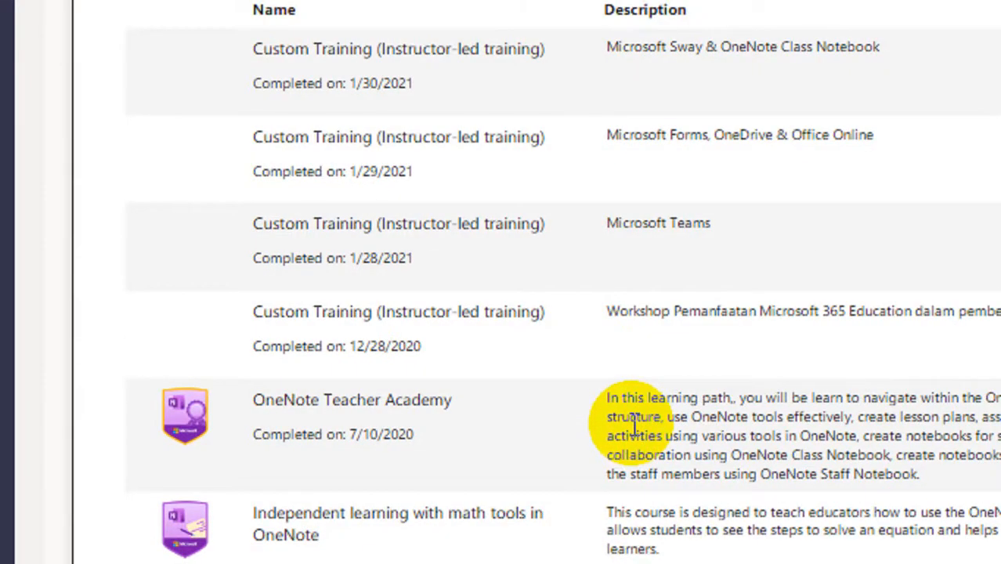
{"action": "scroll", "coordinate": [635, 426], "scroll_direction": "down", "scroll_amount": 5}
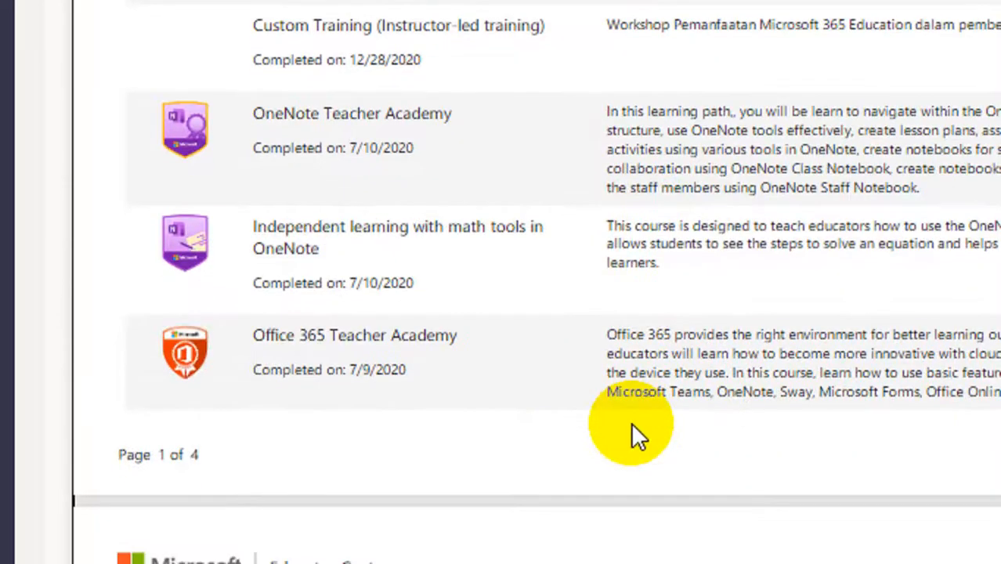
{"action": "scroll", "coordinate": [633, 429], "scroll_direction": "down", "scroll_amount": 3}
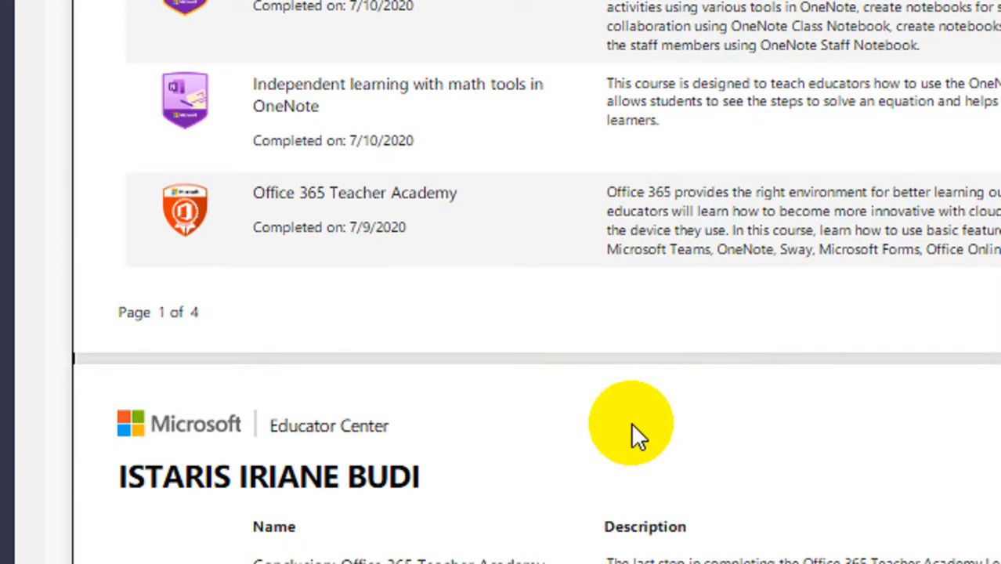
{"action": "scroll", "coordinate": [631, 424], "scroll_direction": "down", "scroll_amount": 5}
{"action": "scroll", "coordinate": [631, 424], "scroll_direction": "up", "scroll_amount": 4}
{"action": "scroll", "coordinate": [630, 422], "scroll_direction": "up", "scroll_amount": 4}
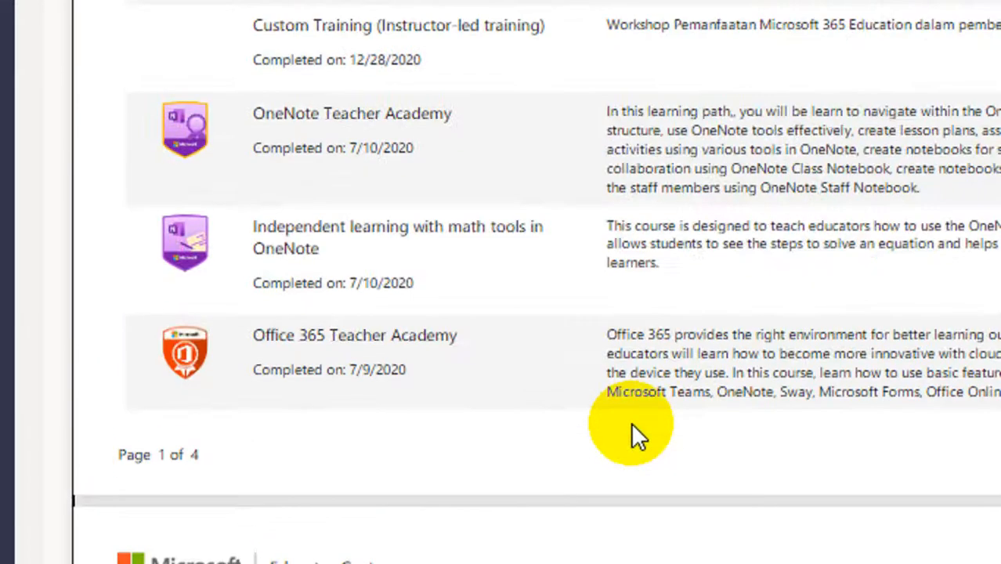
{"action": "scroll", "coordinate": [631, 422], "scroll_direction": "up", "scroll_amount": 2}
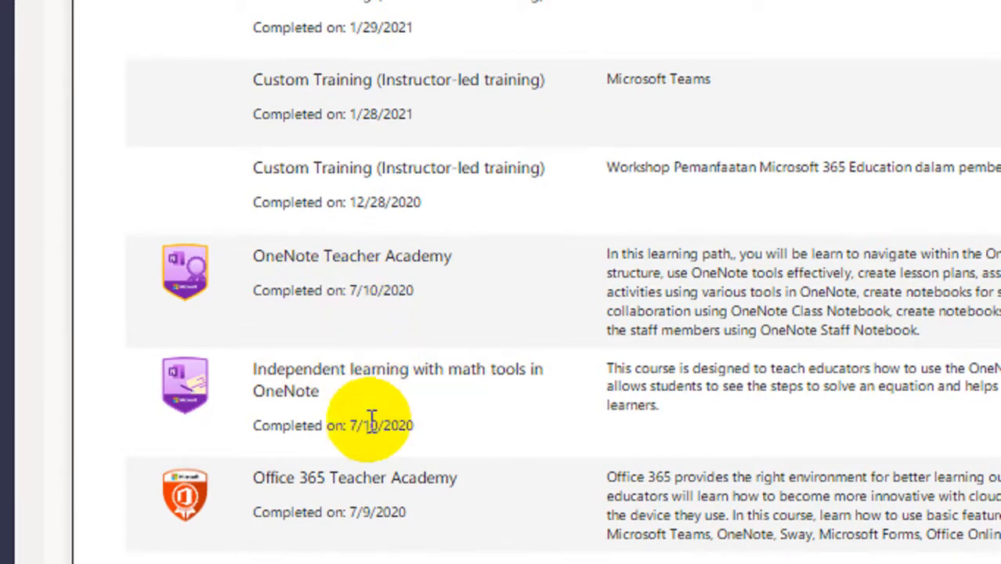
Recheck completion dates through page 4, then compare the custom trainings' dates and descriptions at the start of the transcript.
{"action": "scroll", "coordinate": [372, 423], "scroll_direction": "down", "scroll_amount": 1}
{"action": "scroll", "coordinate": [373, 423], "scroll_direction": "down", "scroll_amount": 12}
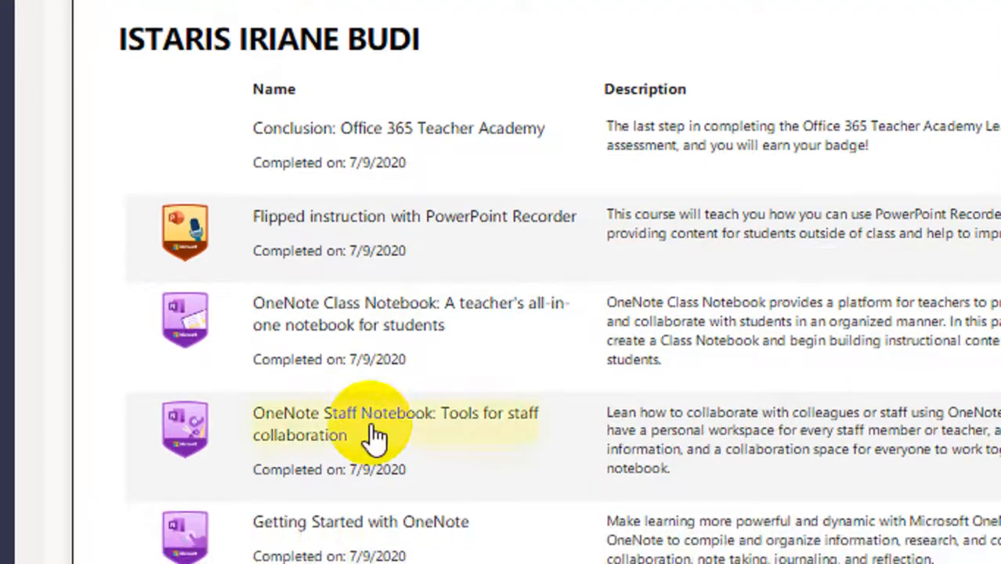
{"action": "scroll", "coordinate": [373, 432], "scroll_direction": "down", "scroll_amount": 12}
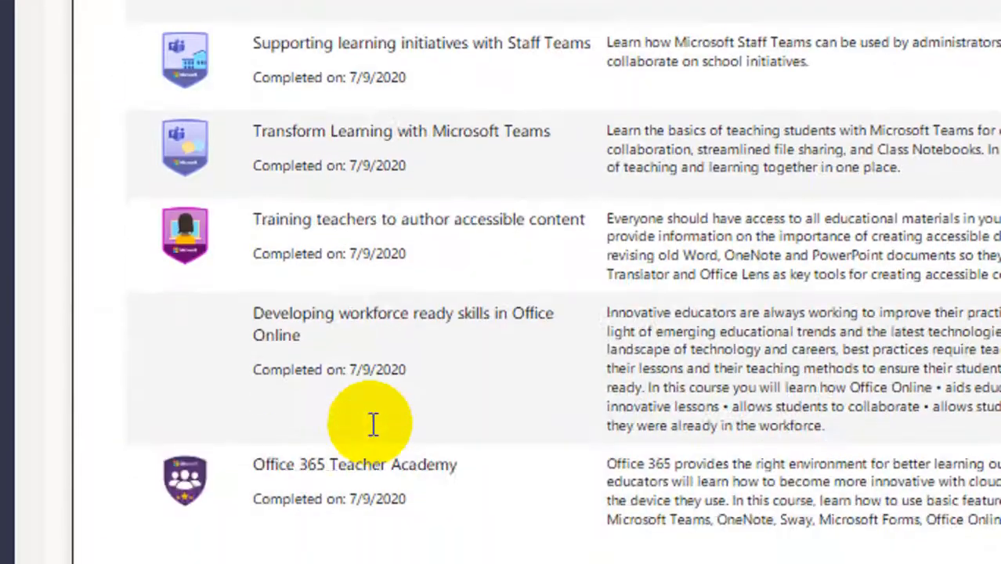
{"action": "scroll", "coordinate": [373, 432], "scroll_direction": "down", "scroll_amount": 8}
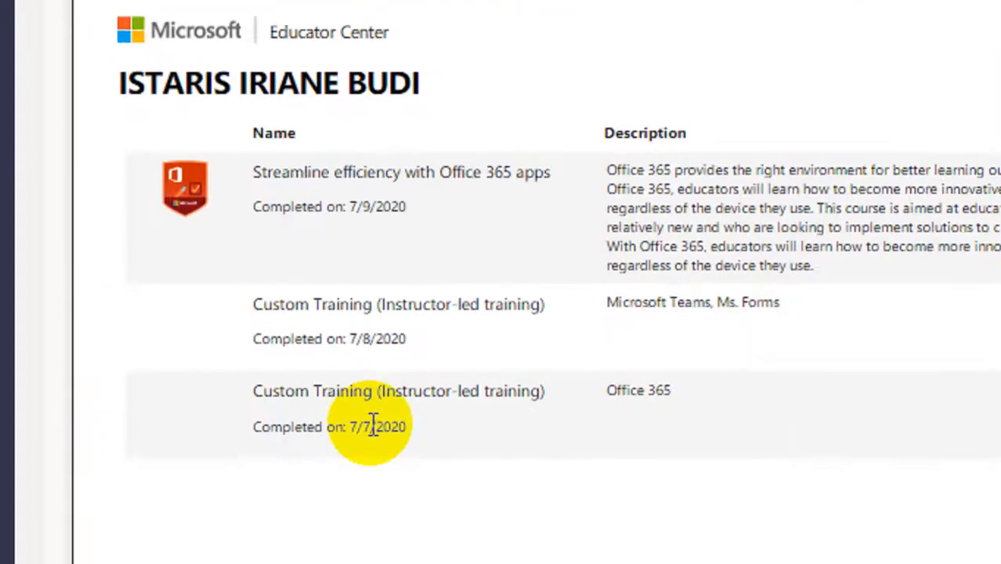
{"action": "scroll", "coordinate": [370, 422], "scroll_direction": "up", "scroll_amount": 20}
{"action": "scroll", "coordinate": [373, 423], "scroll_direction": "up", "scroll_amount": 10}
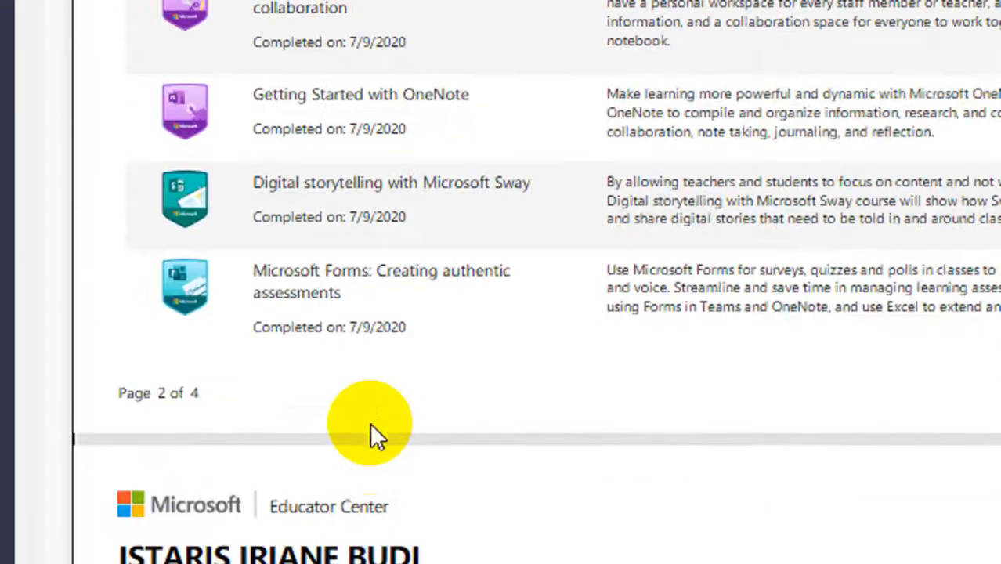
{"action": "scroll", "coordinate": [376, 409], "scroll_direction": "up", "scroll_amount": 5}
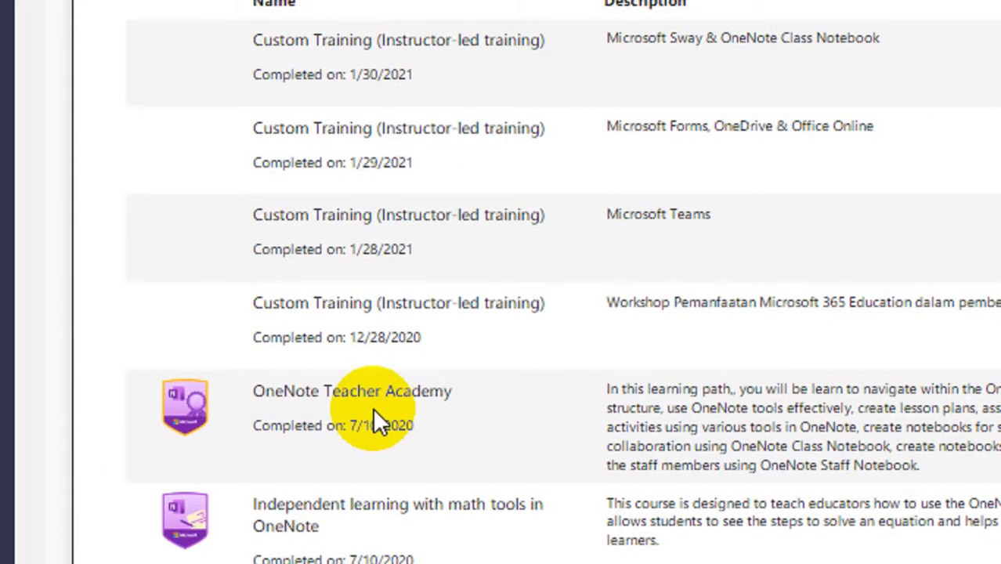
{"action": "scroll", "coordinate": [399, 196], "scroll_direction": "up", "scroll_amount": 1}
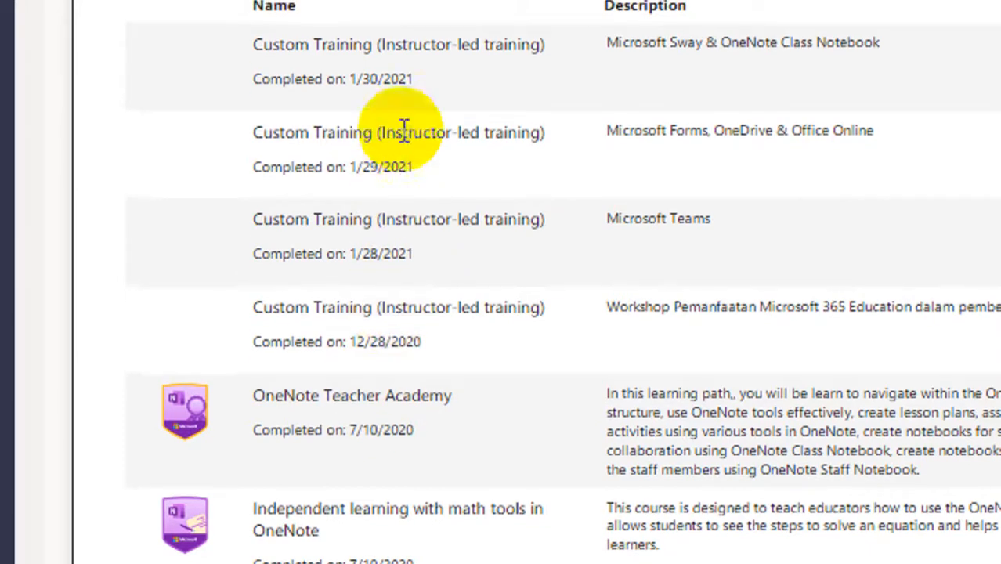
{"action": "scroll", "coordinate": [404, 130], "scroll_direction": "up", "scroll_amount": 2}
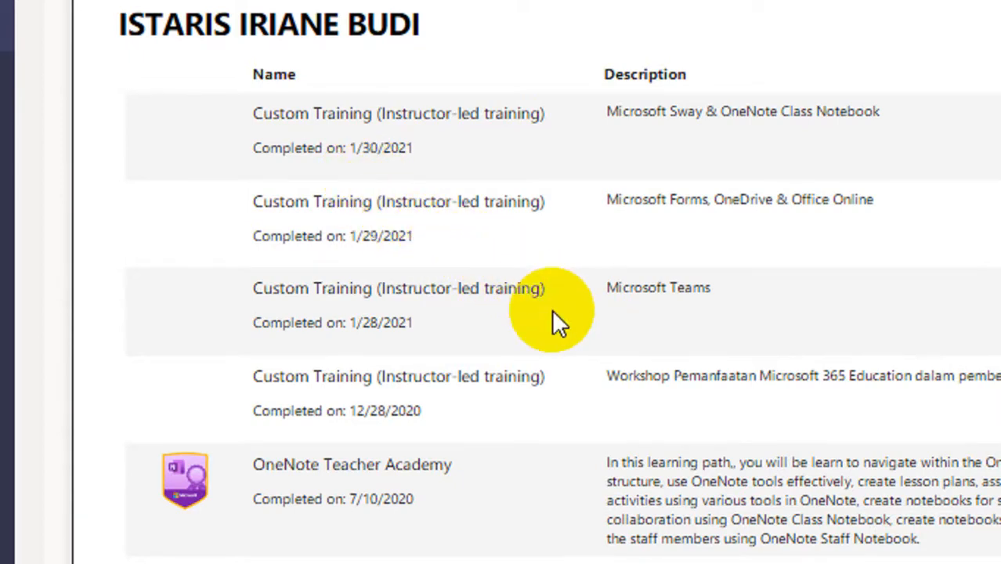
{"action": "scroll", "coordinate": [628, 149], "scroll_direction": "up", "scroll_amount": 3}
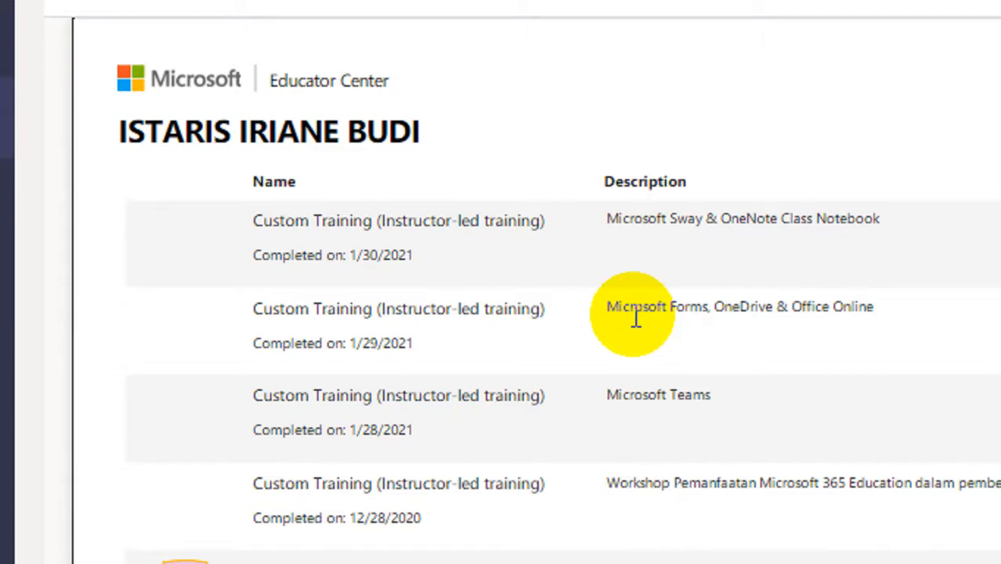
Rate the 20.23 submission Kurang Lengkap (1 poin) in the Tugas 1 - Transcript Rubrik.
{"action": "scroll", "coordinate": [650, 403], "scroll_direction": "down", "scroll_amount": 3}
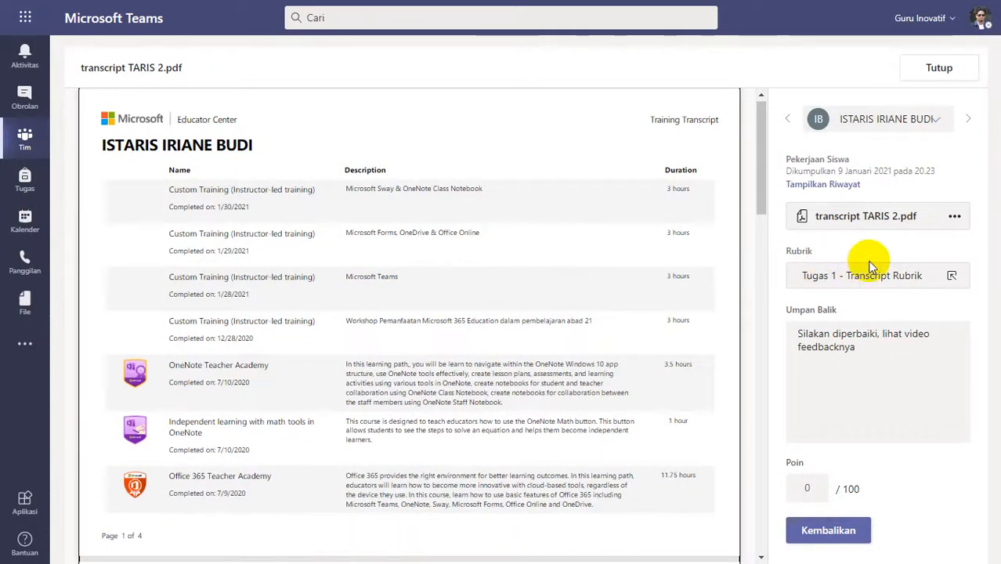
{"action": "left_click", "coordinate": [871, 274]}
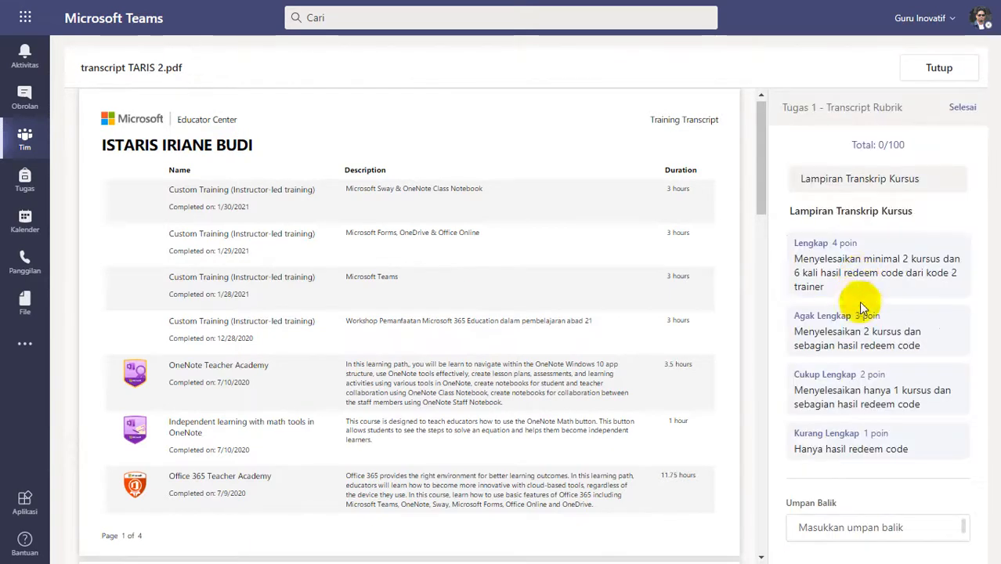
{"action": "left_click", "coordinate": [865, 455]}
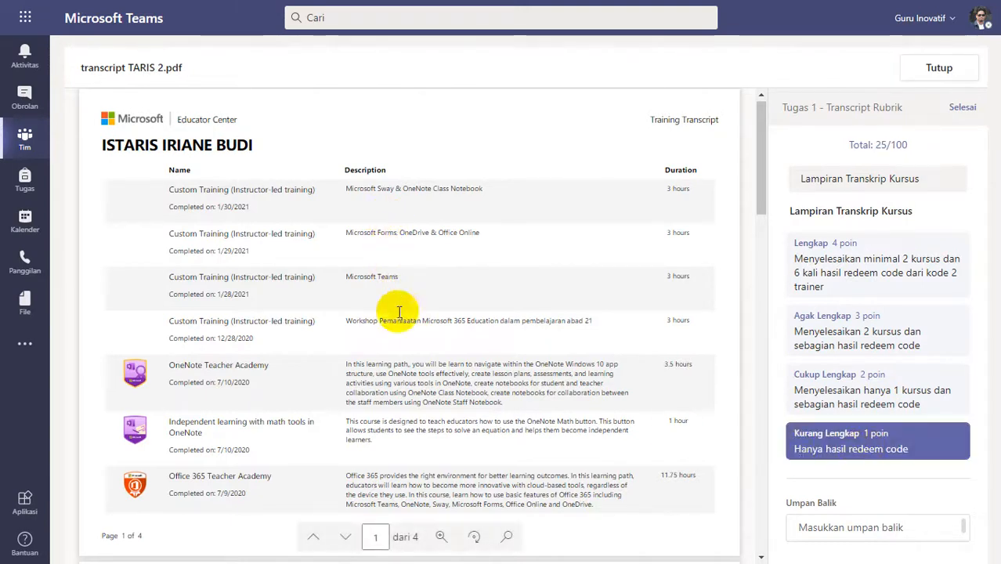
{"action": "left_click", "coordinate": [962, 109]}
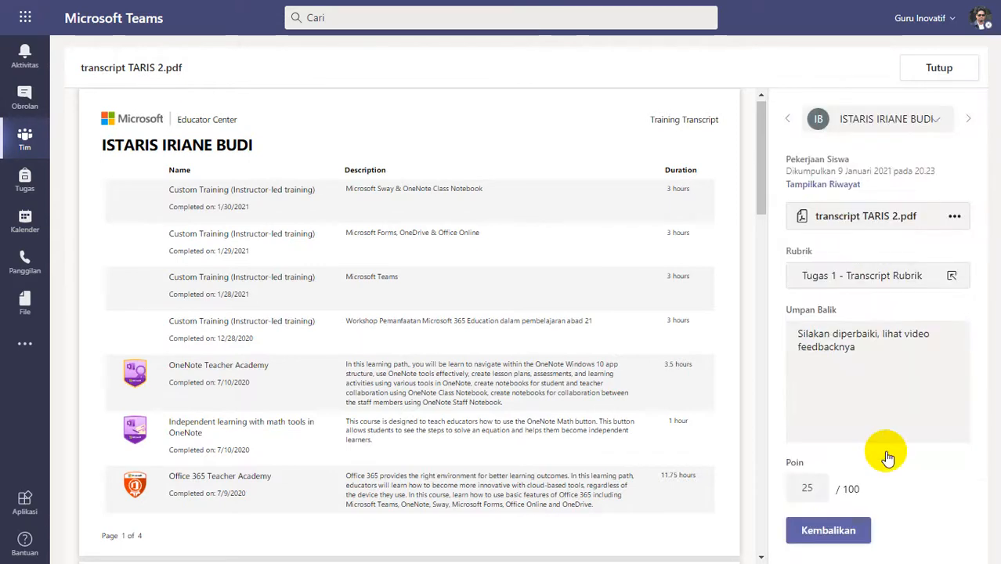
Replace the feedback with "Silakan diperbaiki lagi, lihat feedback kekurangannya pada video patroli - feedback" and return the submission.
{"action": "left_click_drag", "start_coordinate": [855, 347], "coordinate": [796, 329]}
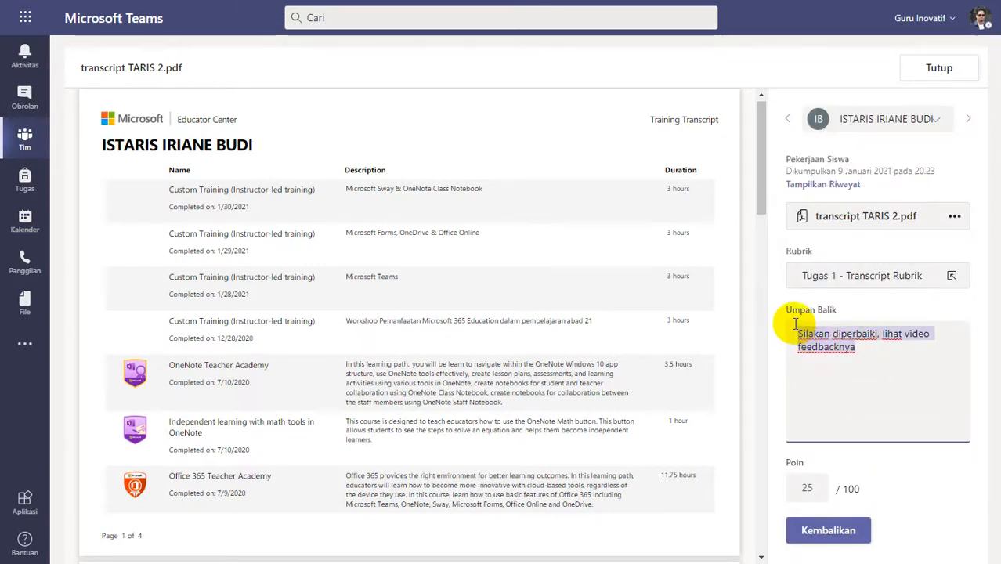
{"action": "key", "text": "ctrl+v"}
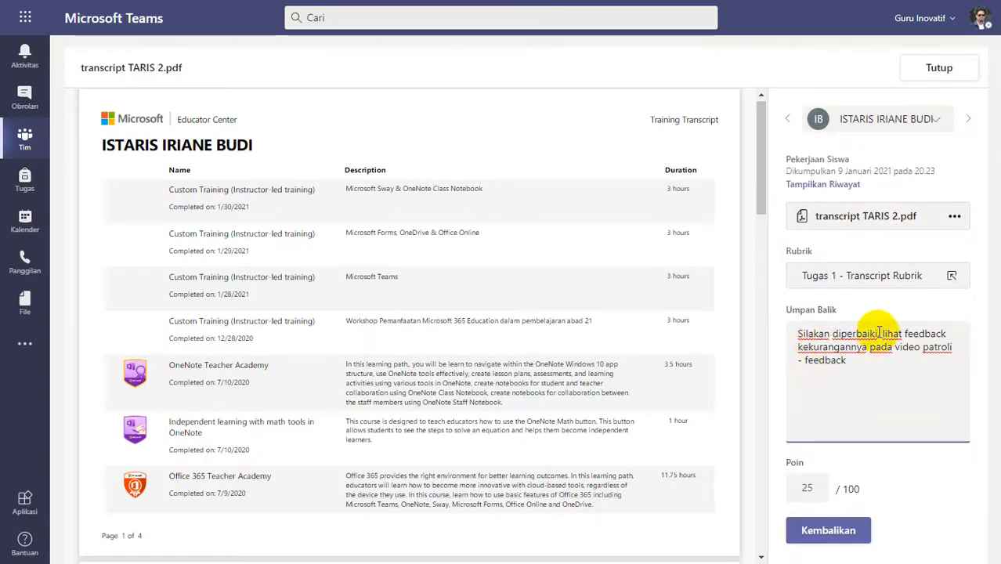
{"action": "left_click", "coordinate": [878, 333]}
{"action": "type", "text": "lagi,"}
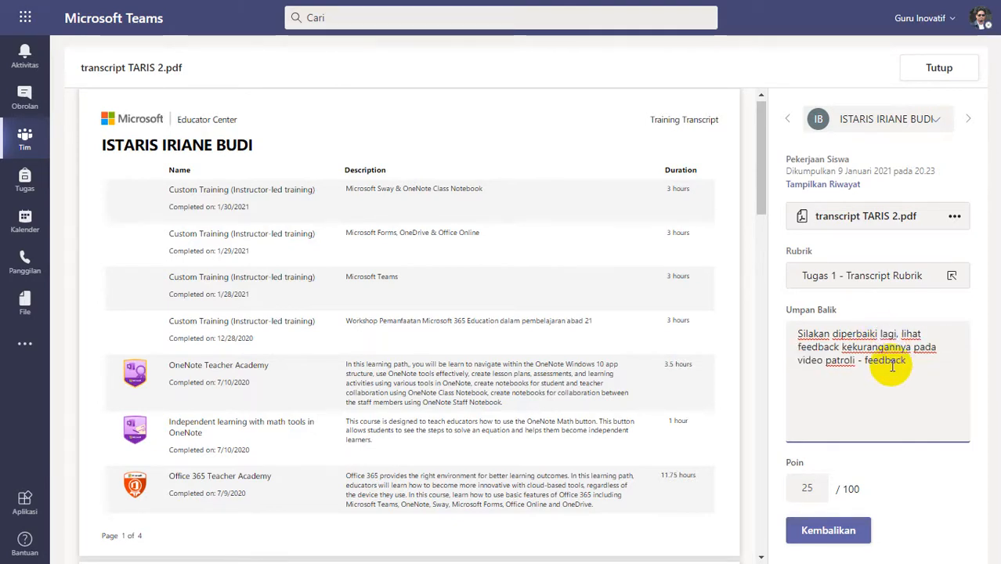
{"action": "left_click", "coordinate": [837, 531]}
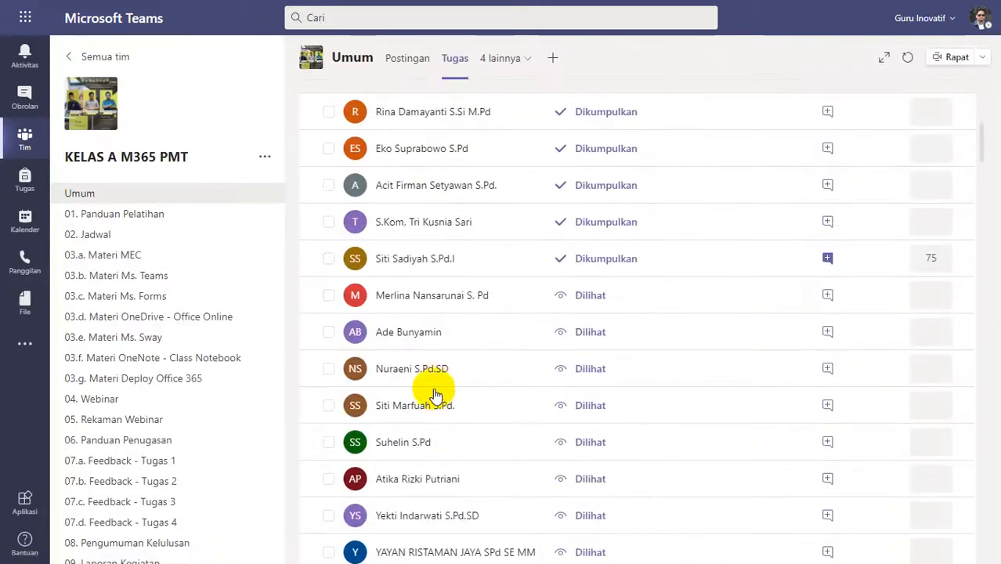
Open REVISI TUGAS 1 1.pdf from the 21.10 submission, check its courses and custom trainings, and rate it Lengkap (4 poin).
{"action": "scroll", "coordinate": [433, 380], "scroll_direction": "up", "scroll_amount": 1}
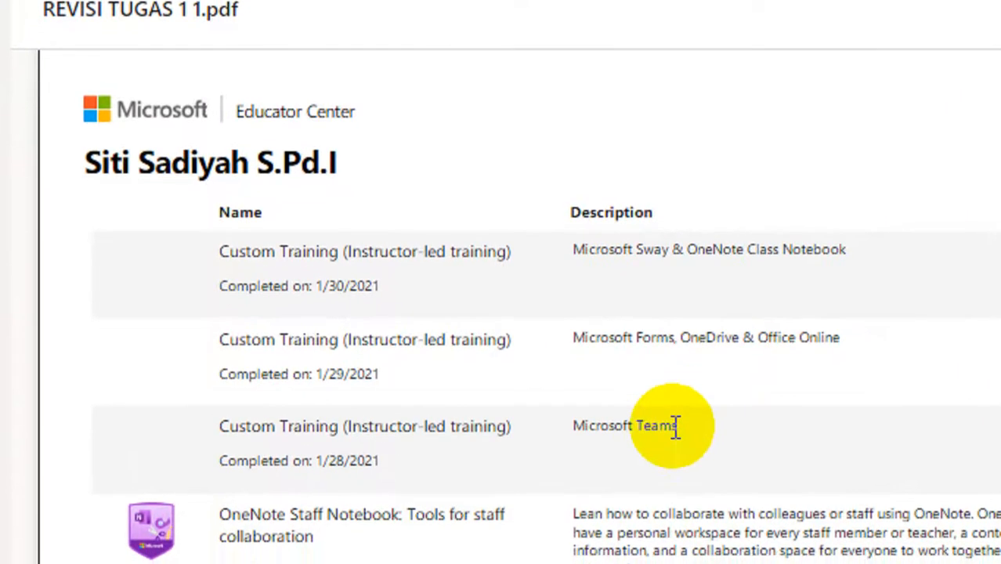
{"action": "scroll", "coordinate": [670, 420], "scroll_direction": "down", "scroll_amount": 2}
{"action": "scroll", "coordinate": [671, 421], "scroll_direction": "down", "scroll_amount": 1}
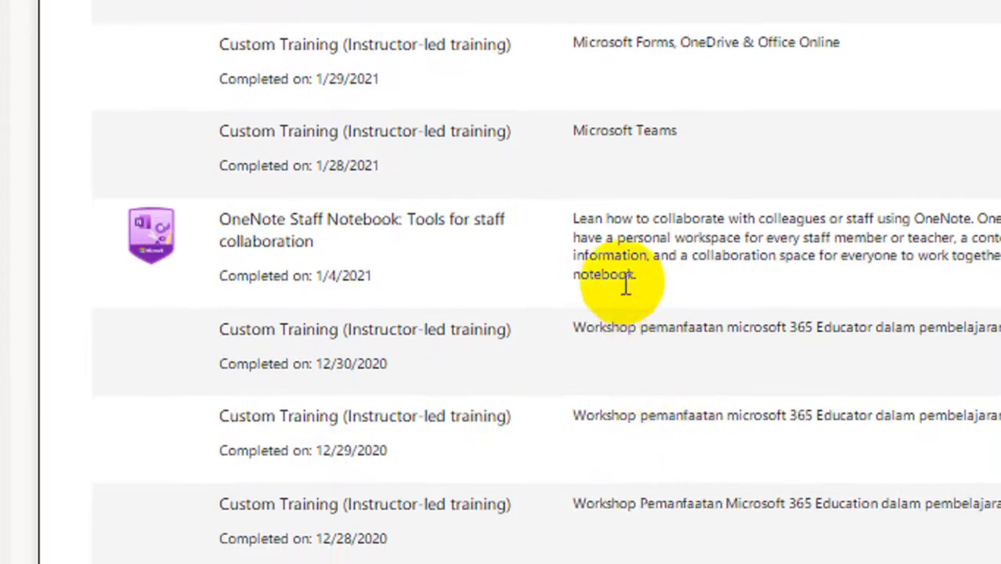
{"action": "scroll", "coordinate": [586, 258], "scroll_direction": "down", "scroll_amount": 10}
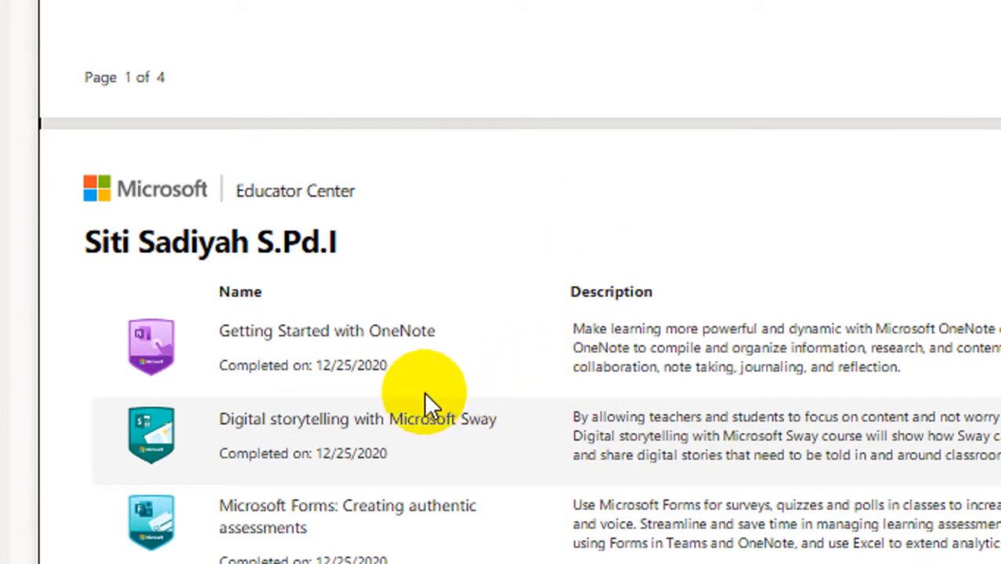
{"action": "scroll", "coordinate": [425, 396], "scroll_direction": "down", "scroll_amount": 2}
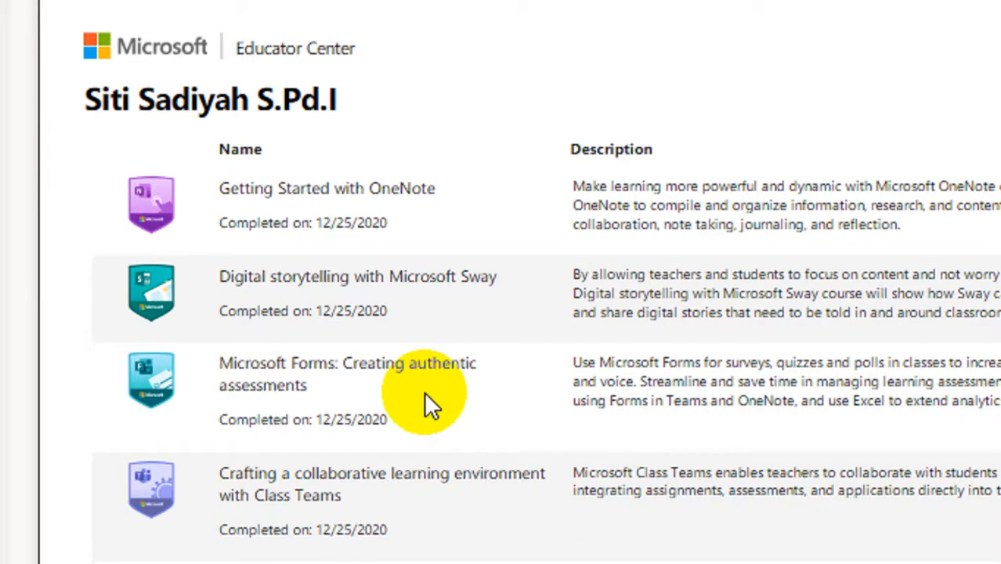
{"action": "scroll", "coordinate": [424, 391], "scroll_direction": "up", "scroll_amount": 10}
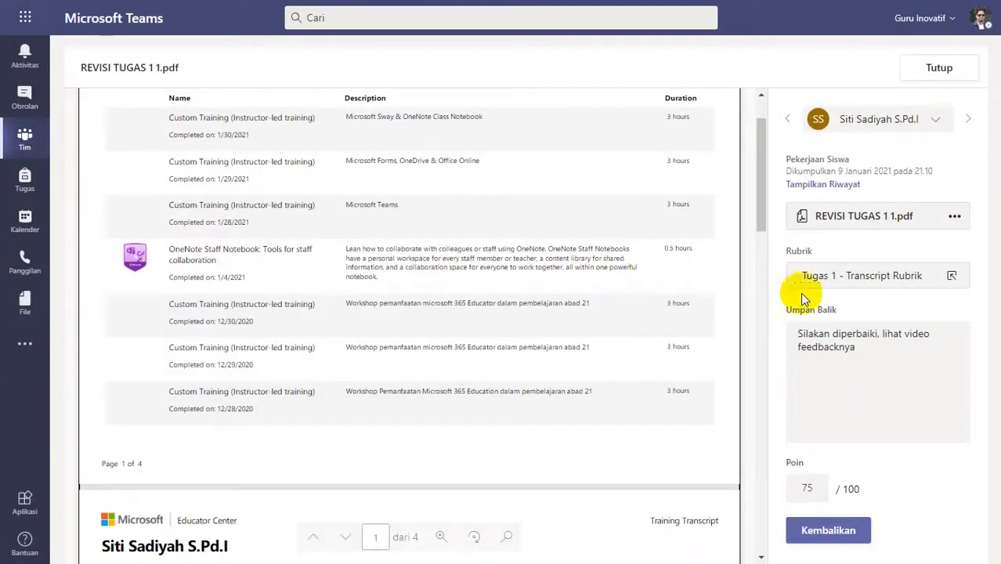
{"action": "left_click", "coordinate": [822, 276]}
{"action": "left_click", "coordinate": [845, 275]}
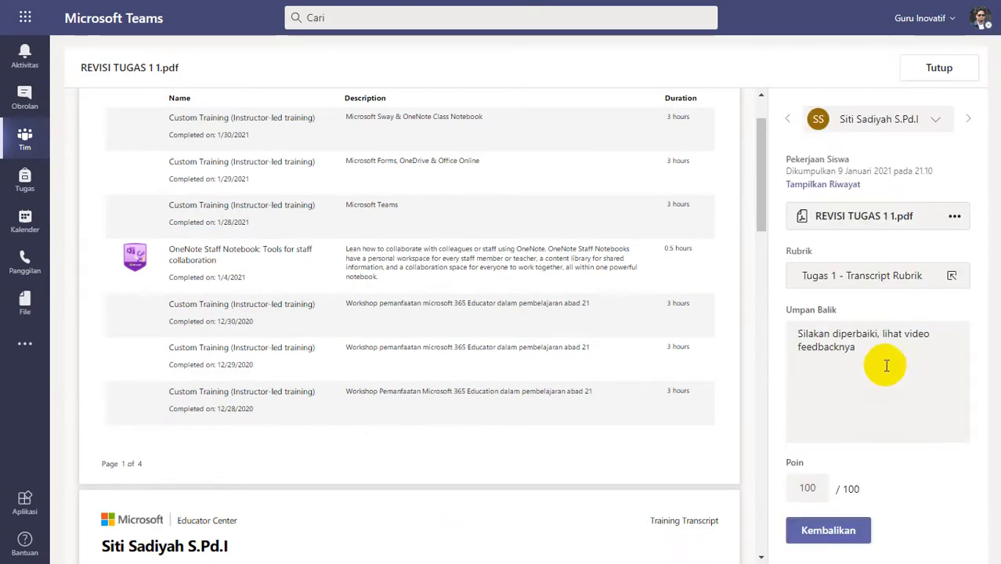
Replace the 21.10 submission's feedback with "Good Job", return it and close the transcript.
{"action": "left_click_drag", "start_coordinate": [866, 351], "coordinate": [737, 337]}
{"action": "type", "text": "Good"}
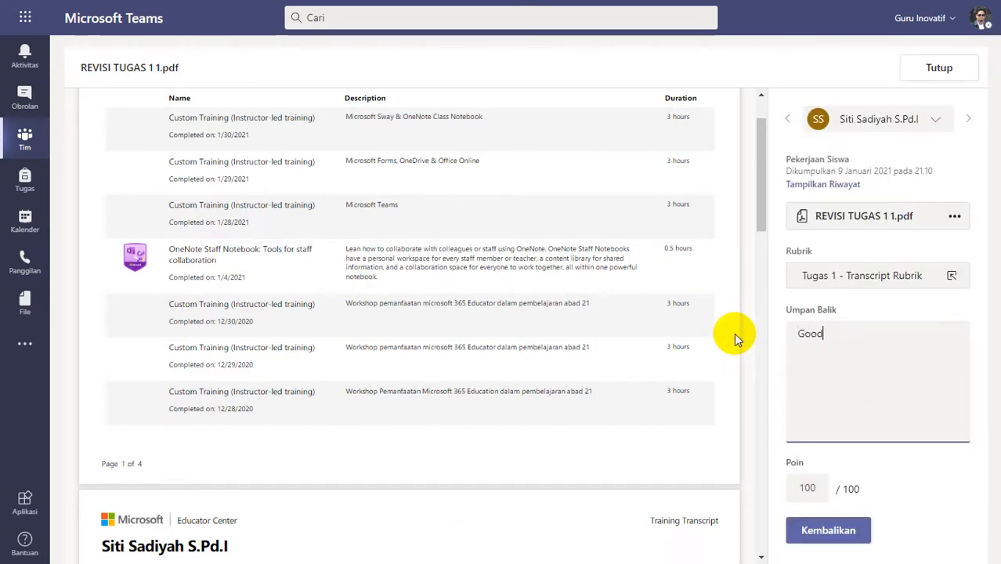
{"action": "type", "text": " Job"}
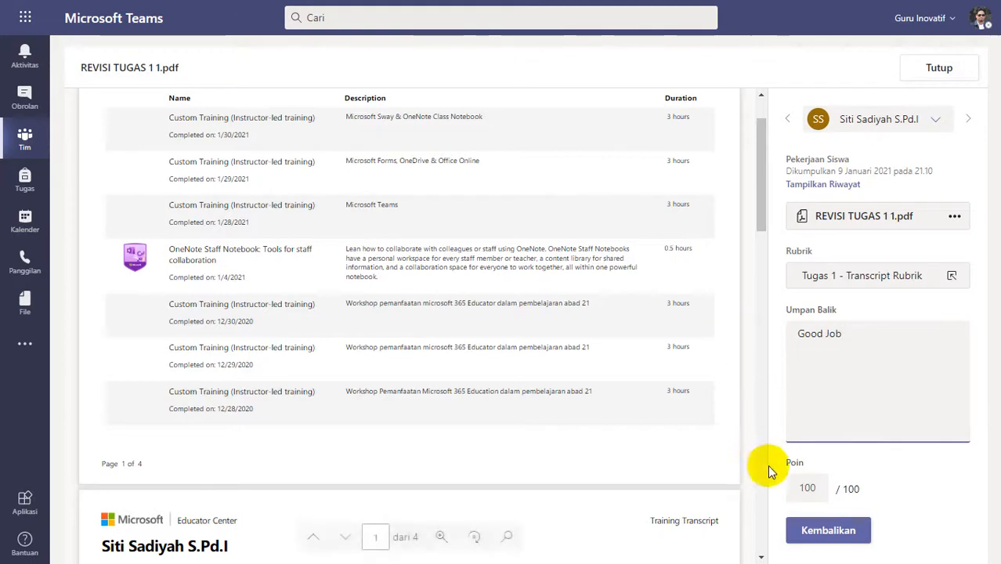
{"action": "left_click", "coordinate": [824, 530]}
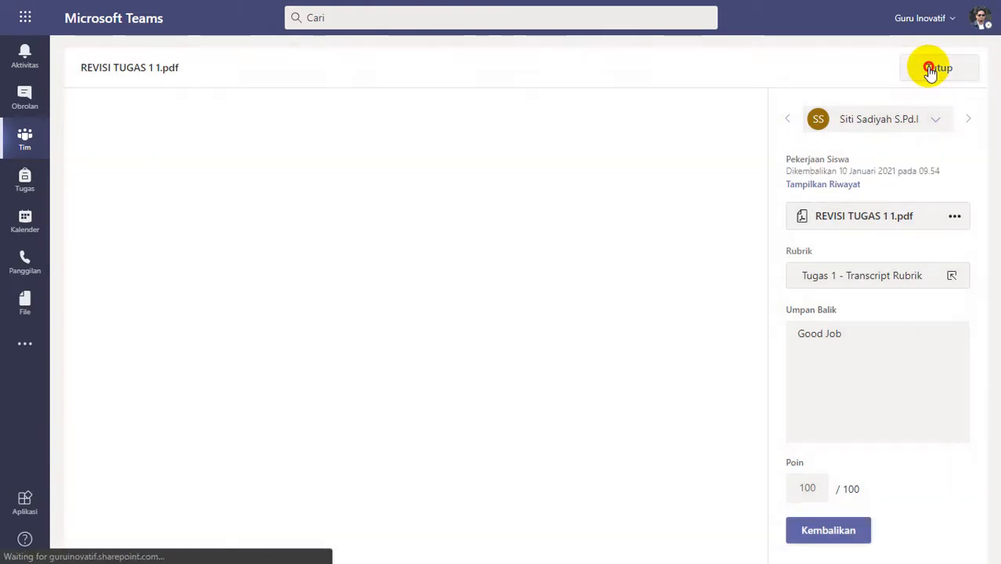
{"action": "left_click", "coordinate": [936, 68]}
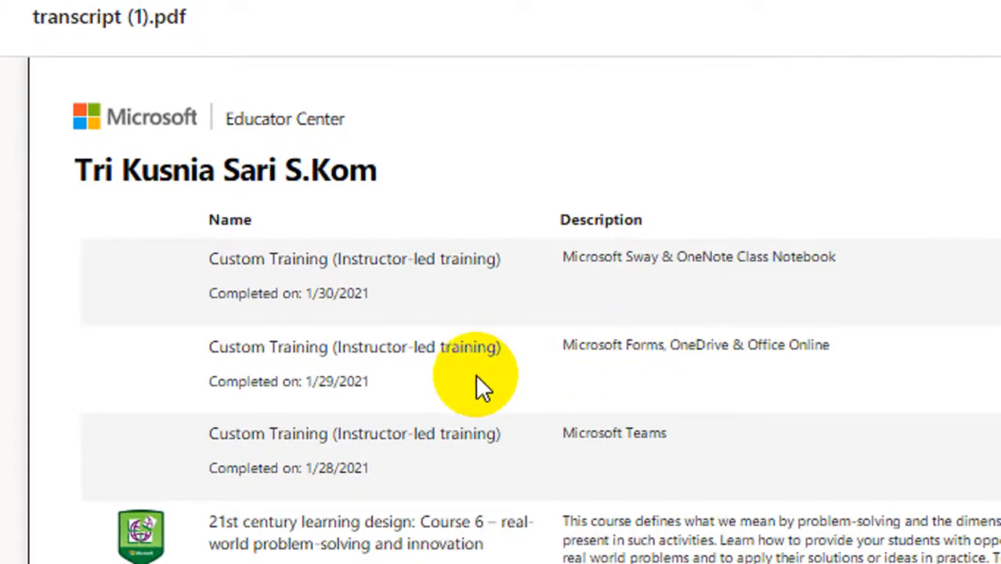
Check the courses and custom trainings in transcript (1).pdf and rate the 22.06 submission Lengkap (4 poin).
{"action": "scroll", "coordinate": [475, 374], "scroll_direction": "down", "scroll_amount": 10}
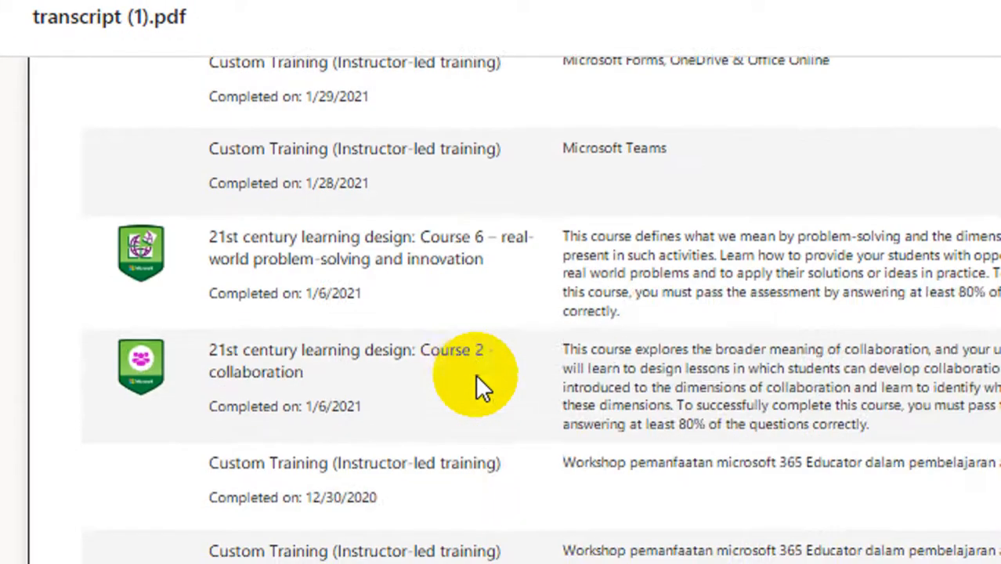
{"action": "scroll", "coordinate": [475, 373], "scroll_direction": "up", "scroll_amount": 6}
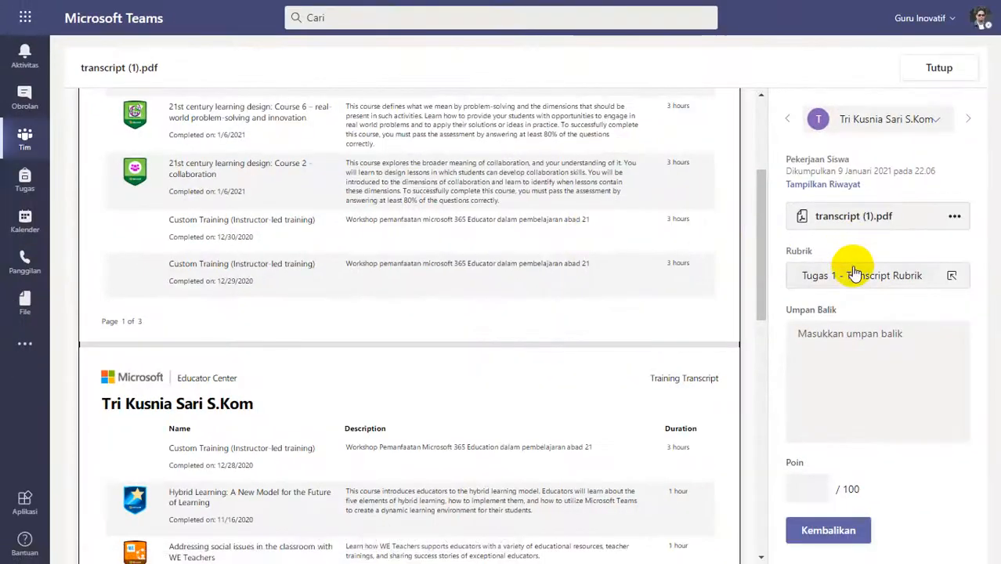
{"action": "left_click", "coordinate": [954, 295]}
{"action": "left_click", "coordinate": [854, 274]}
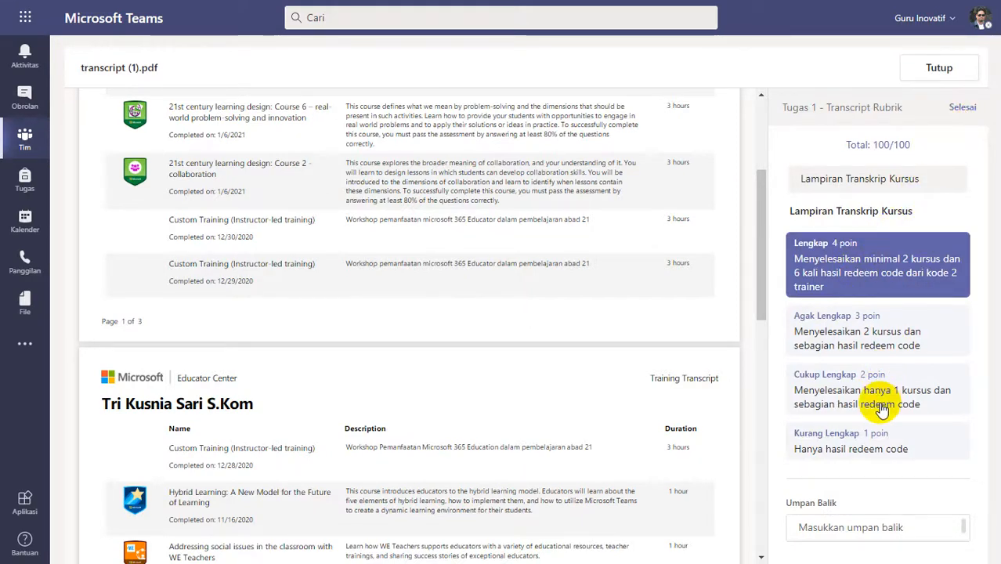
Add the feedback "Good job" to the 22.06 submission, return it and close the transcript.
{"action": "left_click", "coordinate": [850, 356]}
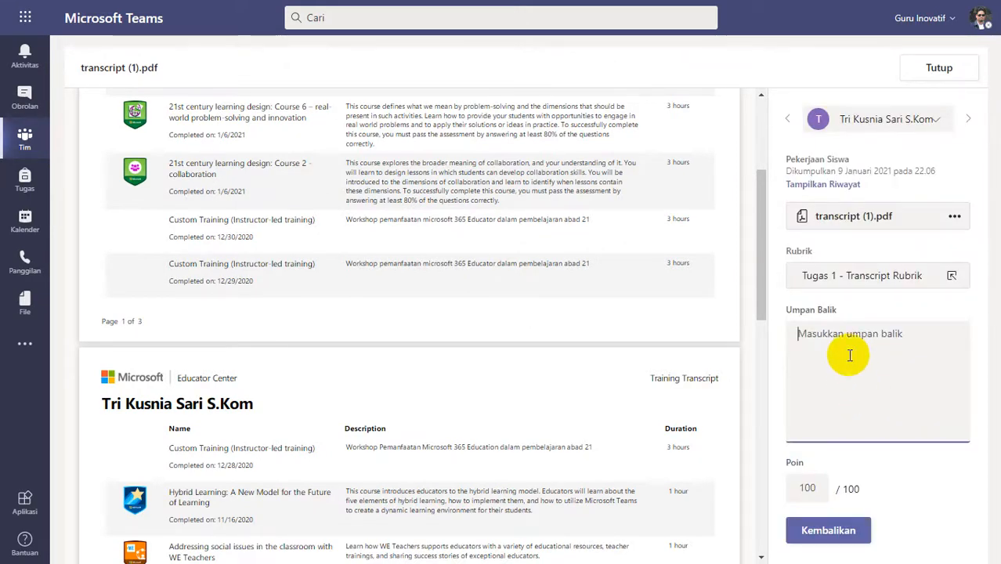
{"action": "type", "text": "Good job"}
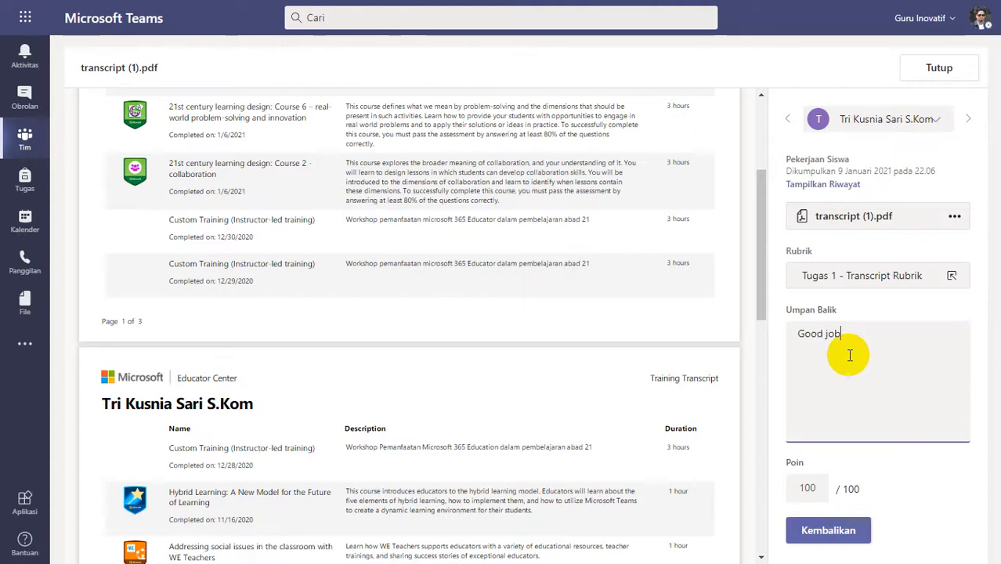
{"action": "left_click", "coordinate": [837, 530]}
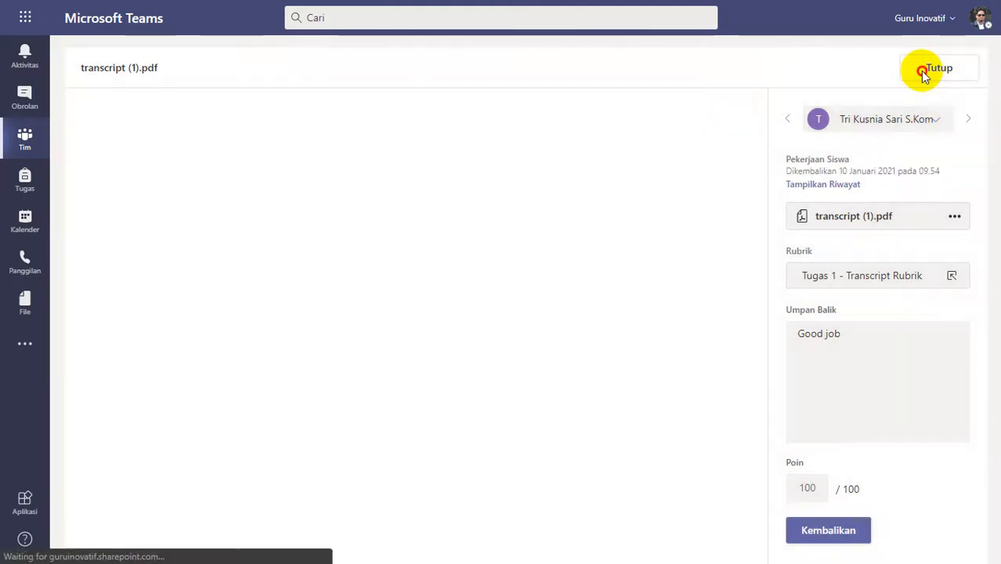
{"action": "left_click", "coordinate": [924, 72]}
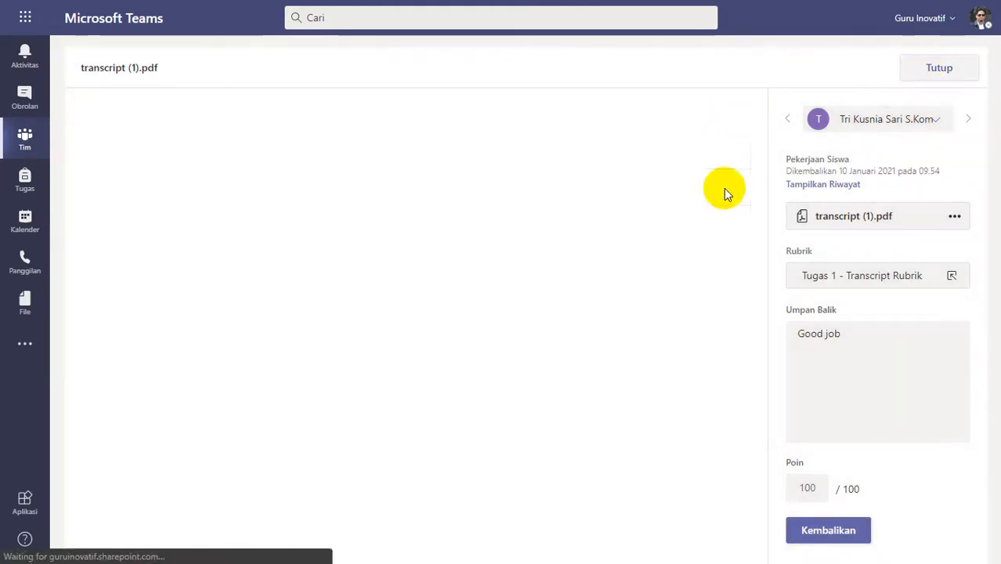
Open the last submission marked Dikumpulkan, check both pages of its transcript and rate it Lengkap (4 poin).
{"action": "scroll", "coordinate": [425, 351], "scroll_direction": "up", "scroll_amount": 1}
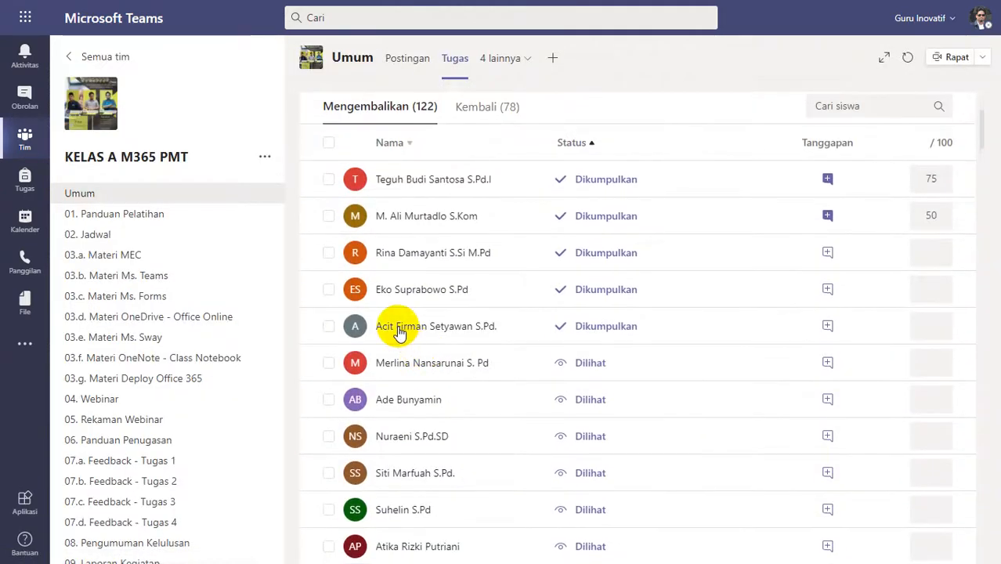
{"action": "left_click", "coordinate": [493, 327]}
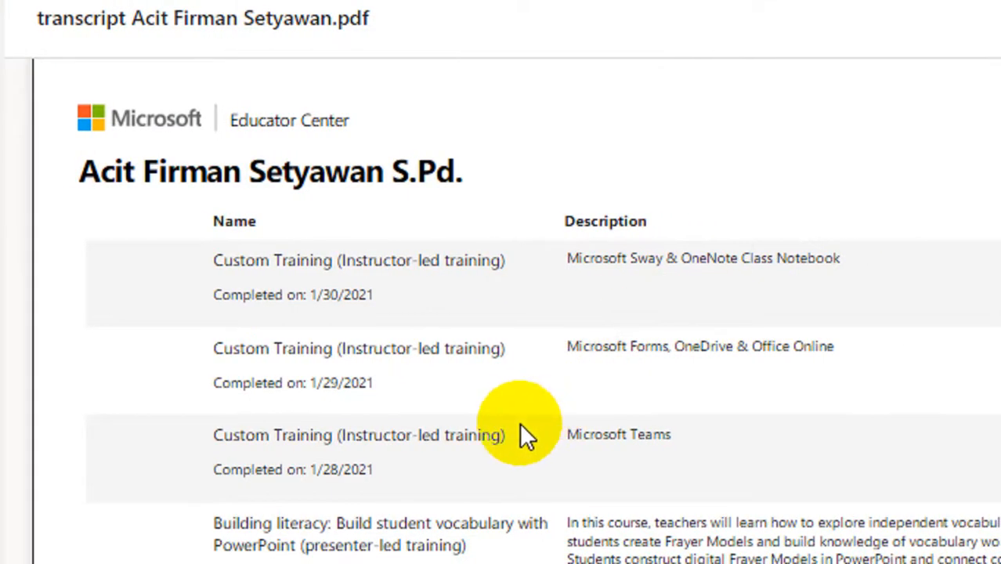
{"action": "scroll", "coordinate": [518, 423], "scroll_direction": "down", "scroll_amount": 10}
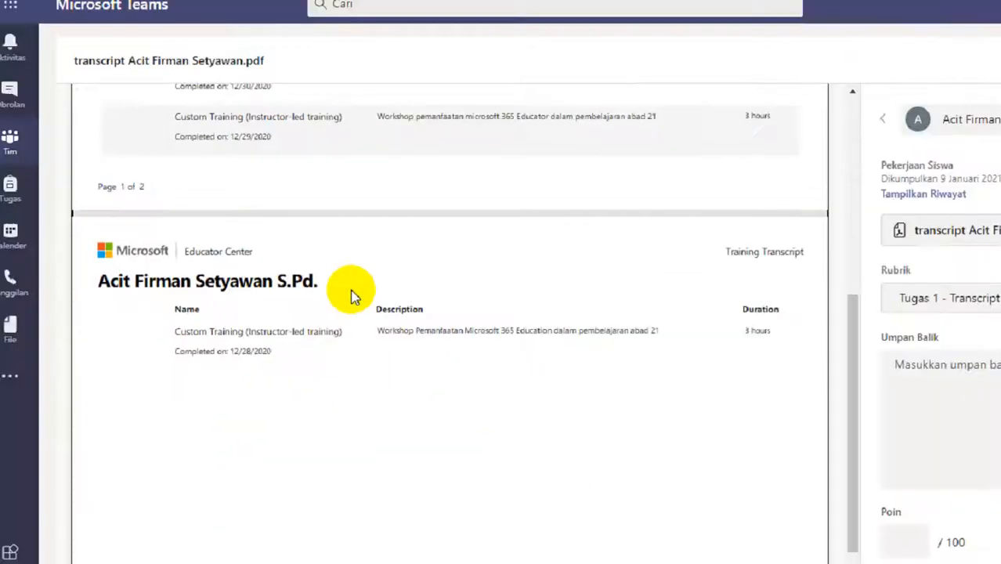
{"action": "left_click", "coordinate": [881, 286]}
{"action": "left_click", "coordinate": [889, 280]}
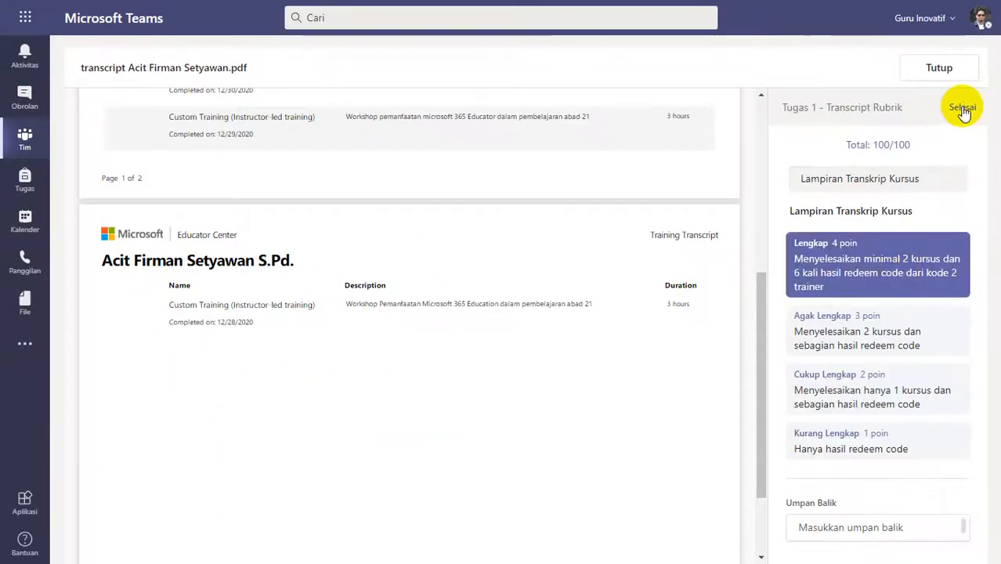
Give the 23.13 submission the feedback "Good Job", return it and close the transcript.
{"action": "left_click", "coordinate": [885, 343]}
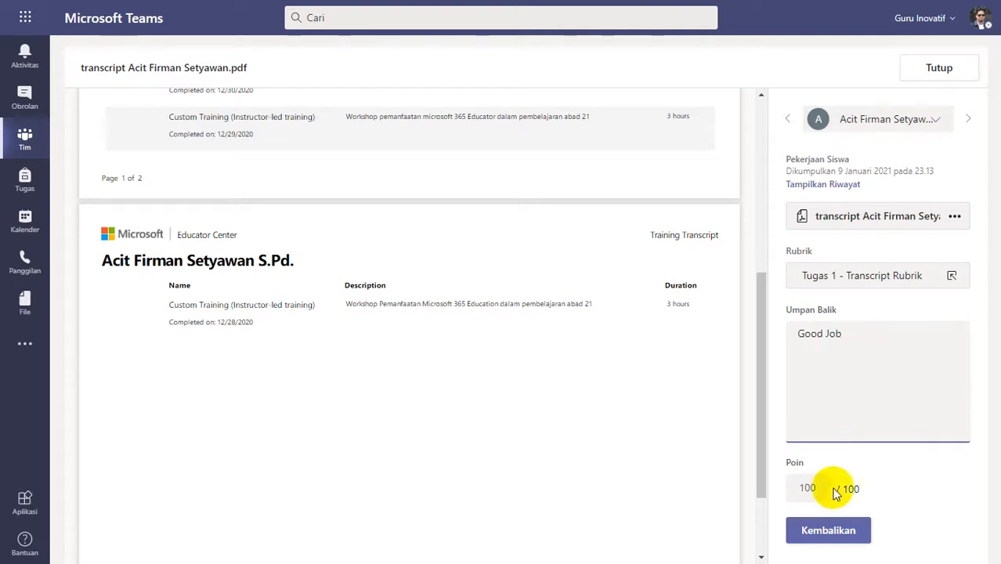
{"action": "left_click", "coordinate": [827, 530]}
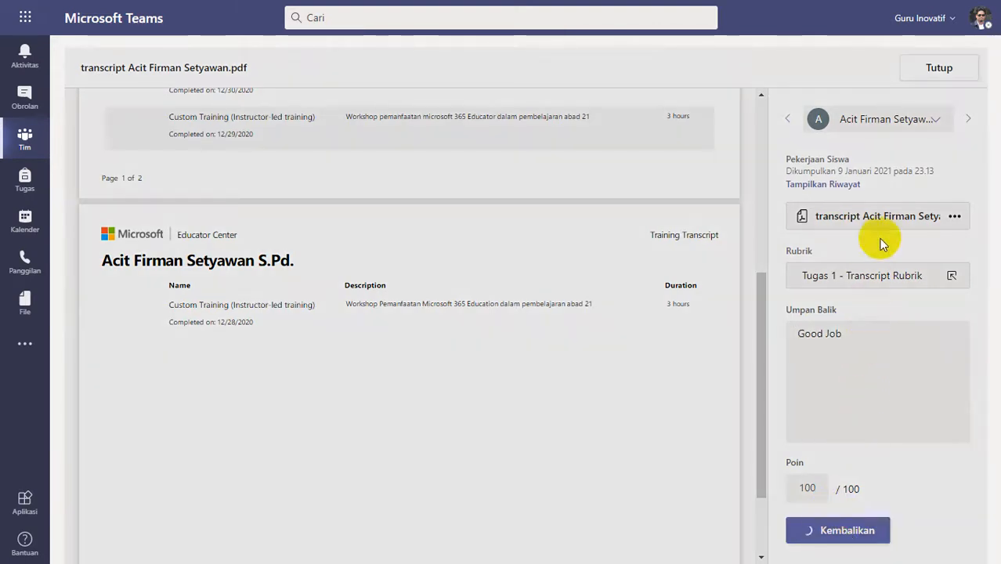
{"action": "left_click", "coordinate": [936, 68]}
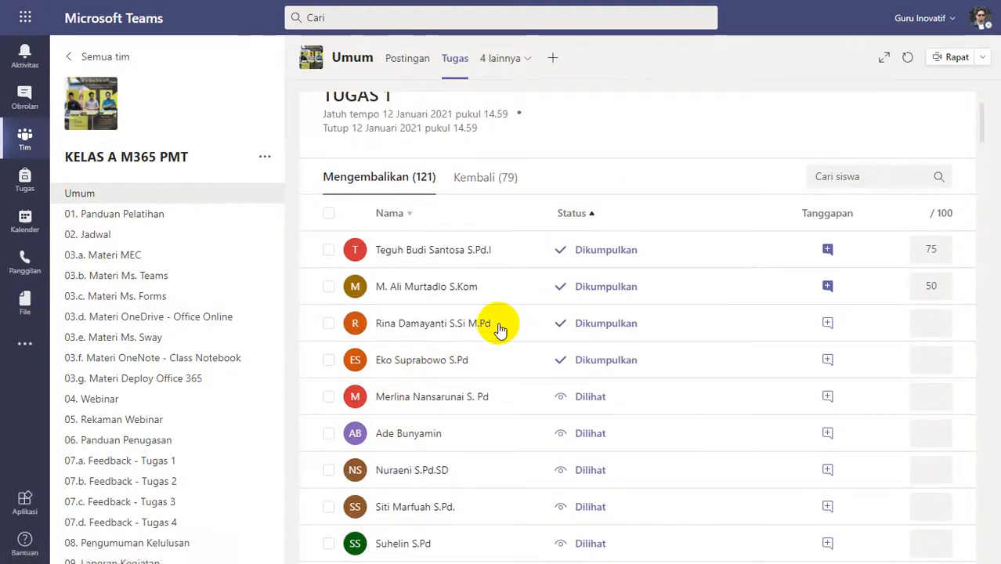
Open the 23.23 submission, check both transcript pages, rate it Lengkap (4 poin) and finish the rubric.
{"action": "left_click", "coordinate": [501, 328]}
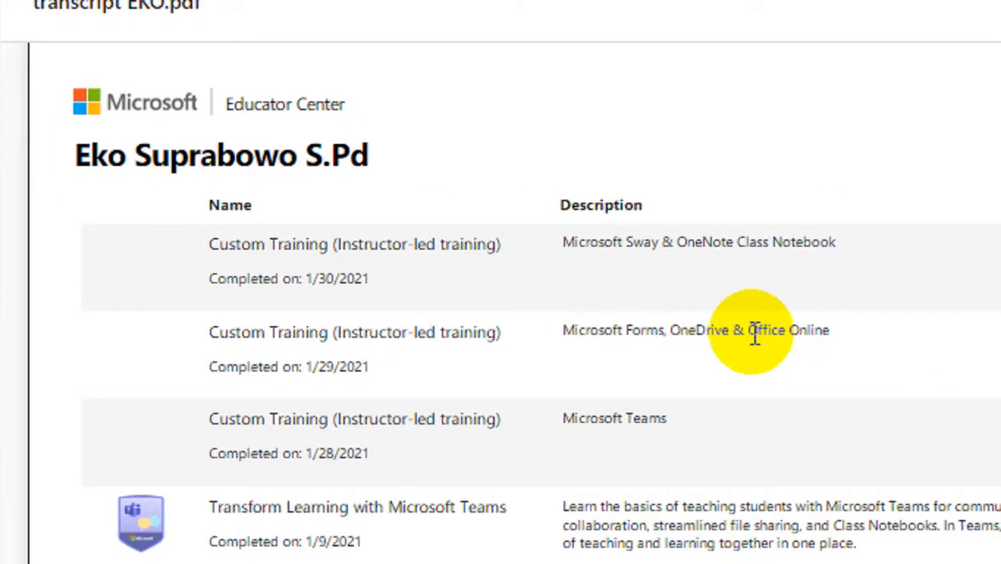
{"action": "scroll", "coordinate": [750, 413], "scroll_direction": "down", "scroll_amount": 5}
{"action": "scroll", "coordinate": [750, 413], "scroll_direction": "down", "scroll_amount": 5}
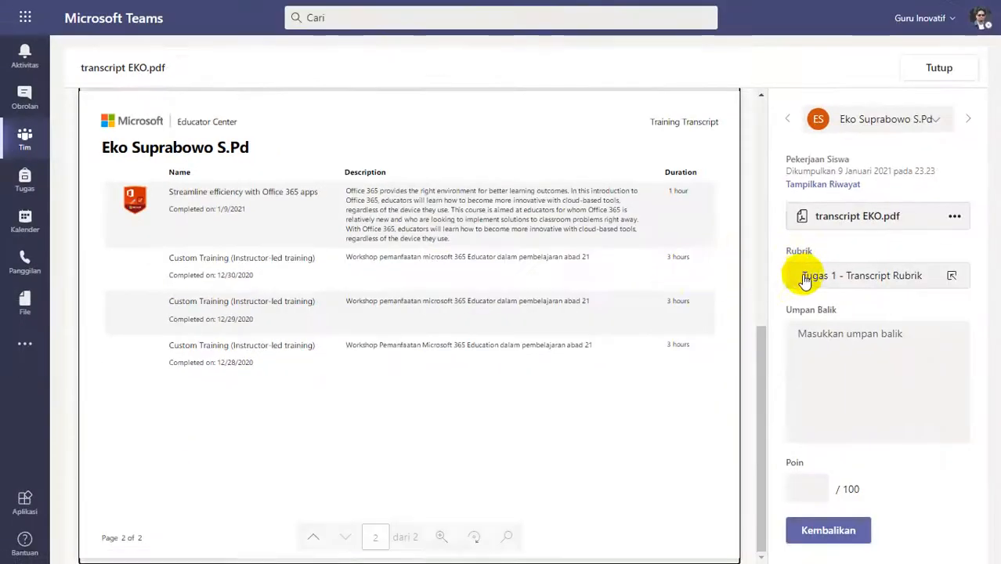
{"action": "left_click", "coordinate": [893, 296]}
{"action": "left_click", "coordinate": [931, 261]}
{"action": "left_click", "coordinate": [964, 108]}
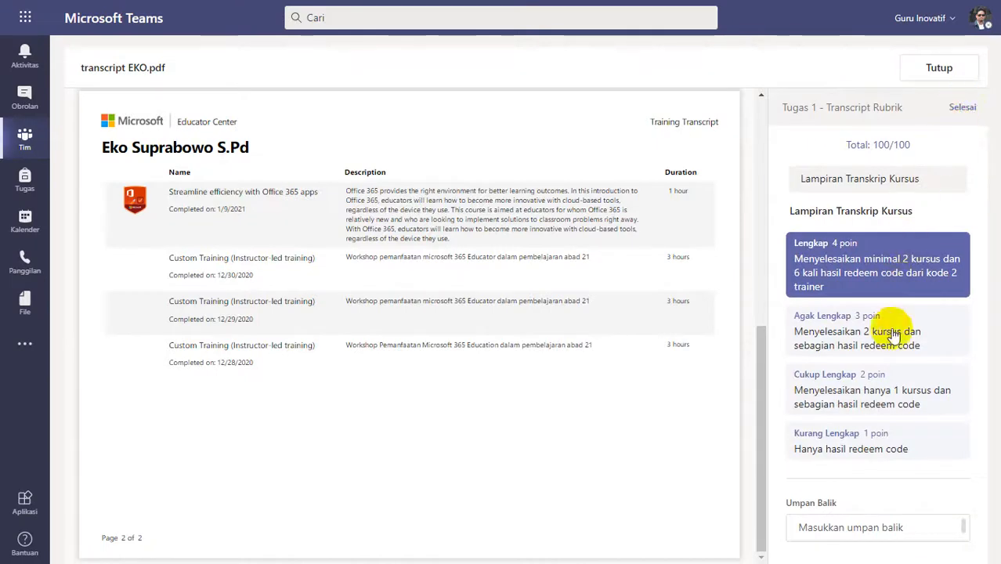
Give the 23.23 submission the feedback "Good Job", return it and close the transcript.
{"action": "left_click", "coordinate": [867, 370]}
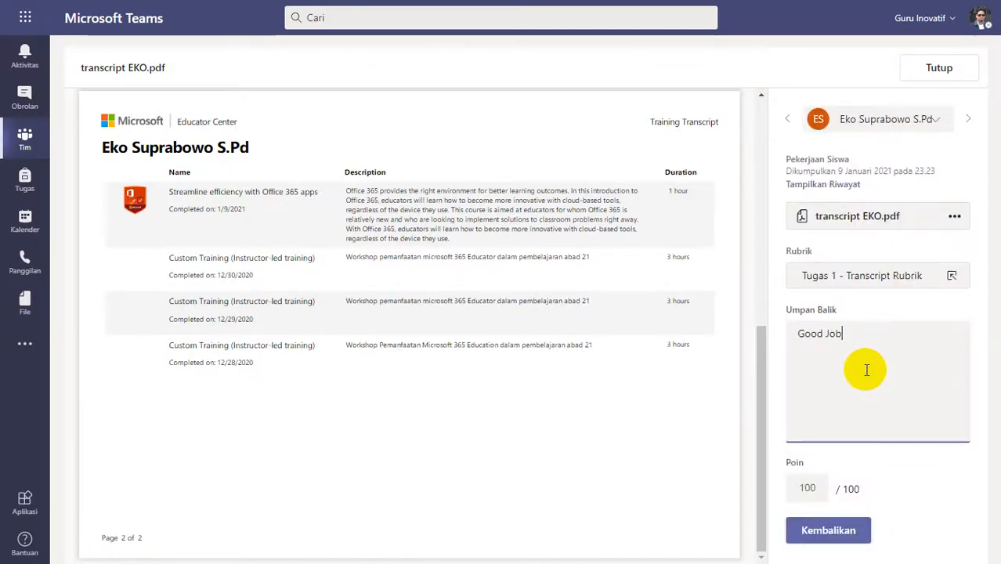
{"action": "left_click", "coordinate": [846, 530]}
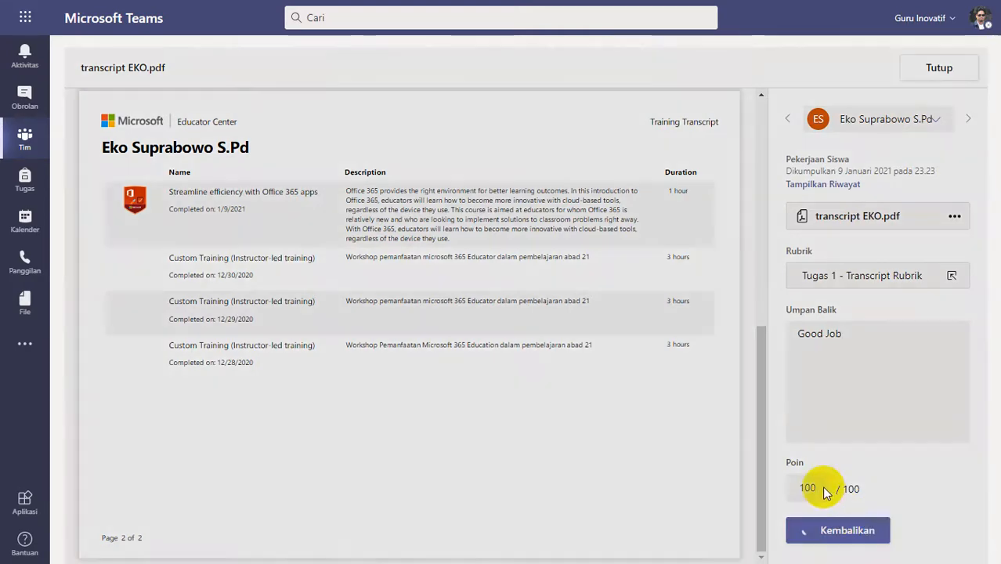
{"action": "left_click", "coordinate": [931, 68]}
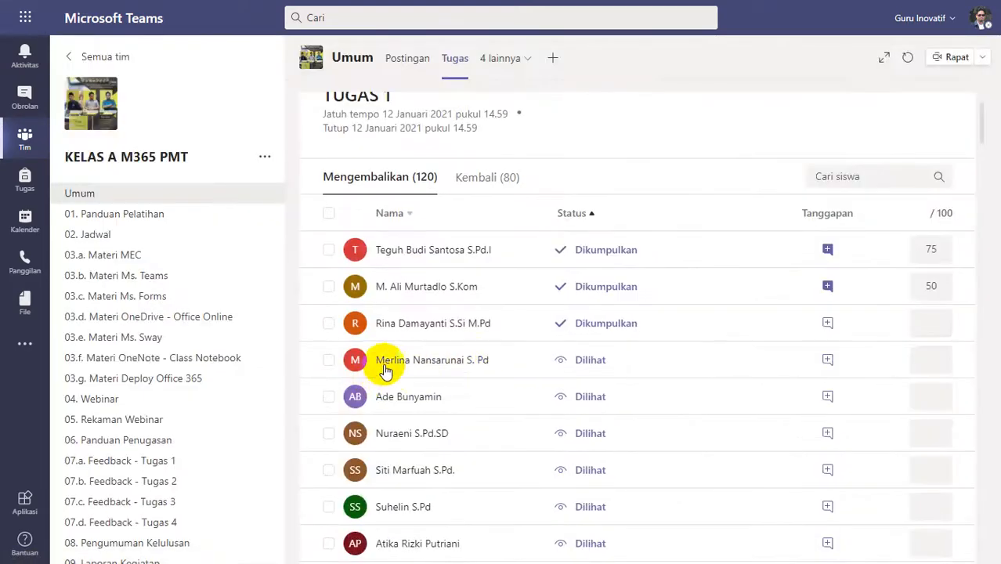
Open the ungraded submission marked Dikumpulkan, check both pages of its transcript, rate it Lengkap (4 poin) and finish the rubric.
{"action": "left_click", "coordinate": [524, 304]}
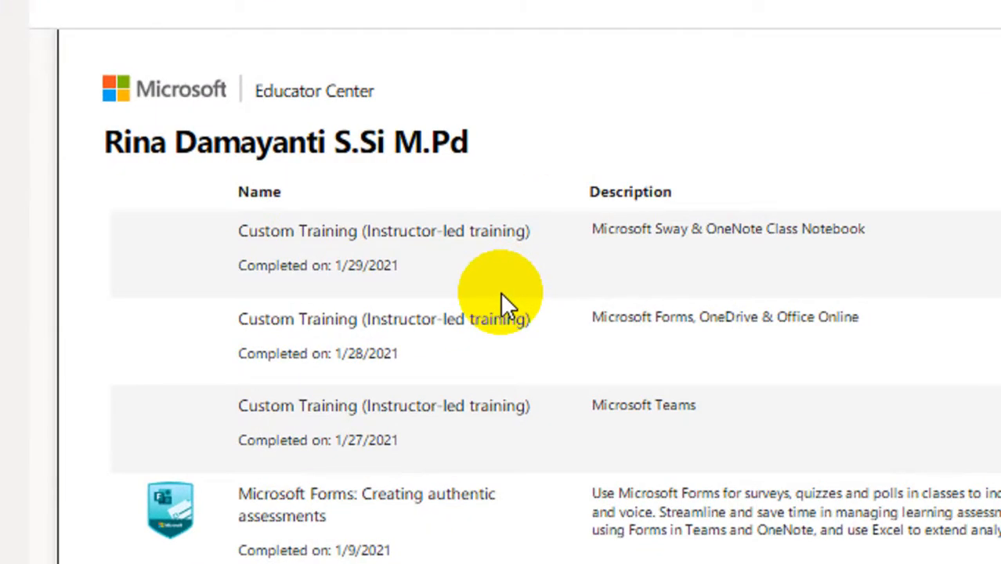
{"action": "scroll", "coordinate": [501, 292], "scroll_direction": "down", "scroll_amount": 5}
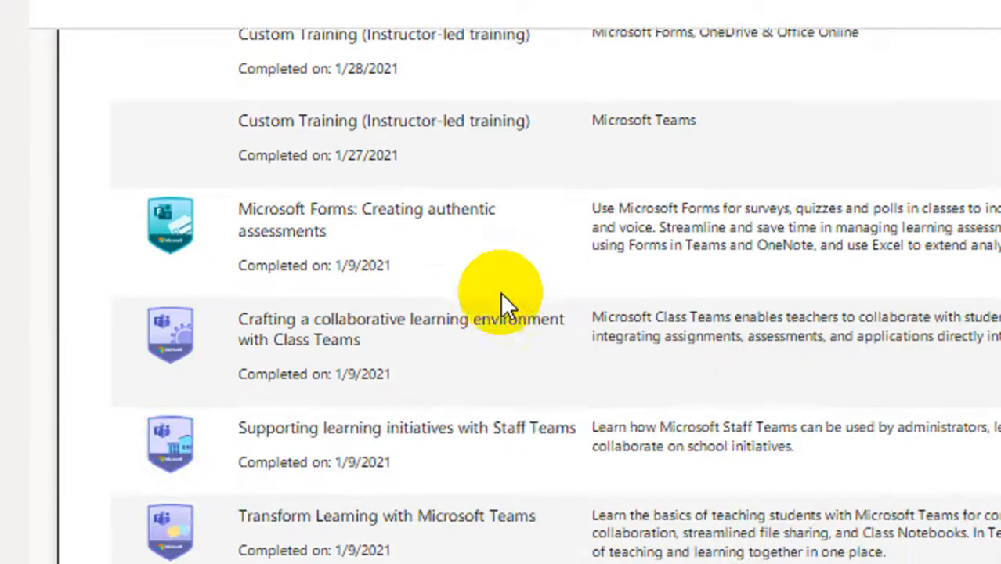
{"action": "scroll", "coordinate": [502, 296], "scroll_direction": "down", "scroll_amount": 5}
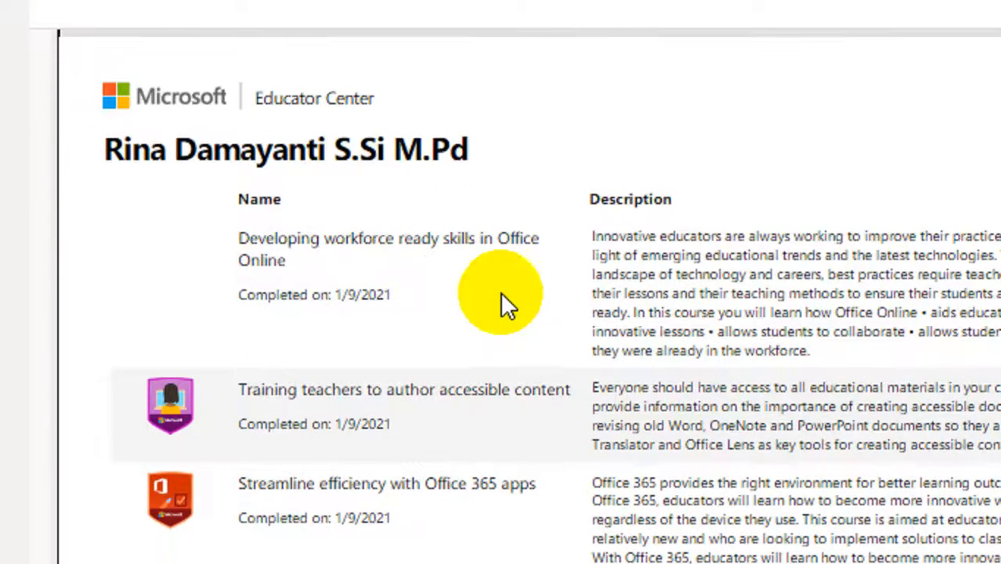
{"action": "scroll", "coordinate": [565, 490], "scroll_direction": "down", "scroll_amount": 1}
{"action": "scroll", "coordinate": [563, 487], "scroll_direction": "down", "scroll_amount": 3}
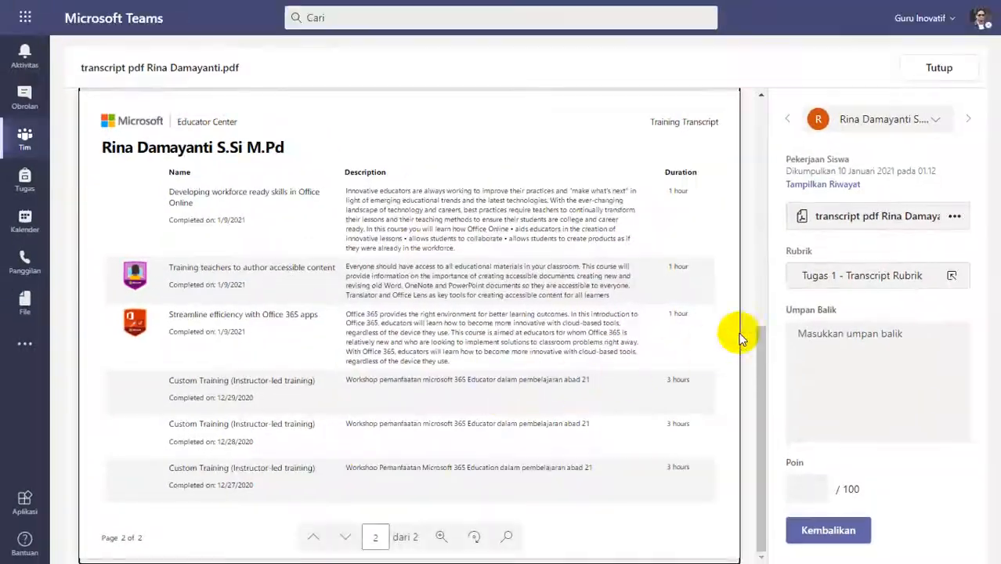
{"action": "left_click", "coordinate": [841, 268]}
{"action": "left_click", "coordinate": [849, 259]}
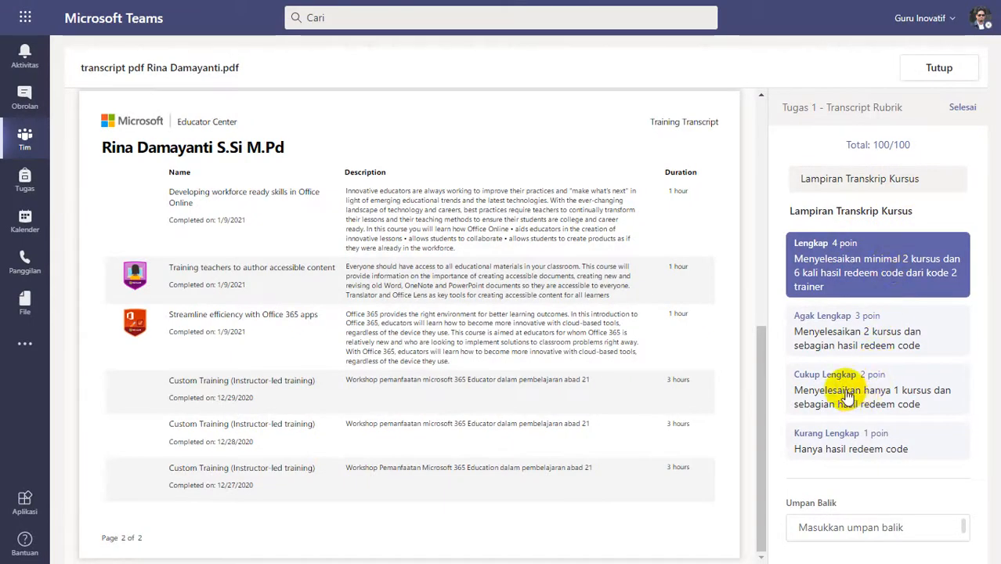
{"action": "key", "text": "Escape"}
Add the feedback "Good Job" to the 01.12 submission, return it and close the transcript.
{"action": "left_click", "coordinate": [843, 367]}
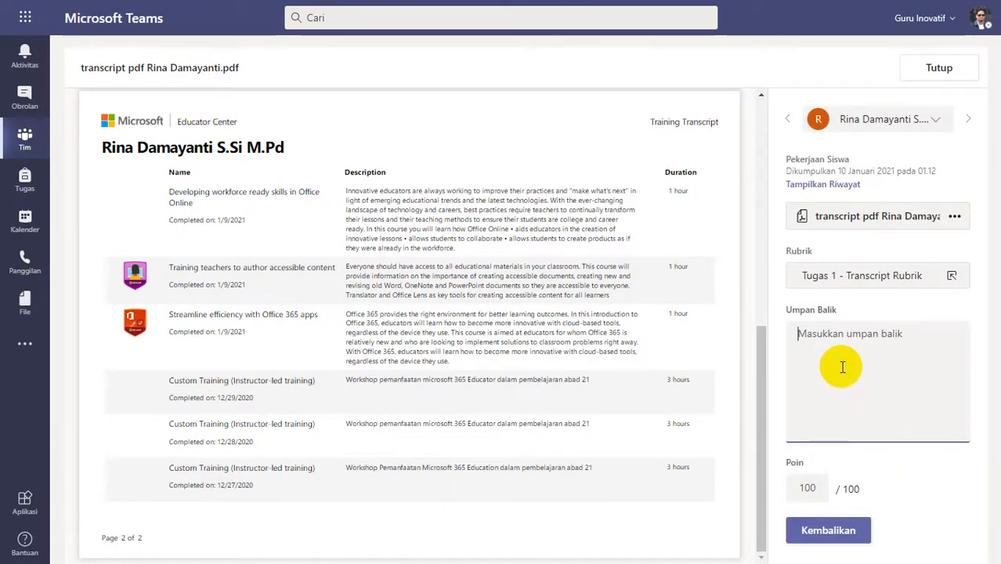
{"action": "type", "text": "Good Job"}
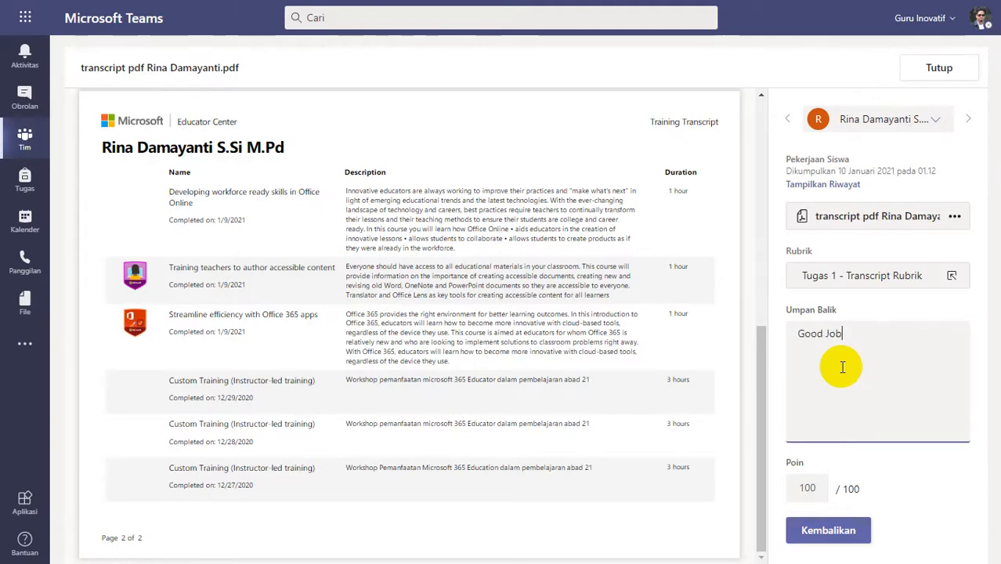
{"action": "left_click", "coordinate": [805, 533]}
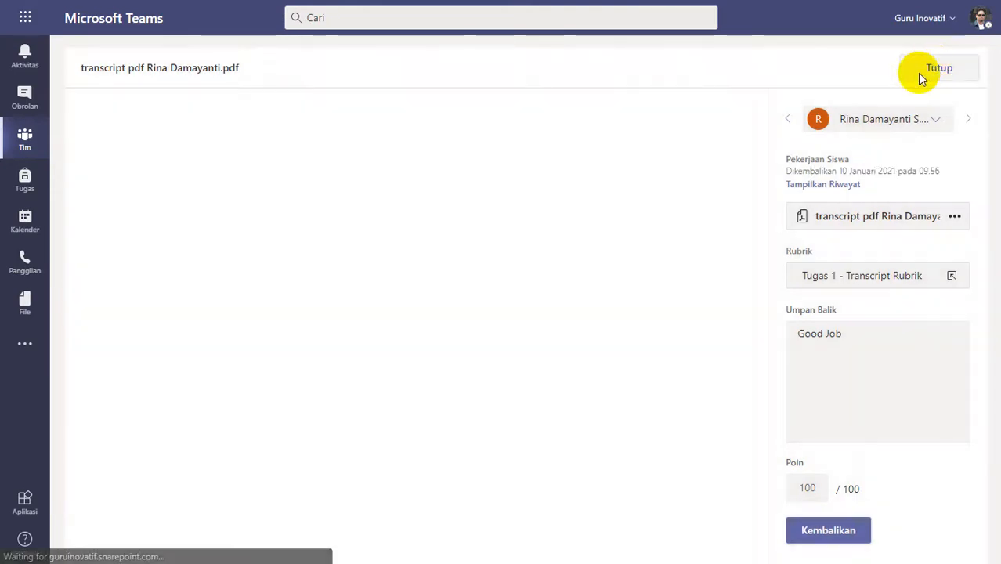
{"action": "left_click", "coordinate": [920, 76]}
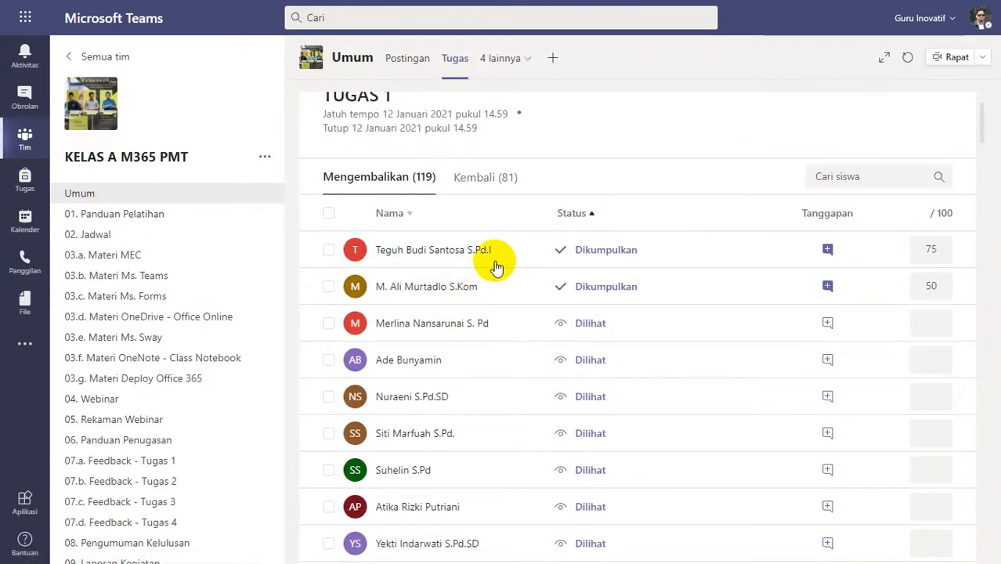
Open the Dikumpulkan submission graded 50, check its transcript and change the rubric rating to Lengkap (4 poin).
{"action": "left_click", "coordinate": [595, 286]}
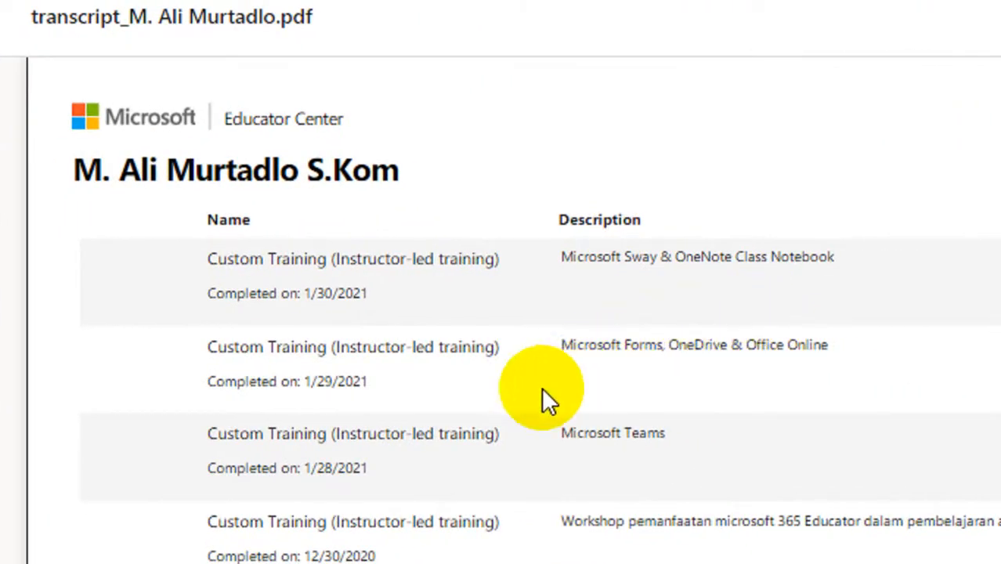
{"action": "scroll", "coordinate": [513, 450], "scroll_direction": "down", "scroll_amount": 3}
{"action": "scroll", "coordinate": [520, 429], "scroll_direction": "down", "scroll_amount": 2}
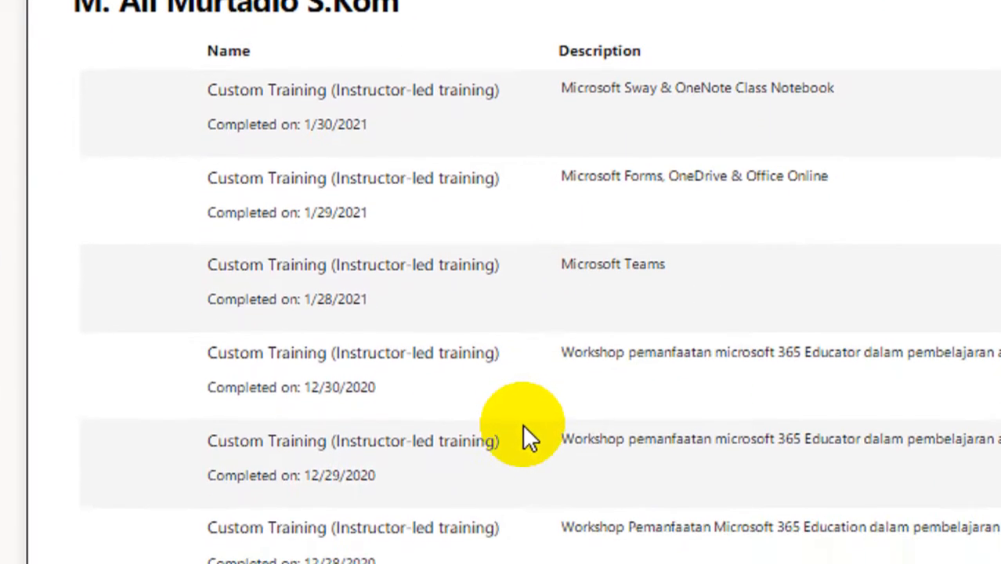
{"action": "scroll", "coordinate": [526, 435], "scroll_direction": "down", "scroll_amount": 5}
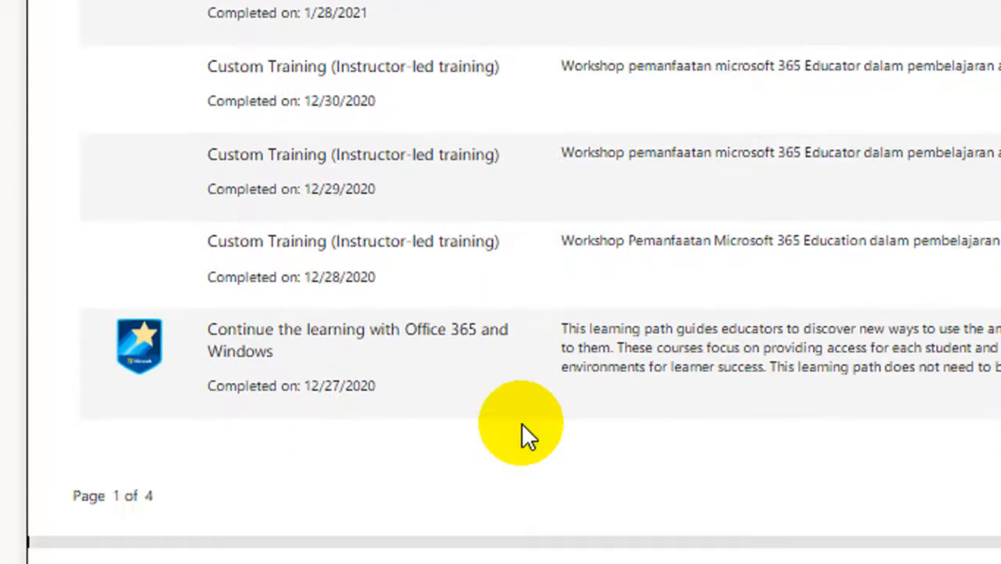
{"action": "scroll", "coordinate": [521, 423], "scroll_direction": "down", "scroll_amount": 5}
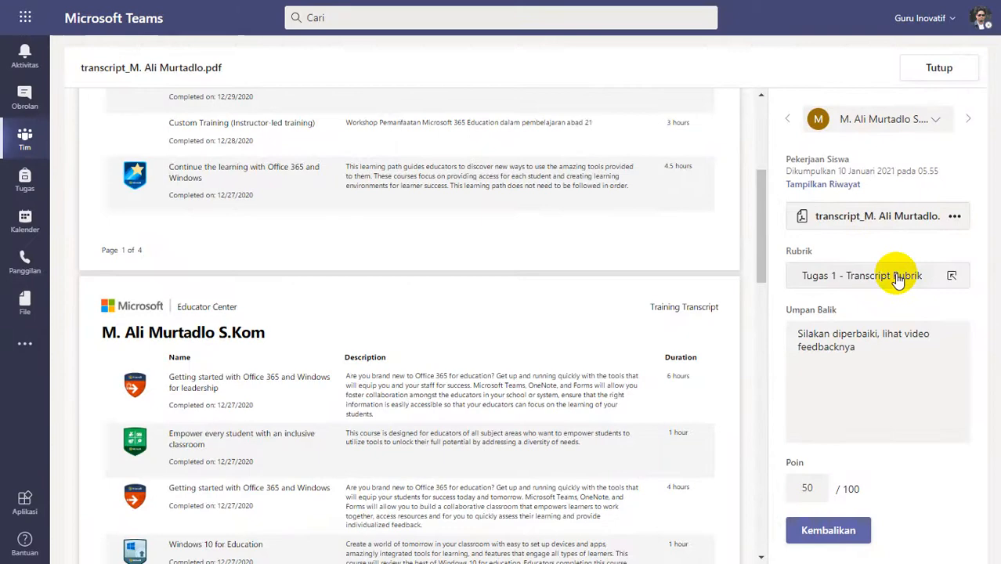
{"action": "left_click", "coordinate": [858, 274]}
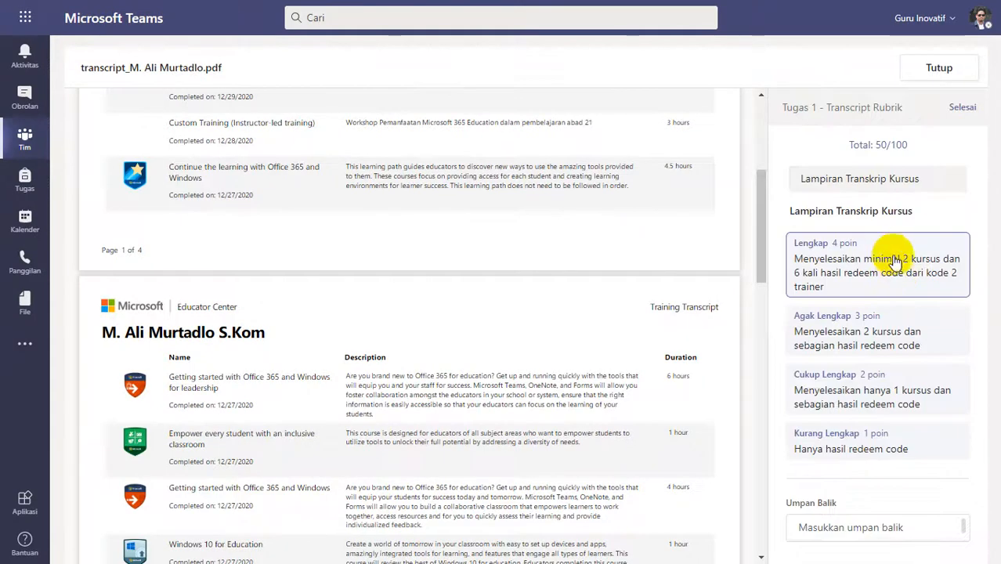
{"action": "left_click", "coordinate": [895, 263]}
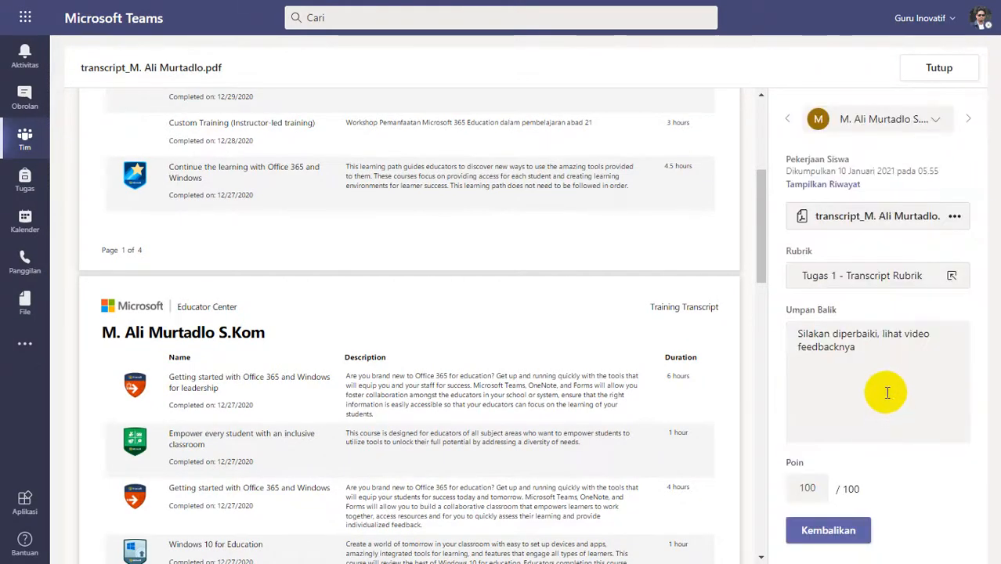
Replace the 05.55 submission's feedback with "Good Job", return it and close the transcript.
{"action": "left_click_drag", "start_coordinate": [881, 353], "coordinate": [759, 335]}
{"action": "type", "text": "Good "}
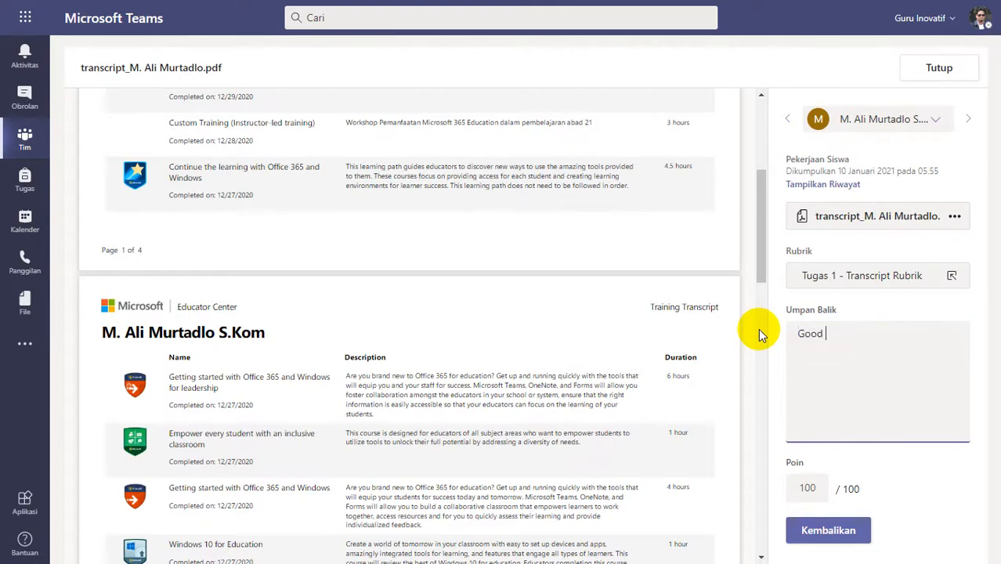
{"action": "type", "text": "Job"}
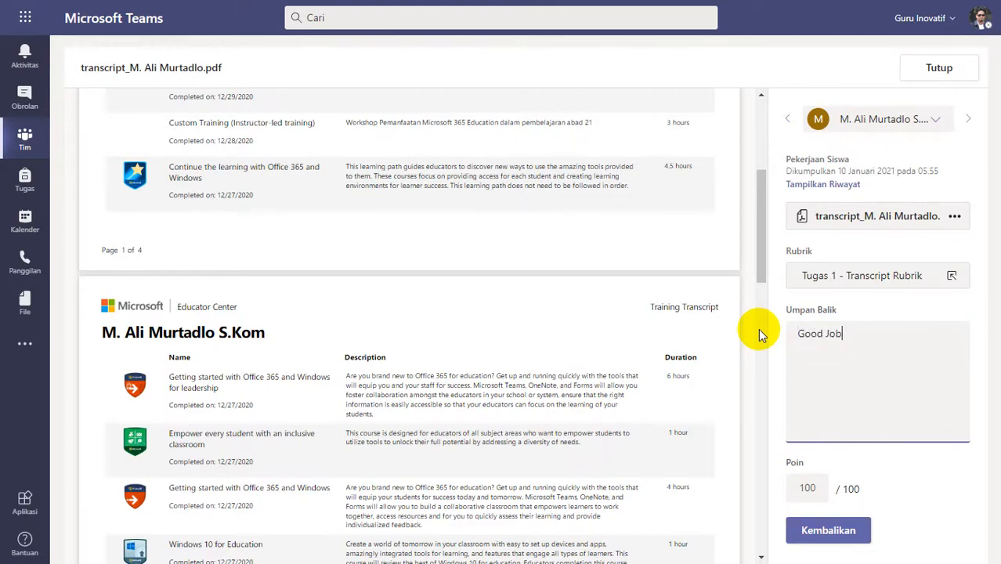
{"action": "left_click", "coordinate": [836, 526]}
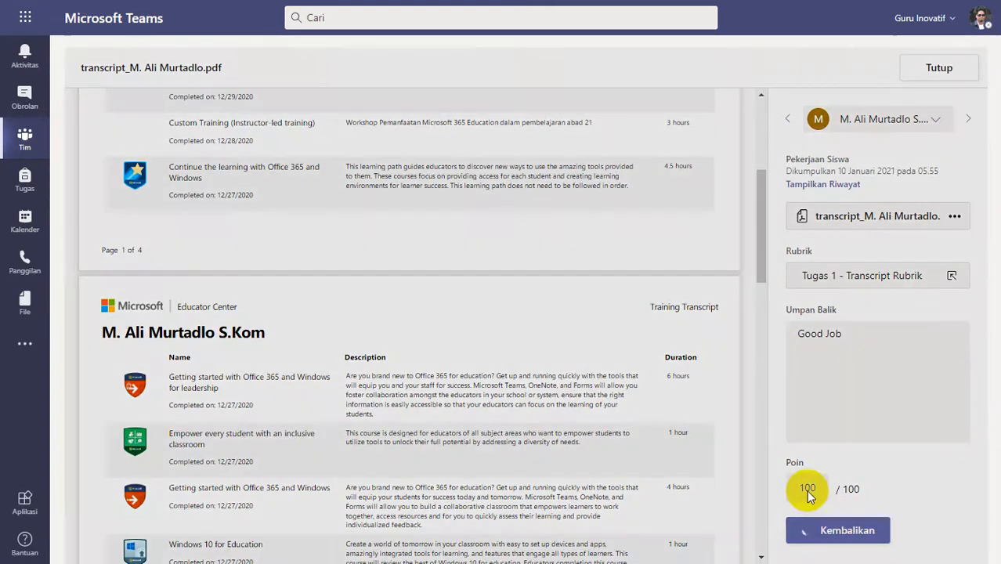
{"action": "left_click", "coordinate": [930, 67]}
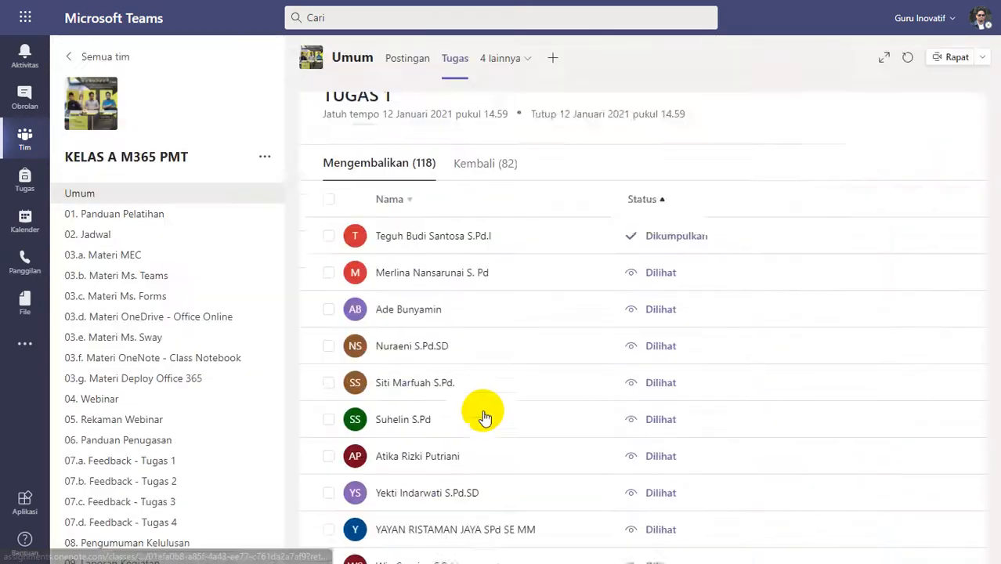
Open the one remaining Dikumpulkan submission, check its two-page transcript and change the rubric rating to Lengkap (4 poin).
{"action": "left_click", "coordinate": [486, 264]}
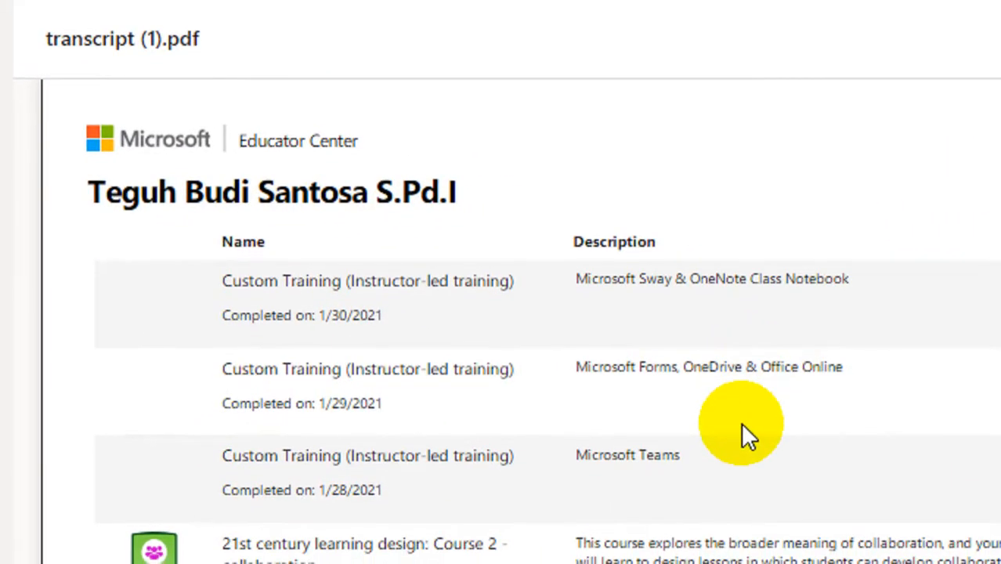
{"action": "scroll", "coordinate": [741, 432], "scroll_direction": "down", "scroll_amount": 3}
{"action": "scroll", "coordinate": [744, 429], "scroll_direction": "down", "scroll_amount": 10}
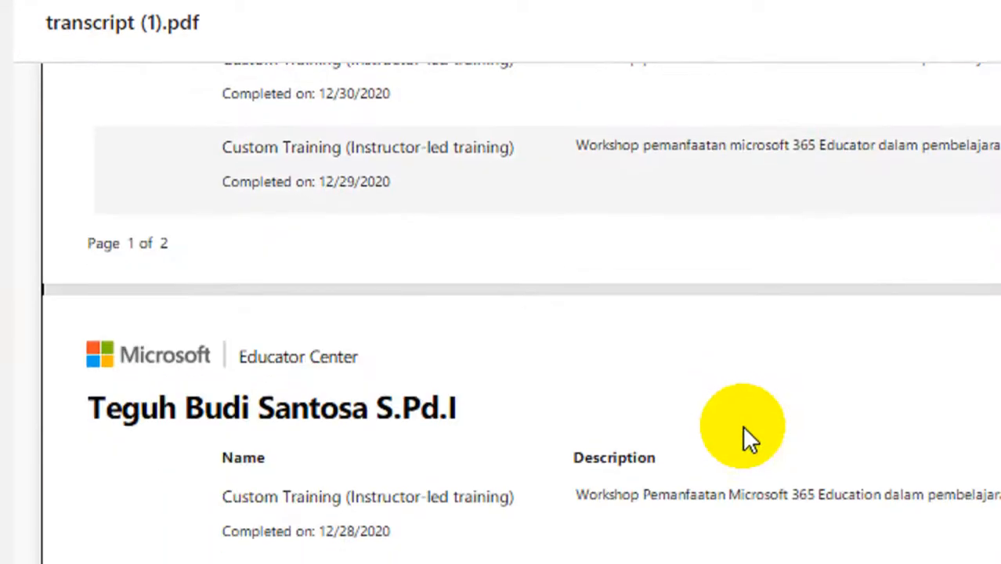
{"action": "scroll", "coordinate": [743, 427], "scroll_direction": "up", "scroll_amount": 10}
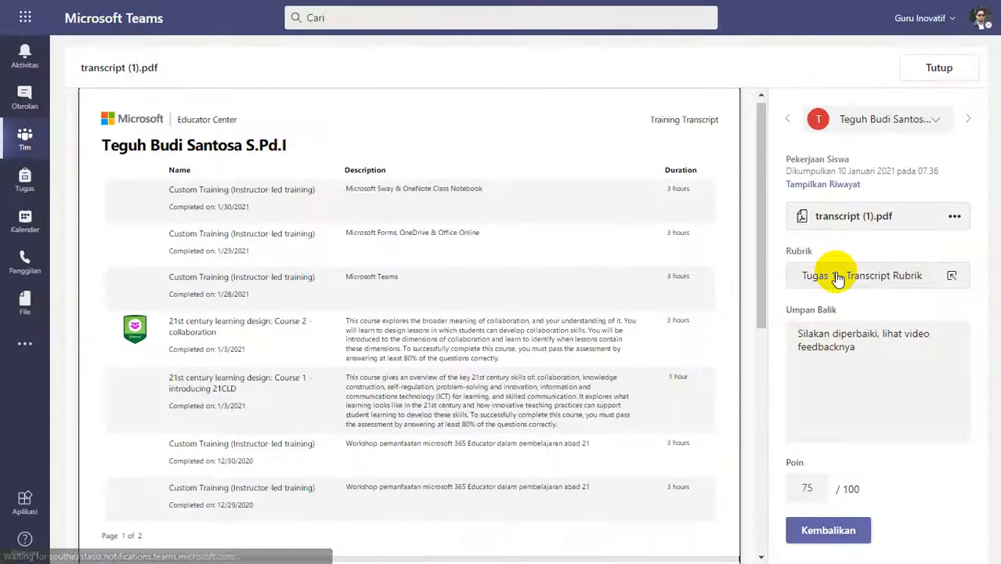
{"action": "left_click", "coordinate": [949, 296]}
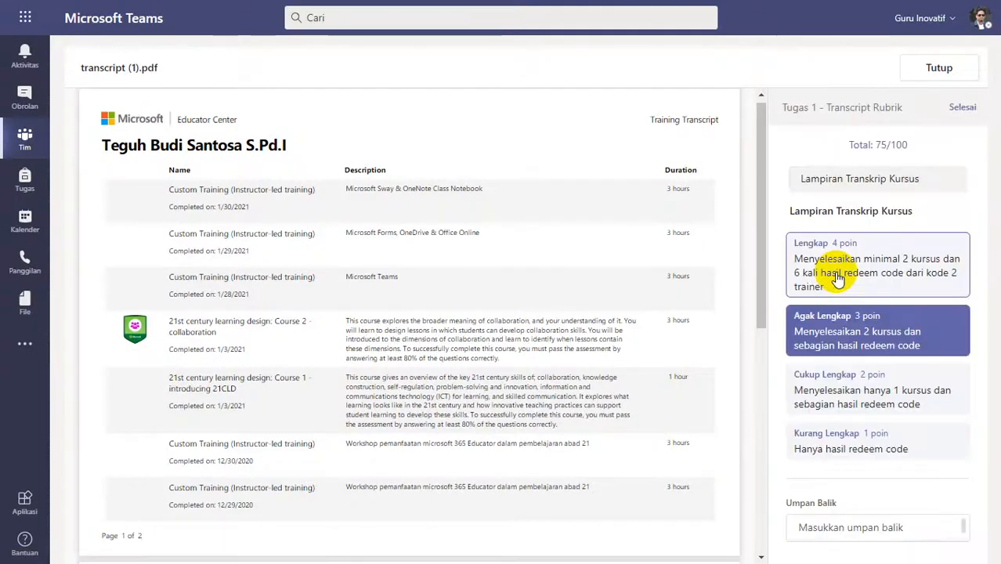
{"action": "left_click", "coordinate": [844, 278]}
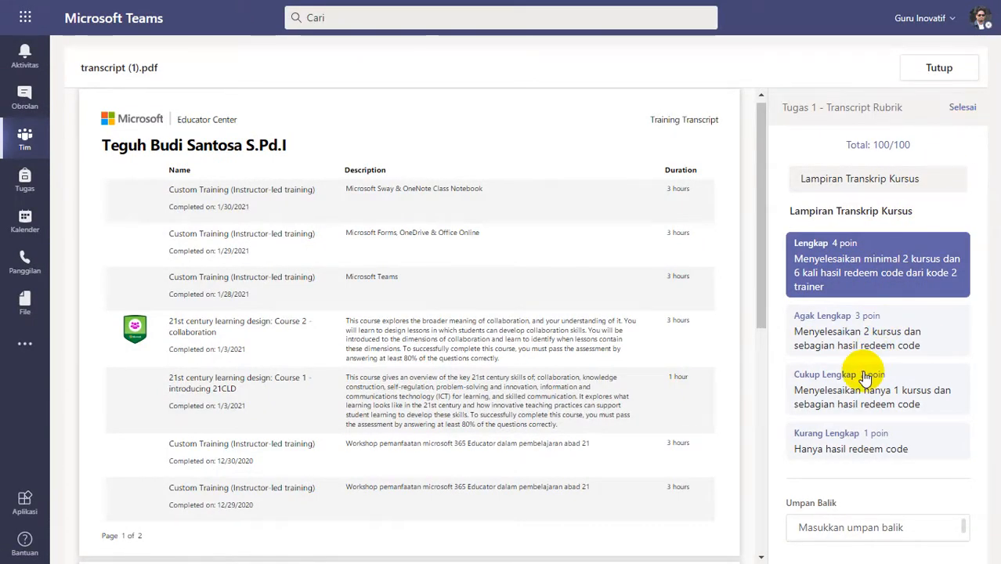
Replace the 07.36 submission's feedback with "Good job", return it and close the transcript.
{"action": "left_click_drag", "start_coordinate": [862, 369], "coordinate": [756, 313]}
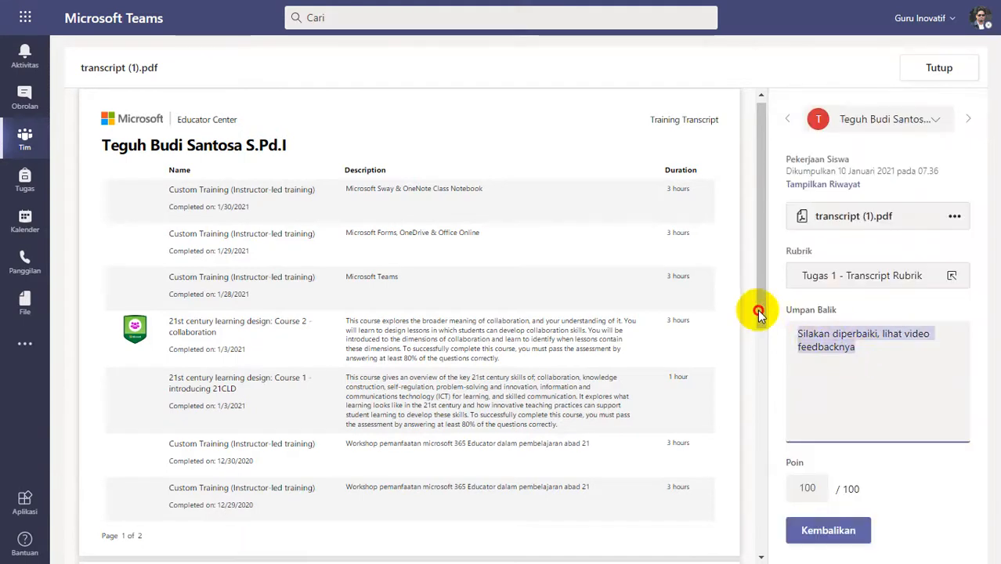
{"action": "type", "text": "Good job"}
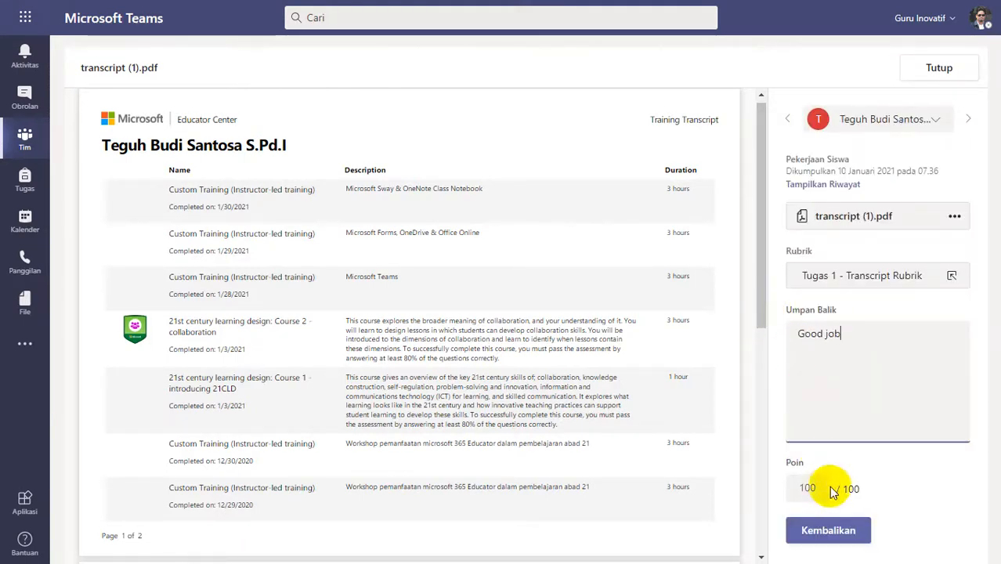
{"action": "left_click", "coordinate": [814, 531]}
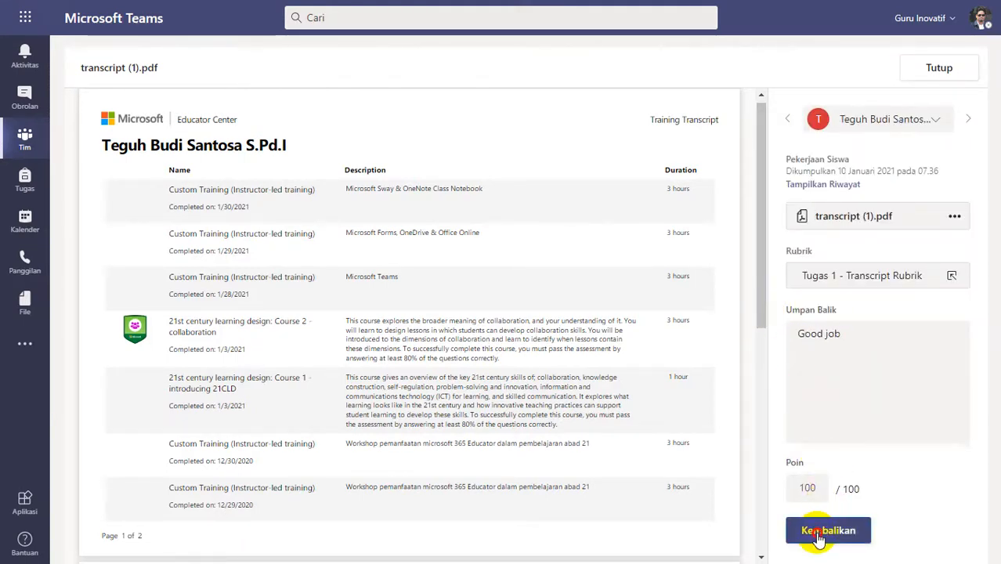
{"action": "left_click", "coordinate": [934, 69]}
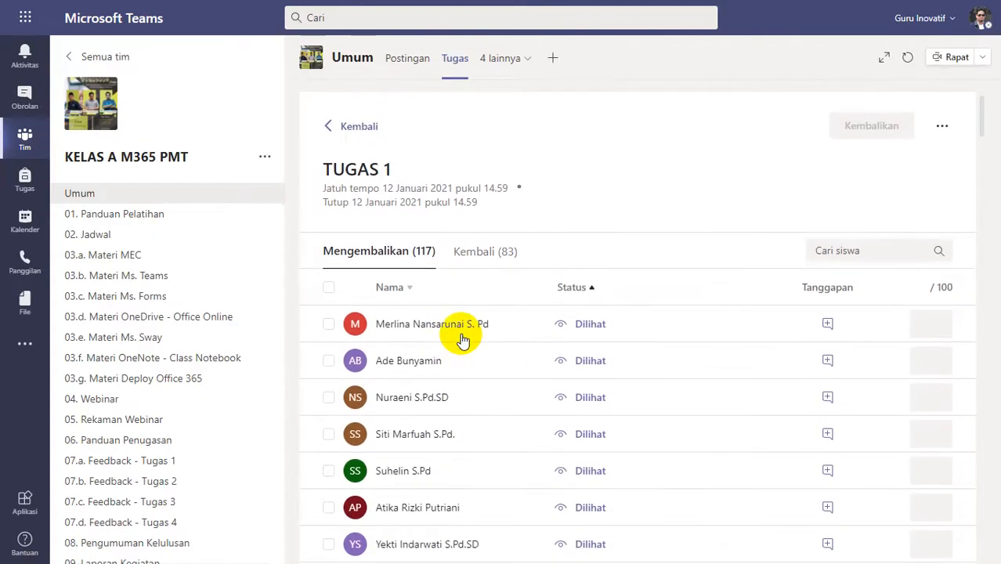
Check the TUGAS 1 student list for remaining submitted work and reopen TUGAS 1 from the assignments overview.
{"action": "scroll", "coordinate": [551, 343], "scroll_direction": "down", "scroll_amount": 5}
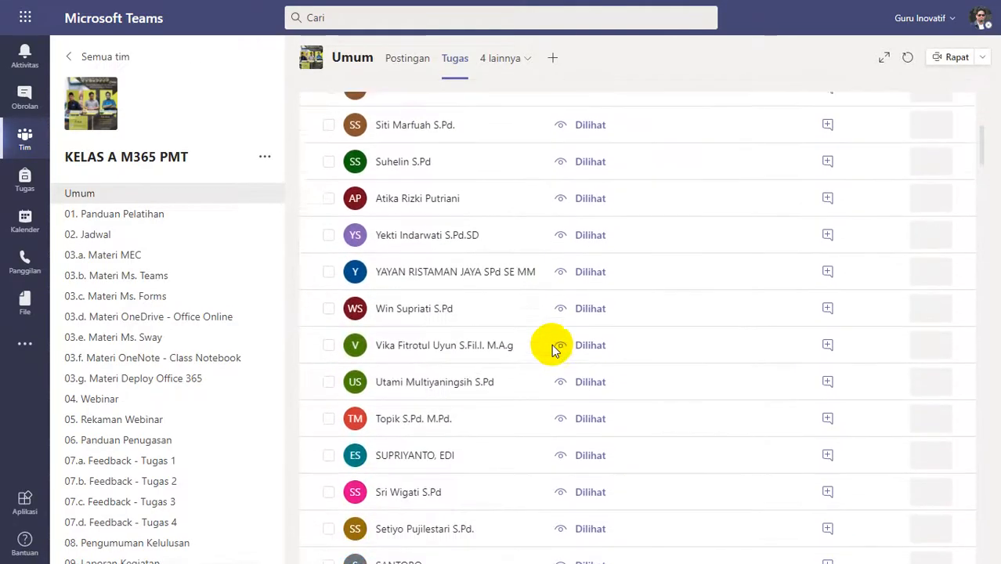
{"action": "scroll", "coordinate": [552, 344], "scroll_direction": "up", "scroll_amount": 4}
{"action": "scroll", "coordinate": [552, 337], "scroll_direction": "up", "scroll_amount": 1}
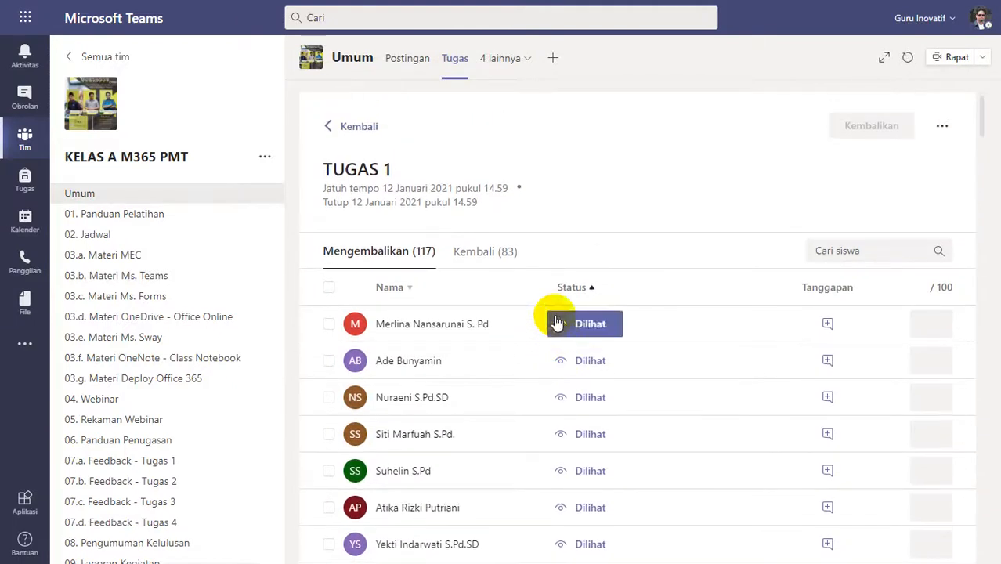
{"action": "left_click", "coordinate": [354, 129]}
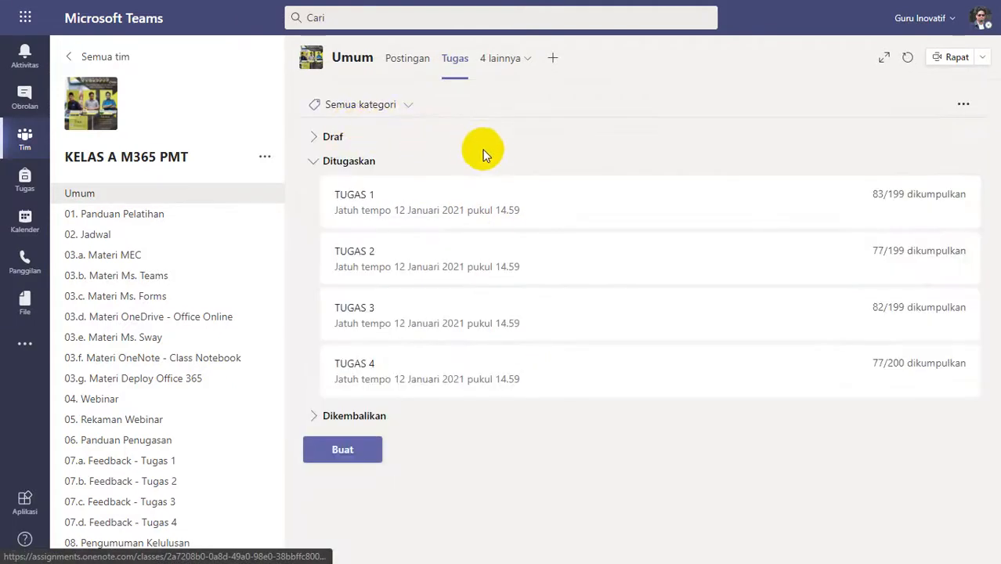
{"action": "left_click", "coordinate": [505, 206]}
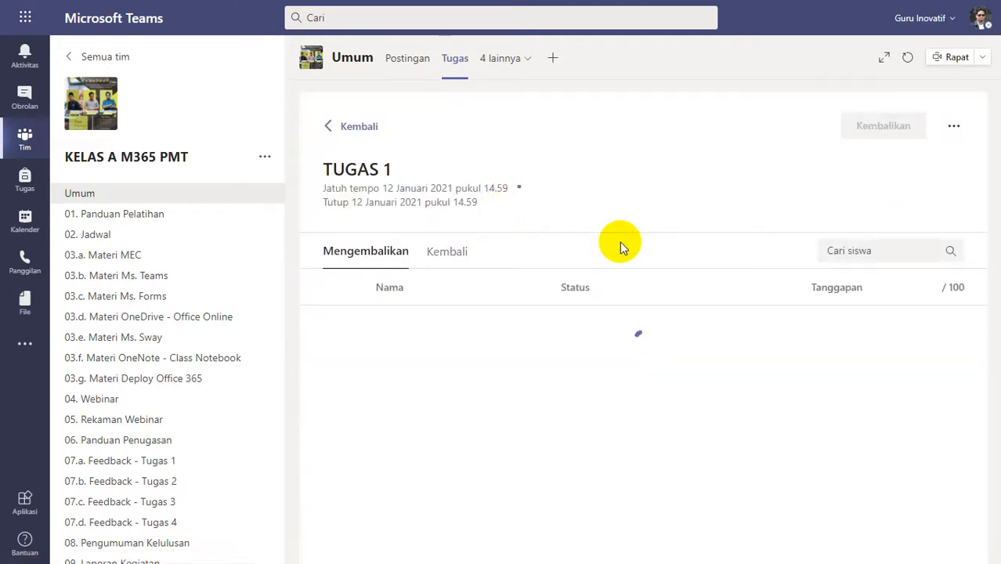
Sort the TUGAS 1 students by status, open the Dikumpulkan submission and review both pages of its transcript.
{"action": "left_click", "coordinate": [578, 289]}
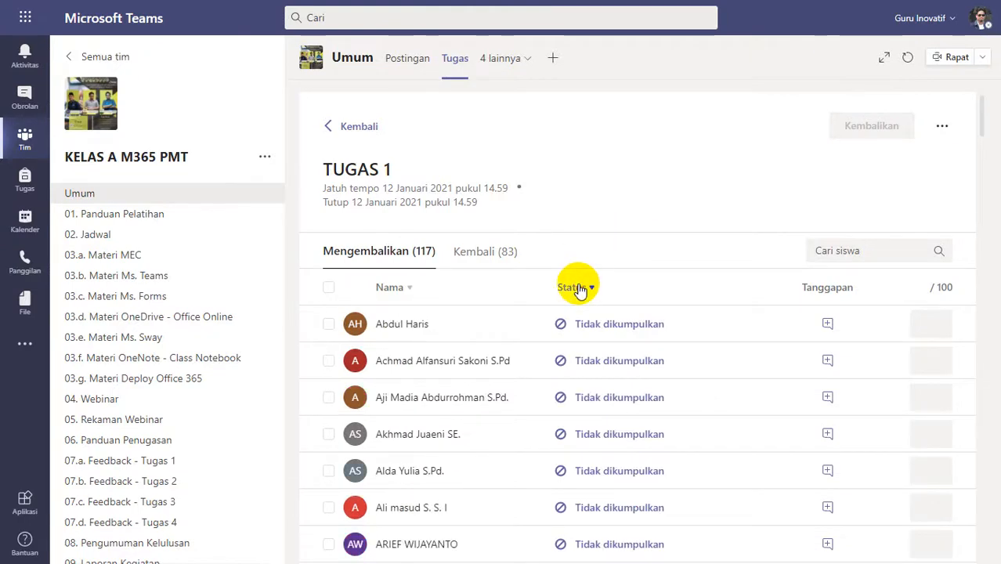
{"action": "left_click", "coordinate": [578, 289]}
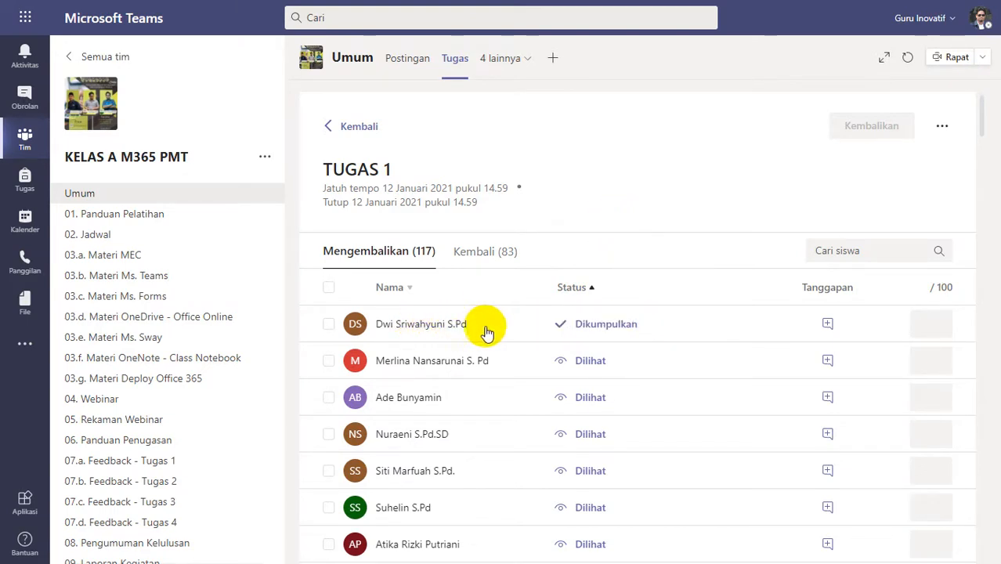
{"action": "left_click", "coordinate": [426, 332]}
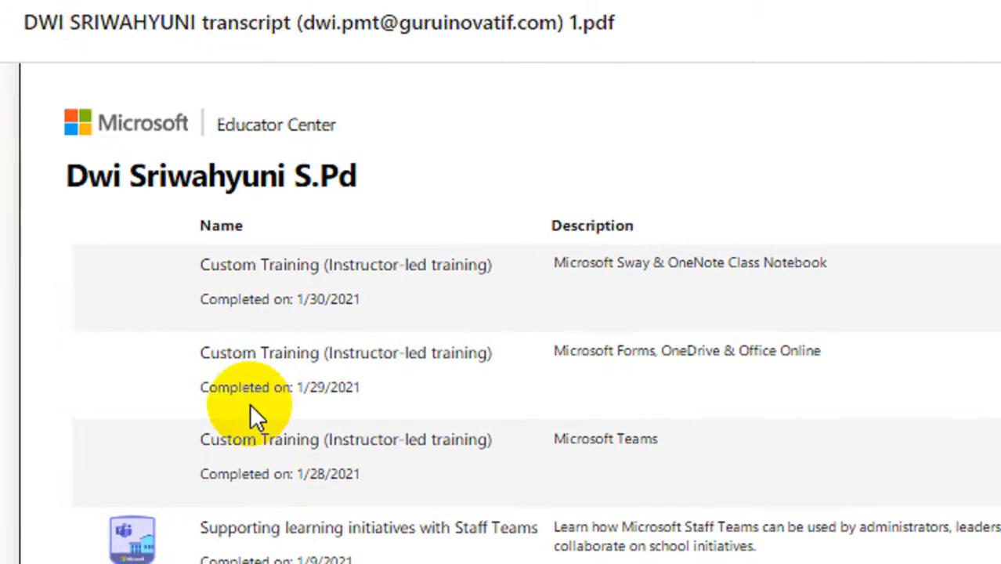
{"action": "scroll", "coordinate": [252, 415], "scroll_direction": "down", "scroll_amount": 1}
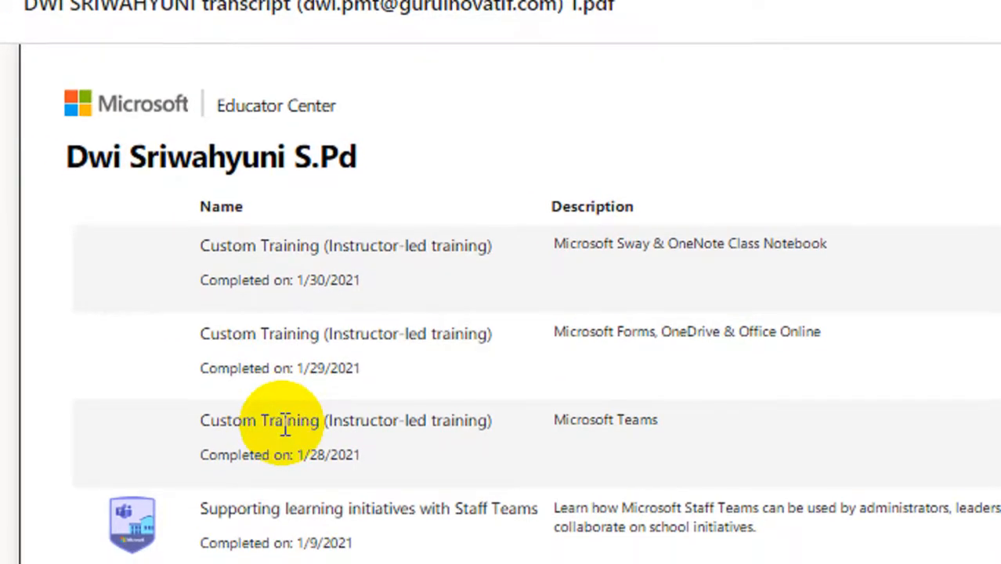
{"action": "scroll", "coordinate": [285, 427], "scroll_direction": "down", "scroll_amount": 9}
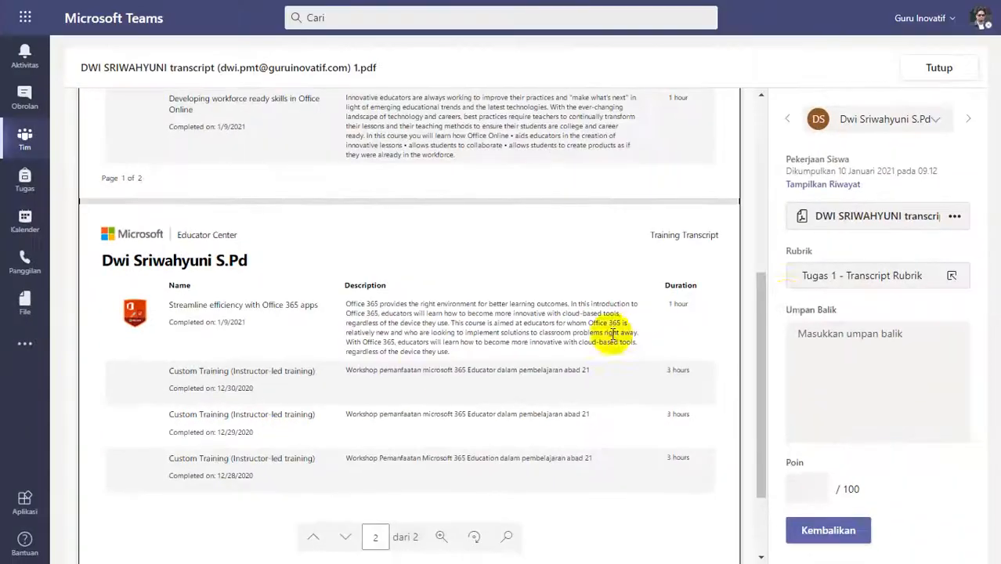
Rate the 09.12 submission as Lengkap (4 poin) in the Tugas 1 - Transcript Rubrik.
{"action": "left_click", "coordinate": [844, 276]}
{"action": "left_click", "coordinate": [850, 249]}
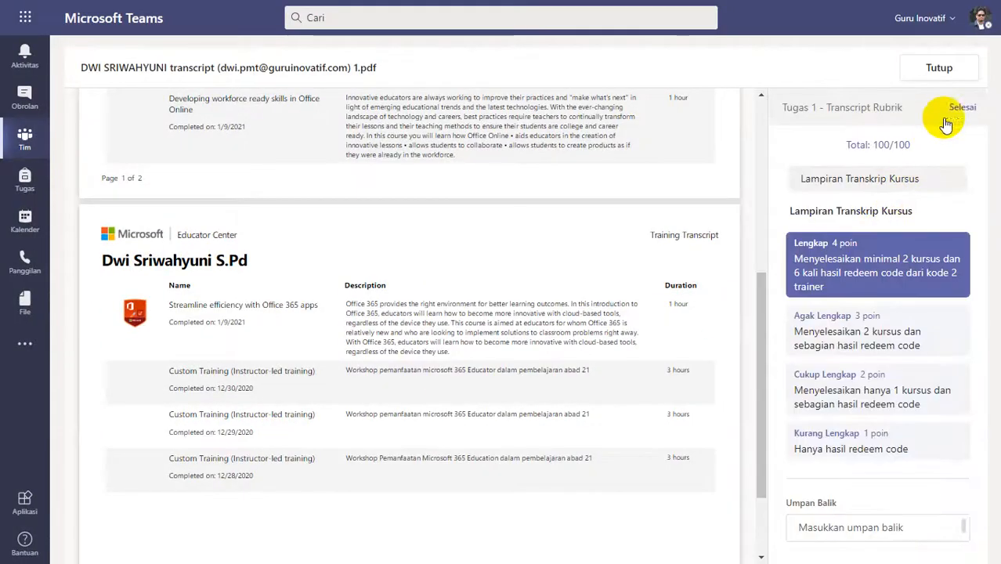
{"action": "left_click", "coordinate": [951, 110]}
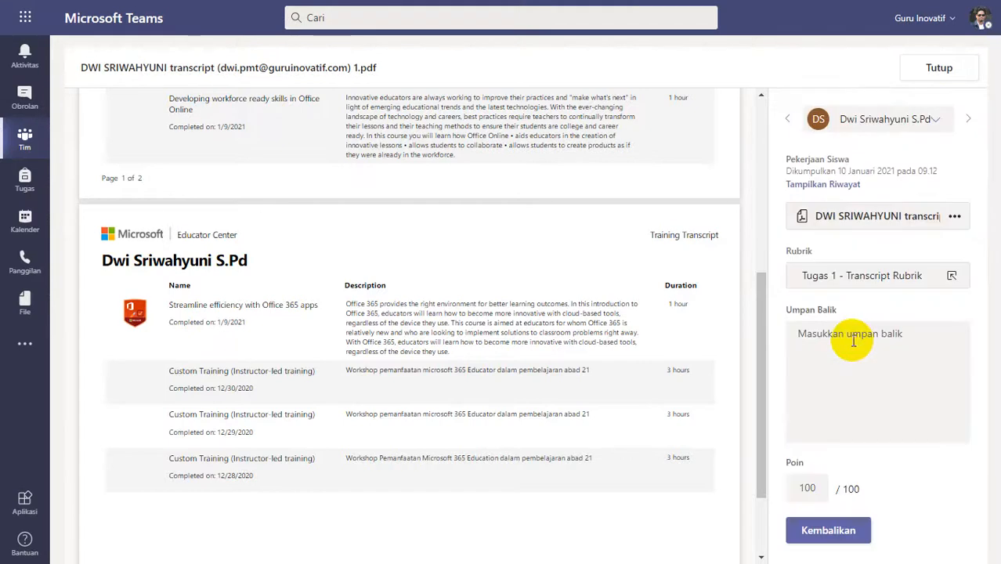
Enter "Good Job" as feedback for the 09.12 submission, return it and close the transcript.
{"action": "left_click", "coordinate": [854, 340]}
{"action": "type", "text": "Silakan tingkatkan, lihat feedback kekurangannya pada video panduan - feedback"}
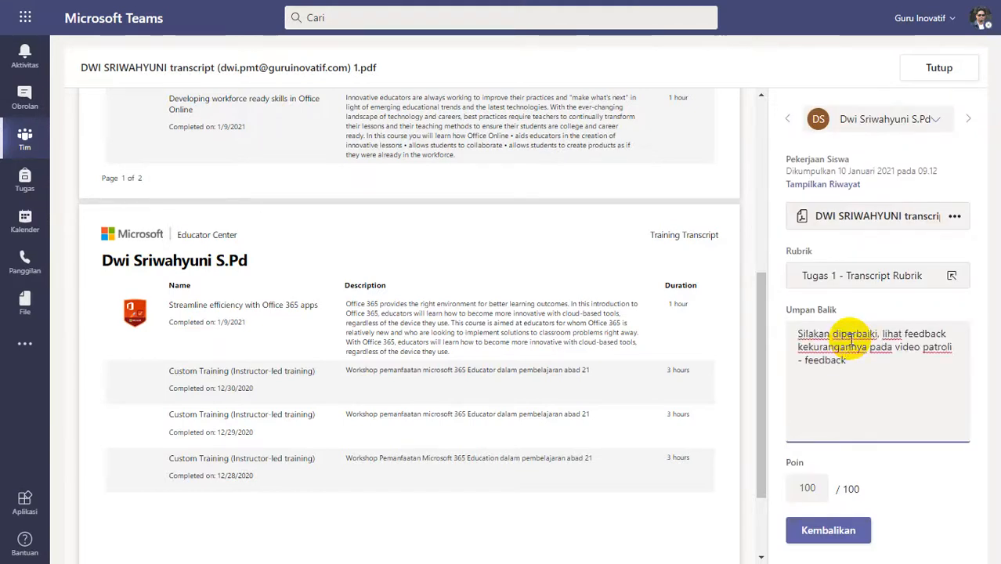
{"action": "key", "text": "ctrl+a"}
{"action": "type", "text": "G"}
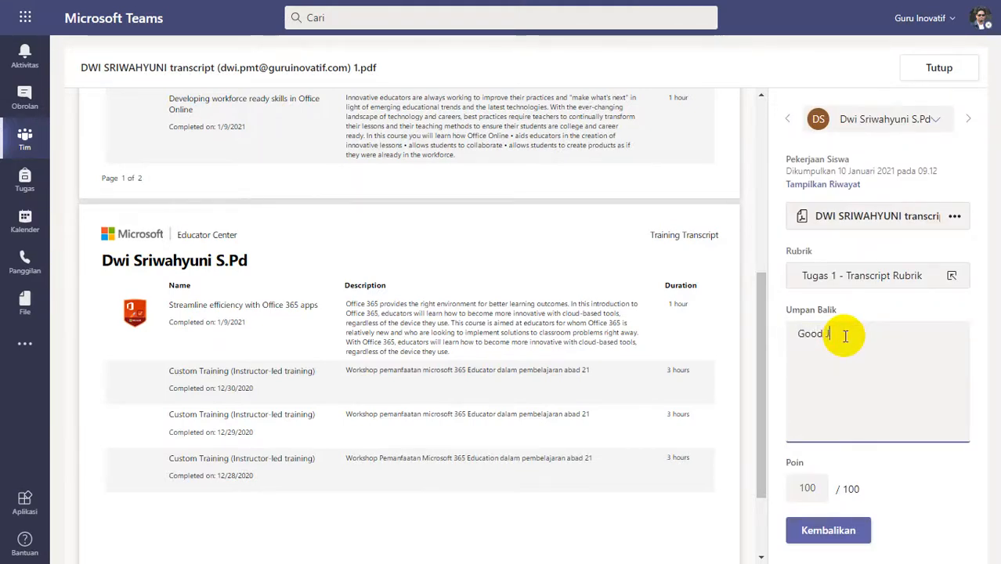
{"action": "type", "text": "ood Job"}
{"action": "left_click", "coordinate": [824, 530]}
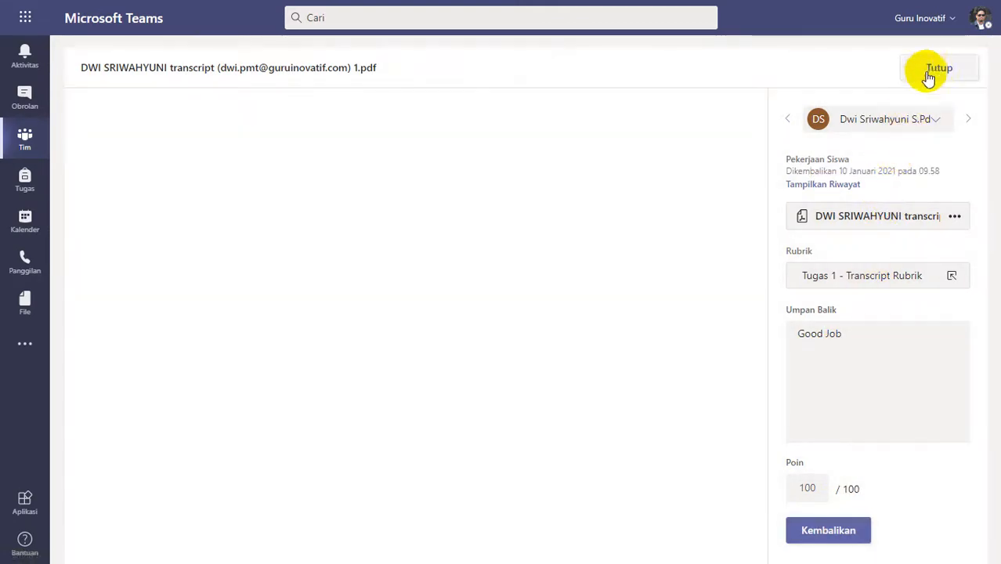
{"action": "left_click", "coordinate": [928, 76]}
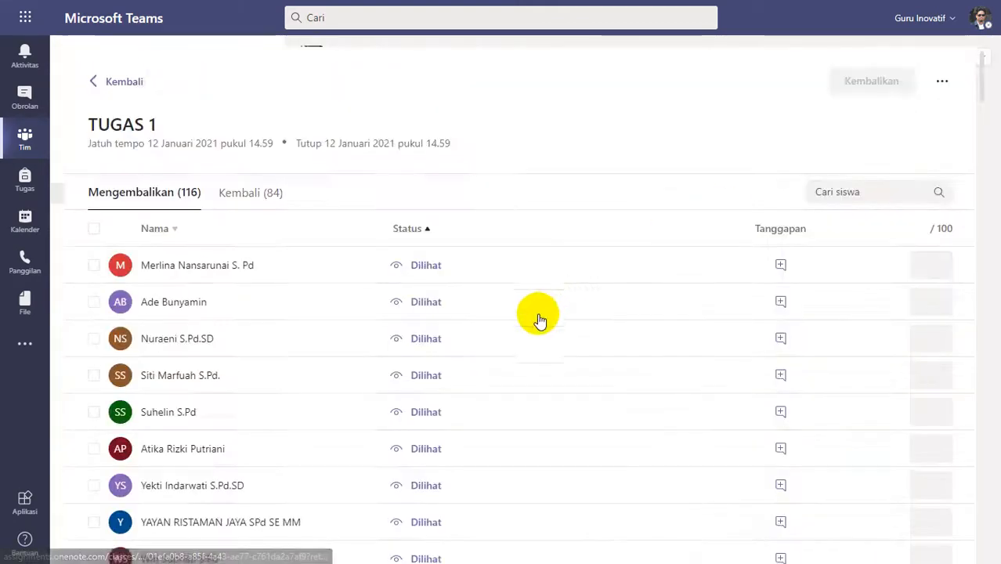
Reload TUGAS 1 by reopening it from the assignments overview and sort its students by status in ascending order.
{"action": "left_click", "coordinate": [360, 129]}
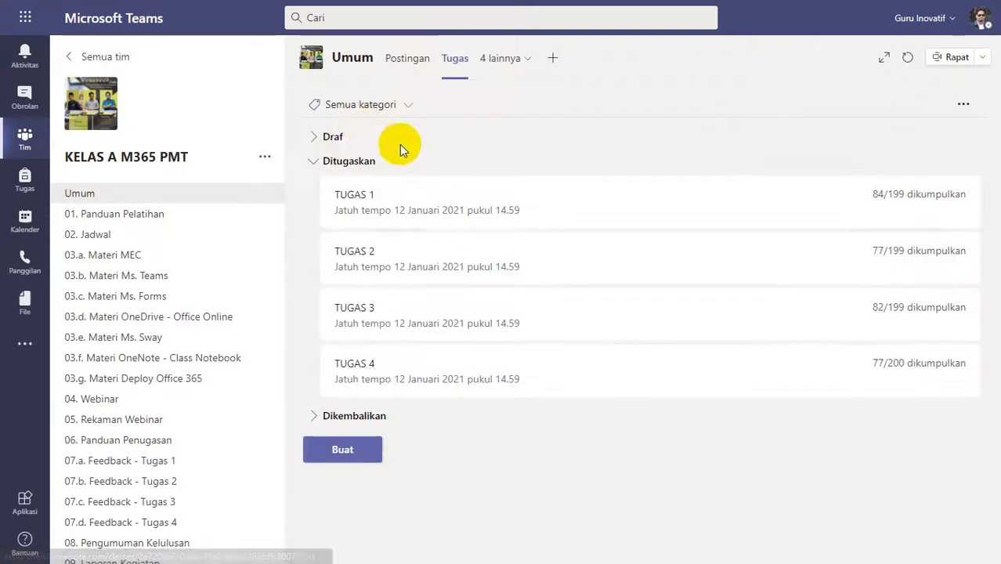
{"action": "left_click", "coordinate": [485, 225]}
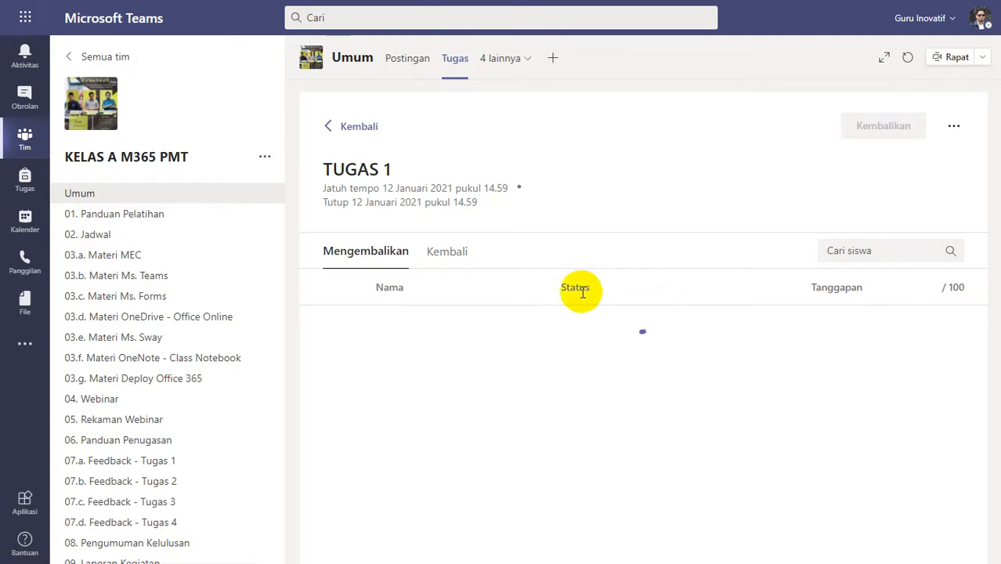
{"action": "left_click", "coordinate": [580, 288]}
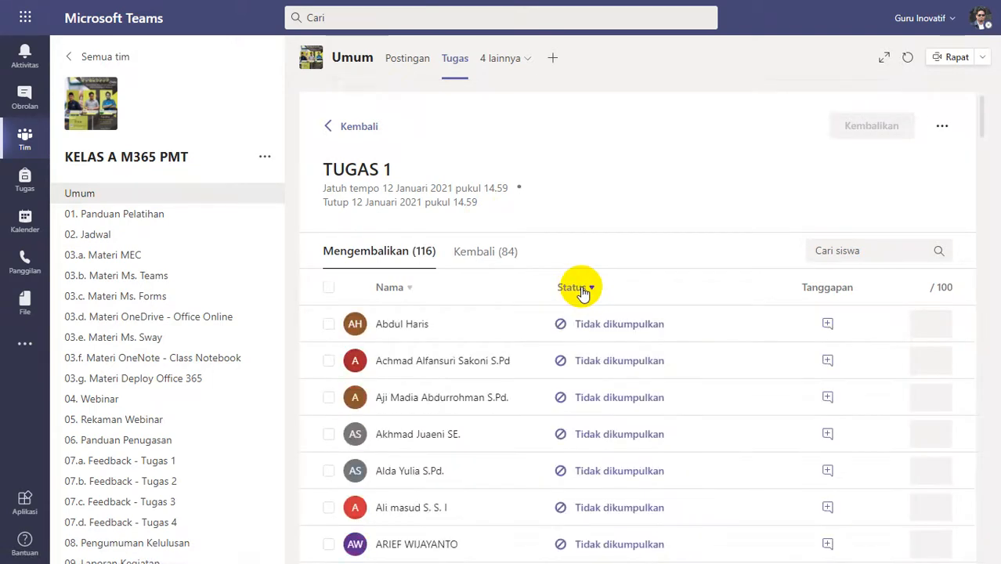
{"action": "left_click", "coordinate": [581, 289]}
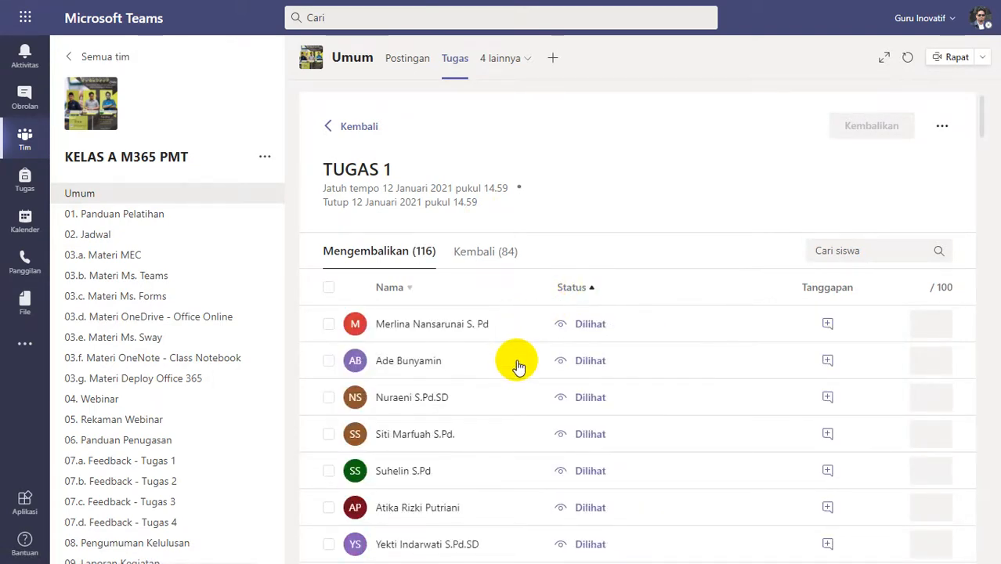
Examine the status of every student in the TUGAS 1 Mengembalikan list for remaining submitted work.
{"action": "scroll", "coordinate": [517, 364], "scroll_direction": "down", "scroll_amount": 3}
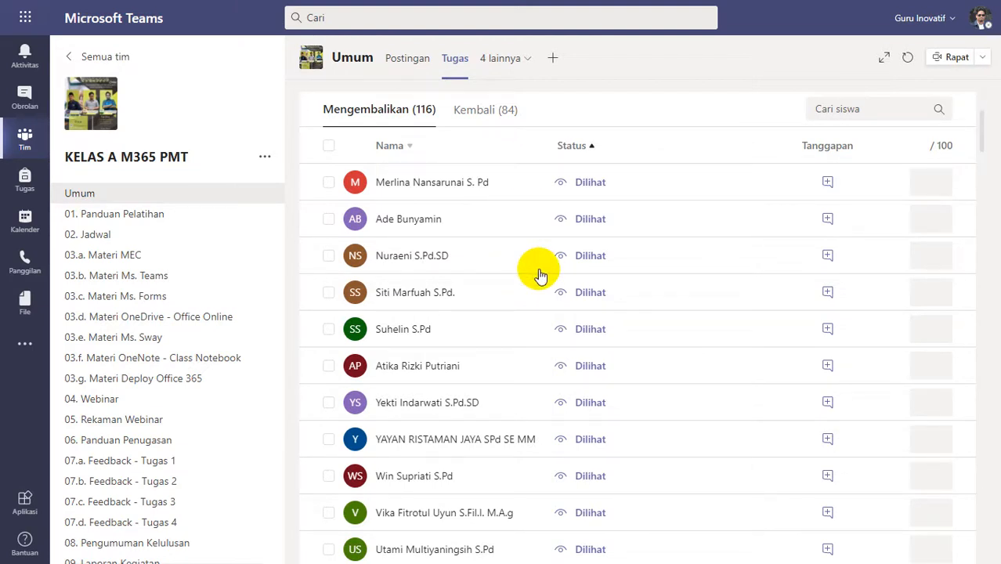
{"action": "scroll", "coordinate": [540, 276], "scroll_direction": "down", "scroll_amount": 1}
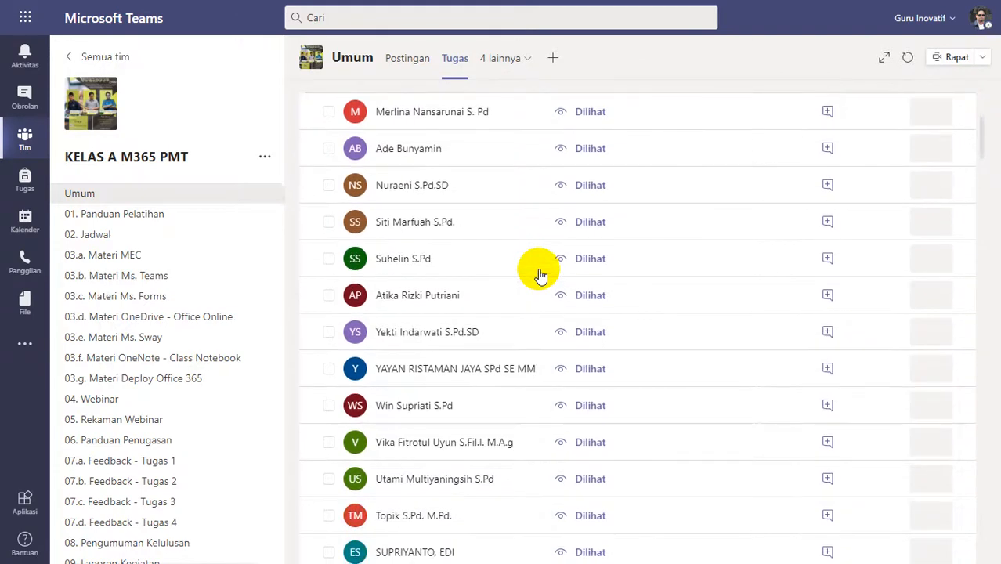
{"action": "scroll", "coordinate": [541, 274], "scroll_direction": "down", "scroll_amount": 6}
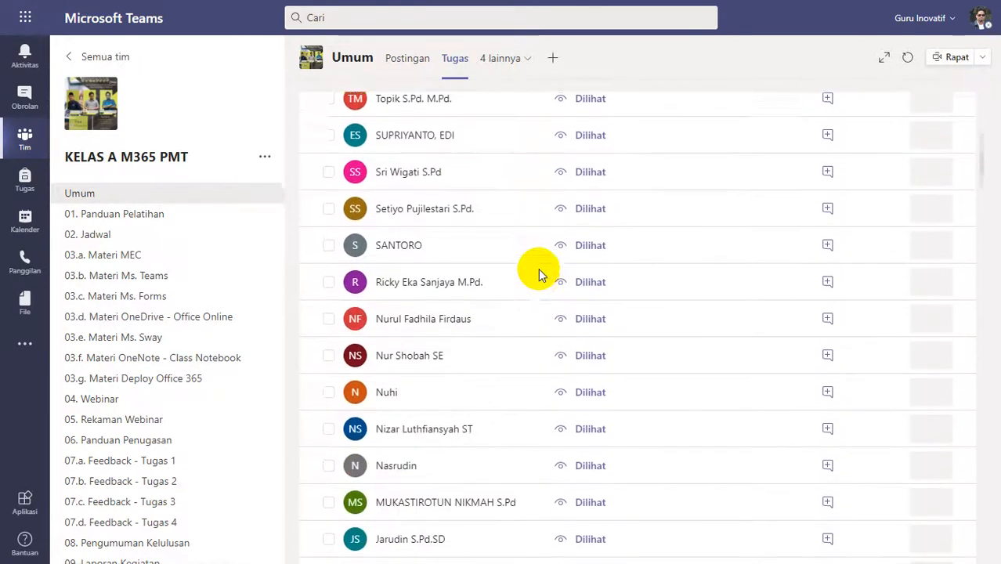
{"action": "scroll", "coordinate": [539, 271], "scroll_direction": "down", "scroll_amount": 6}
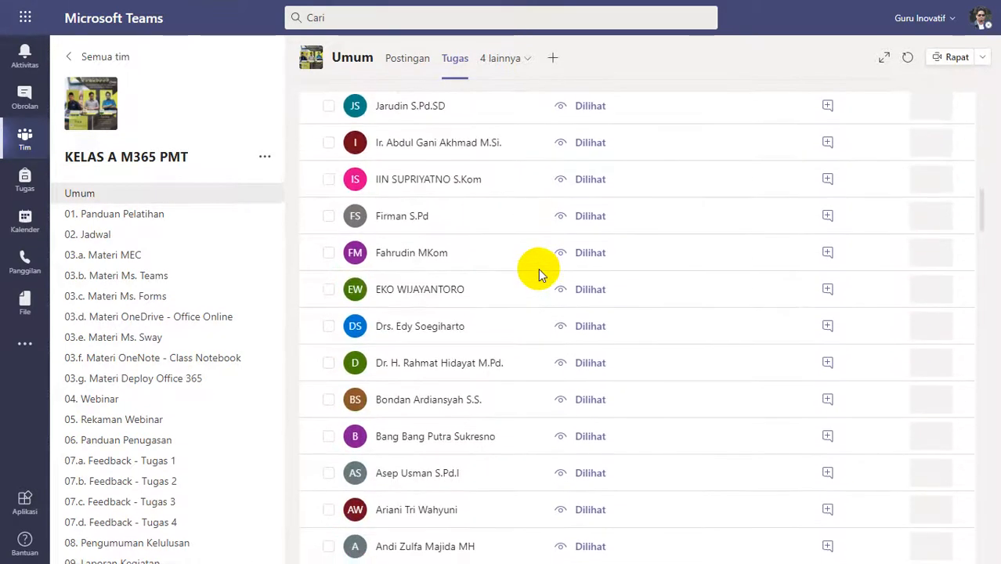
{"action": "scroll", "coordinate": [538, 268], "scroll_direction": "down", "scroll_amount": 2}
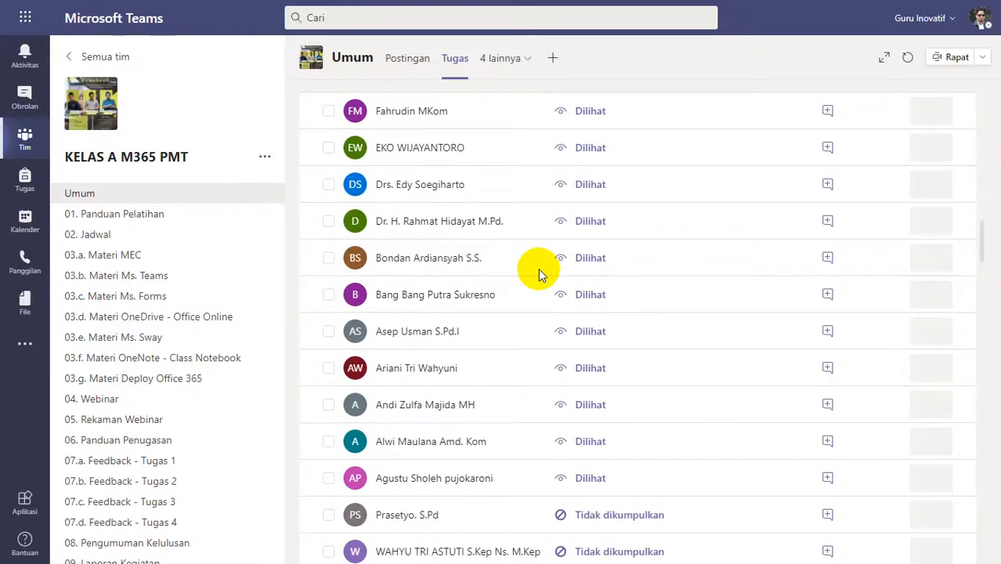
{"action": "scroll", "coordinate": [538, 268], "scroll_direction": "up", "scroll_amount": 6}
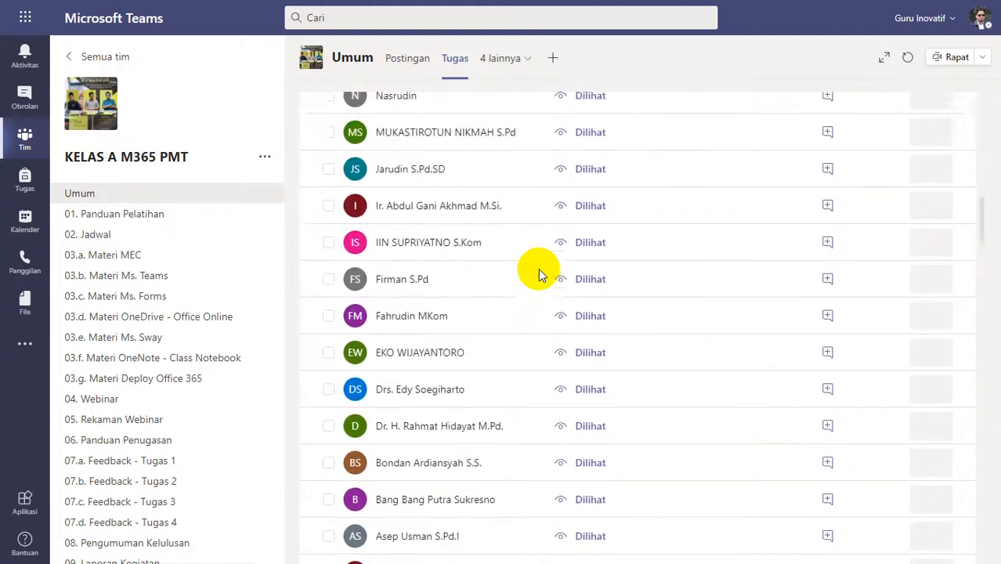
{"action": "scroll", "coordinate": [538, 268], "scroll_direction": "up", "scroll_amount": 3}
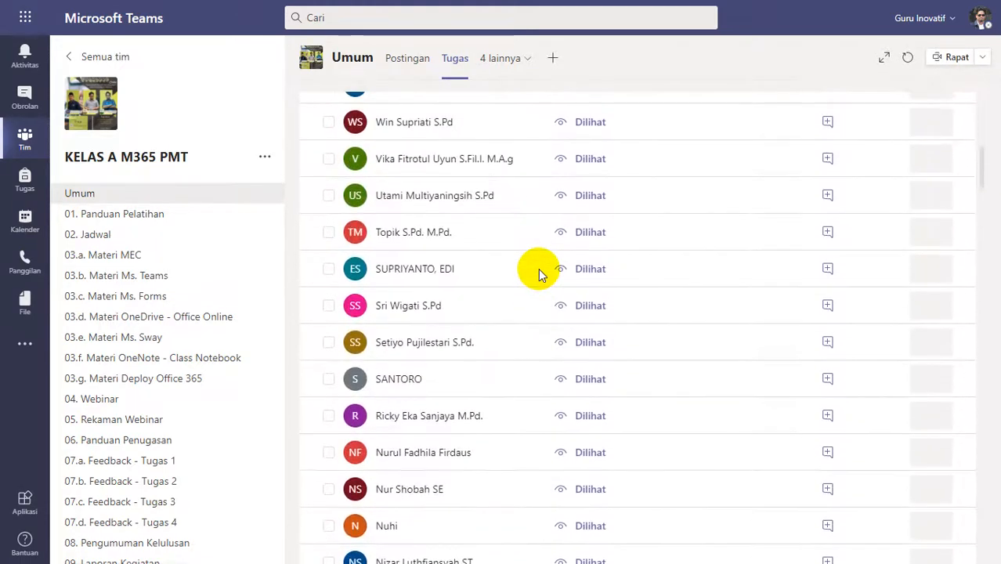
{"action": "scroll", "coordinate": [539, 268], "scroll_direction": "up", "scroll_amount": 1}
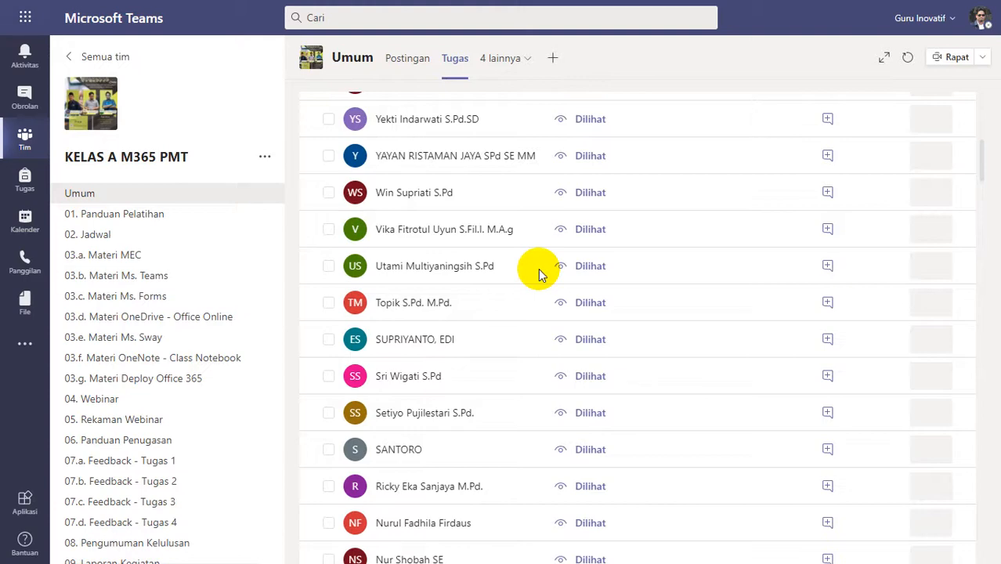
{"action": "scroll", "coordinate": [538, 268], "scroll_direction": "up", "scroll_amount": 5}
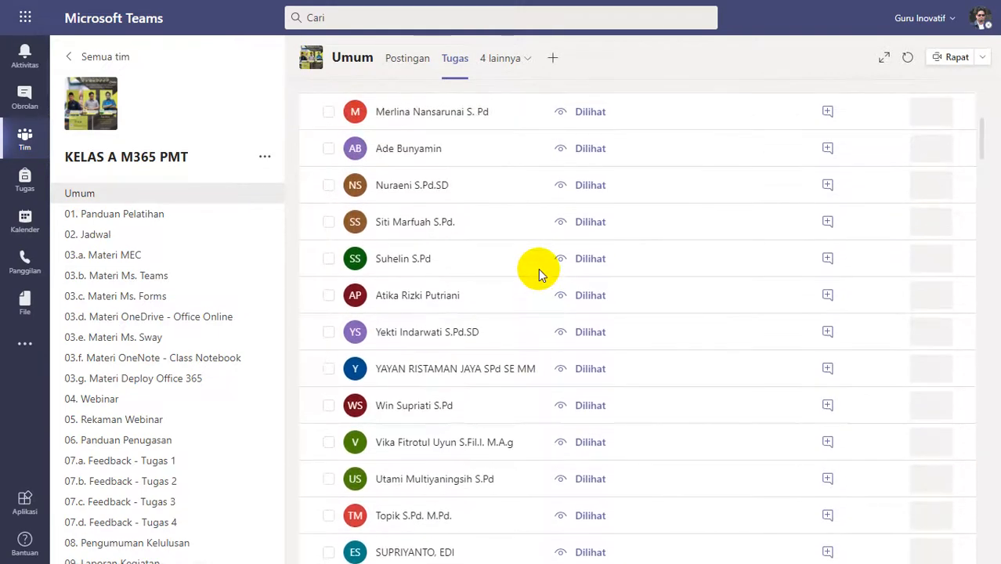
{"action": "scroll", "coordinate": [523, 280], "scroll_direction": "down", "scroll_amount": 2}
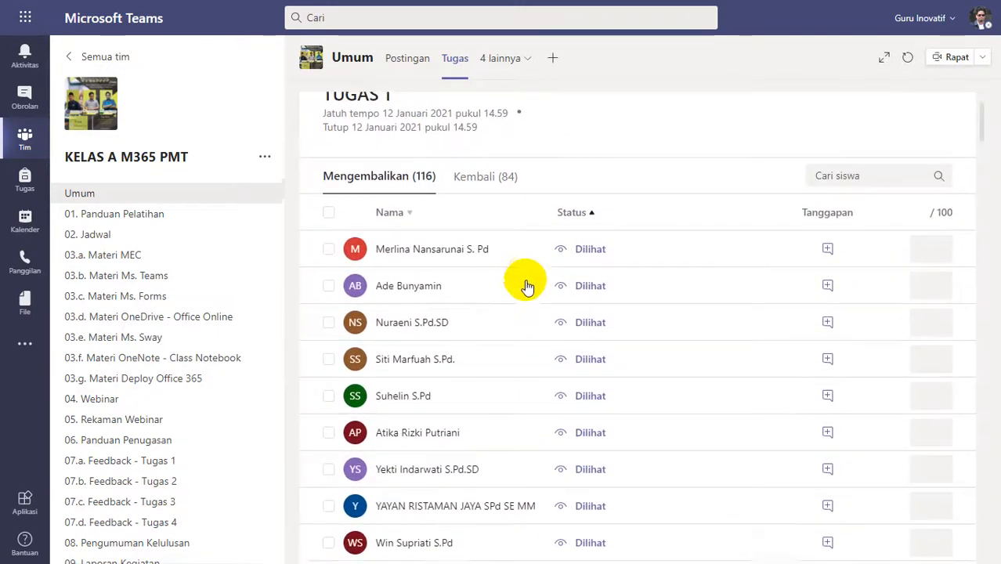
{"action": "scroll", "coordinate": [526, 283], "scroll_direction": "down", "scroll_amount": 5}
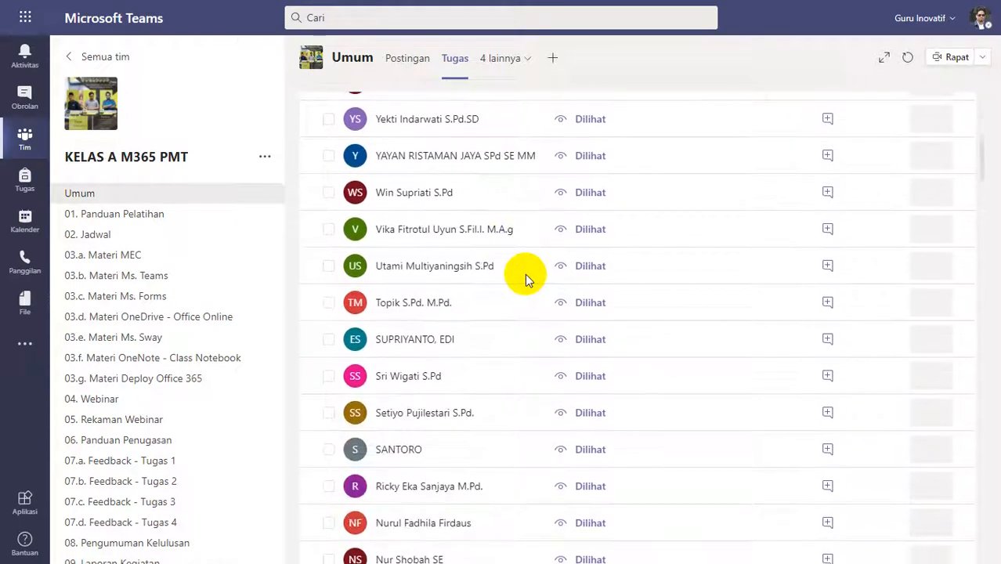
{"action": "scroll", "coordinate": [525, 273], "scroll_direction": "down", "scroll_amount": 8}
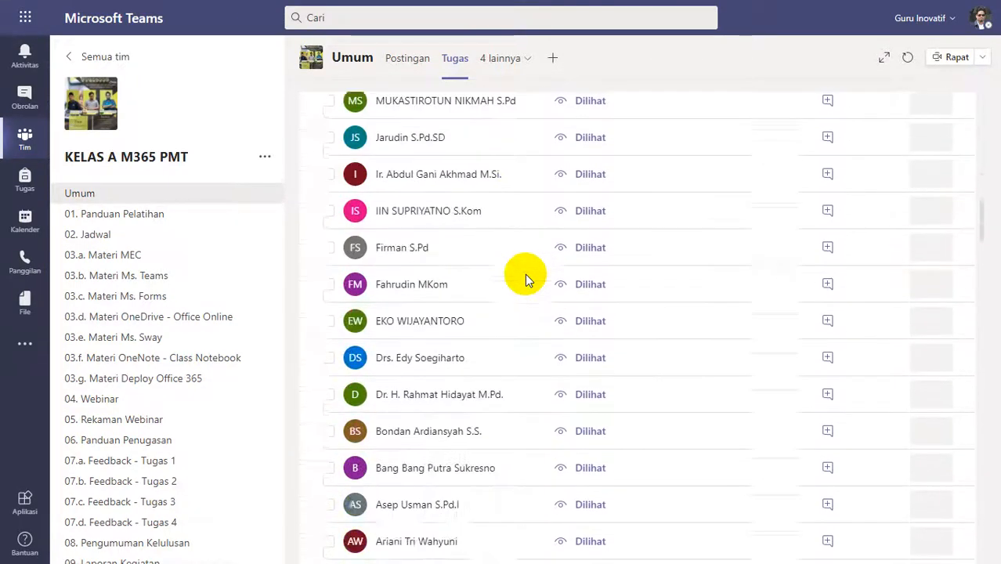
{"action": "scroll", "coordinate": [525, 273], "scroll_direction": "down", "scroll_amount": 5}
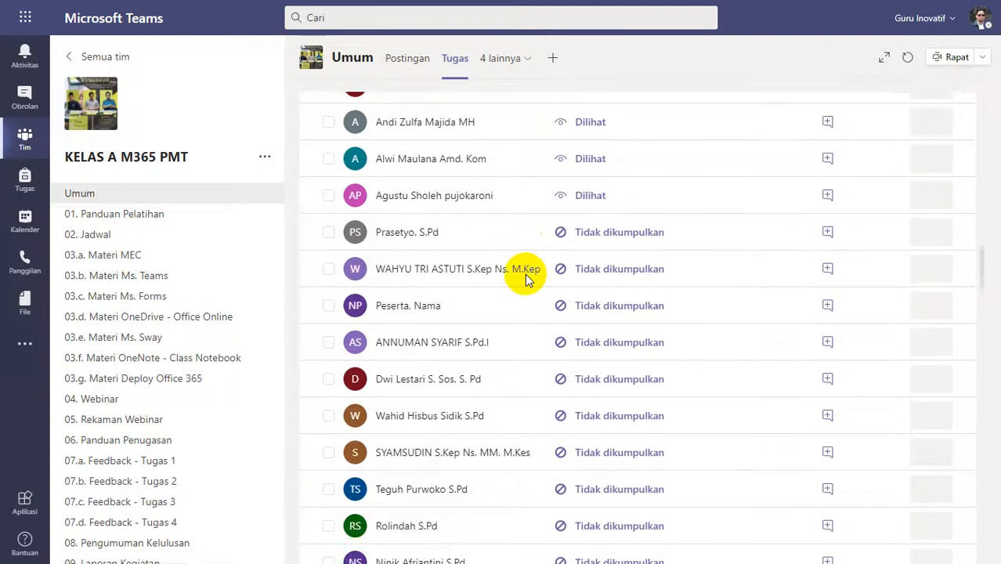
{"action": "scroll", "coordinate": [515, 250], "scroll_direction": "down", "scroll_amount": 1}
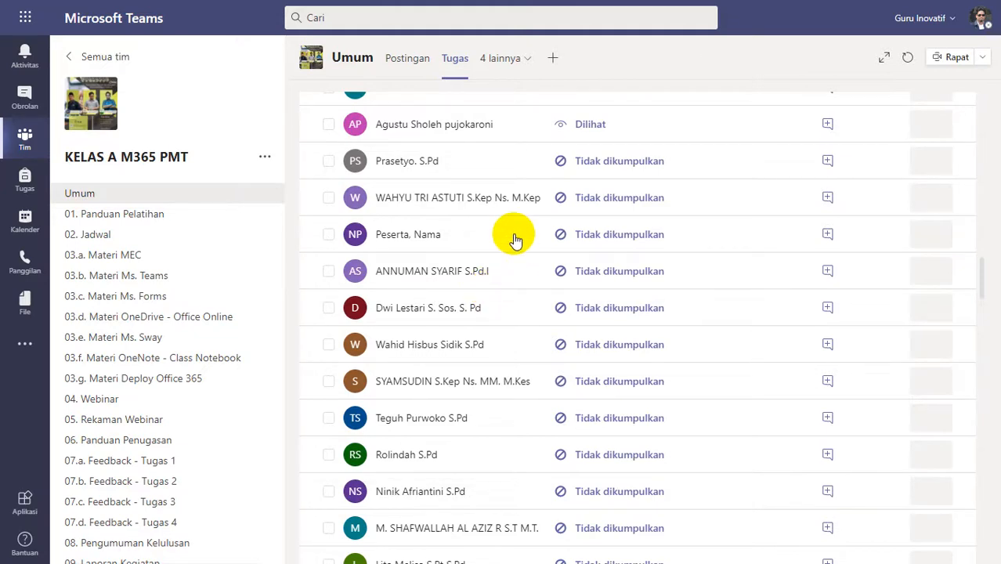
{"action": "scroll", "coordinate": [515, 238], "scroll_direction": "down", "scroll_amount": 8}
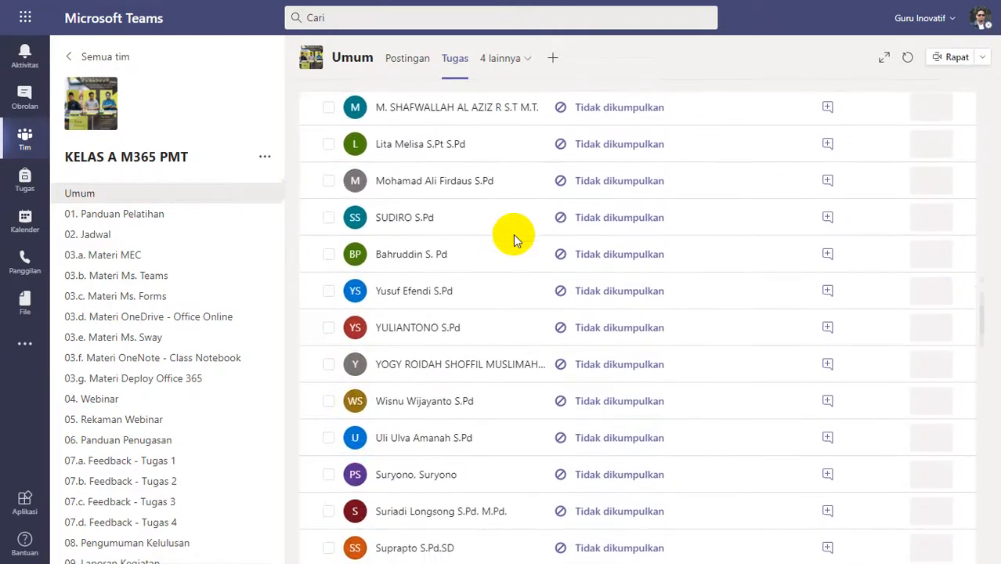
{"action": "scroll", "coordinate": [513, 235], "scroll_direction": "down", "scroll_amount": 10}
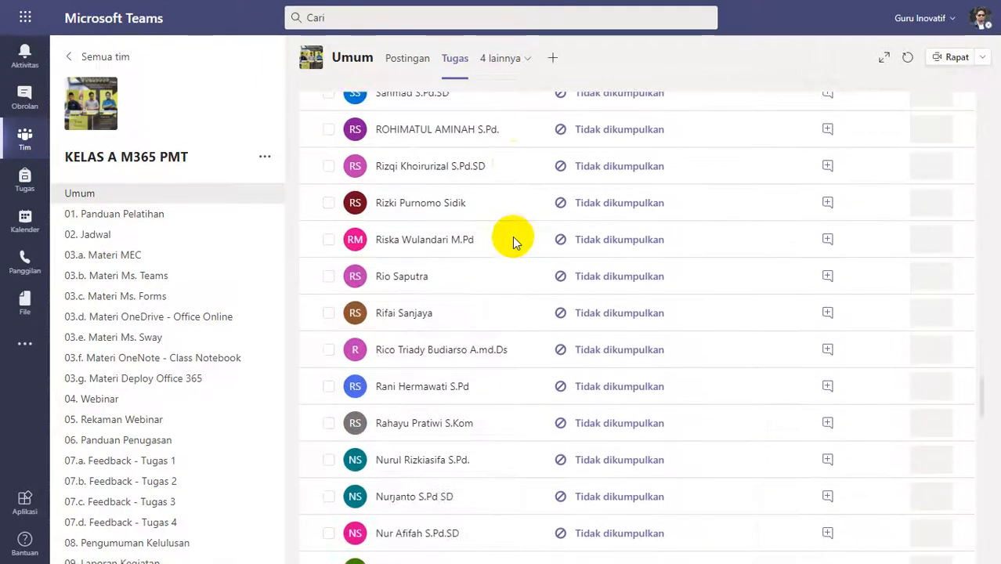
{"action": "scroll", "coordinate": [512, 237], "scroll_direction": "down", "scroll_amount": 10}
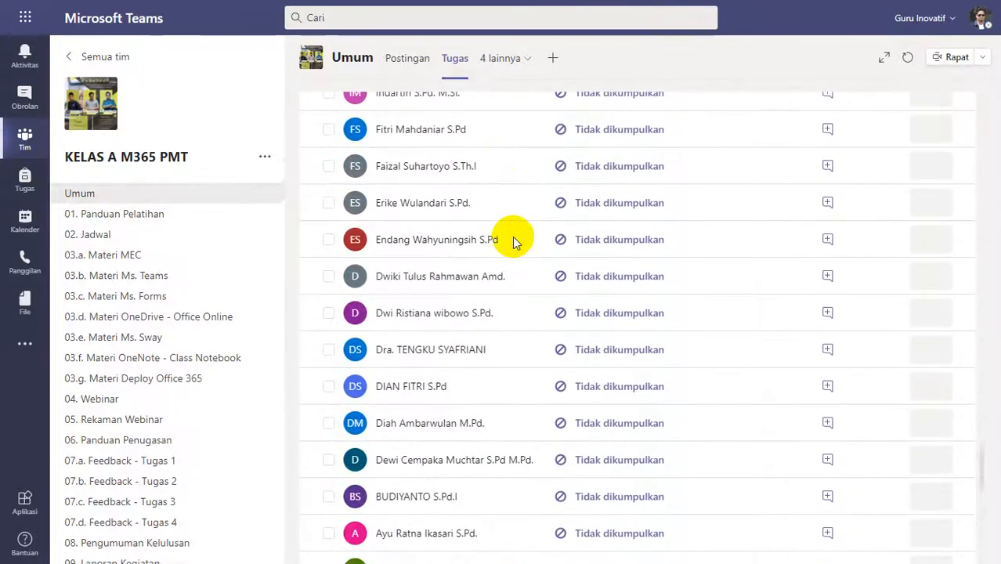
{"action": "scroll", "coordinate": [513, 236], "scroll_direction": "down", "scroll_amount": 2}
{"action": "scroll", "coordinate": [512, 237], "scroll_direction": "up", "scroll_amount": 20}
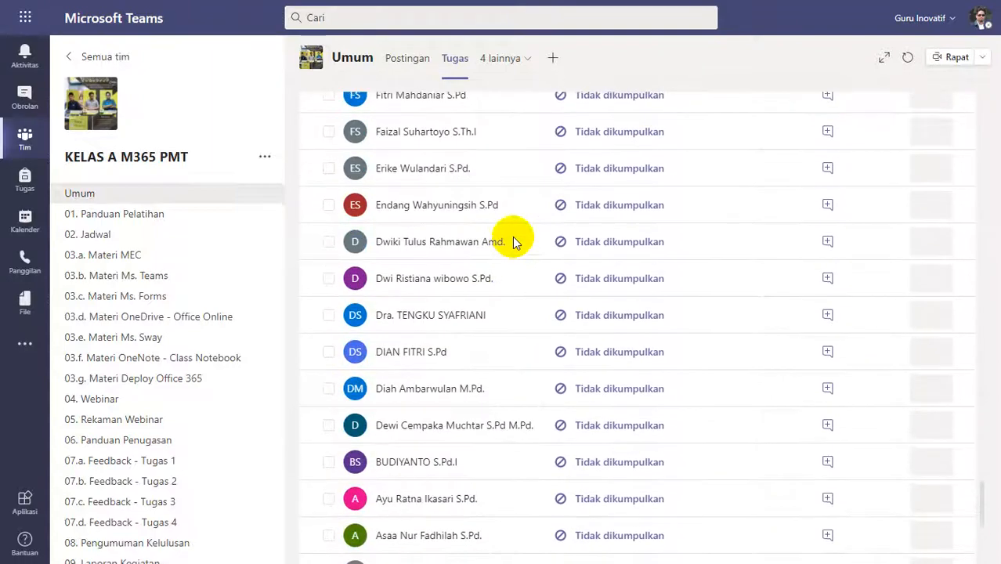
{"action": "scroll", "coordinate": [512, 236], "scroll_direction": "up", "scroll_amount": 20}
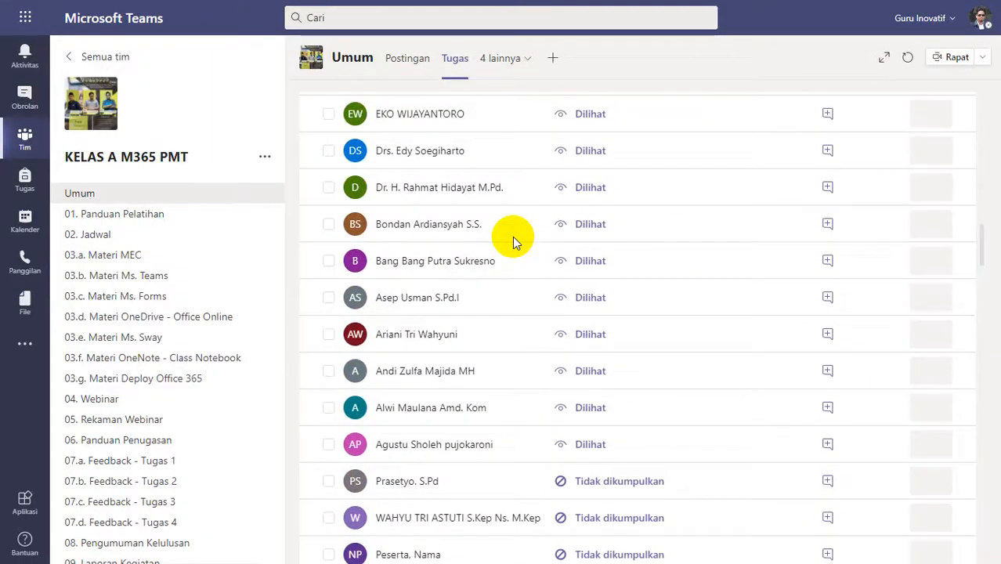
{"action": "scroll", "coordinate": [512, 237], "scroll_direction": "up", "scroll_amount": 1}
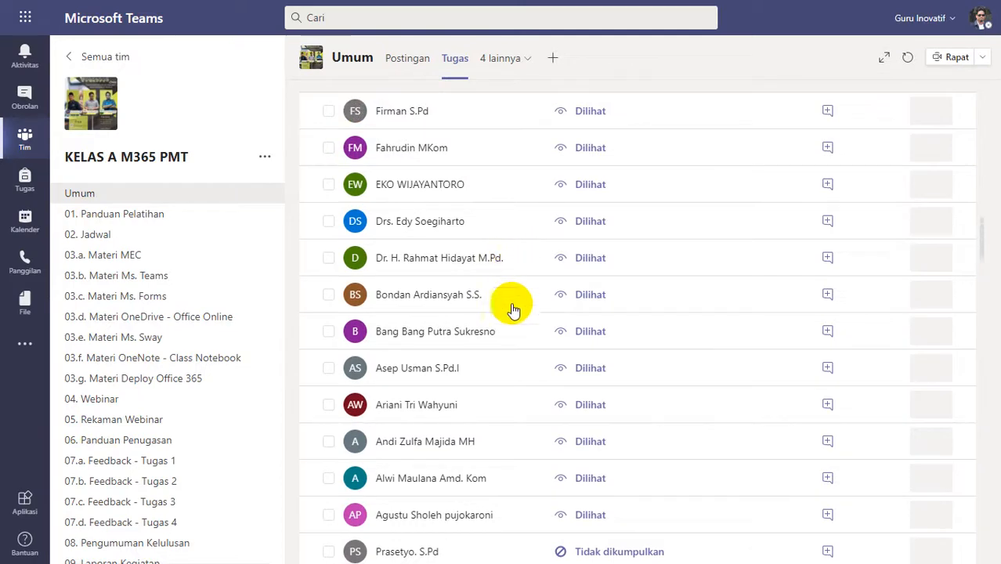
{"action": "scroll", "coordinate": [511, 354], "scroll_direction": "up", "scroll_amount": 1}
{"action": "scroll", "coordinate": [513, 356], "scroll_direction": "up", "scroll_amount": 6}
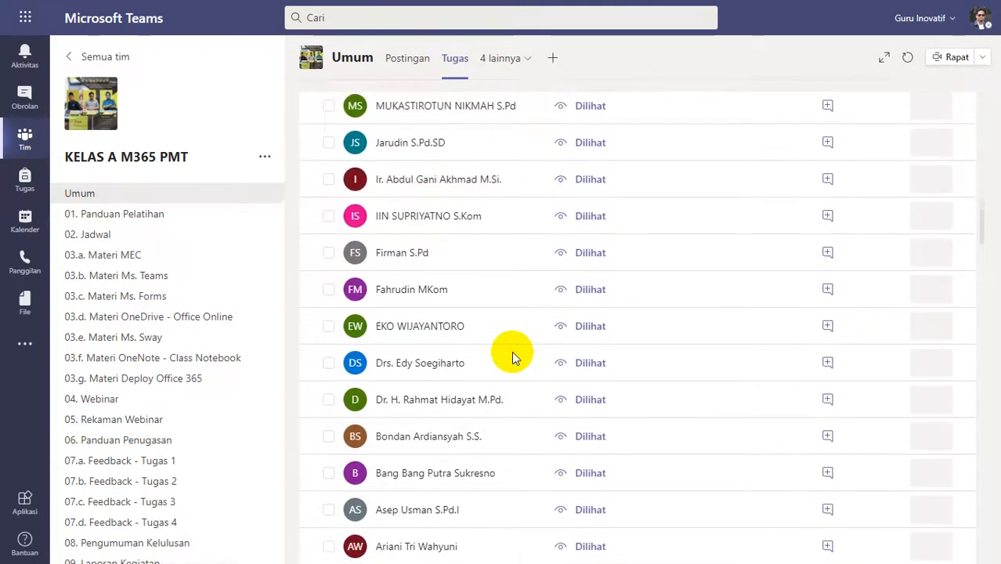
{"action": "scroll", "coordinate": [511, 351], "scroll_direction": "up", "scroll_amount": 7}
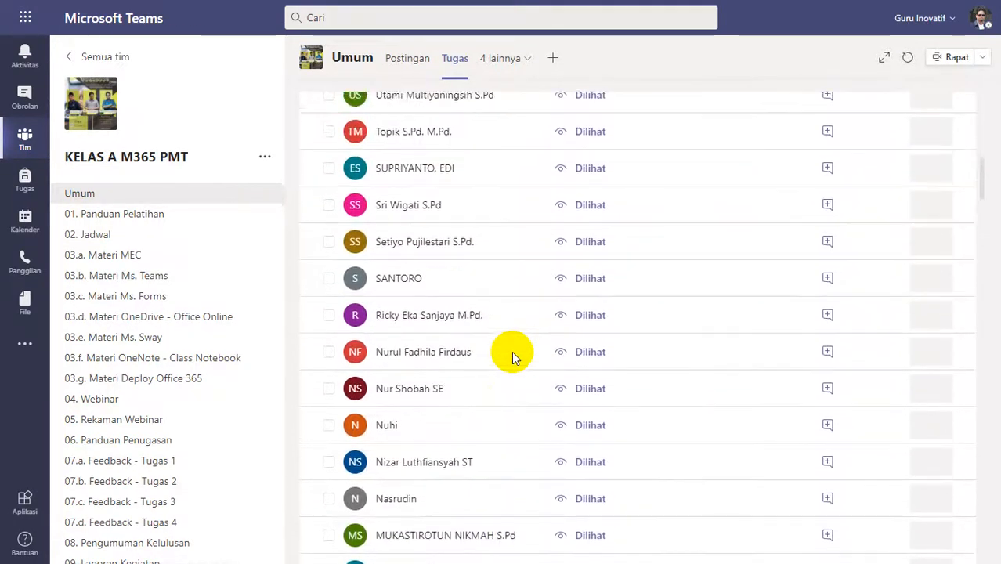
{"action": "scroll", "coordinate": [512, 350], "scroll_direction": "up", "scroll_amount": 1}
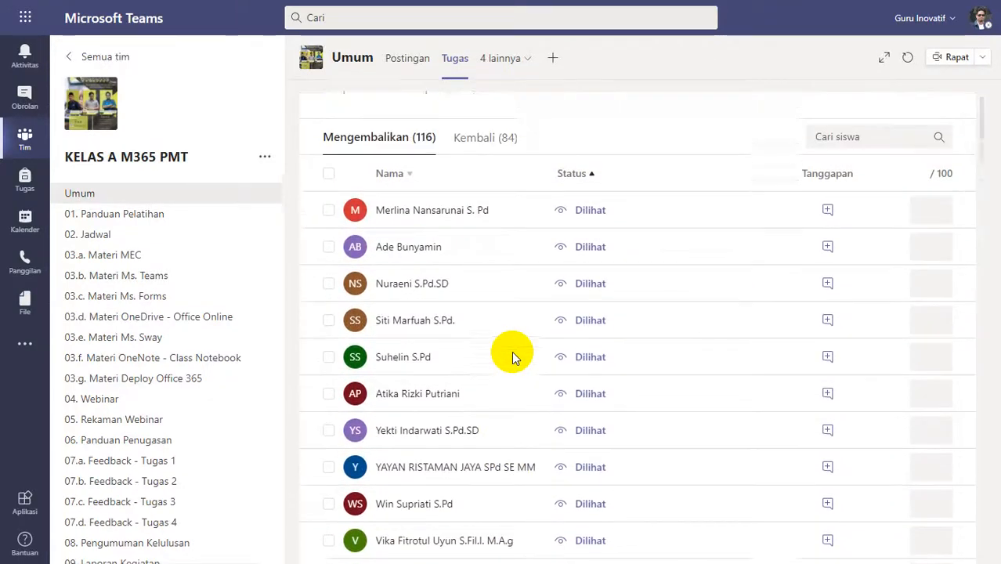